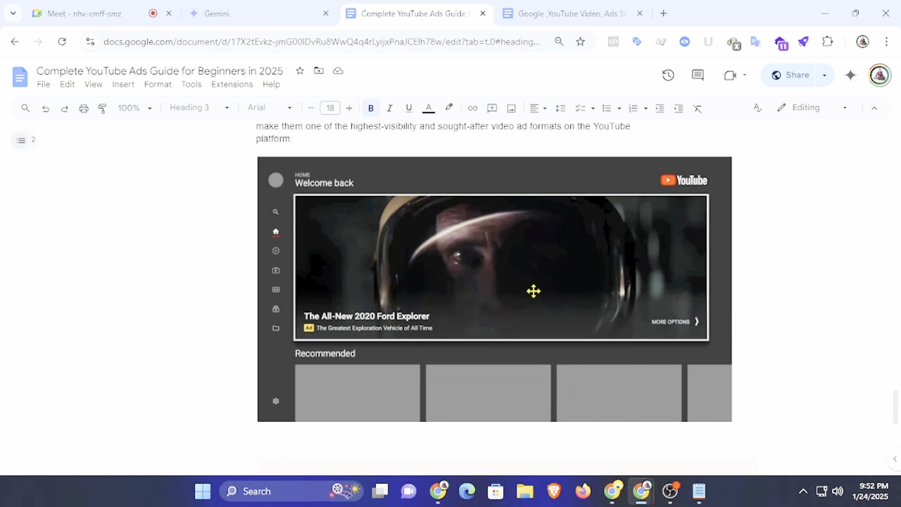
# Review the Masthead ads section of the YouTube ads guide, including its 24-hour homepage placement and the example image.
pyautogui.scroll(2, 397, 266)
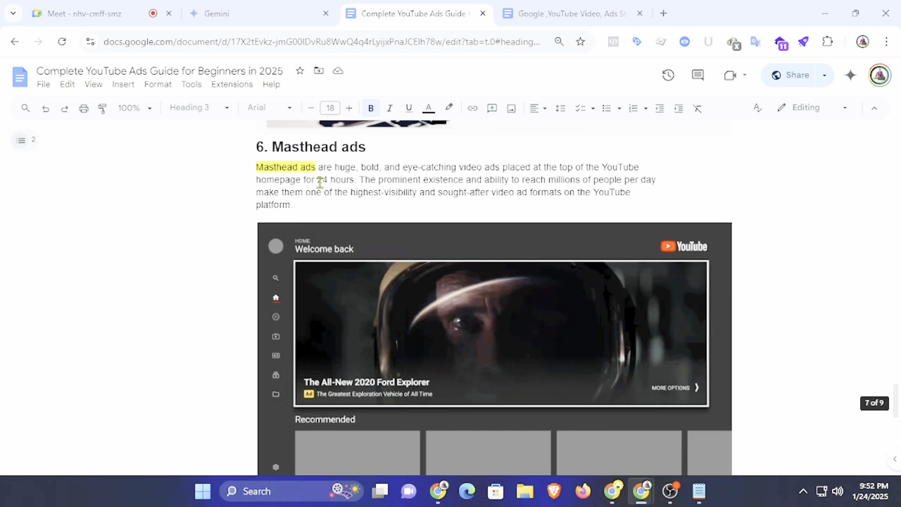
pyautogui.moveTo(316, 183); pyautogui.dragTo(338, 184)
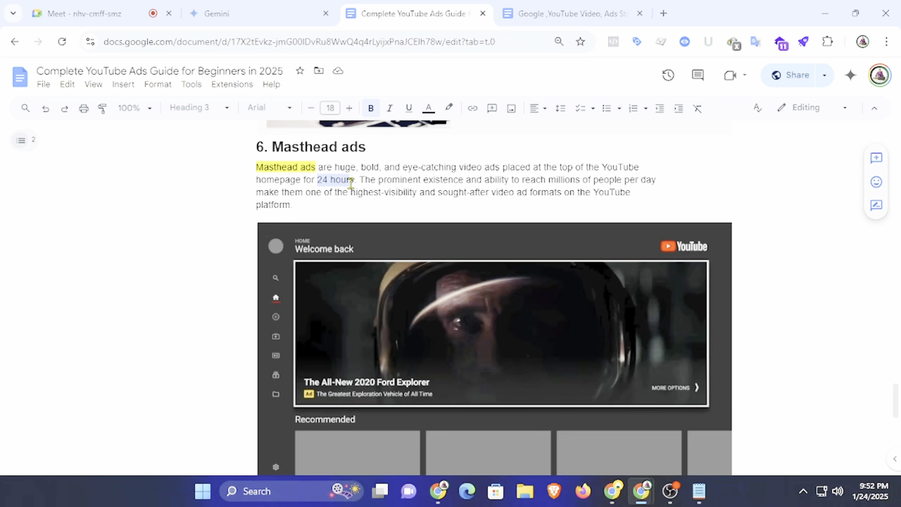
pyautogui.click(476, 193)
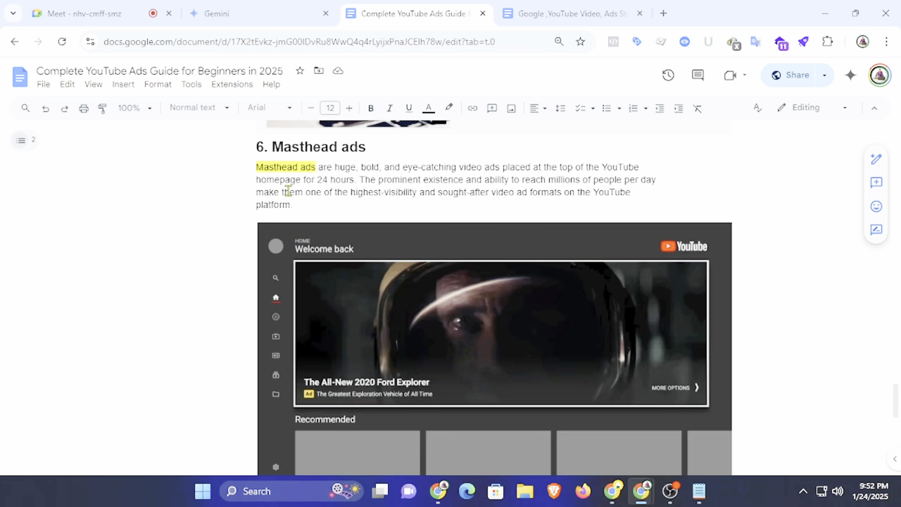
pyautogui.moveTo(276, 146); pyautogui.dragTo(369, 146)
pyautogui.click(369, 146)
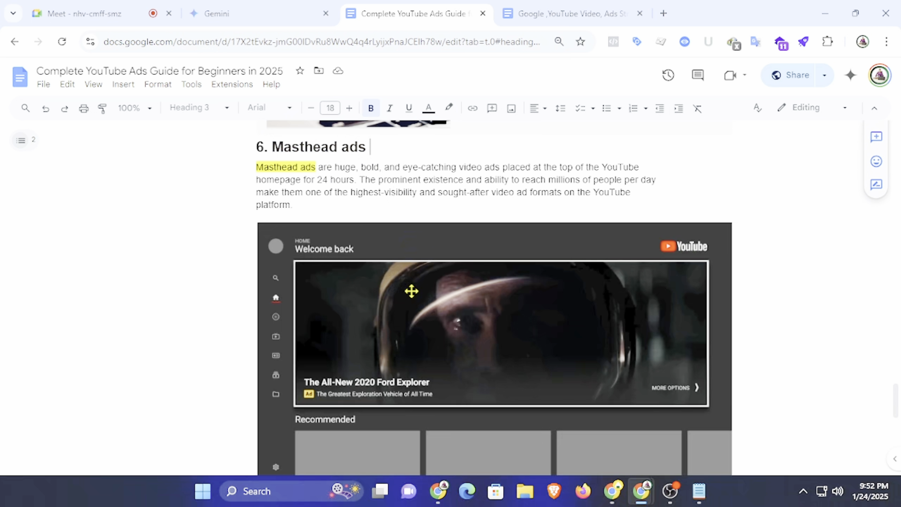
pyautogui.scroll(5, 411, 291)
pyautogui.scroll(-5, 451, 289)
pyautogui.scroll(-2, 372, 287)
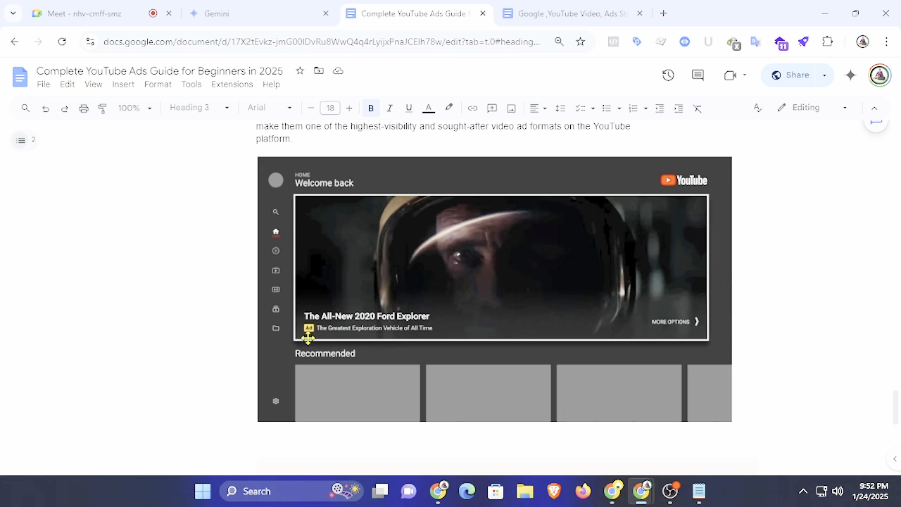
# Go back through the guide to the "All types of YouTube ads you need to know" section and examine its list of ad types.
pyautogui.scroll(-12, 408, 315)
pyautogui.scroll(4, 462, 316)
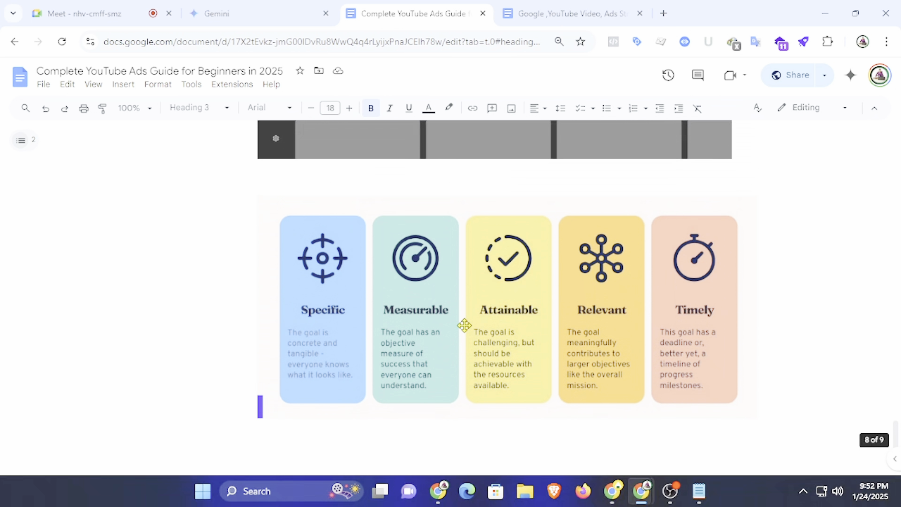
pyautogui.scroll(20, 464, 325)
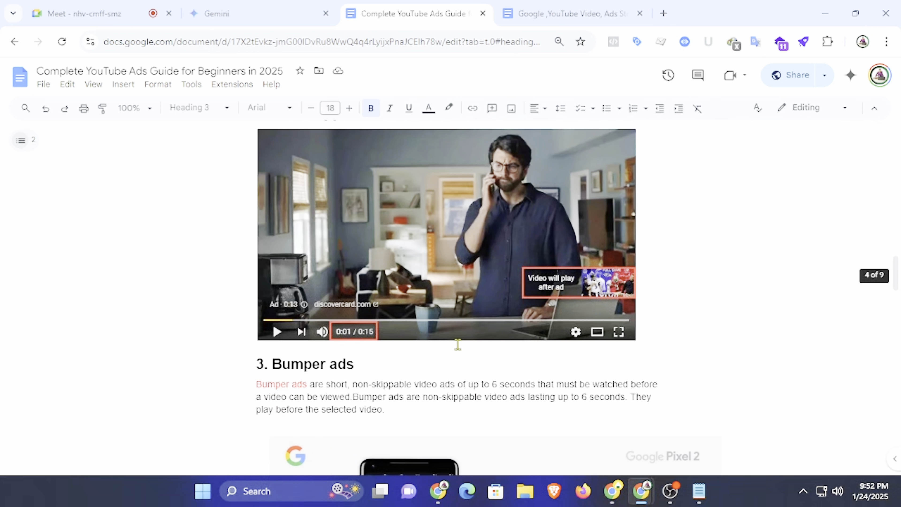
pyautogui.scroll(15, 457, 344)
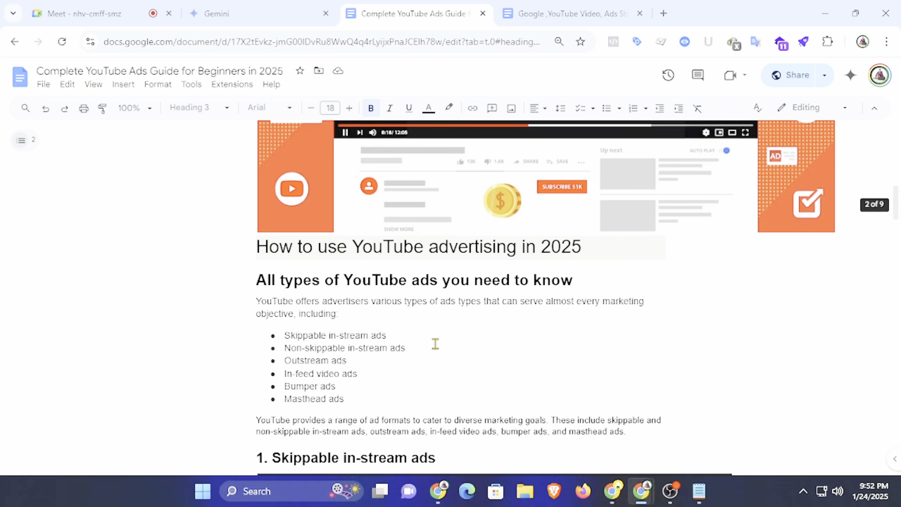
pyautogui.scroll(4, 435, 343)
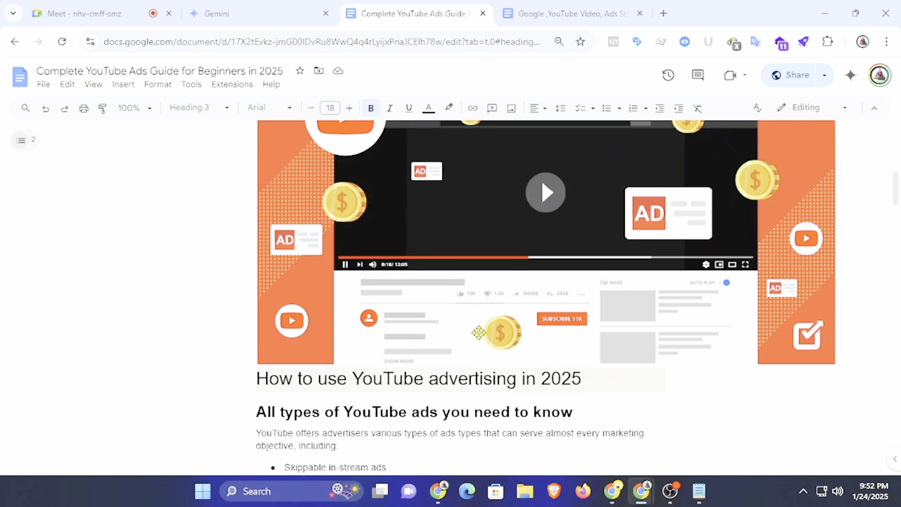
pyautogui.scroll(-2, 557, 301)
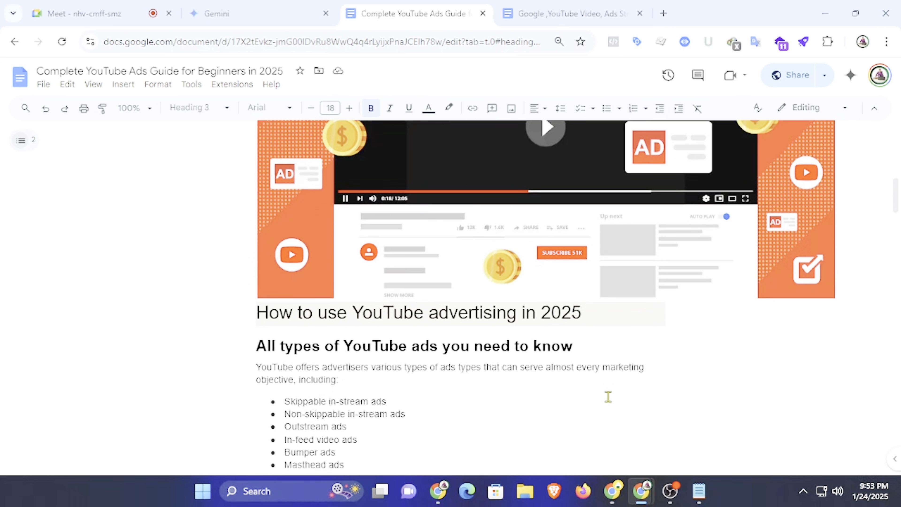
pyautogui.scroll(-2, 330, 345)
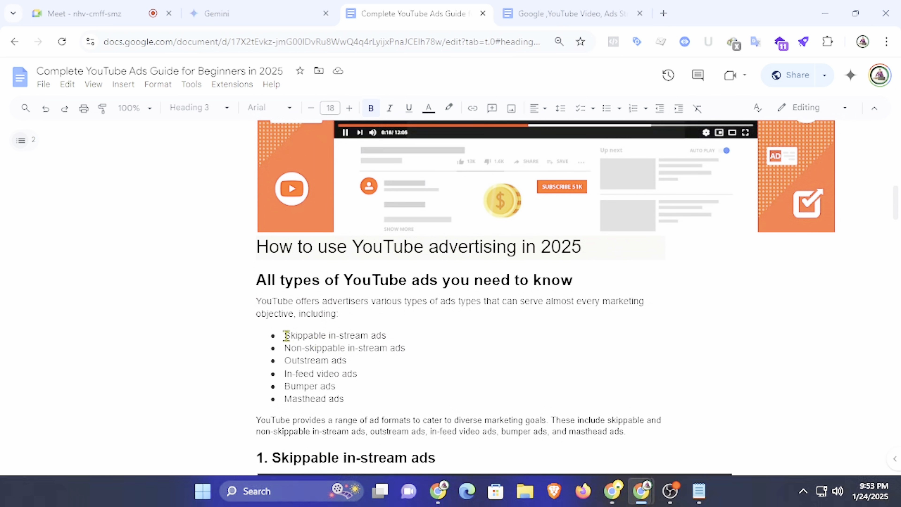
pyautogui.moveTo(285, 335); pyautogui.dragTo(379, 337)
pyautogui.click(413, 332)
pyautogui.scroll(-6, 418, 333)
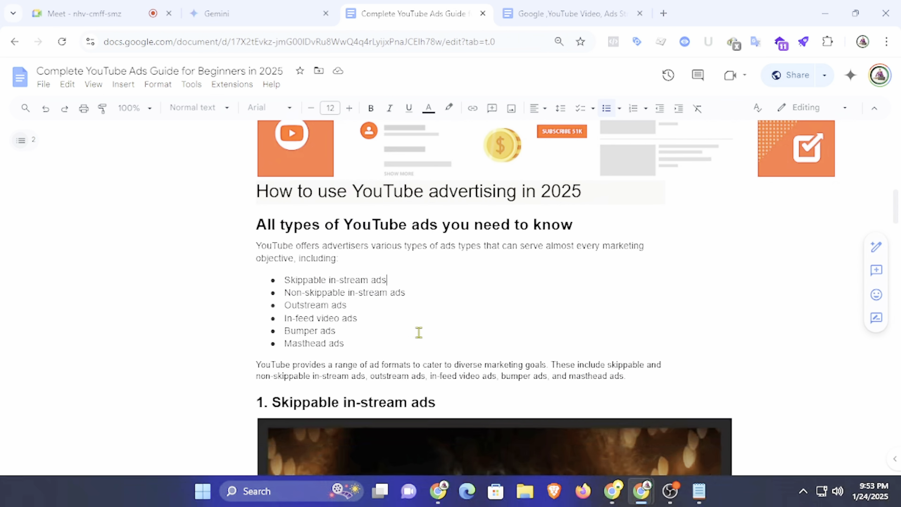
# Switch to Google Ads, look over the existing campaigns, and start a new campaign from the account overview.
pyautogui.click(612, 491)
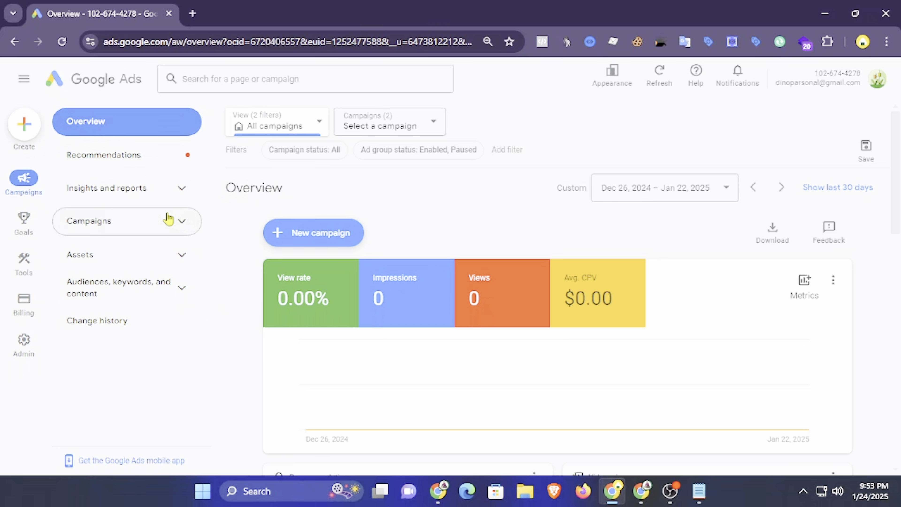
pyautogui.click(163, 221)
pyautogui.click(113, 256)
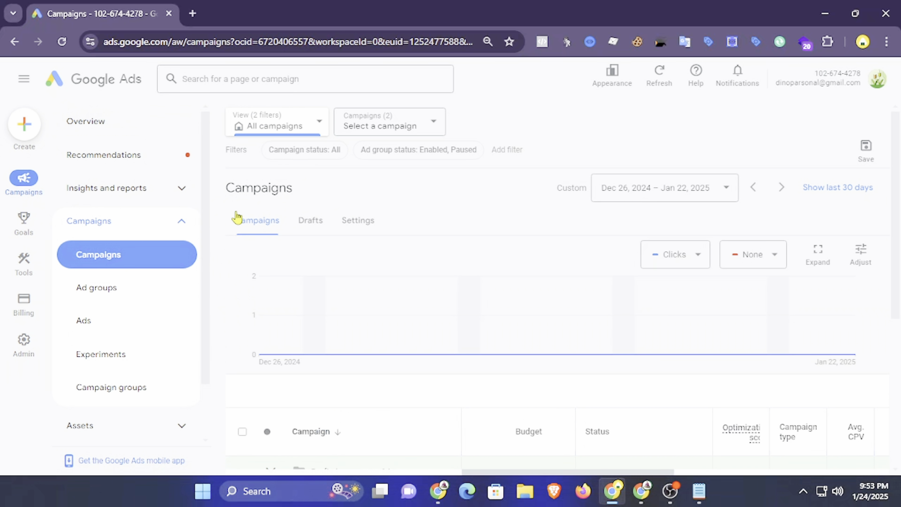
pyautogui.scroll(-5, 278, 338)
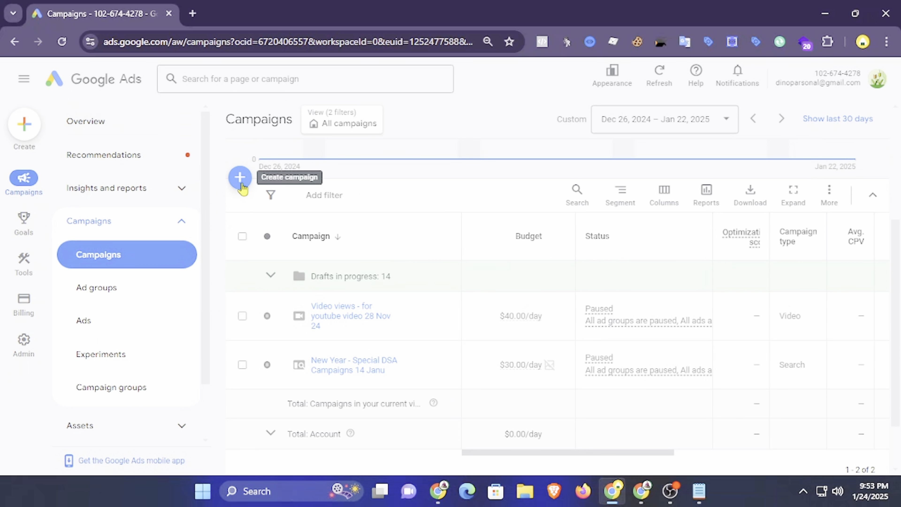
pyautogui.click(93, 125)
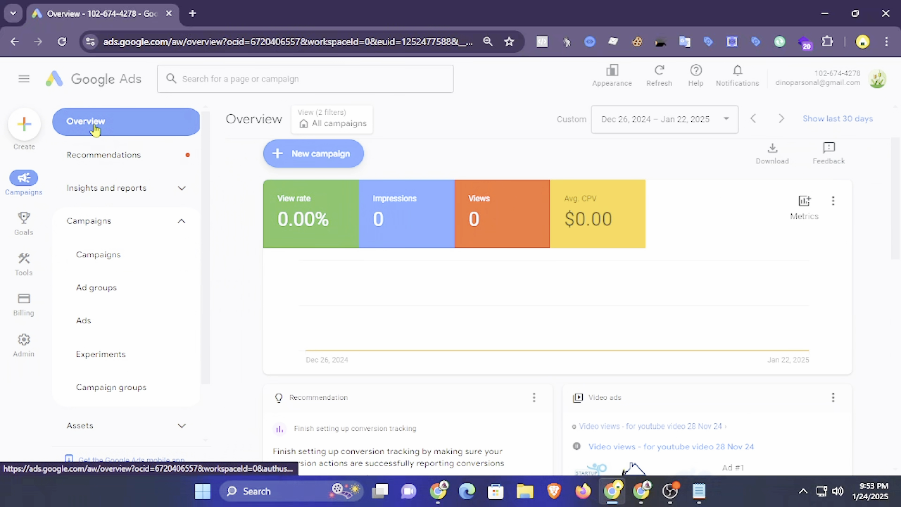
pyautogui.click(297, 153)
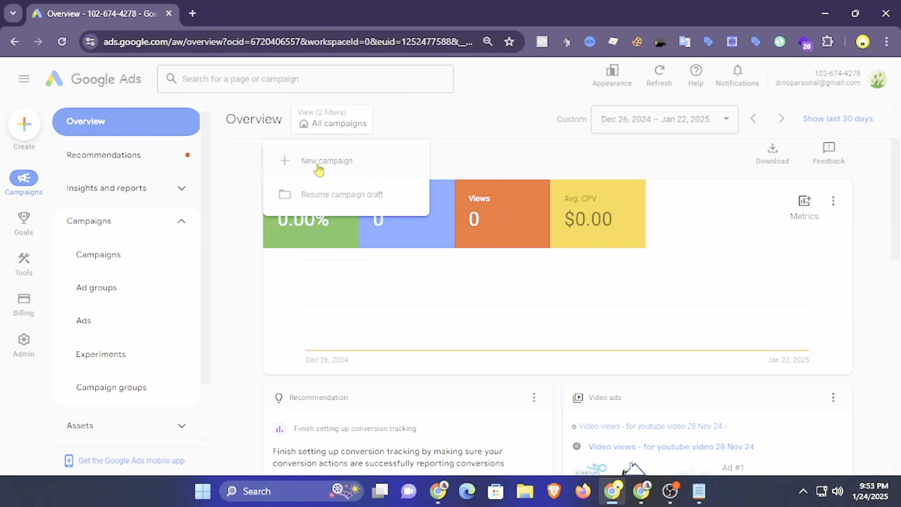
pyautogui.click(317, 165)
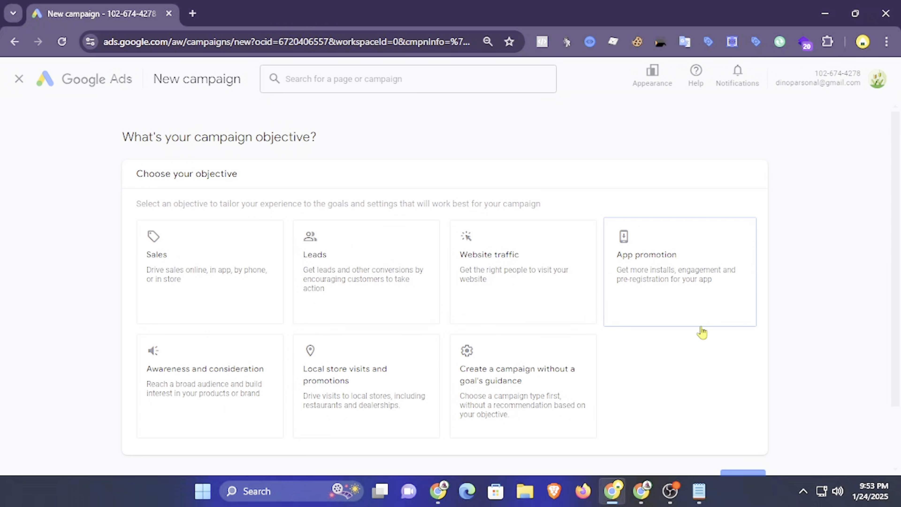
# Switch to the Google ,YouTube Video, Ads Strategy document and review Tab 1's table of campaign objectives, ad formats, networks and content strategy.
pyautogui.moveTo(641, 491)
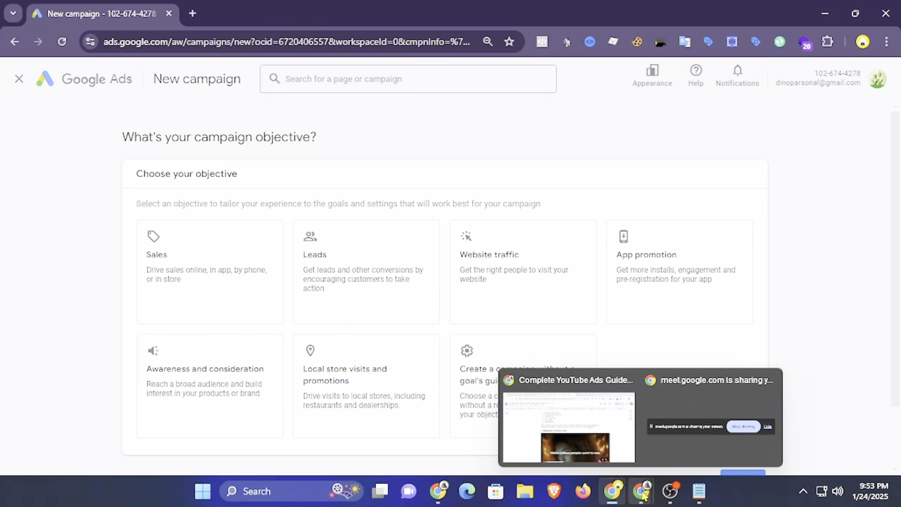
pyautogui.click(612, 451)
pyautogui.scroll(9, 567, 390)
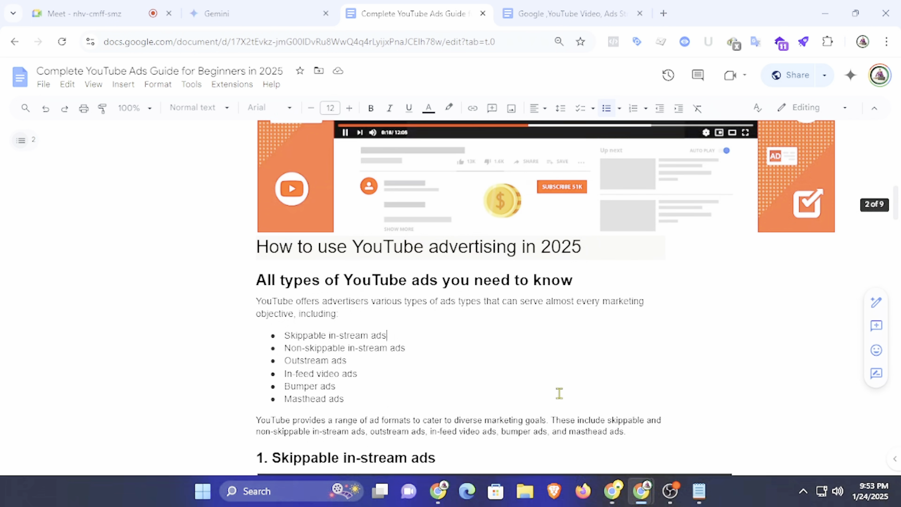
pyautogui.click(544, 6)
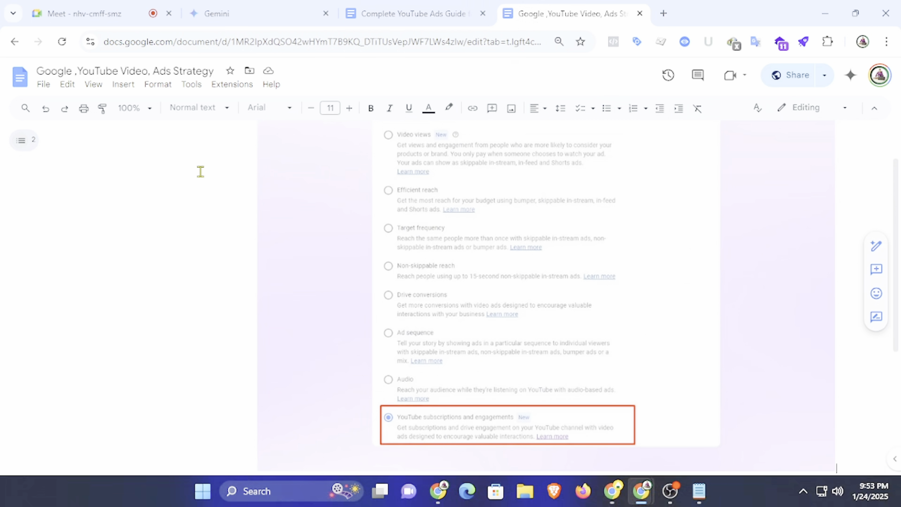
pyautogui.click(18, 142)
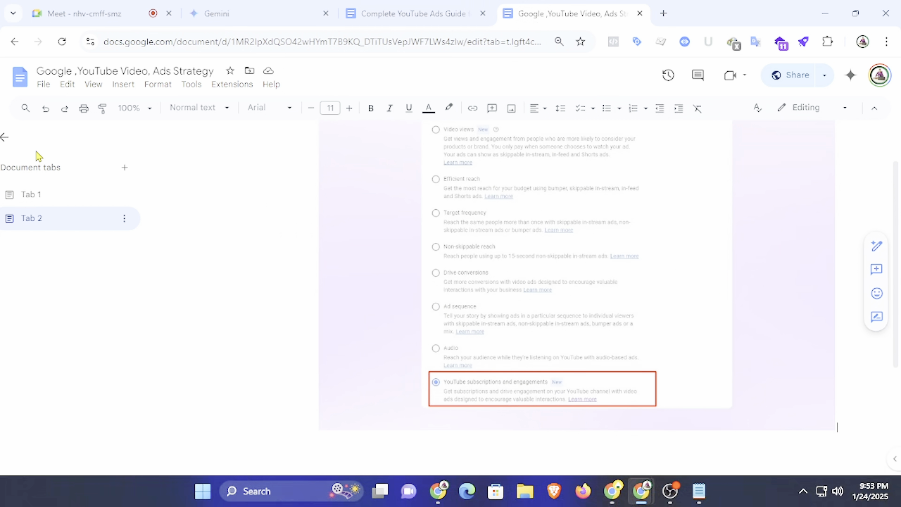
pyautogui.click(59, 195)
pyautogui.scroll(1, 397, 237)
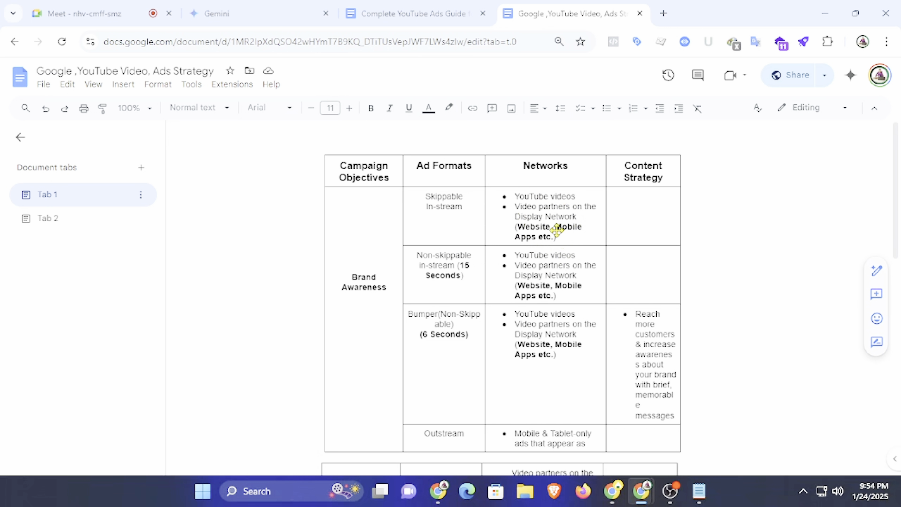
pyautogui.click(547, 210)
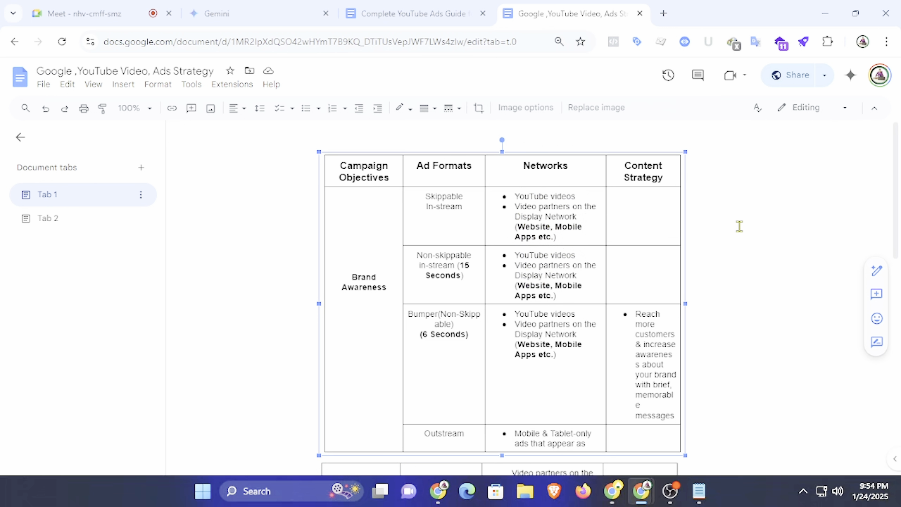
pyautogui.click(763, 224)
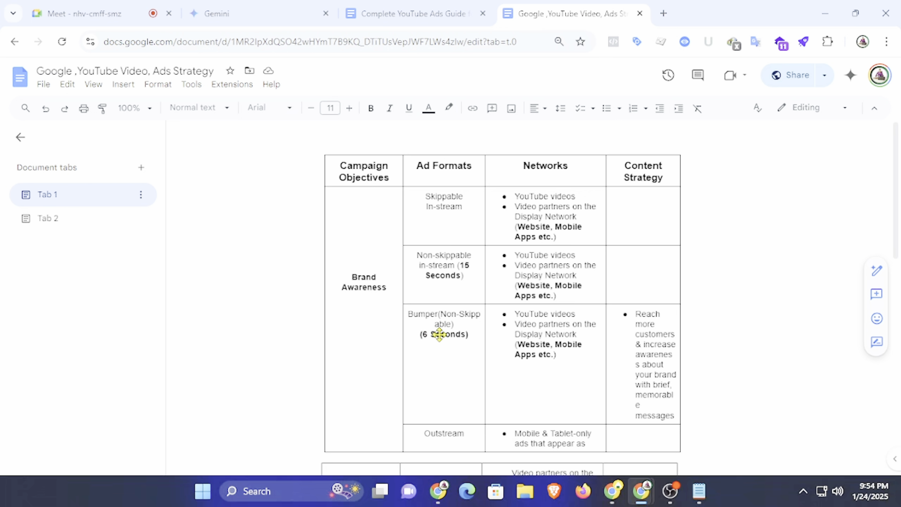
pyautogui.scroll(-10, 439, 335)
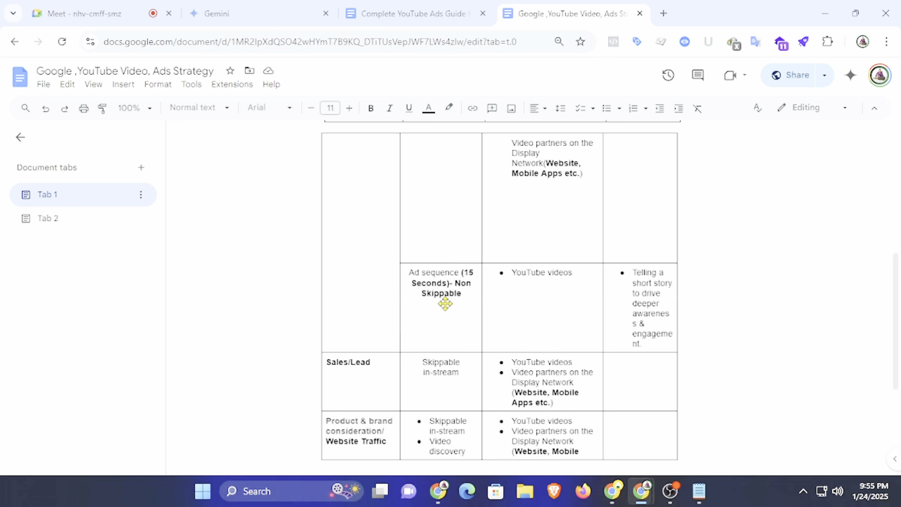
pyautogui.scroll(9, 445, 303)
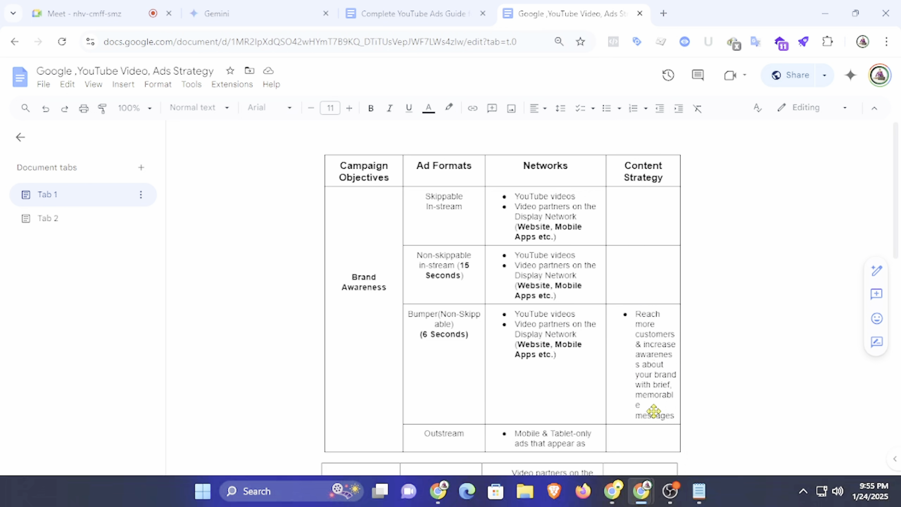
# Compare the campaign objectives offered in Google Ads with the objectives in the strategy document's table.
pyautogui.click(621, 497)
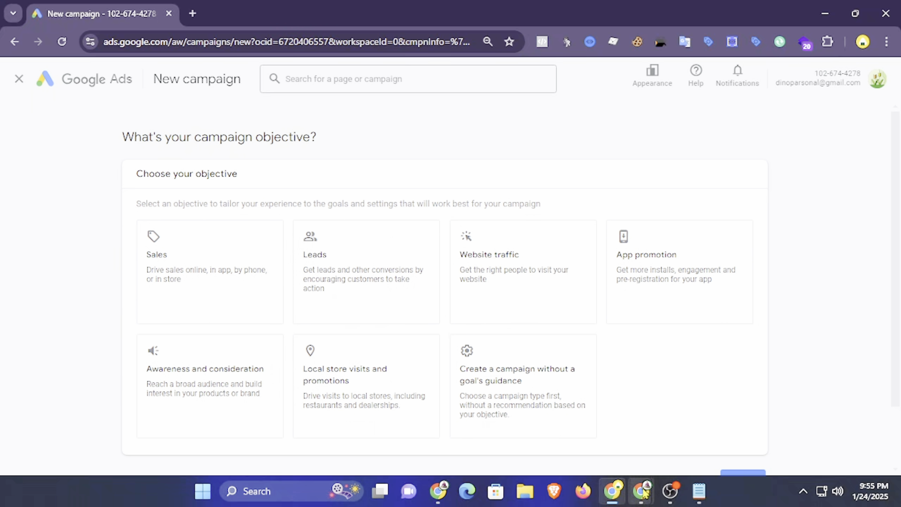
pyautogui.moveTo(642, 491)
pyautogui.click(563, 414)
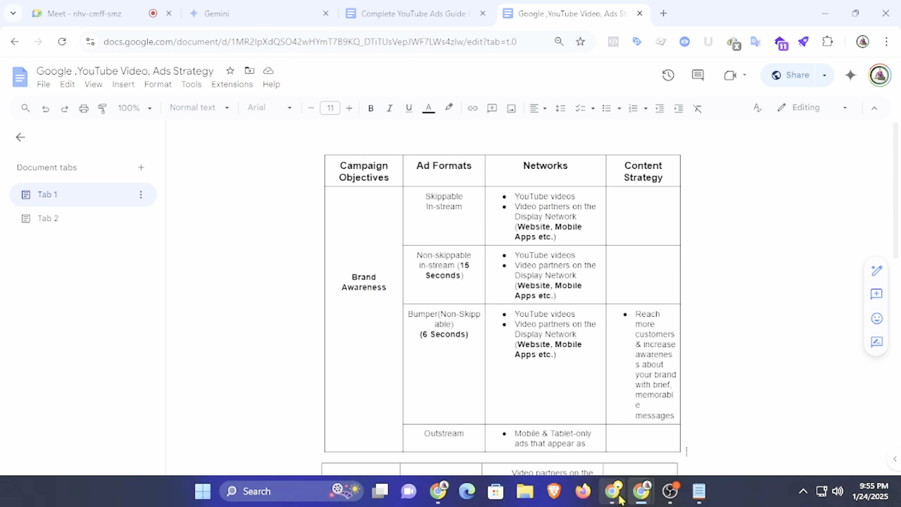
pyautogui.click(612, 490)
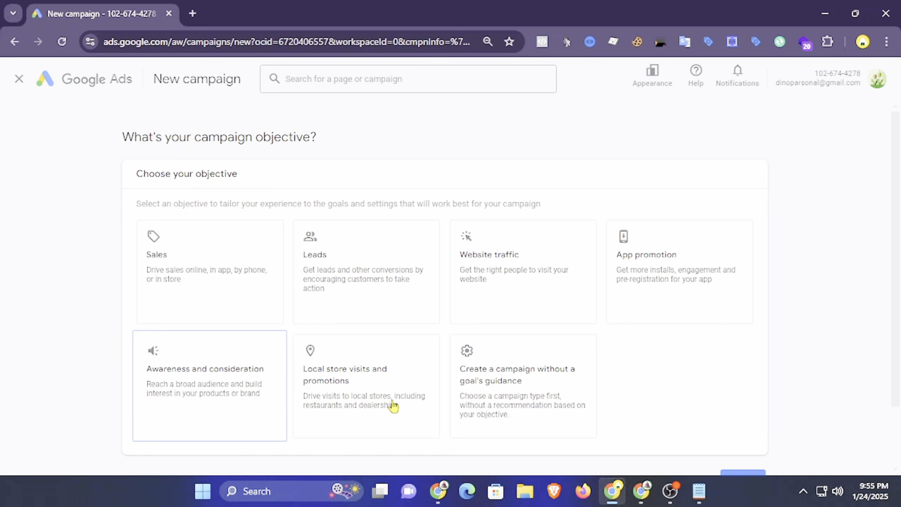
pyautogui.click(660, 491)
pyautogui.moveTo(642, 490)
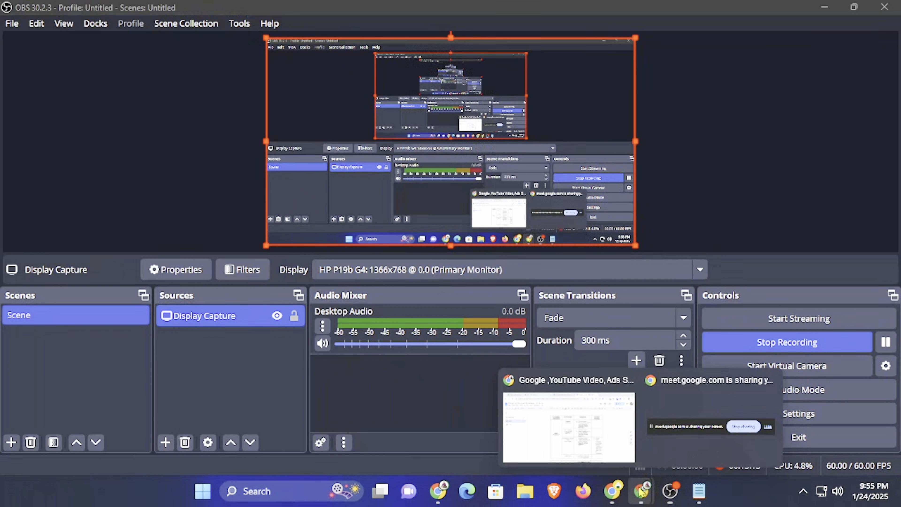
pyautogui.click(582, 420)
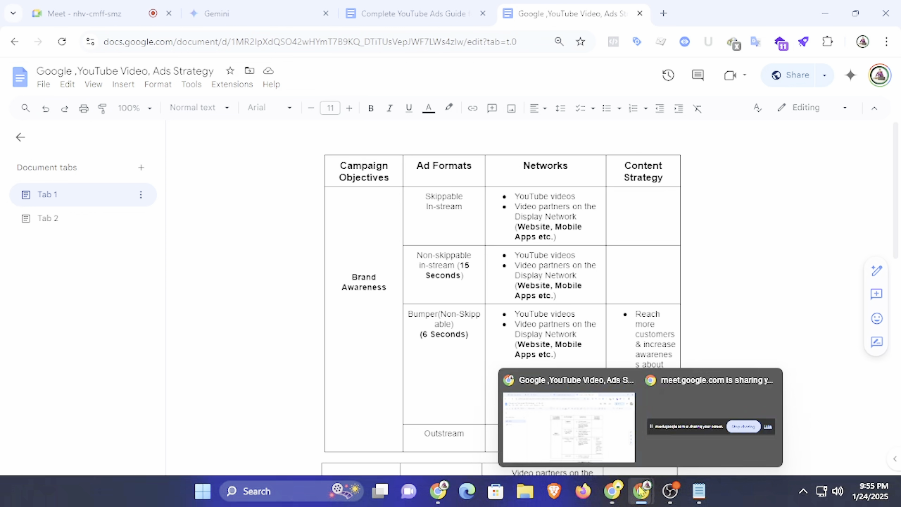
# Check the list of ad types in the Complete YouTube Ads Guide and return to the strategy document's table.
pyautogui.click(469, 6)
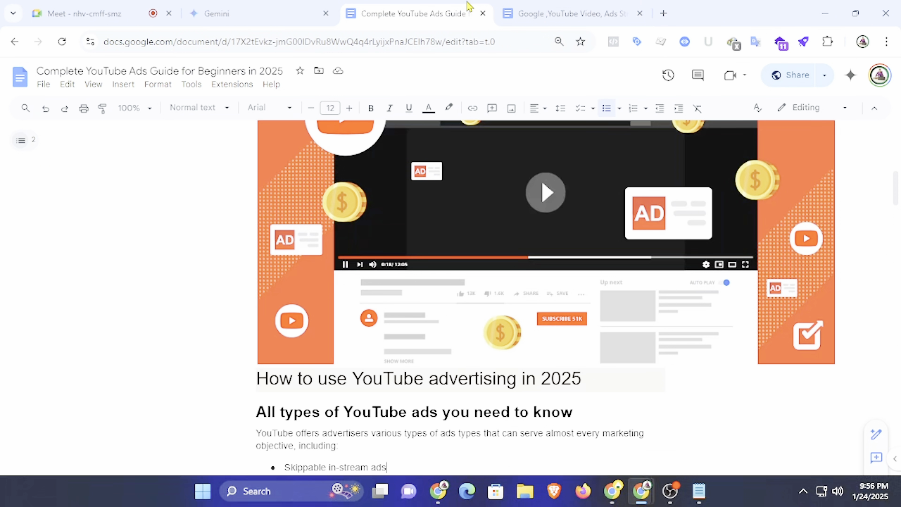
pyautogui.scroll(-5, 449, 216)
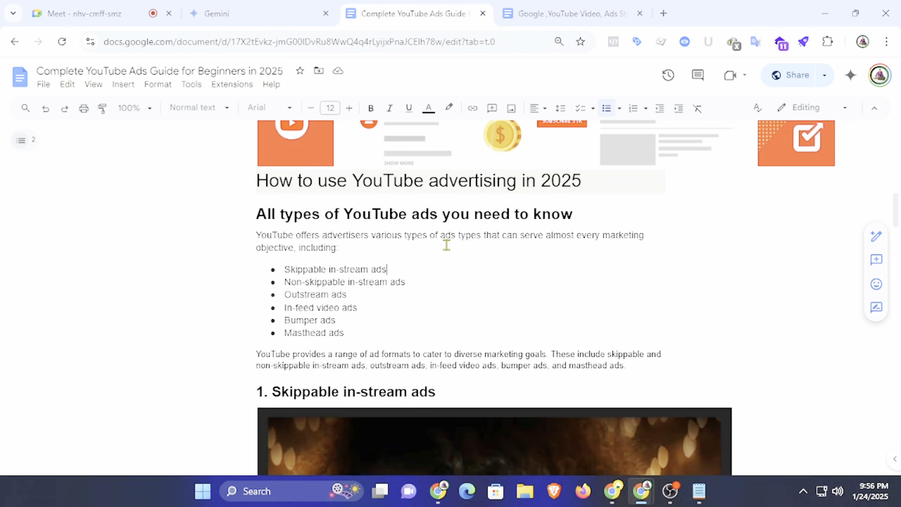
pyautogui.click(548, 11)
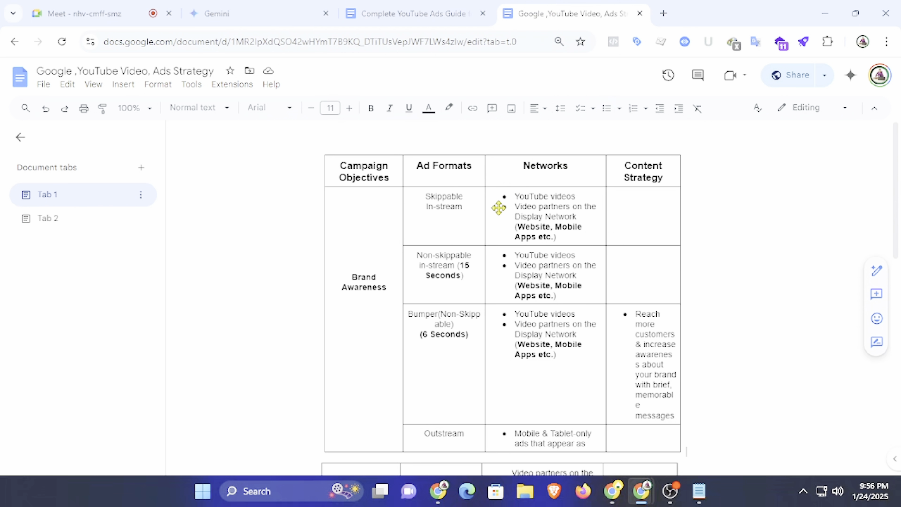
# Review the ad formats and networks for the Brand Awareness, Sales/Lead and Website Traffic objectives in the strategy document's table.
pyautogui.scroll(-10, 432, 298)
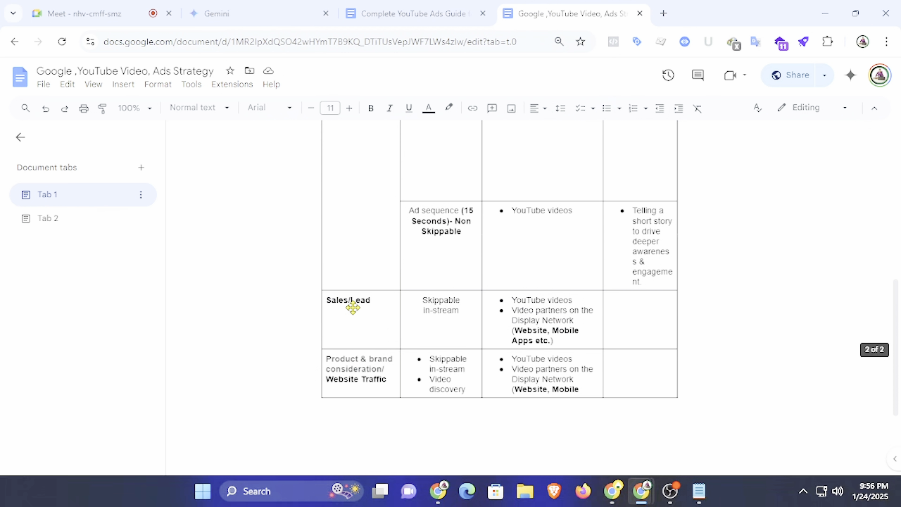
pyautogui.scroll(2, 351, 308)
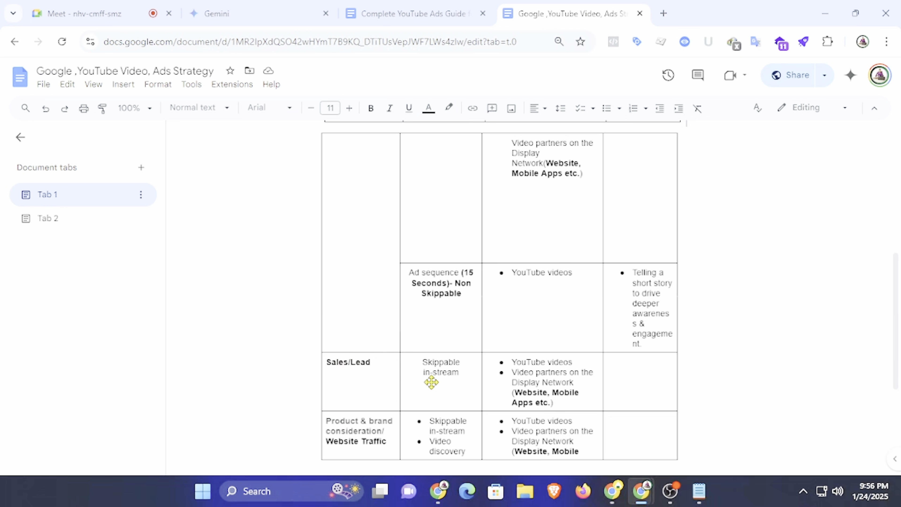
pyautogui.scroll(8, 429, 380)
pyautogui.scroll(3, 443, 230)
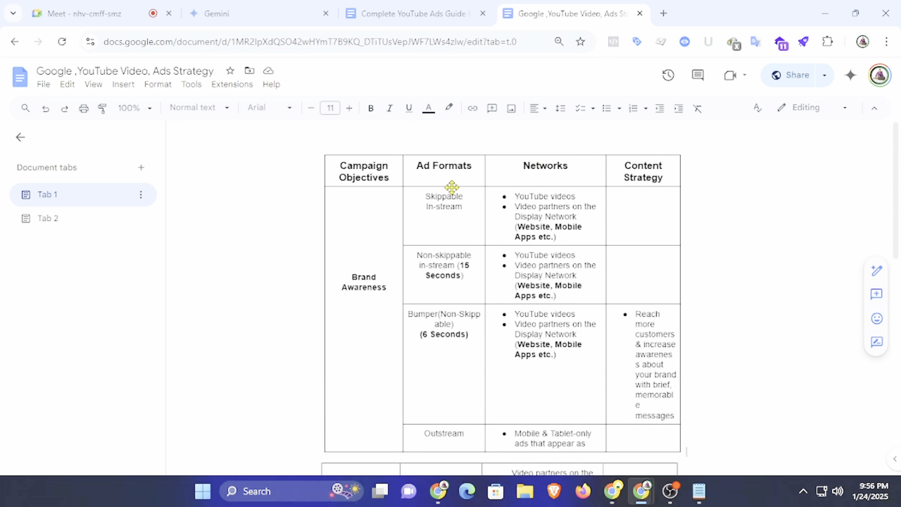
pyautogui.scroll(-10, 432, 283)
pyautogui.scroll(-2, 432, 292)
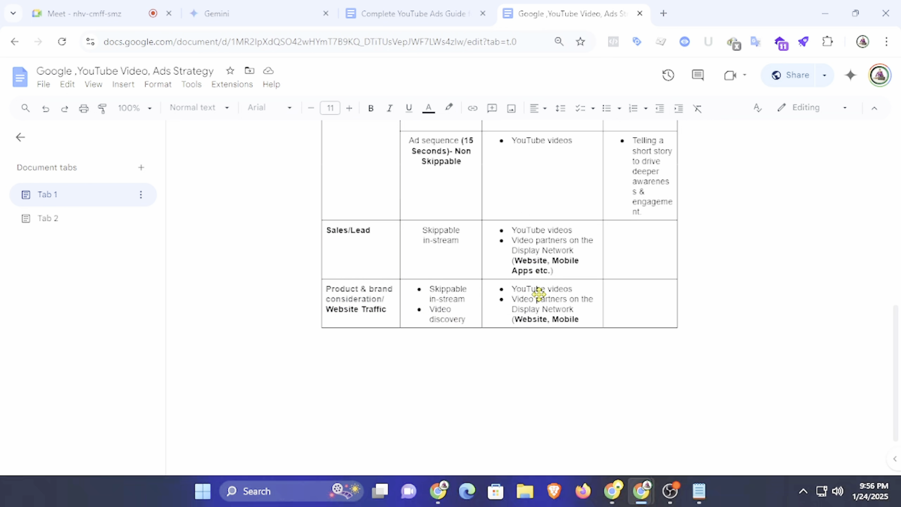
pyautogui.scroll(3, 538, 296)
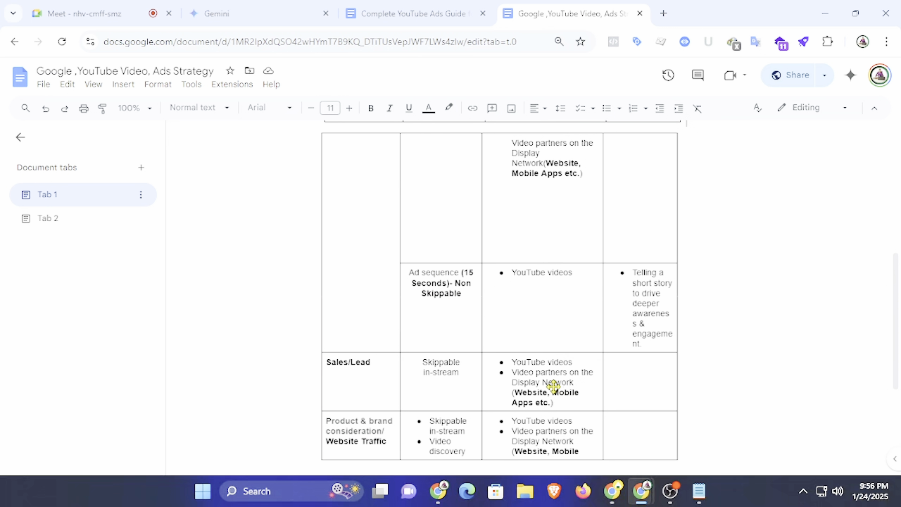
pyautogui.scroll(5, 542, 188)
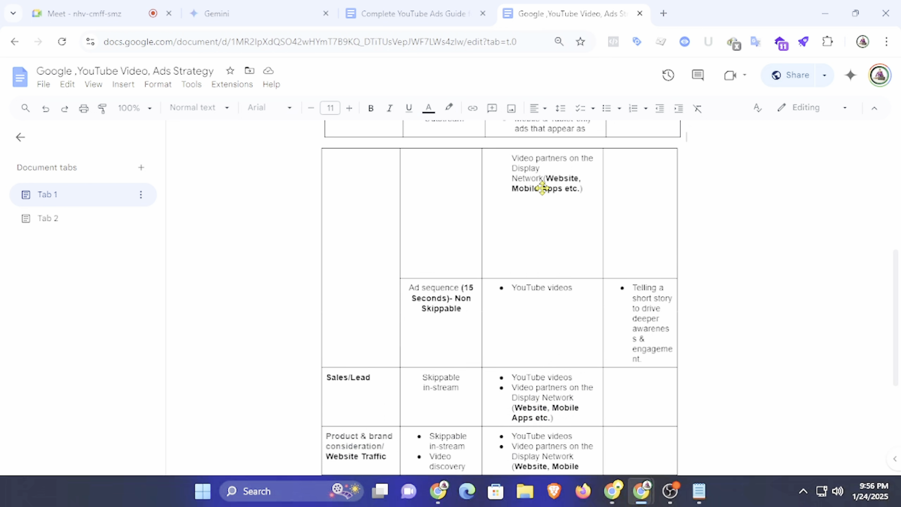
pyautogui.scroll(-3, 537, 220)
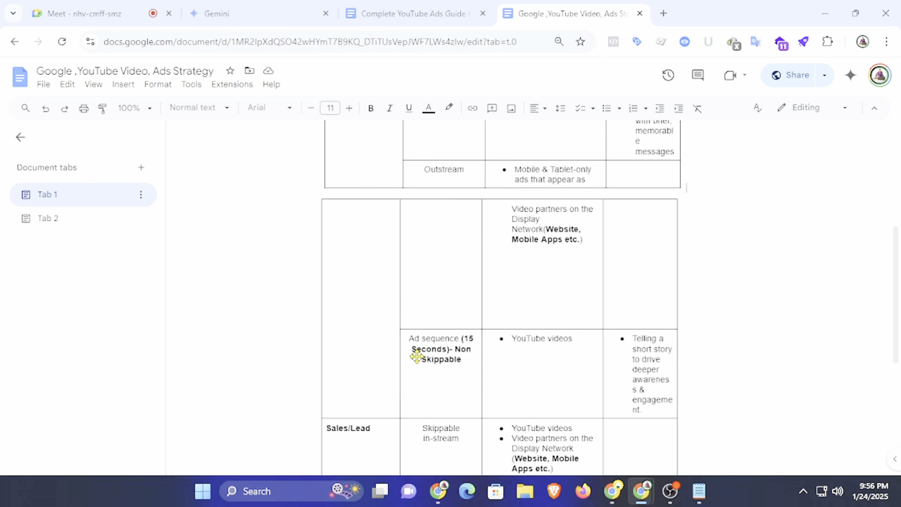
pyautogui.scroll(5, 430, 416)
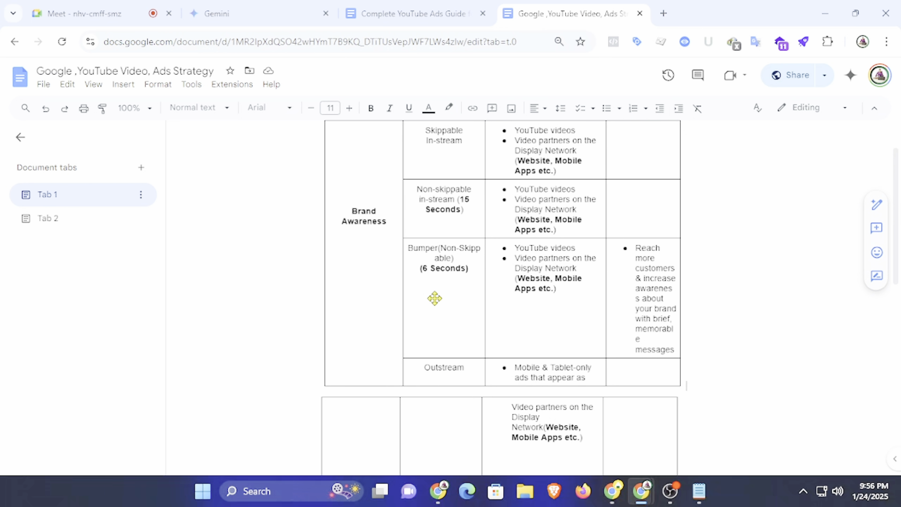
pyautogui.scroll(3, 461, 277)
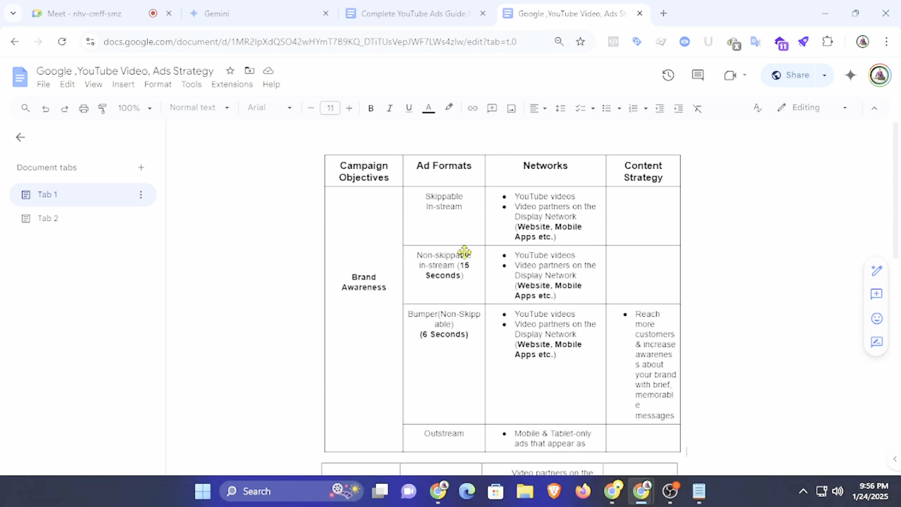
# Compare the list of ad types in the Complete YouTube Ads Guide with the ad formats in the strategy document's table.
pyautogui.click(457, 11)
pyautogui.moveTo(359, 299); pyautogui.dragTo(297, 275)
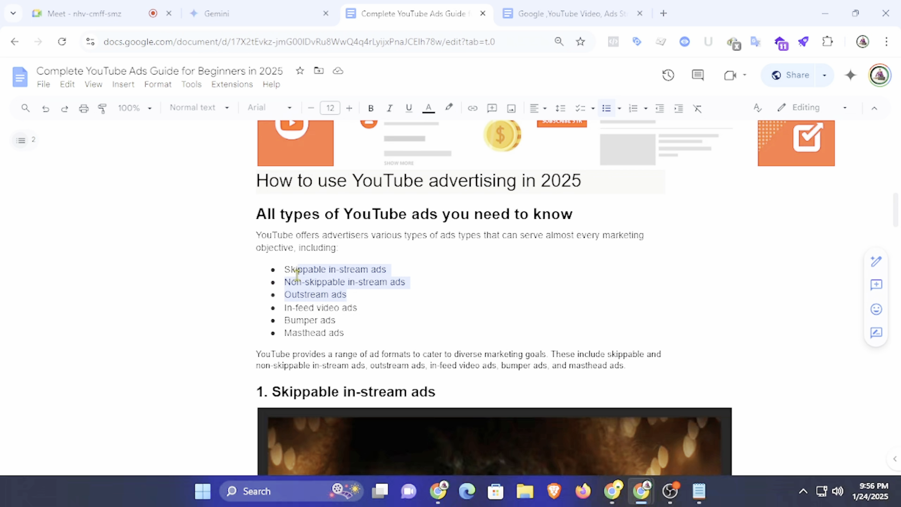
pyautogui.click(354, 299)
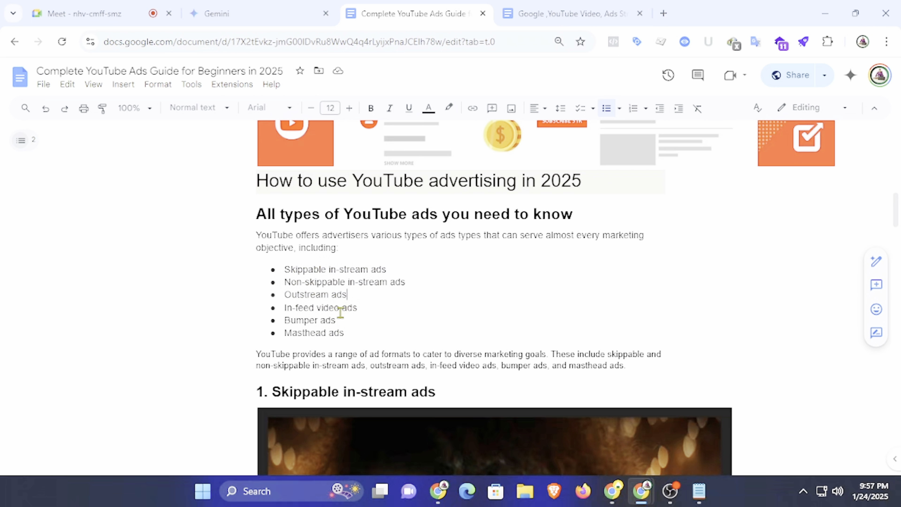
pyautogui.click(505, 10)
pyautogui.scroll(-2, 436, 358)
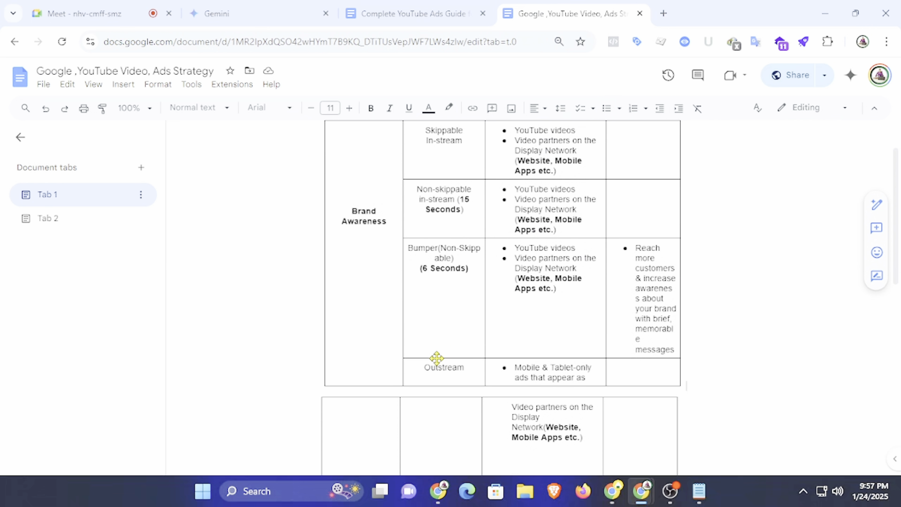
pyautogui.scroll(-5, 431, 365)
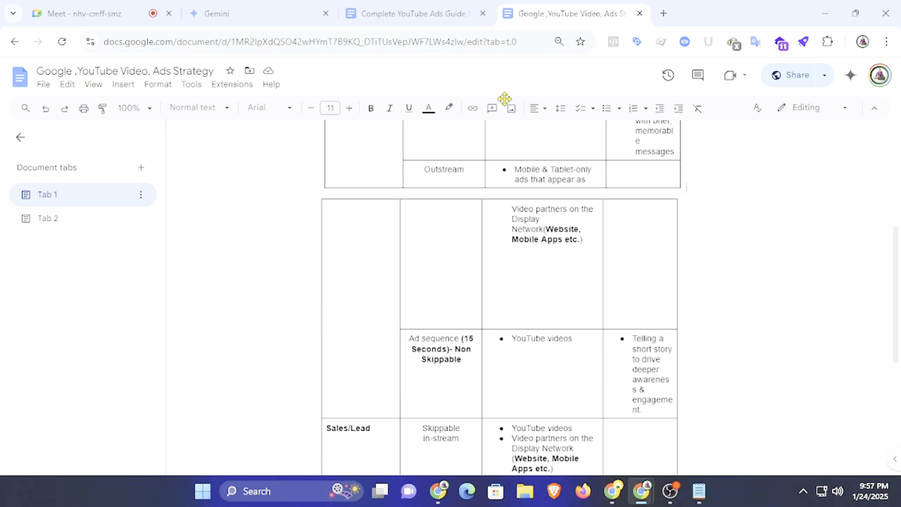
pyautogui.click(428, 7)
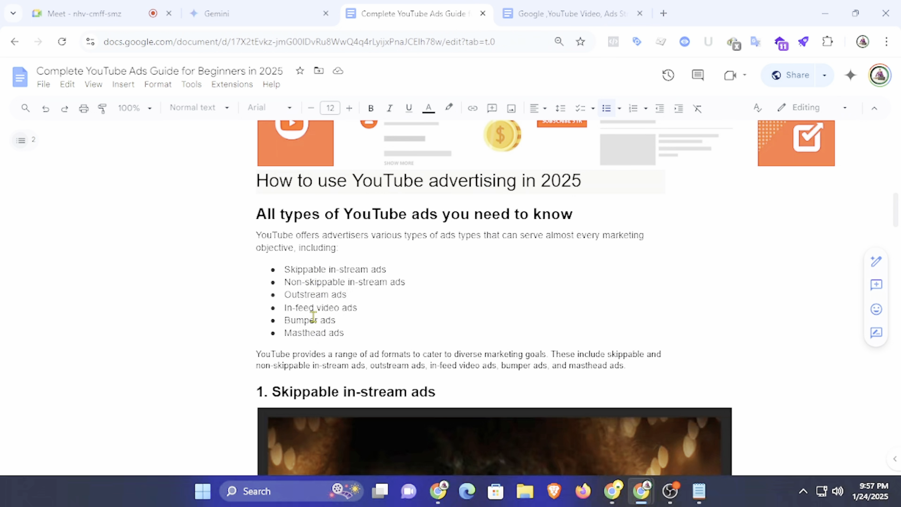
pyautogui.click(359, 323)
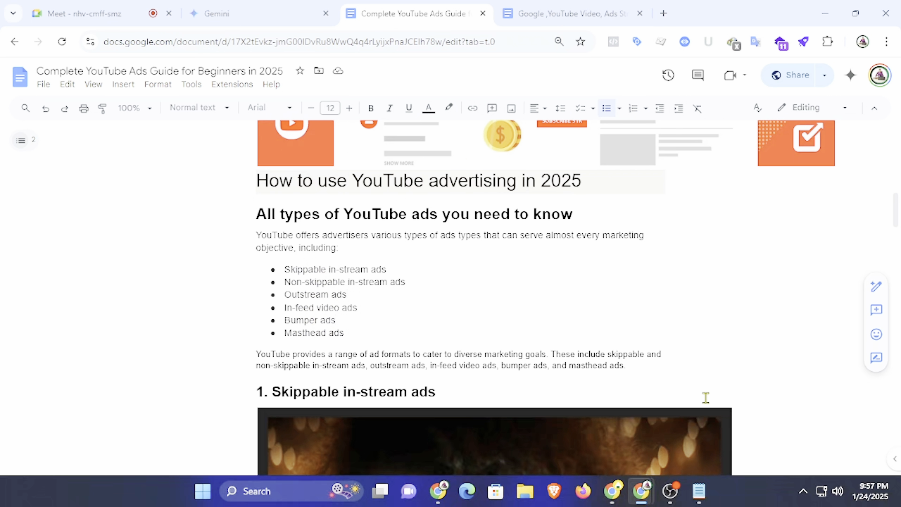
# Switch to Google Ads and set up the new campaign without a goal's guidance, using the Video campaign type.
pyautogui.click(613, 491)
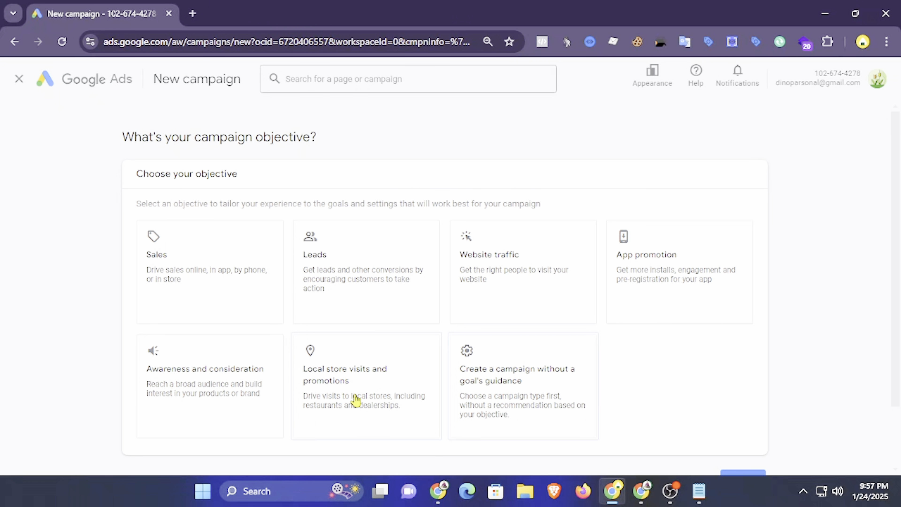
pyautogui.click(533, 372)
pyautogui.scroll(-5, 569, 348)
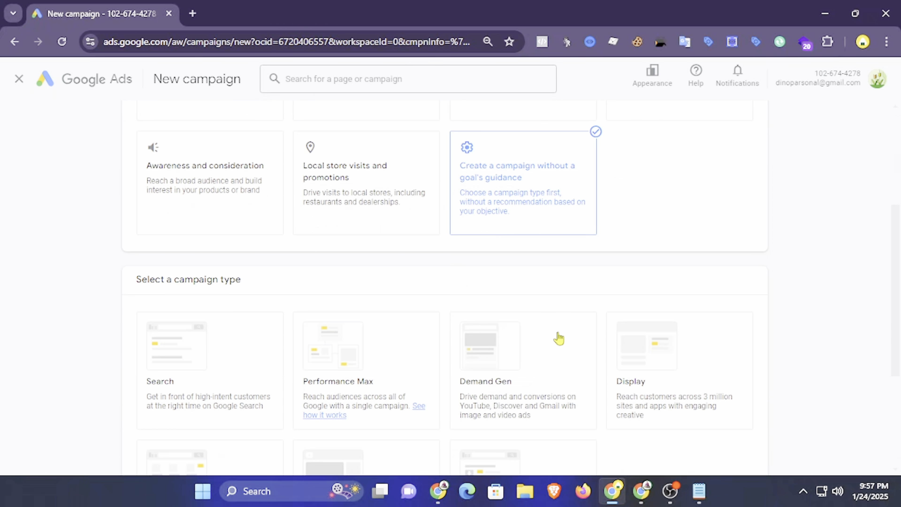
pyautogui.scroll(3, 567, 269)
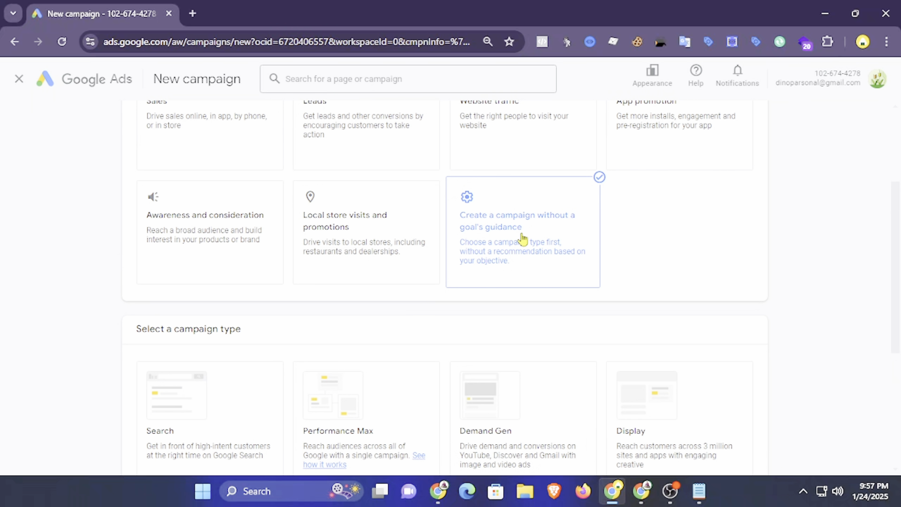
pyautogui.scroll(-3, 556, 270)
pyautogui.scroll(-3, 674, 278)
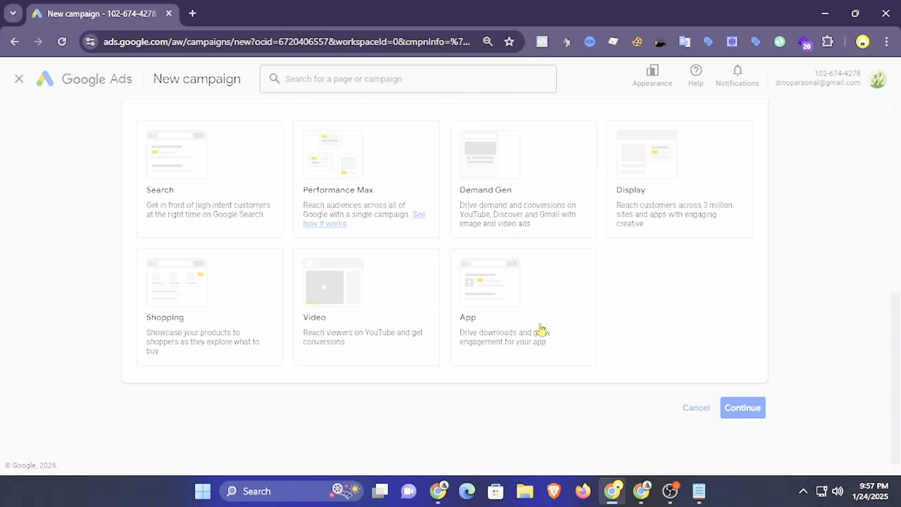
pyautogui.click(381, 310)
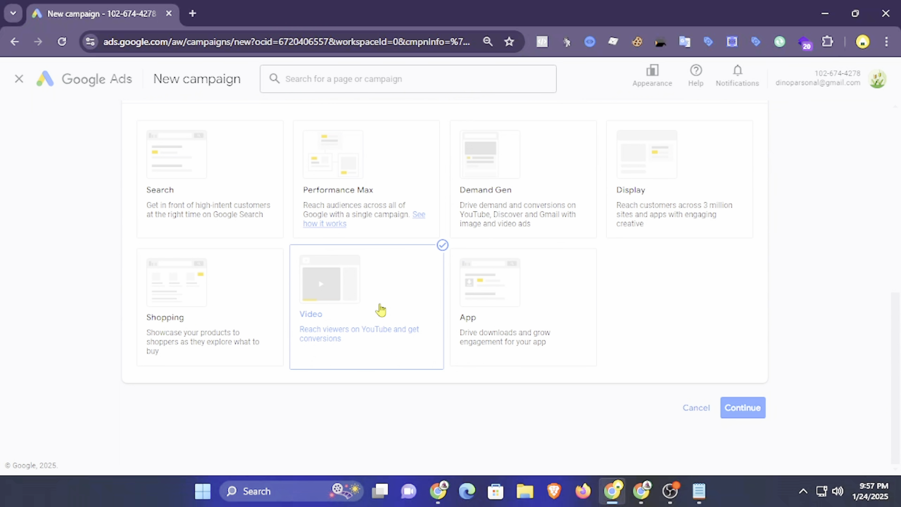
# Examine the video campaign subtypes and the ad formats listed in the Video views description.
pyautogui.scroll(-3, 408, 307)
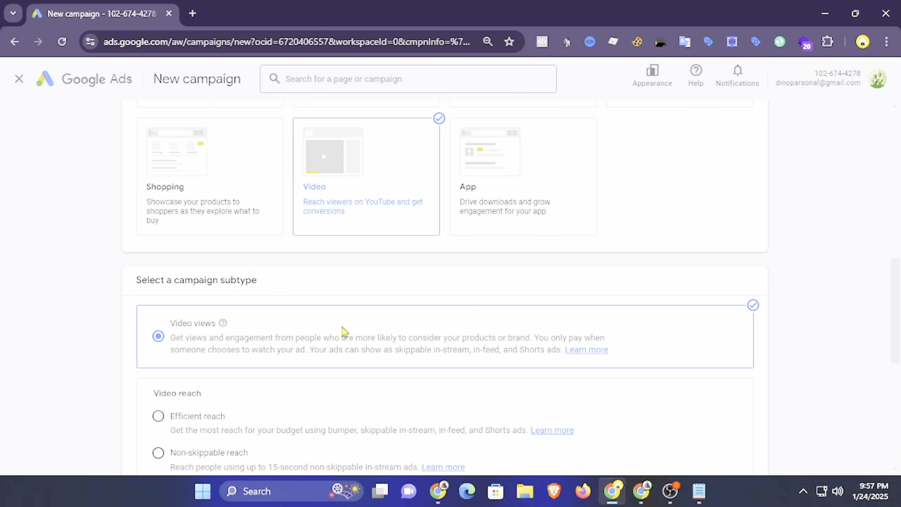
pyautogui.scroll(-3, 610, 324)
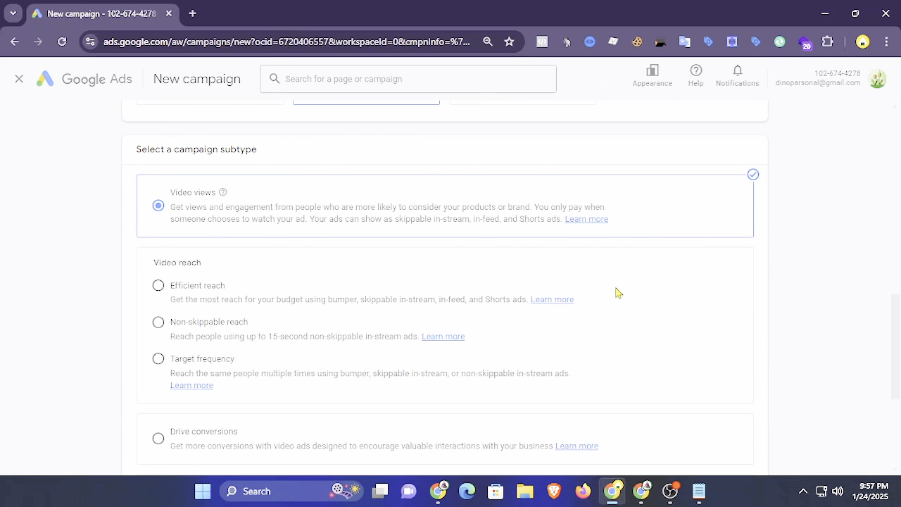
pyautogui.scroll(-2, 227, 353)
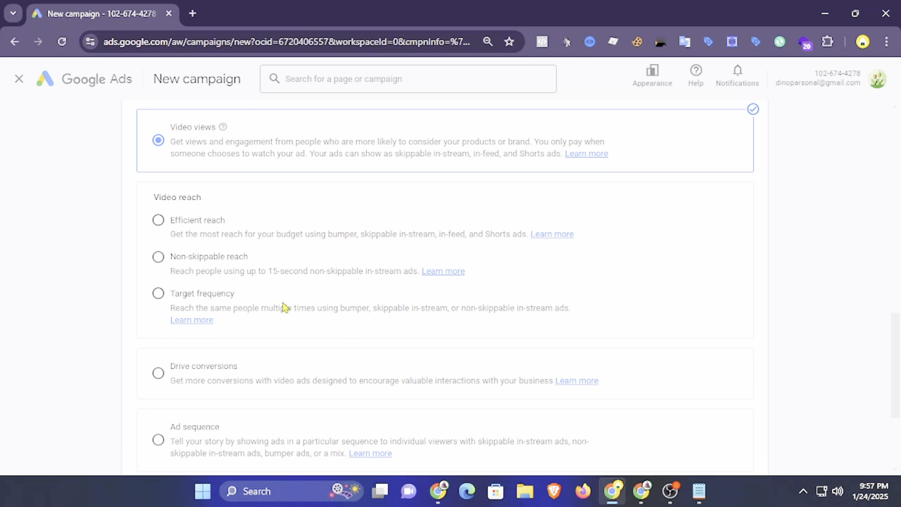
pyautogui.scroll(-3, 284, 307)
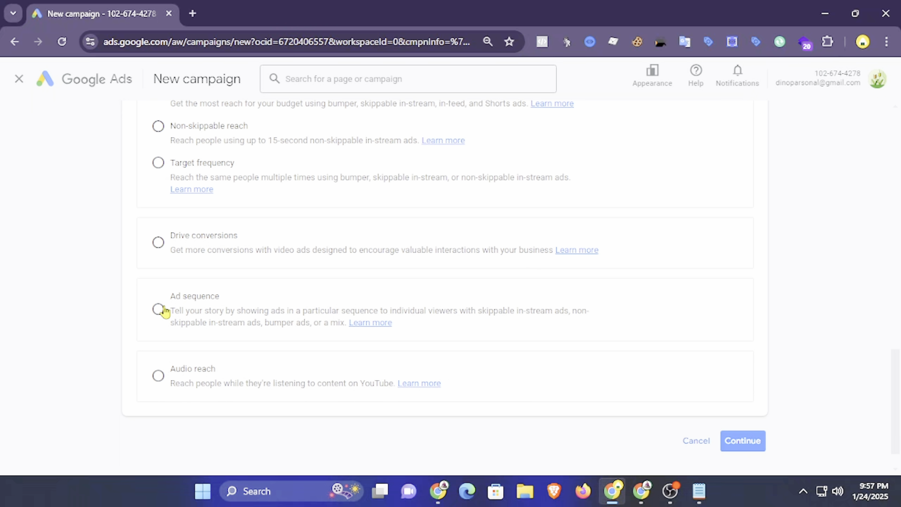
pyautogui.scroll(3, 221, 245)
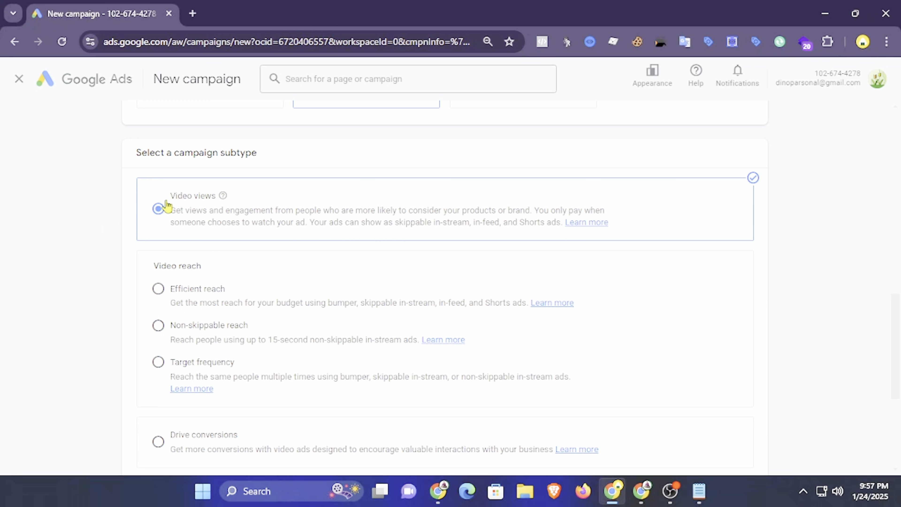
pyautogui.moveTo(167, 197); pyautogui.dragTo(215, 196)
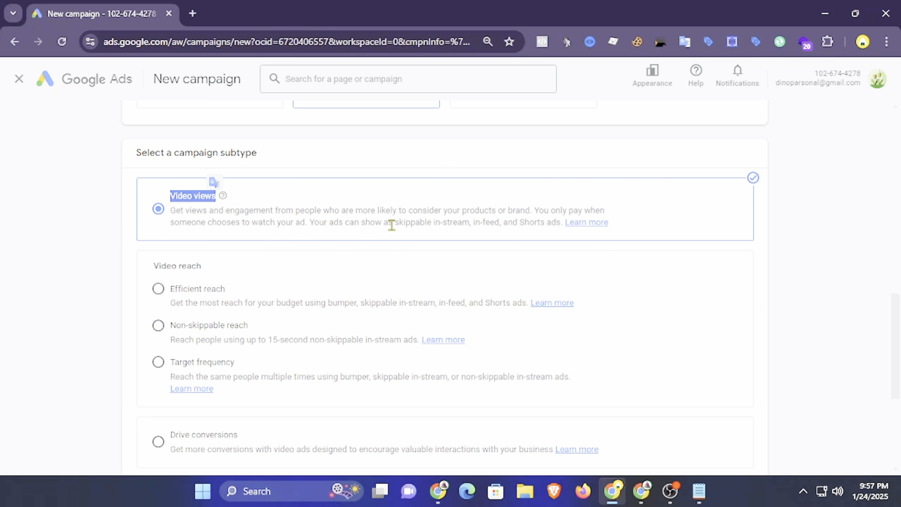
pyautogui.moveTo(393, 223); pyautogui.dragTo(563, 235)
pyautogui.click(588, 172)
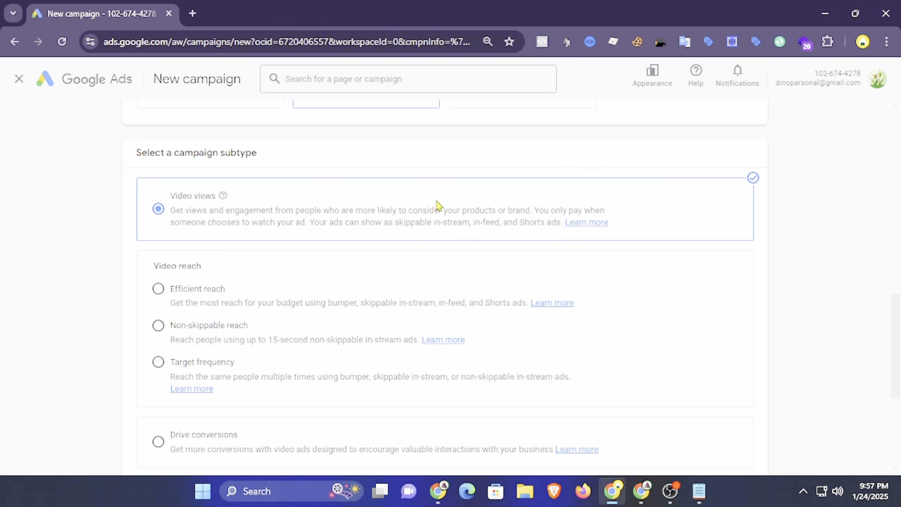
# Check Video views against the other campaign subtypes, keep it as the subtype and continue to the campaign settings.
pyautogui.scroll(-2, 381, 204)
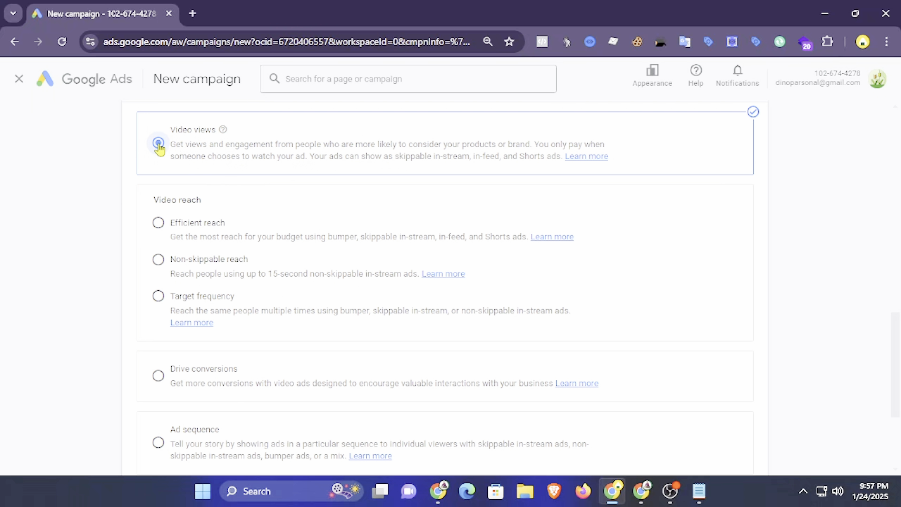
pyautogui.scroll(-4, 336, 187)
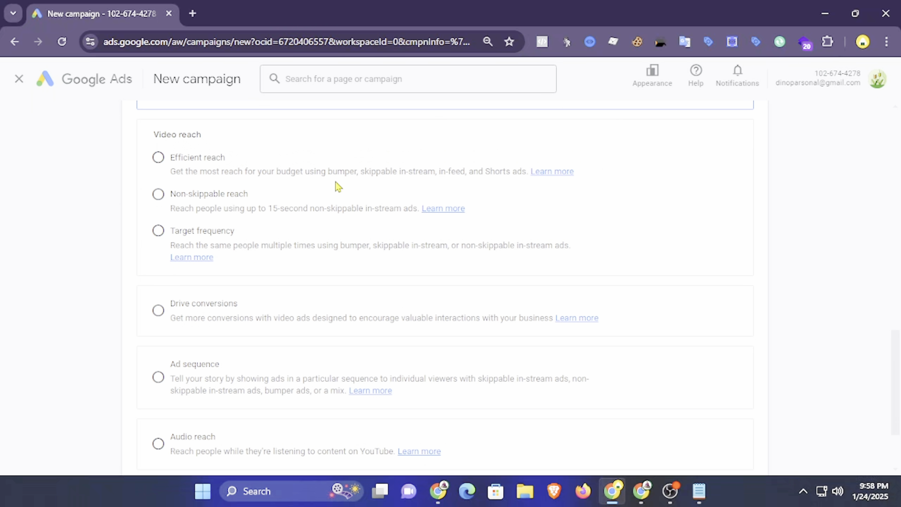
pyautogui.scroll(8, 278, 387)
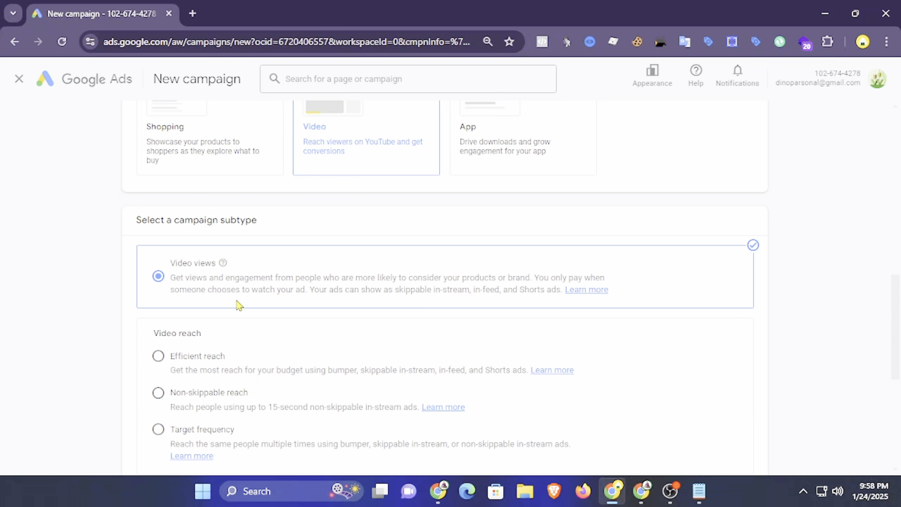
pyautogui.scroll(-4, 177, 287)
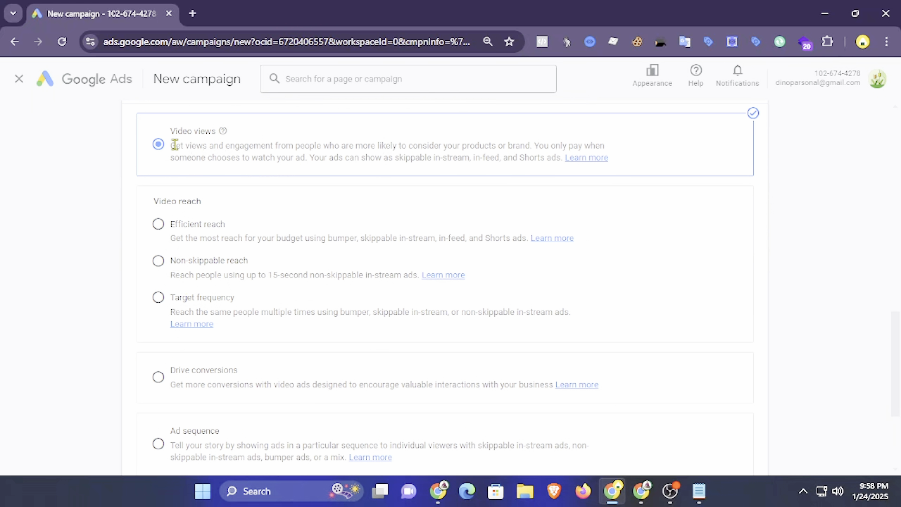
pyautogui.moveTo(172, 145); pyautogui.dragTo(558, 139)
pyautogui.scroll(-4, 307, 175)
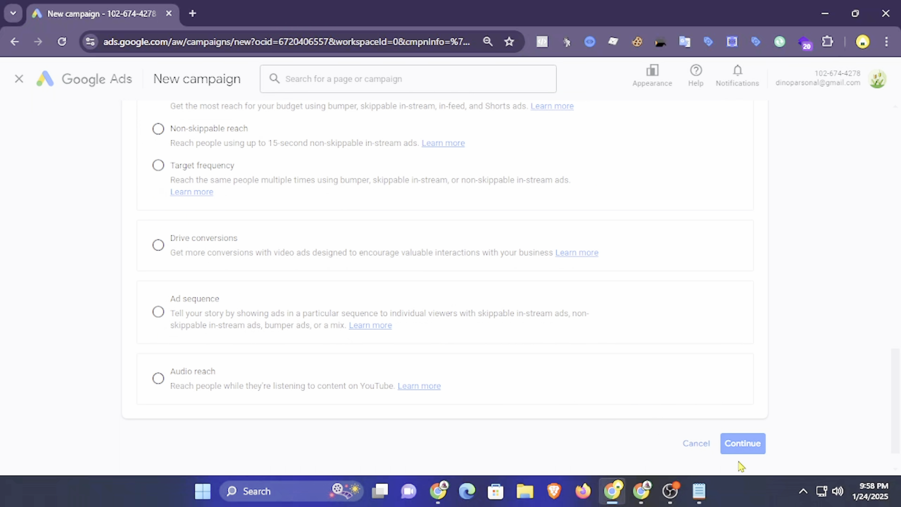
pyautogui.click(749, 443)
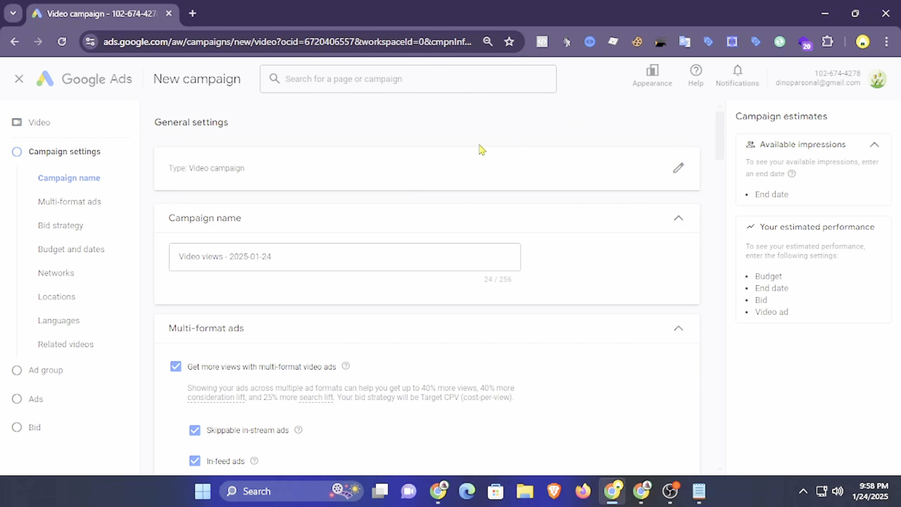
# Exclude Shorts ads from the campaign's multi-format video ads.
pyautogui.scroll(-4, 419, 265)
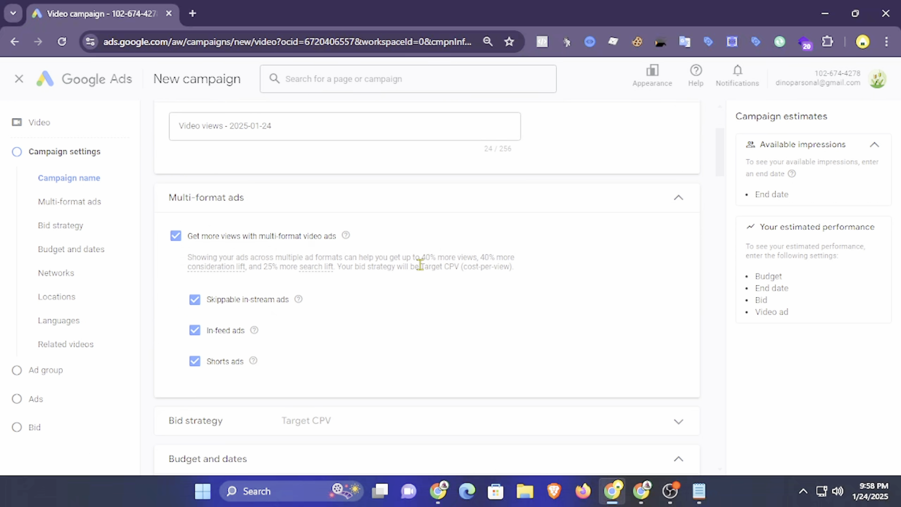
pyautogui.click(195, 362)
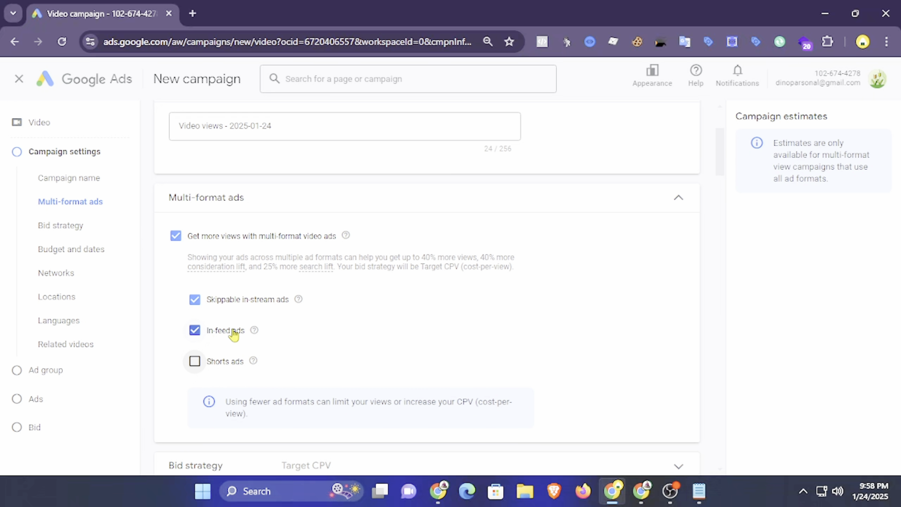
# Read the help descriptions of the In-feed ads and Skippable in-stream ads formats.
pyautogui.moveTo(255, 331)
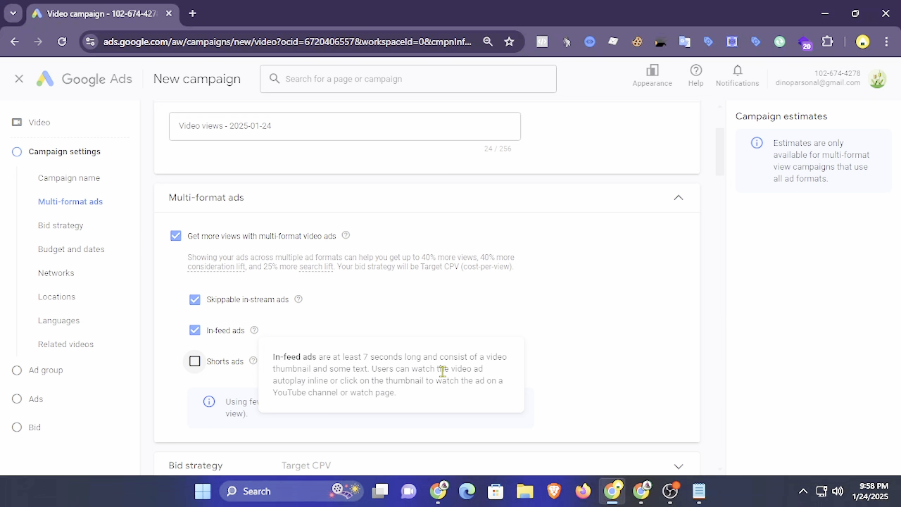
pyautogui.moveTo(422, 404); pyautogui.dragTo(275, 354)
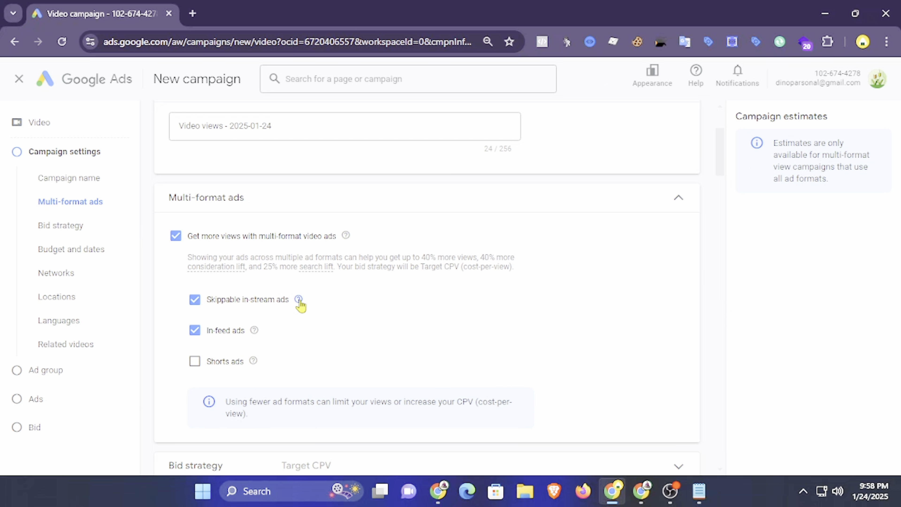
pyautogui.moveTo(299, 301)
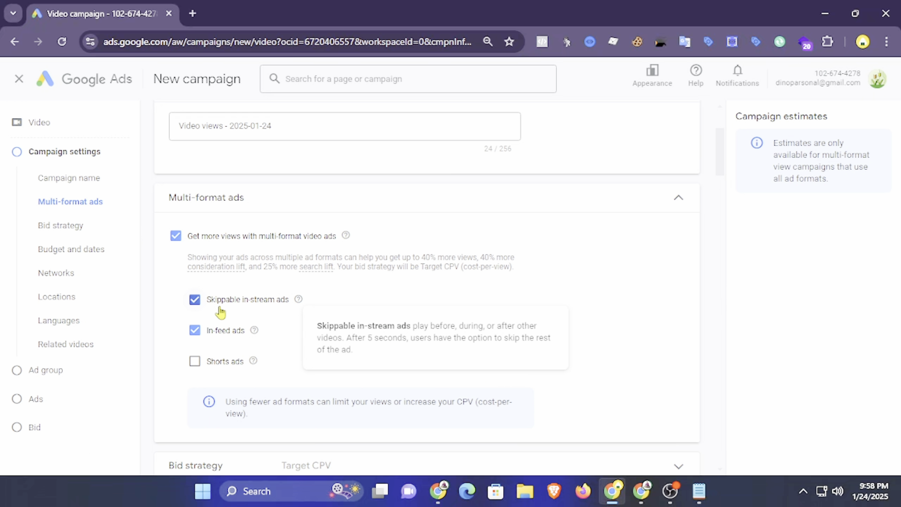
# Switch to the YouTube Ads guide in Google Docs and view the skippable in-stream ad example with its skip button.
pyautogui.moveTo(633, 479)
pyautogui.click(567, 425)
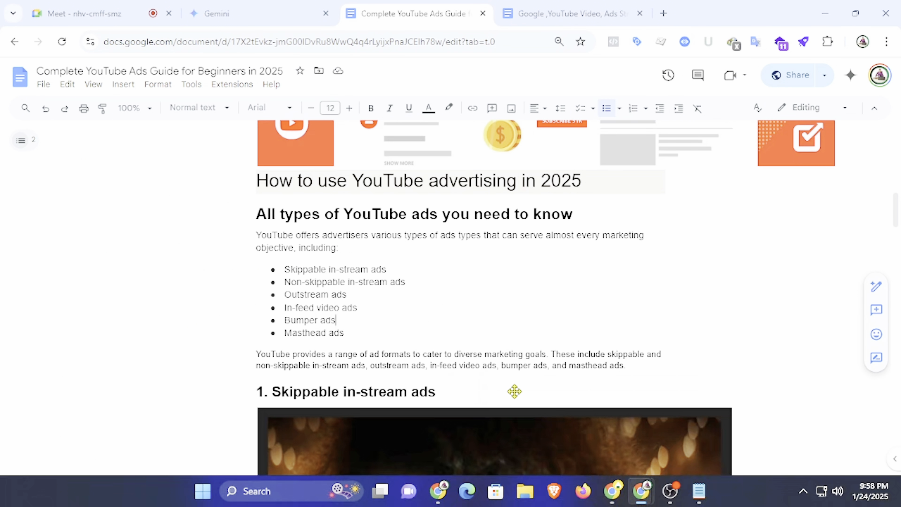
pyautogui.scroll(-4, 312, 352)
pyautogui.scroll(-5, 432, 255)
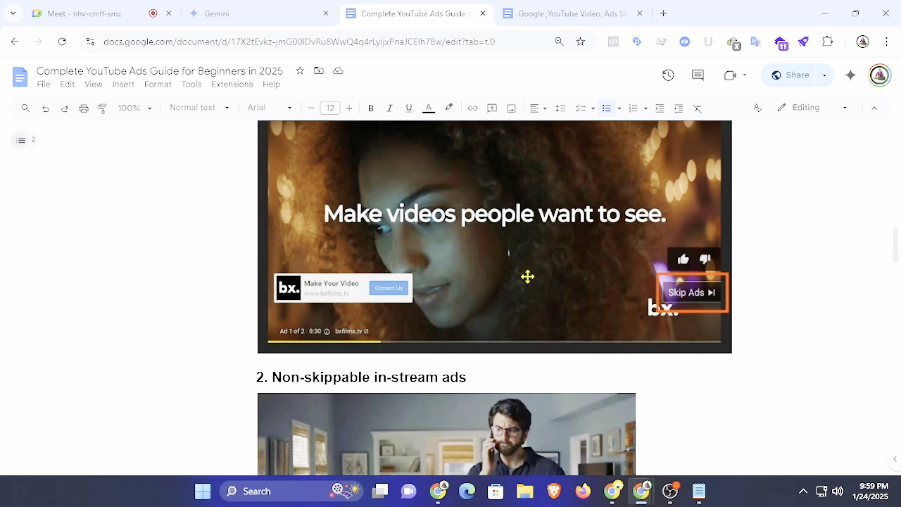
pyautogui.scroll(2, 527, 276)
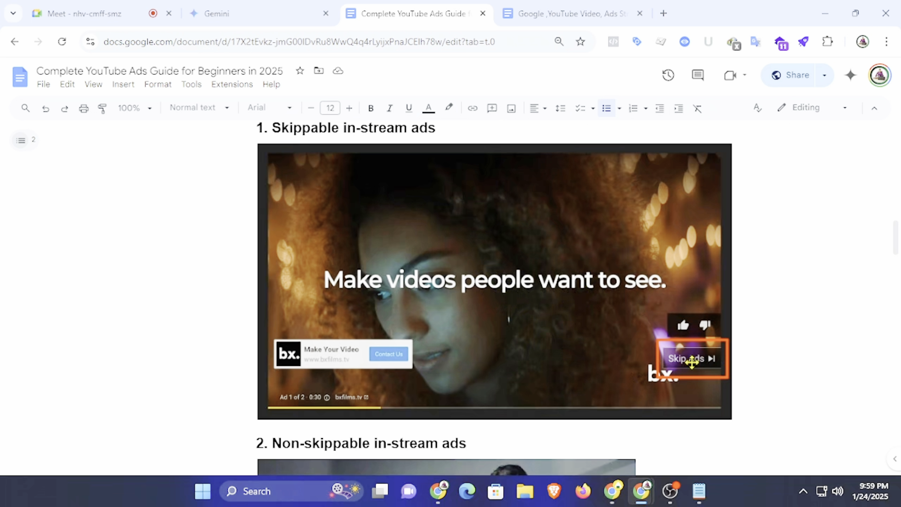
# Return to Google Ads and expand the campaign's bid strategy settings to examine them.
pyautogui.click(612, 491)
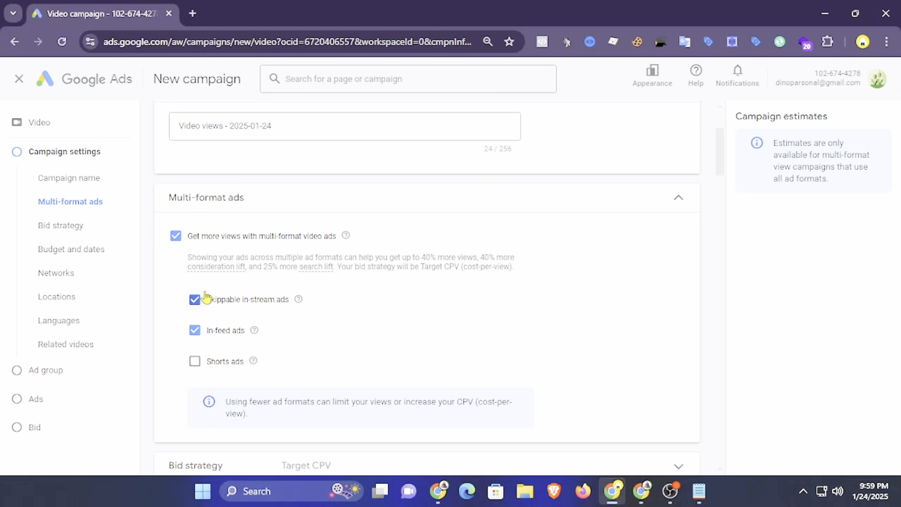
pyautogui.scroll(-5, 319, 305)
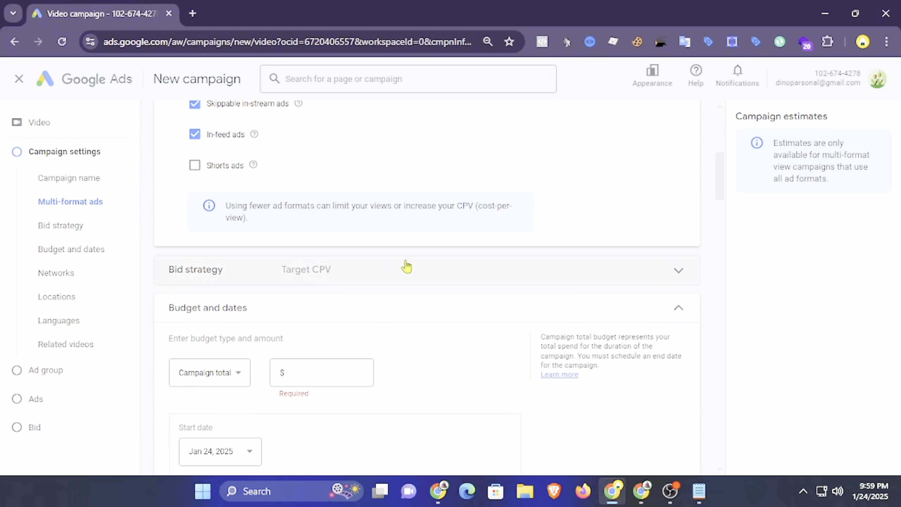
pyautogui.click(419, 280)
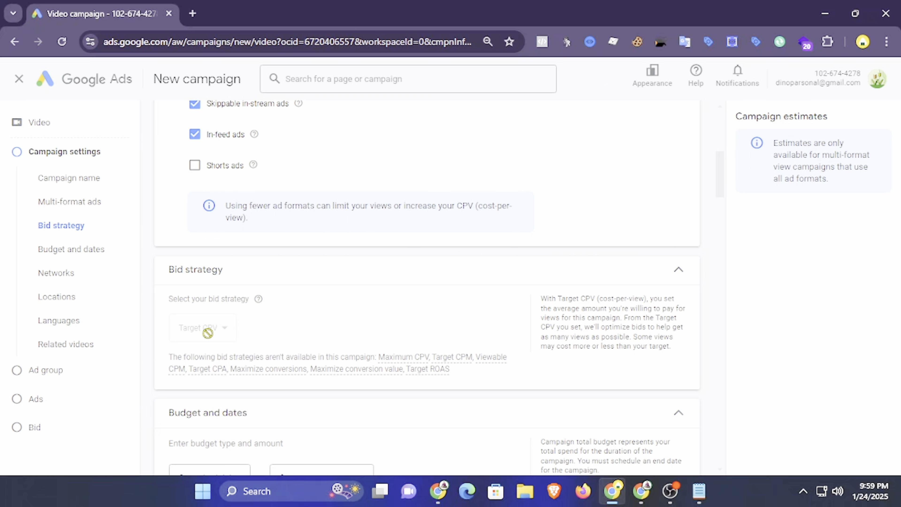
# Exclude In-feed ads from the multi-format video ads, leaving only Skippable in-stream ads selected.
pyautogui.scroll(5, 253, 317)
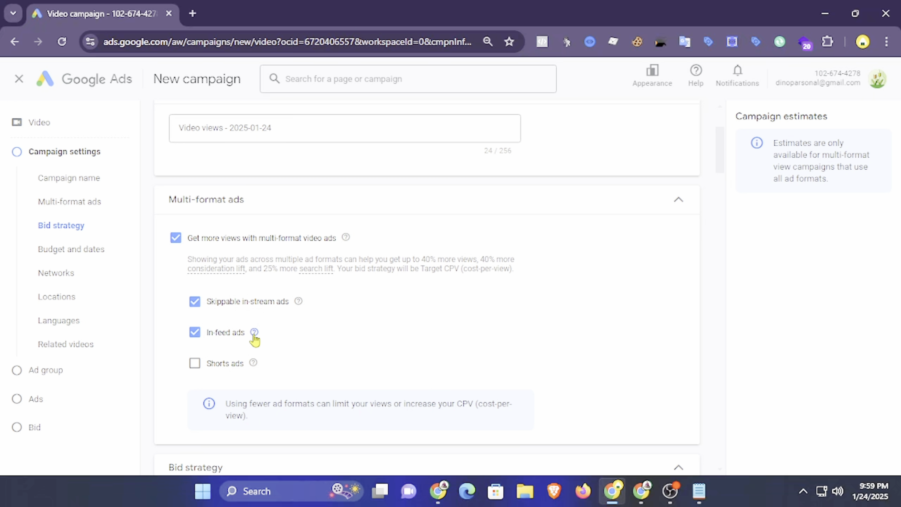
pyautogui.moveTo(253, 334)
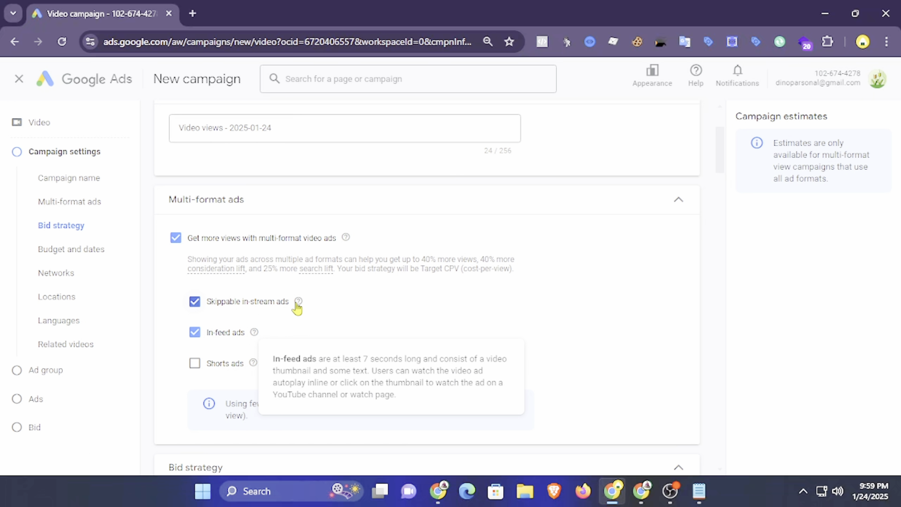
pyautogui.moveTo(298, 302)
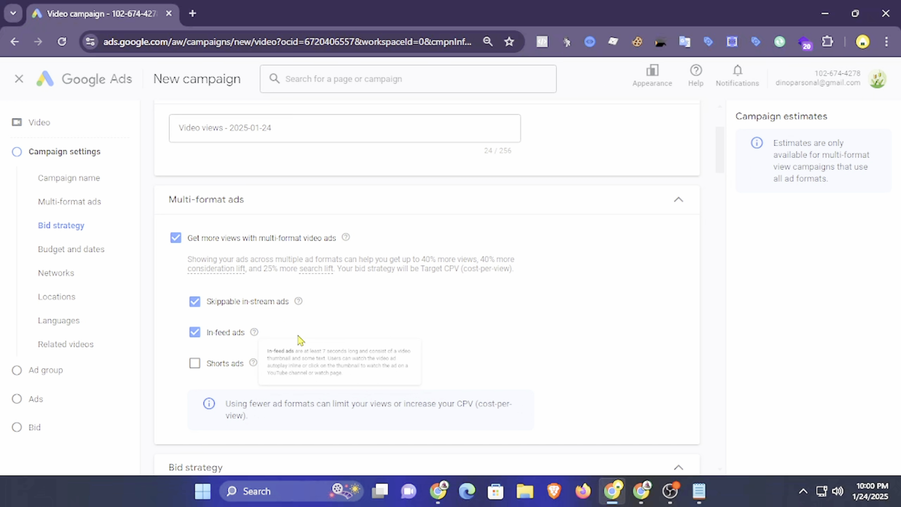
pyautogui.click(194, 333)
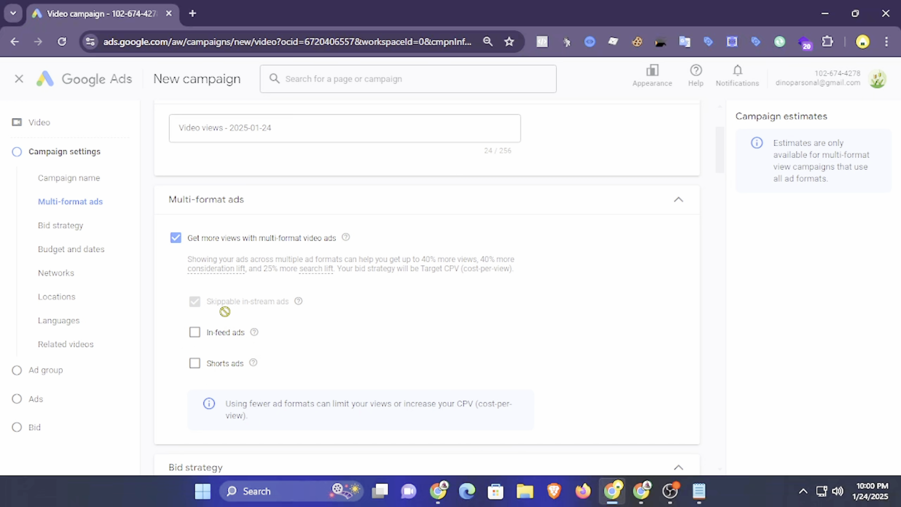
pyautogui.moveTo(238, 306)
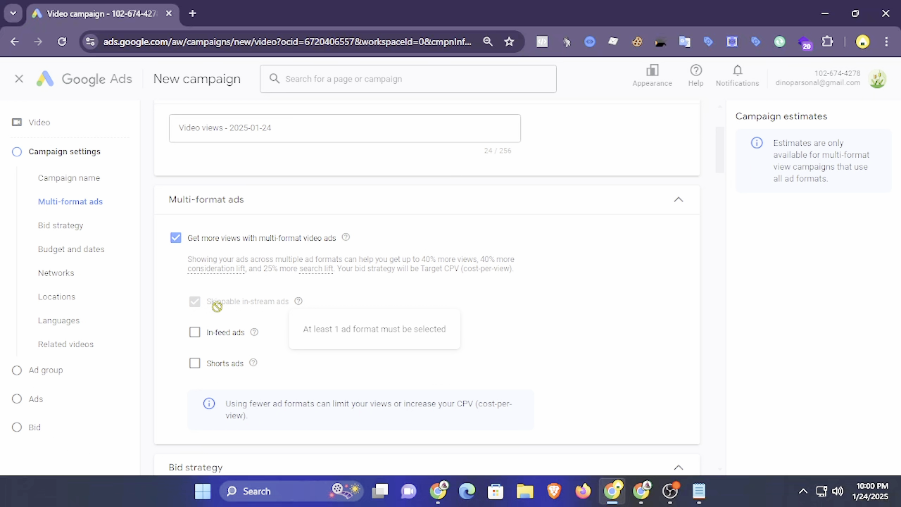
# Switch to the Google, YouTube Video, Ads Strategy document and review the ad formats listed for Brand Awareness.
pyautogui.click(645, 492)
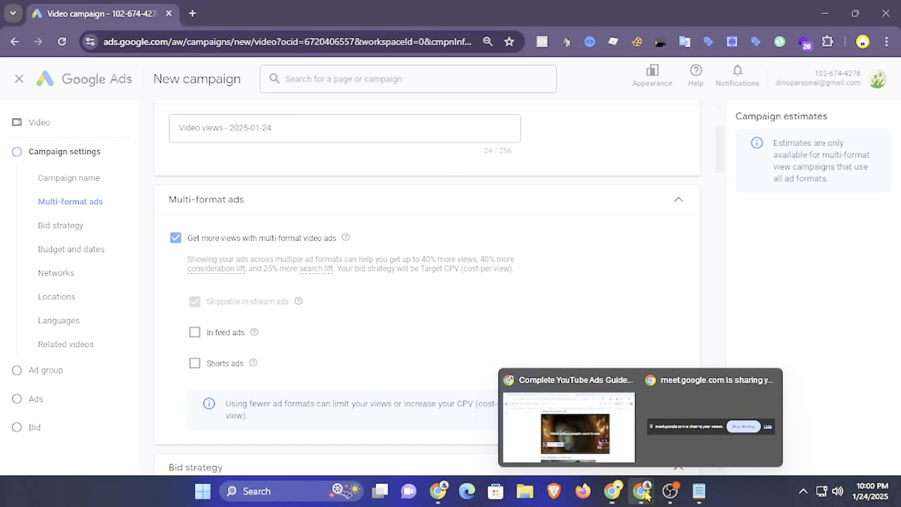
pyautogui.click(563, 430)
pyautogui.click(562, 8)
pyautogui.scroll(7, 483, 289)
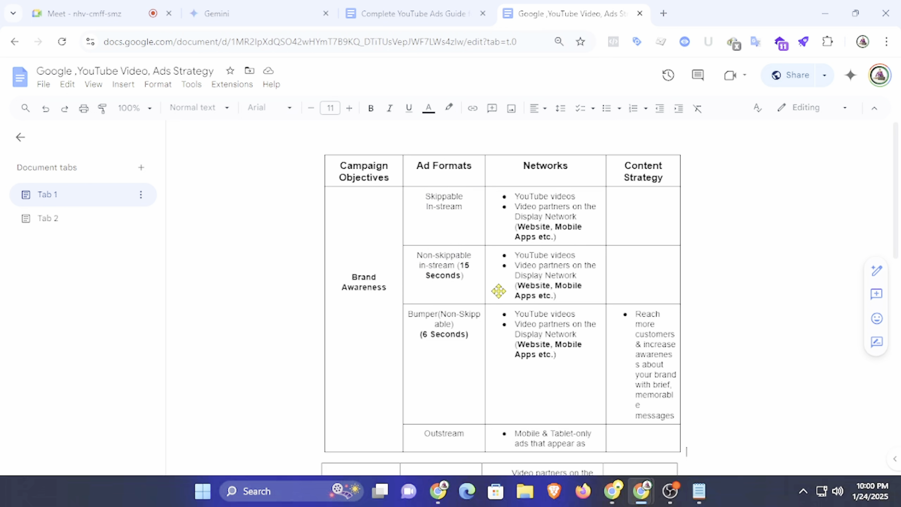
# Return to Google Ads, discard the unsaved Video views campaign and start a new campaign.
pyautogui.click(620, 500)
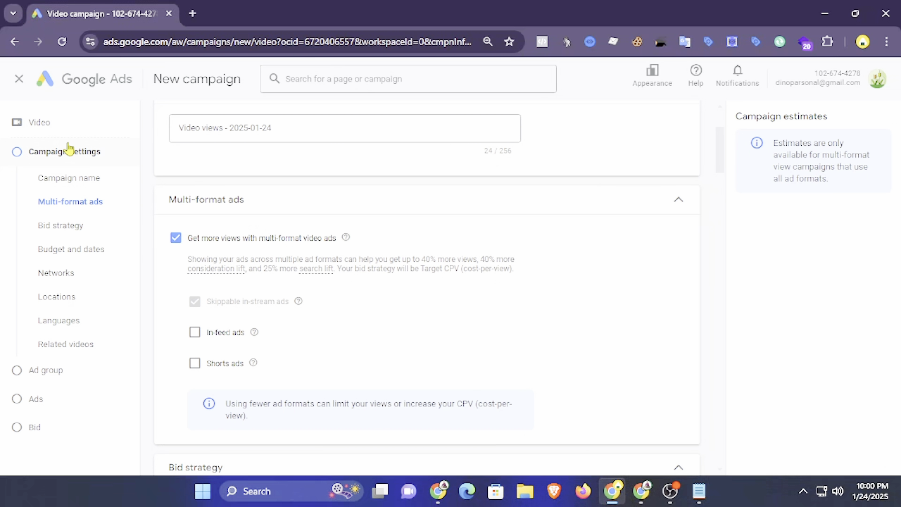
pyautogui.click(18, 79)
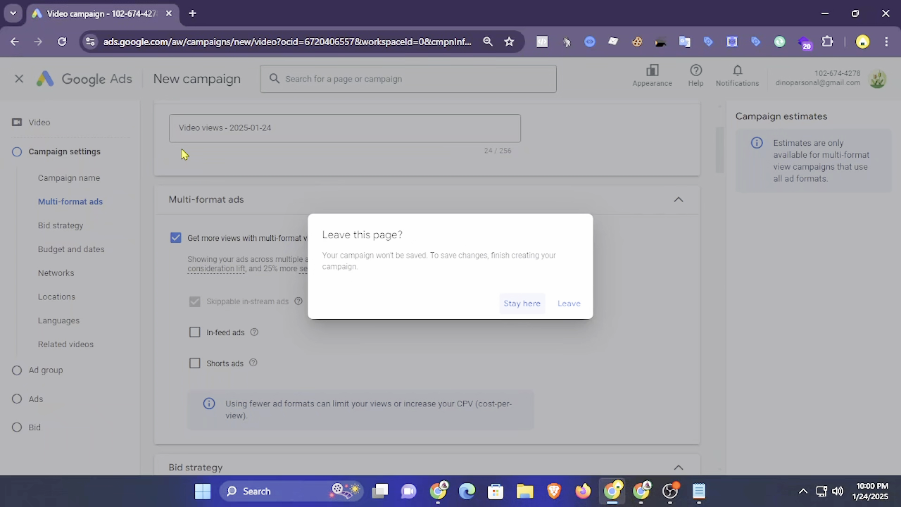
pyautogui.click(567, 306)
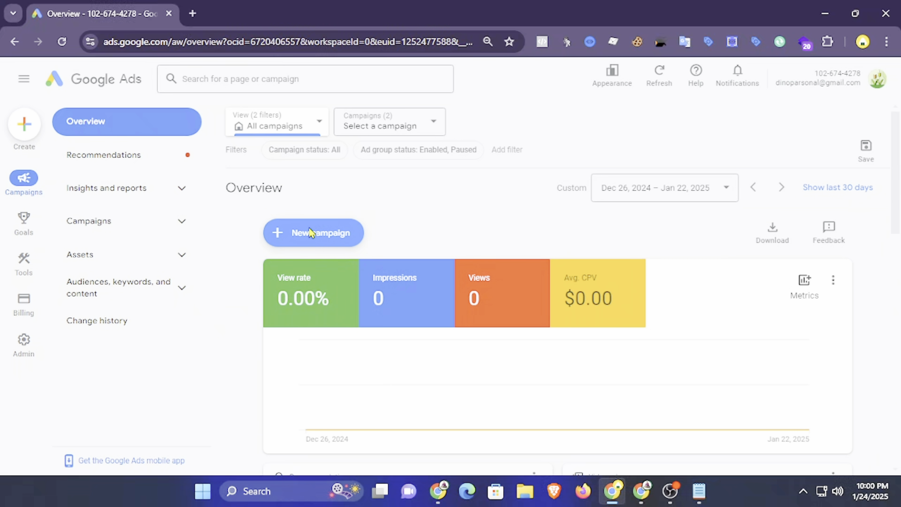
pyautogui.click(345, 243)
pyautogui.click(345, 241)
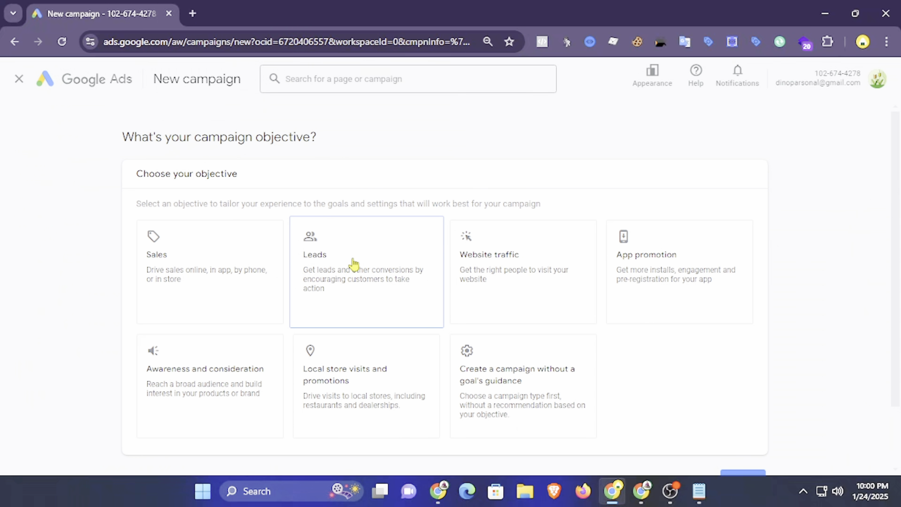
# Try the Awareness and consideration objective with the Reach goal, and examine its campaign types and goal descriptions.
pyautogui.click(202, 385)
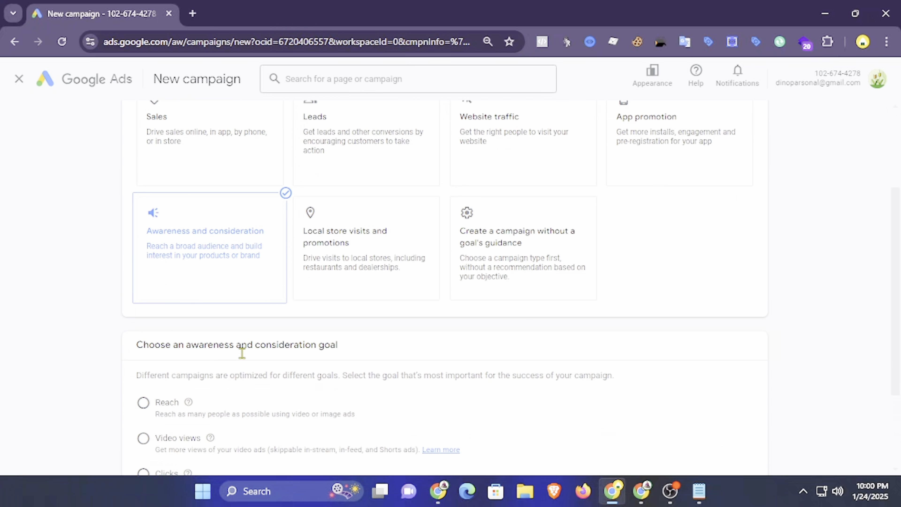
pyautogui.scroll(4, 237, 301)
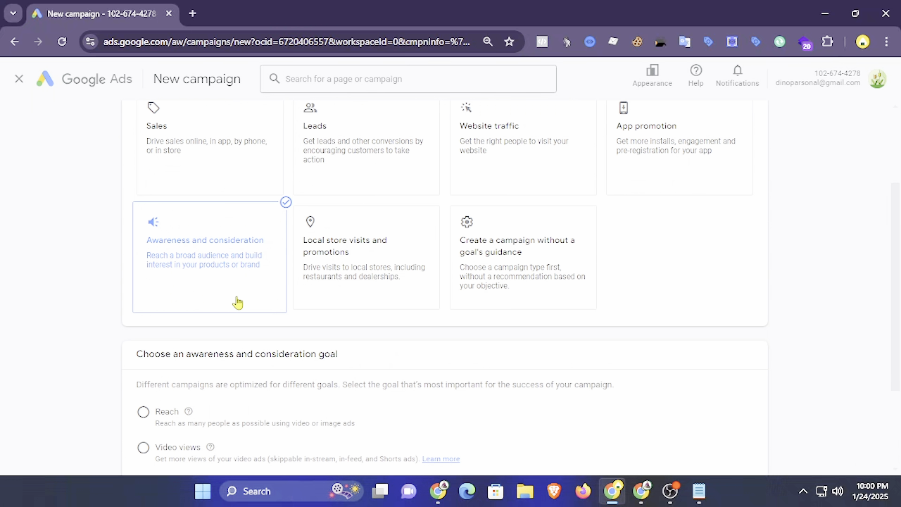
pyautogui.scroll(-2, 237, 343)
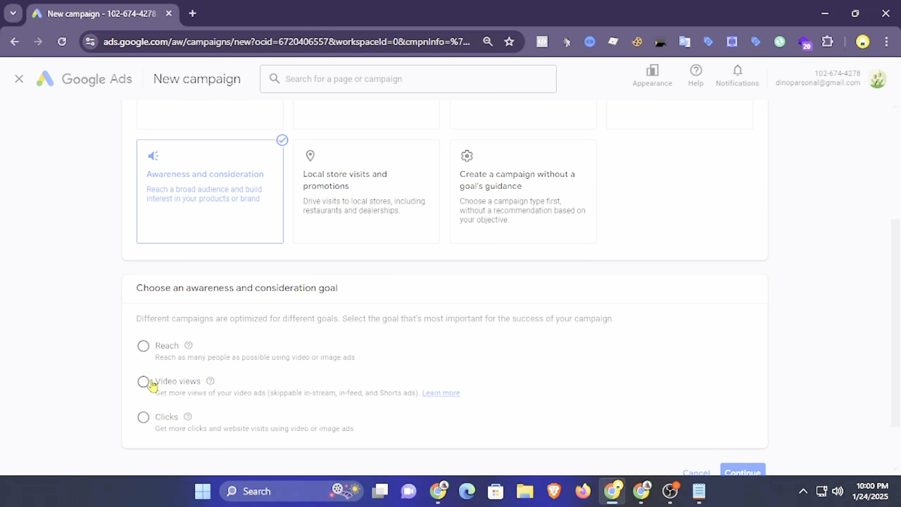
pyautogui.click(143, 346)
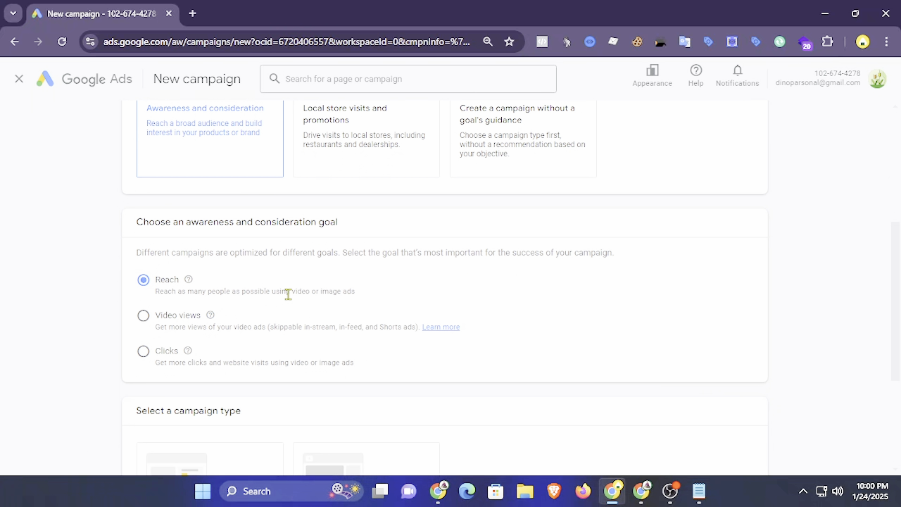
pyautogui.scroll(-3, 163, 288)
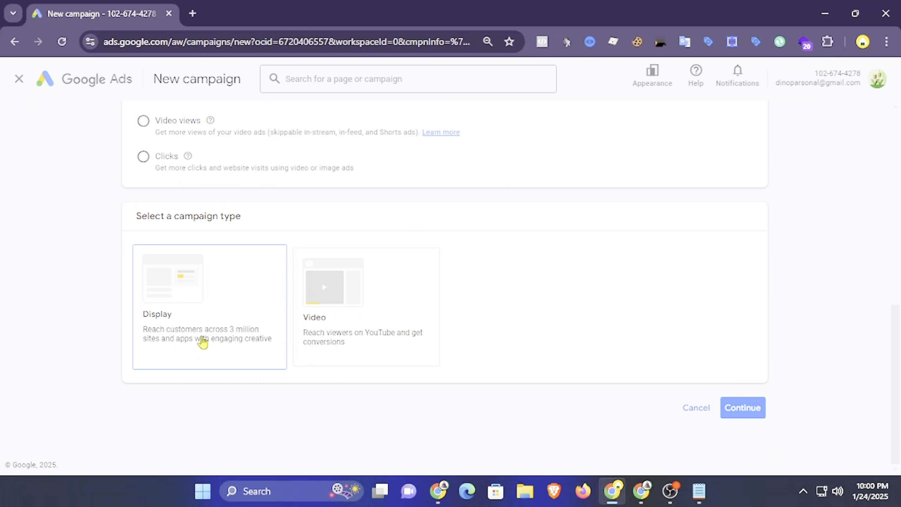
pyautogui.scroll(3, 567, 346)
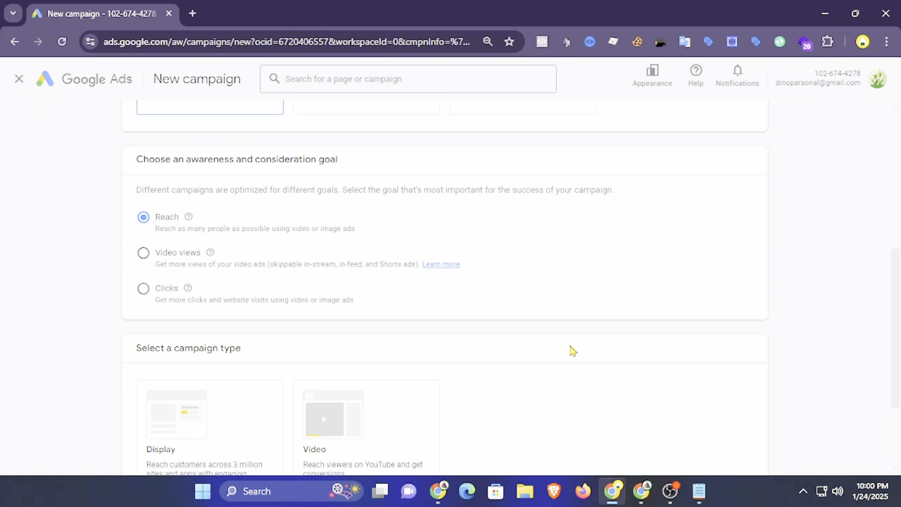
pyautogui.scroll(5, 573, 357)
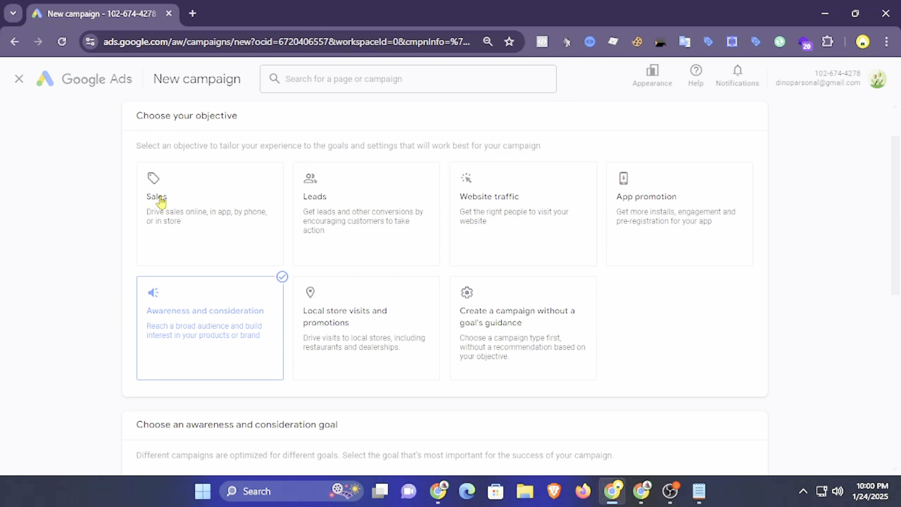
pyautogui.scroll(-5, 338, 251)
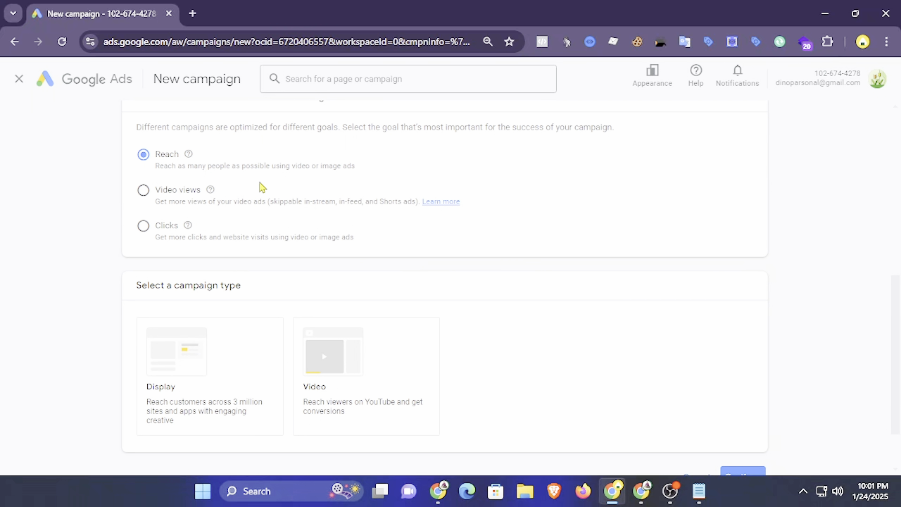
pyautogui.moveTo(301, 166); pyautogui.dragTo(361, 165)
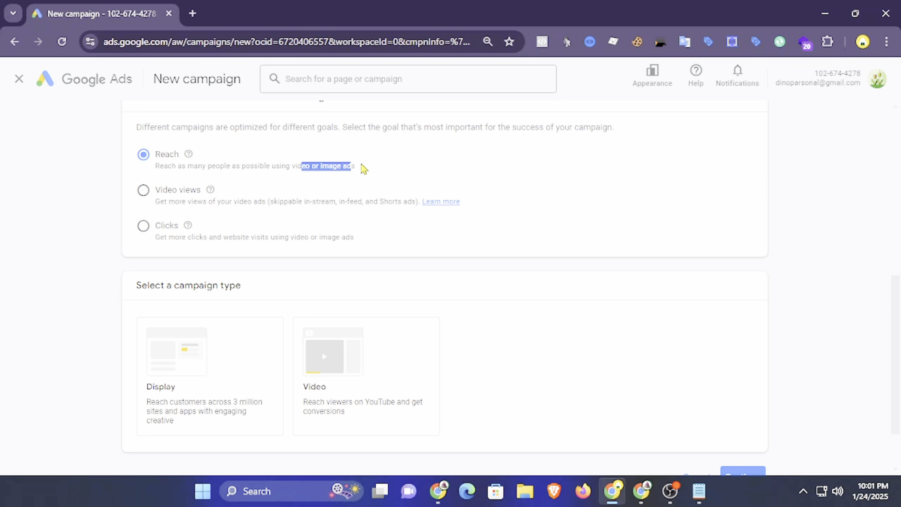
pyautogui.click(377, 167)
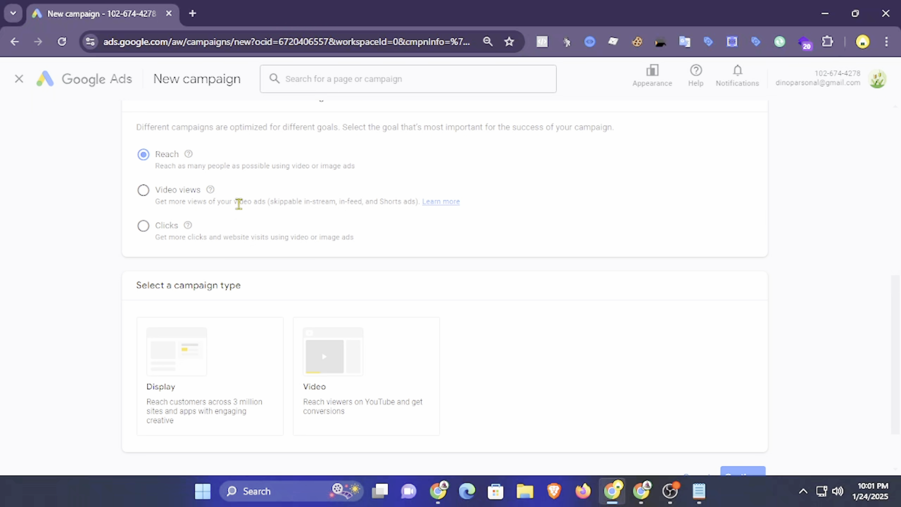
# Set the new campaign to be created without a goal's guidance, with Video as the campaign type.
pyautogui.scroll(9, 559, 308)
pyautogui.scroll(-10, 544, 335)
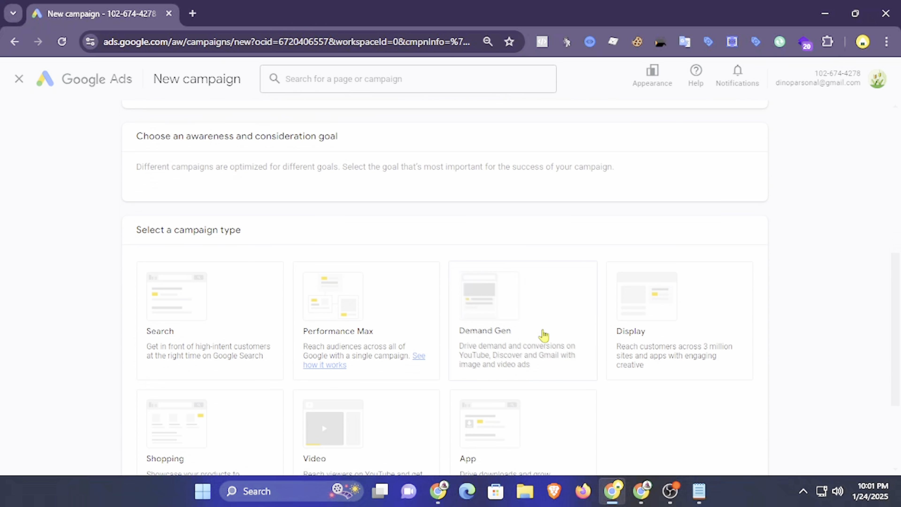
pyautogui.click(377, 358)
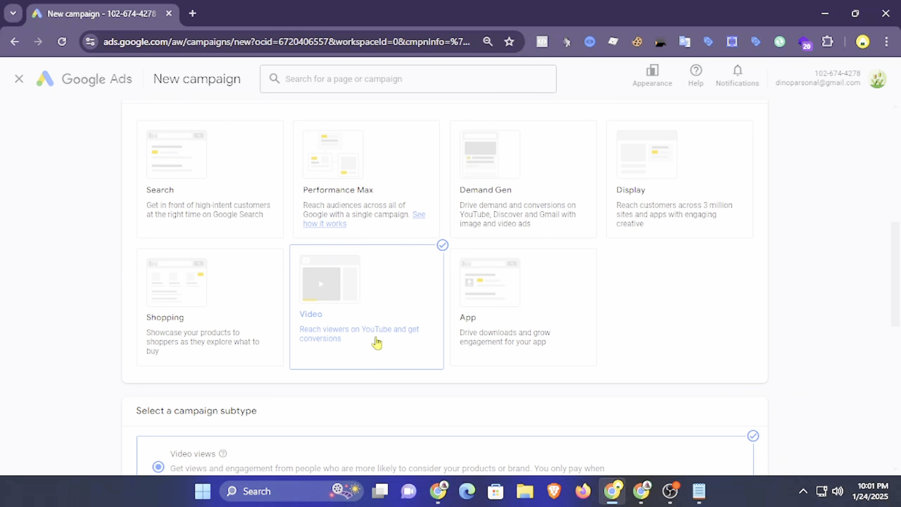
# Choose Non-skippable reach as the campaign subtype and highlight the 15-second limit in its description.
pyautogui.scroll(-6, 374, 342)
pyautogui.scroll(-2, 185, 342)
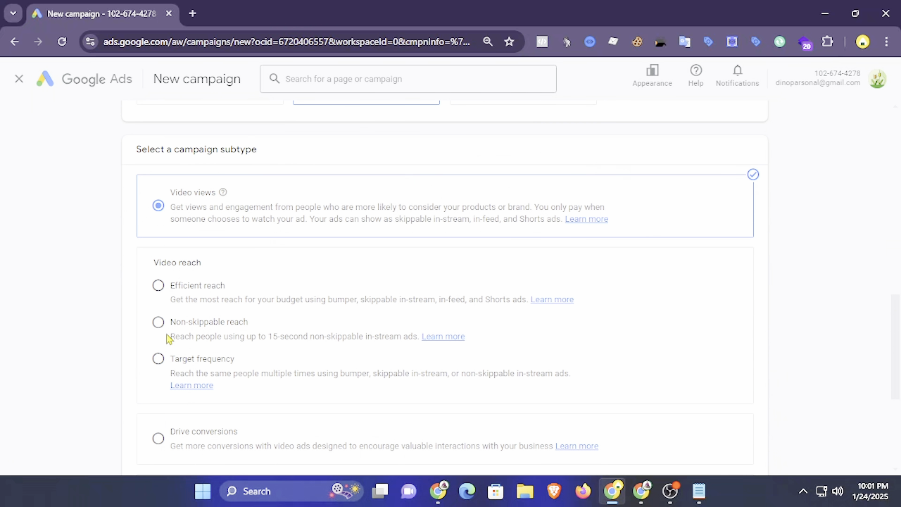
pyautogui.click(158, 321)
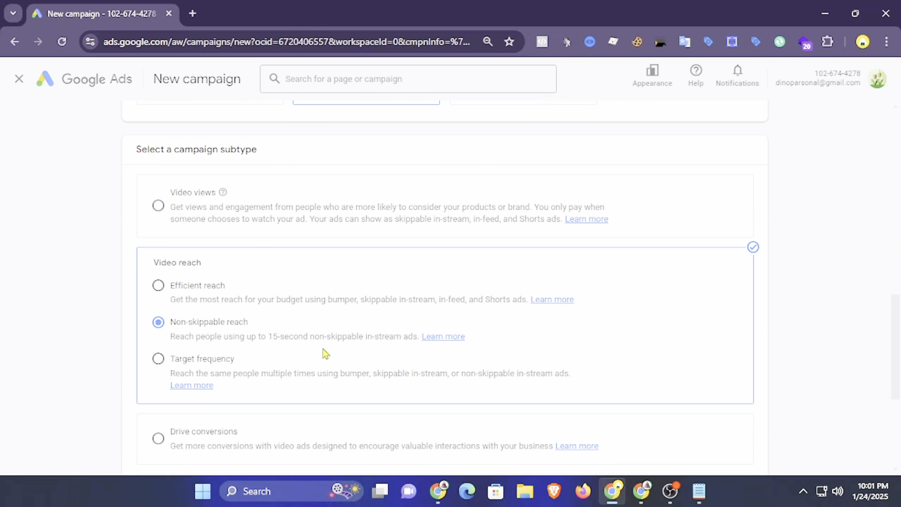
pyautogui.moveTo(269, 336); pyautogui.dragTo(308, 337)
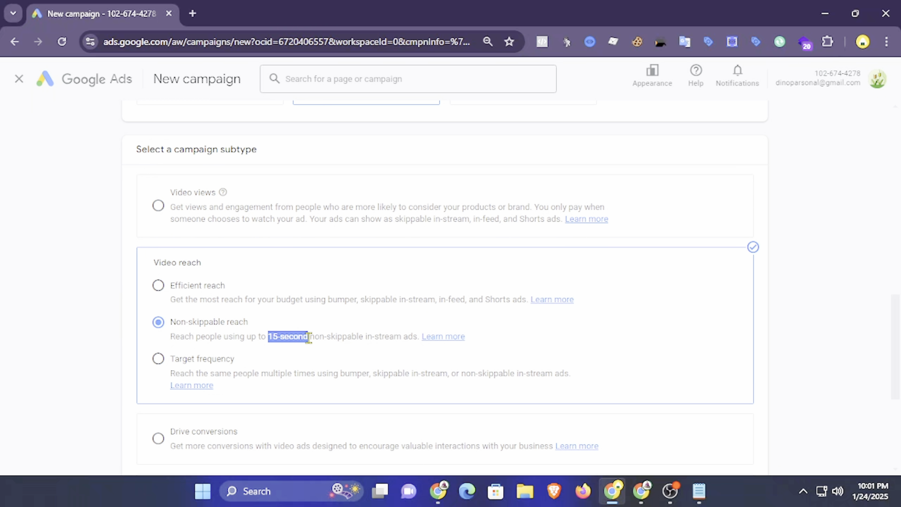
# Switch to the strategy document in Google Docs and examine the table's Brand Awareness, Sales/Lead and Website Traffic objectives with their ad formats and networks.
pyautogui.moveTo(640, 490)
pyautogui.click(564, 441)
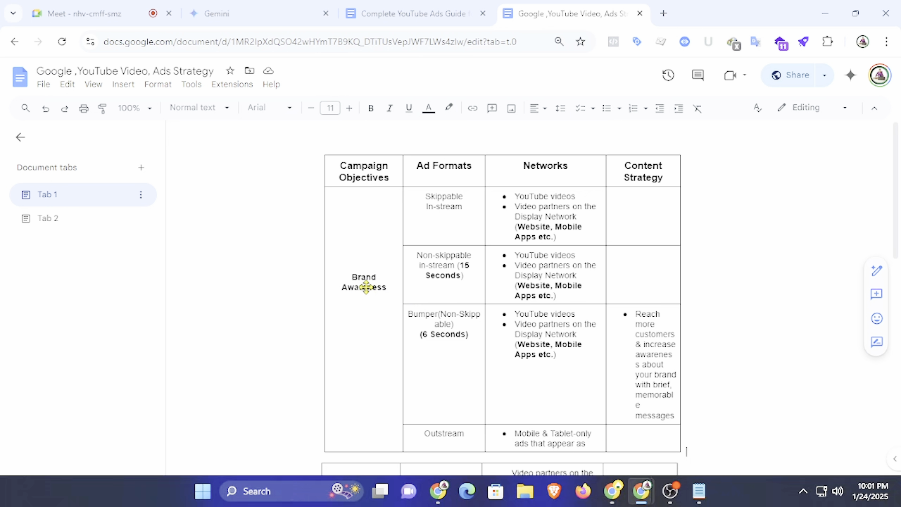
pyautogui.scroll(-10, 441, 284)
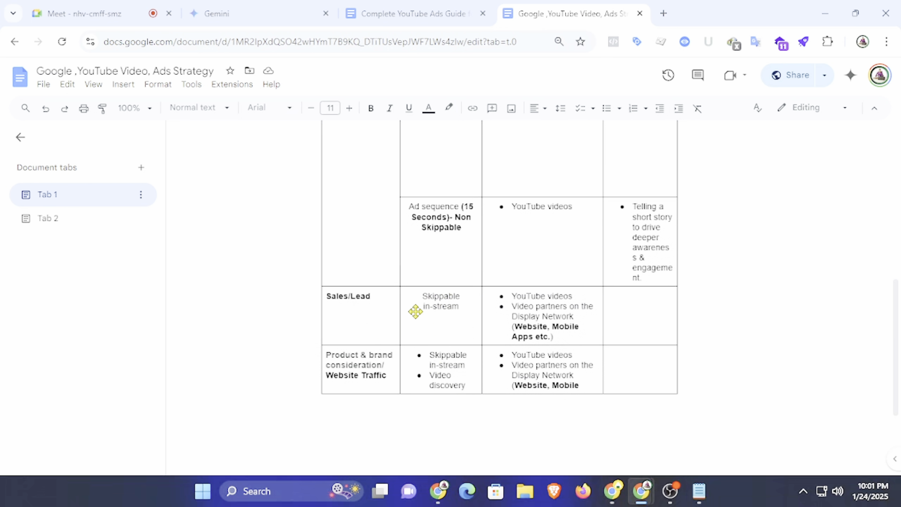
pyautogui.scroll(4, 457, 327)
pyautogui.scroll(6, 457, 327)
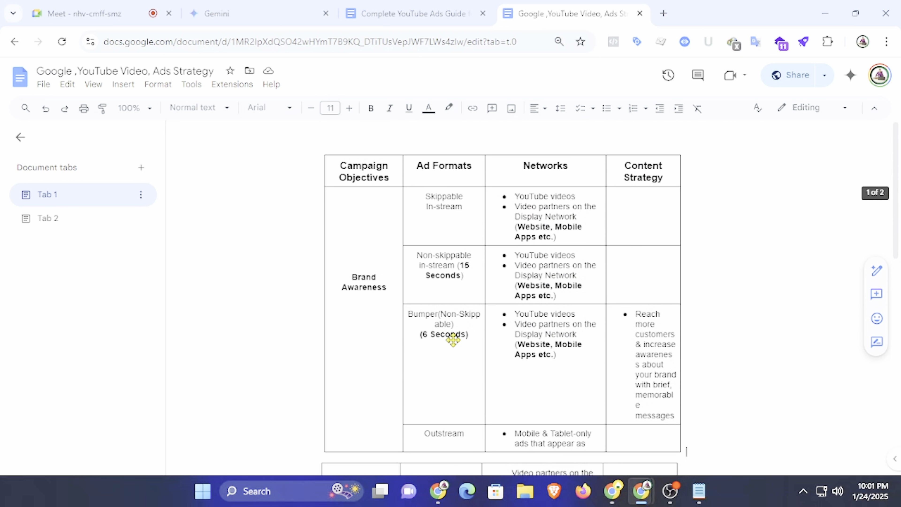
pyautogui.scroll(-7, 461, 288)
pyautogui.scroll(-3, 463, 289)
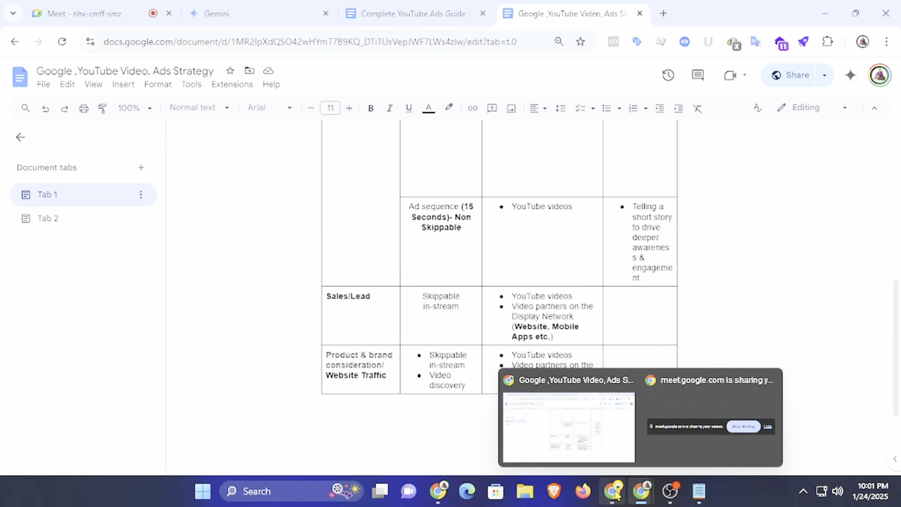
pyautogui.moveTo(616, 494)
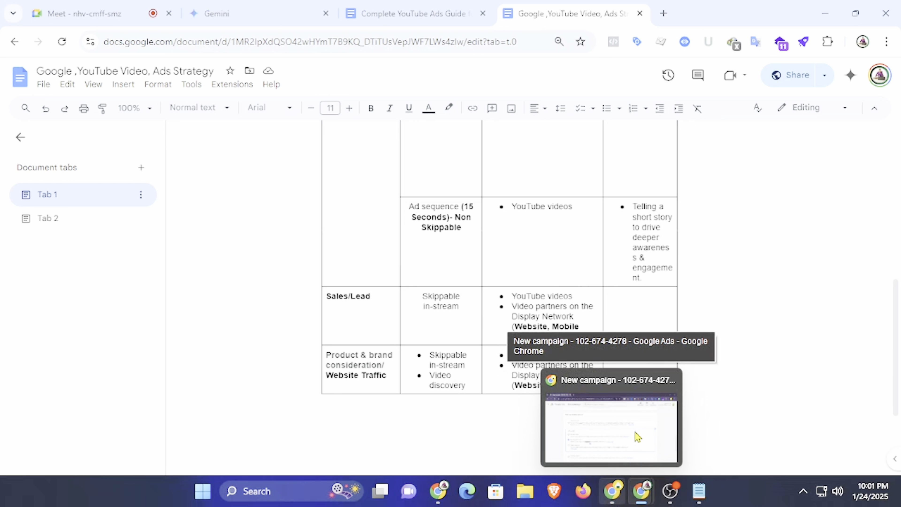
pyautogui.scroll(8, 477, 301)
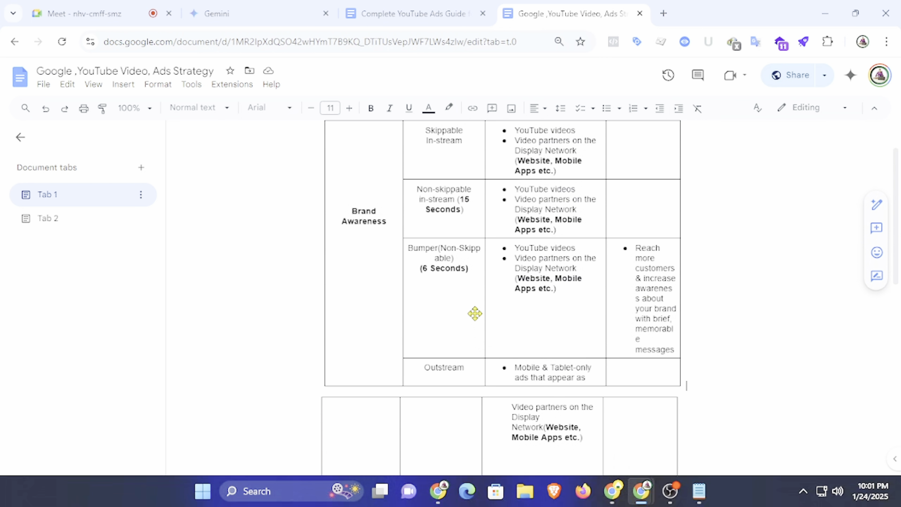
pyautogui.scroll(2, 477, 316)
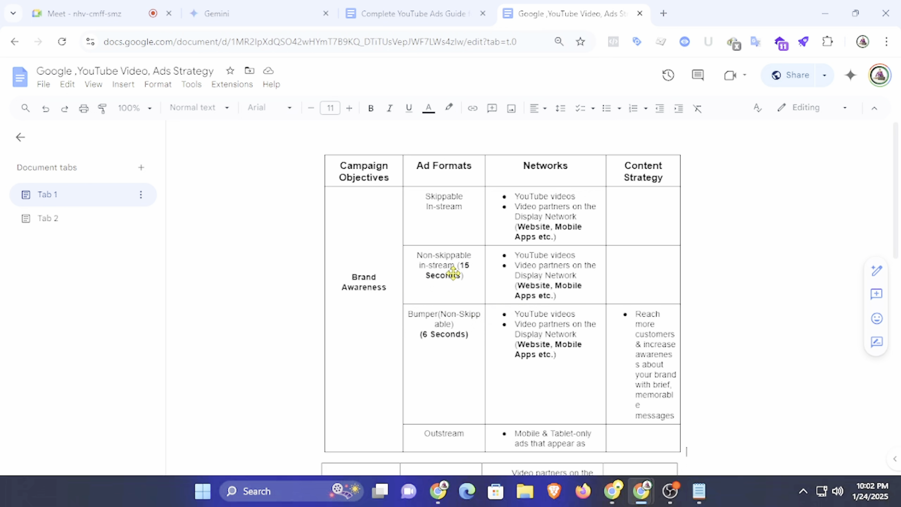
# Return to Google Ads and continue to the settings of the Video campaign with the Non-skippable reach subtype.
pyautogui.click(617, 497)
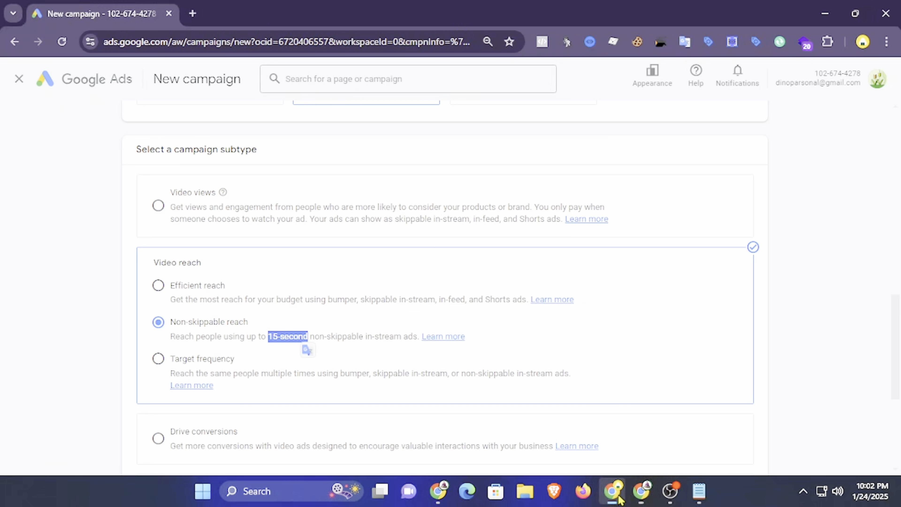
pyautogui.click(320, 274)
pyautogui.scroll(5, 303, 348)
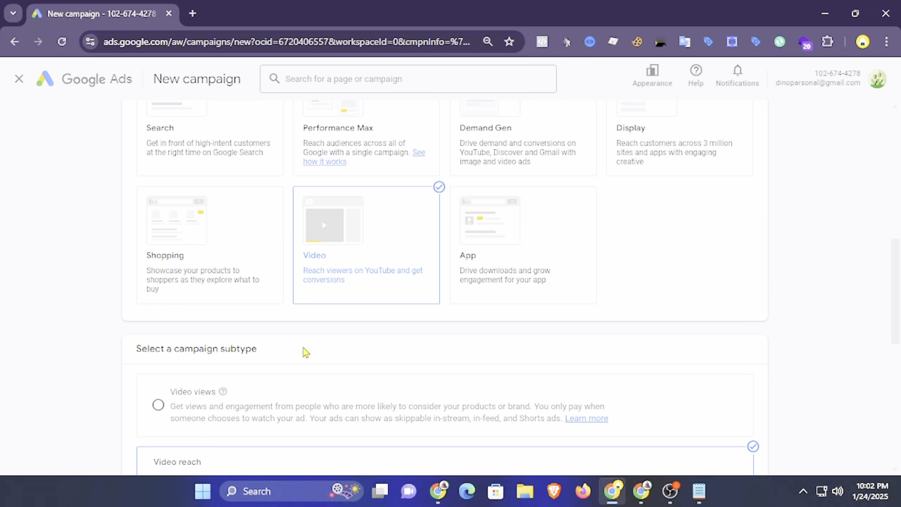
pyautogui.scroll(-10, 304, 352)
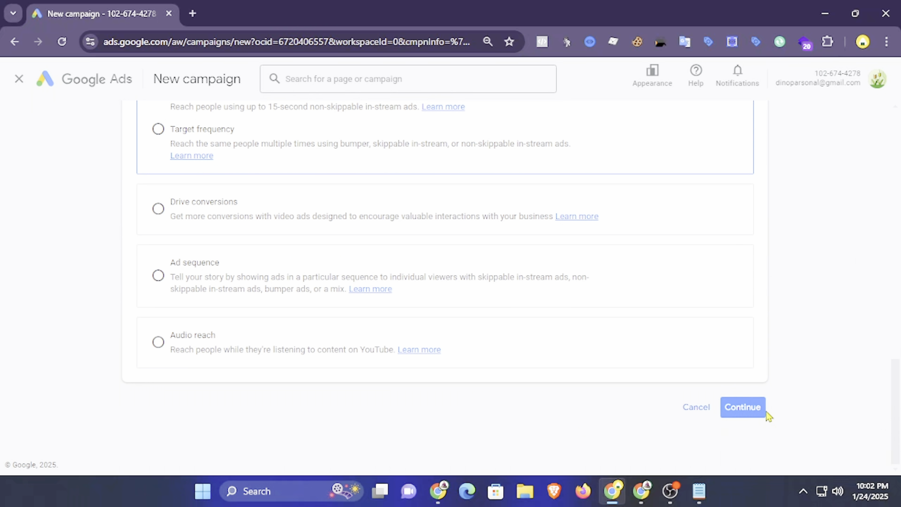
pyautogui.click(759, 412)
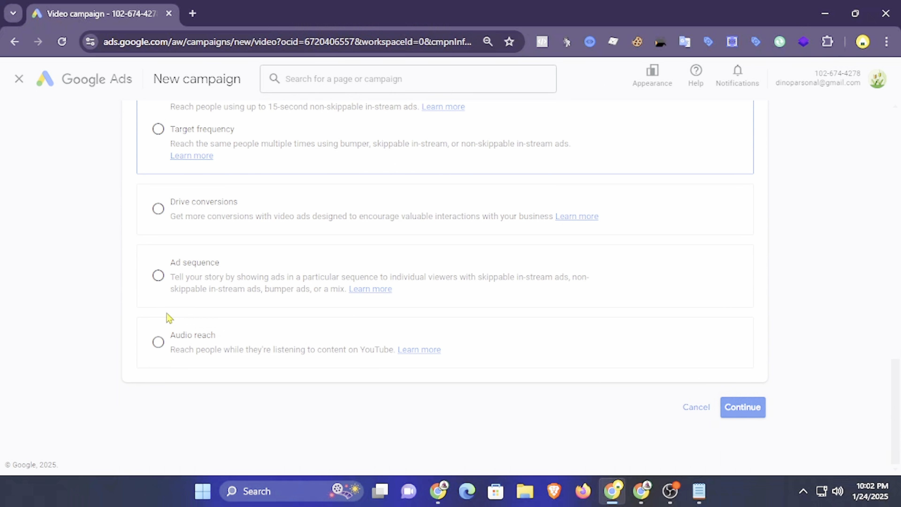
# Examine the campaign name and subtype in the general settings, and stay on the page after trying to edit the campaign type.
pyautogui.moveTo(302, 258); pyautogui.dragTo(165, 256)
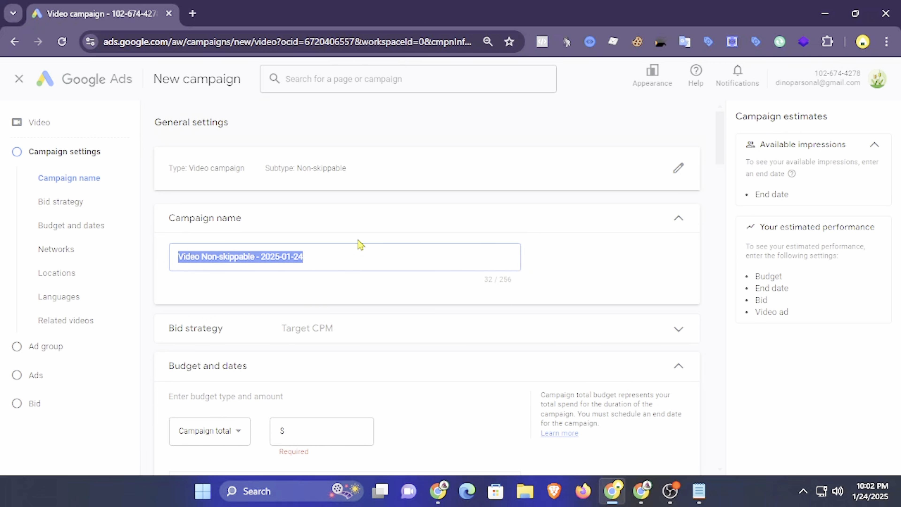
pyautogui.click(371, 173)
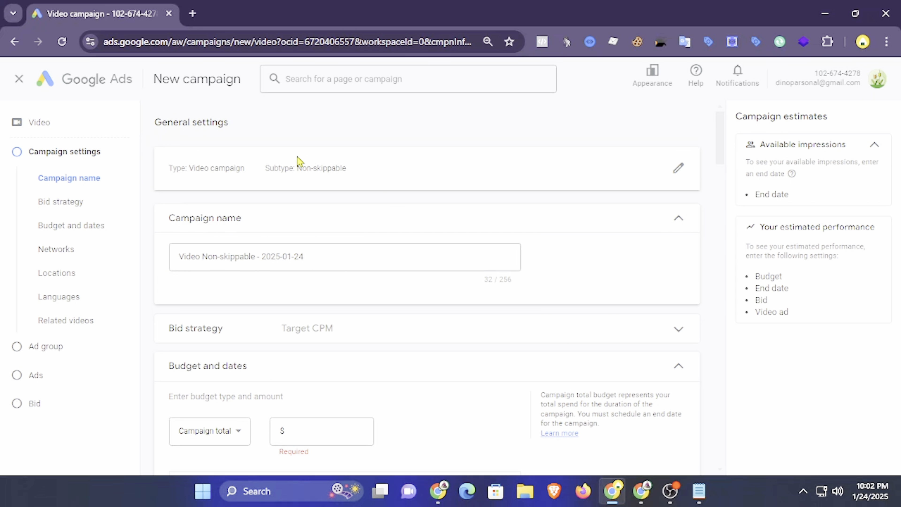
pyautogui.click(679, 171)
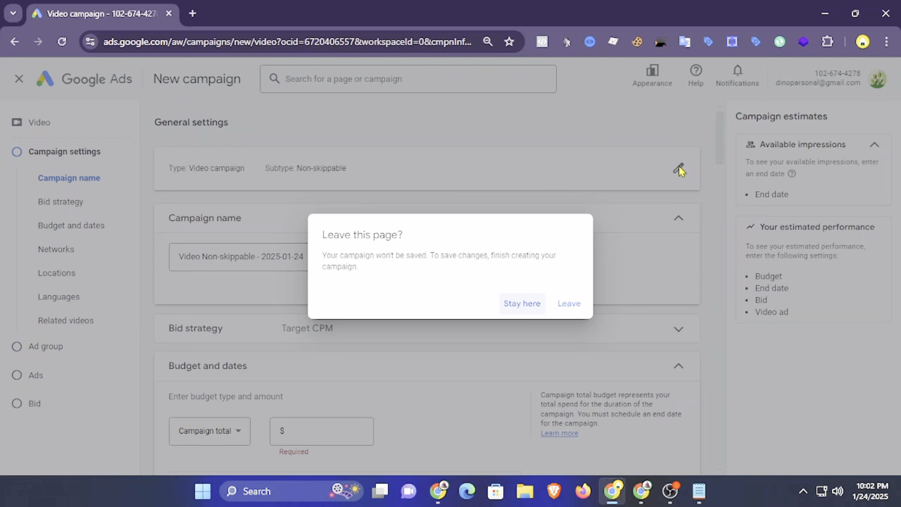
pyautogui.click(533, 304)
# Check the budget type options, keep Campaign total as the budget type and set the amount to $3.
pyautogui.scroll(-4, 342, 213)
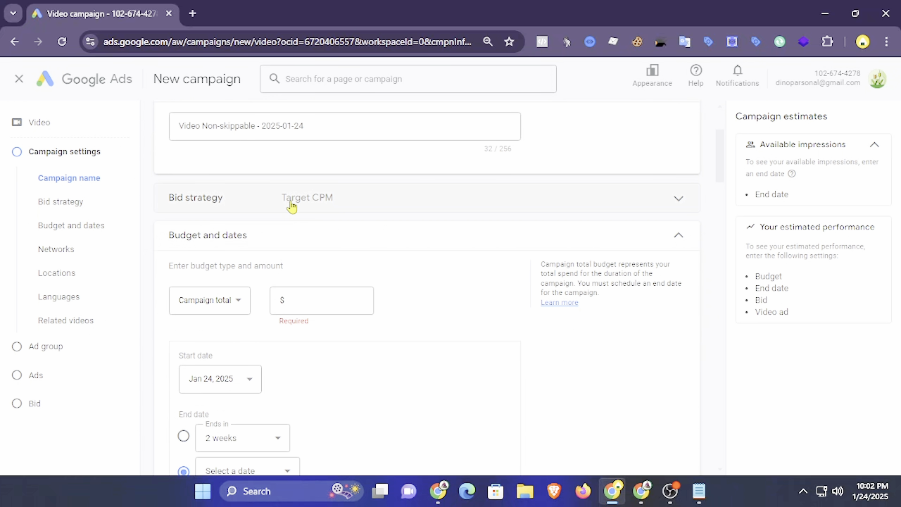
pyautogui.click(380, 212)
pyautogui.click(313, 310)
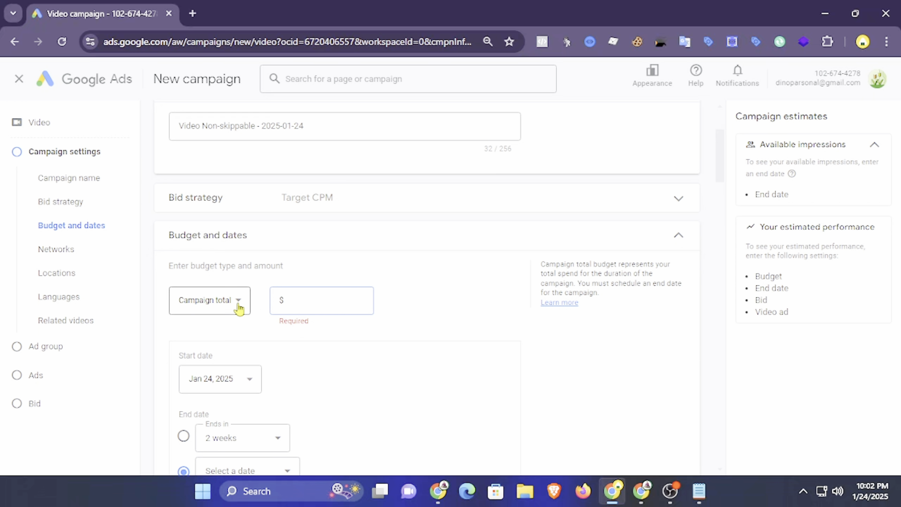
pyautogui.click(225, 303)
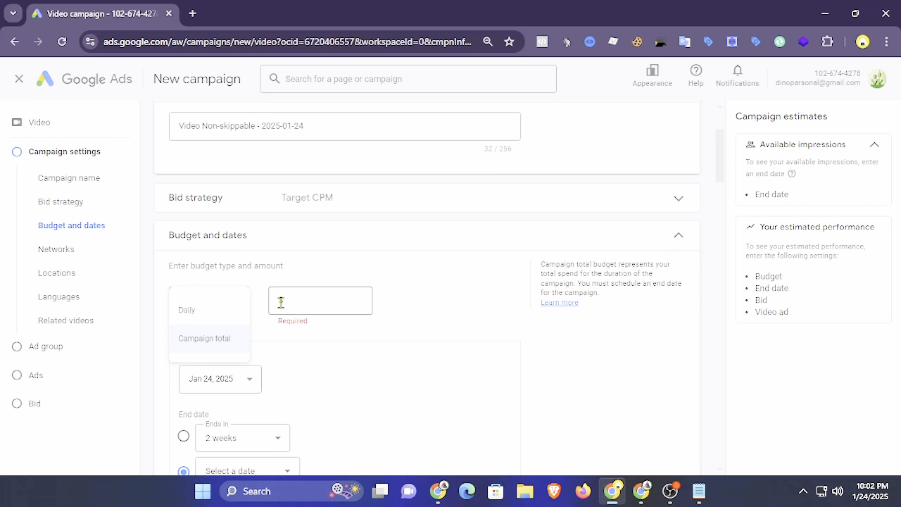
pyautogui.click(300, 275)
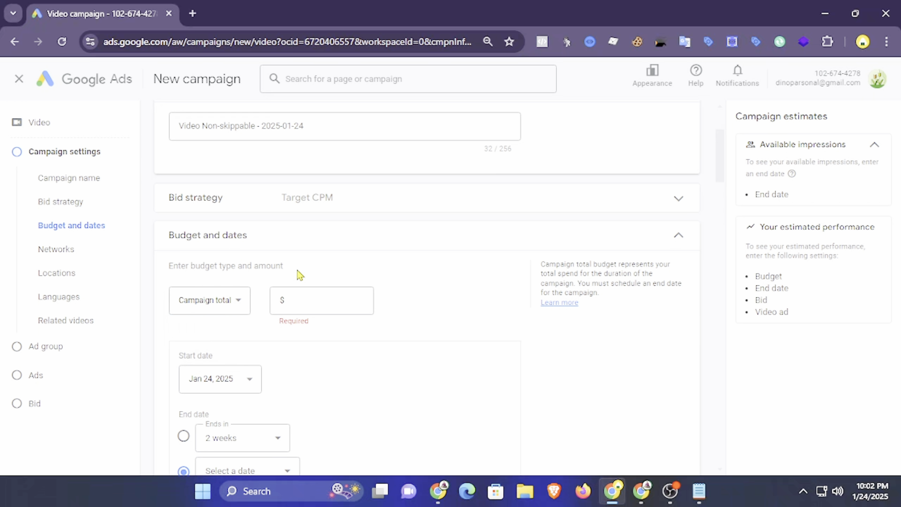
pyautogui.click(232, 296)
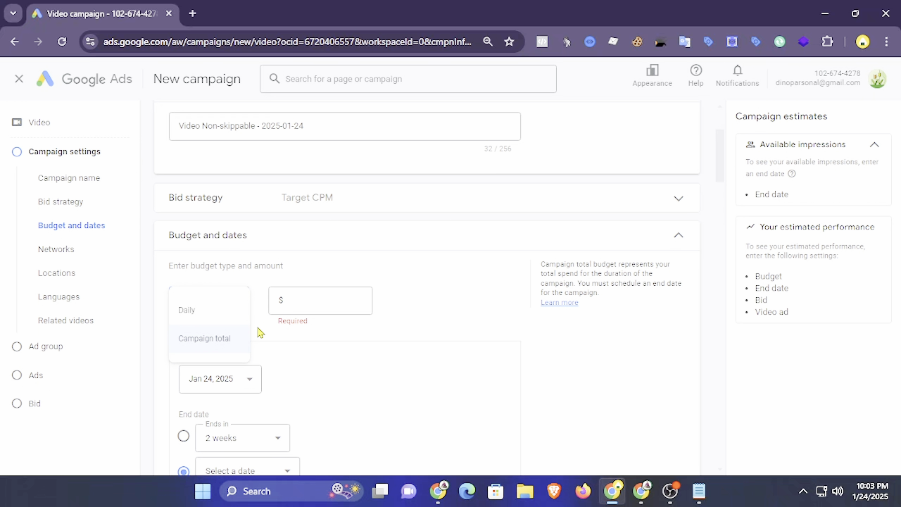
pyautogui.click(223, 338)
pyautogui.click(305, 299)
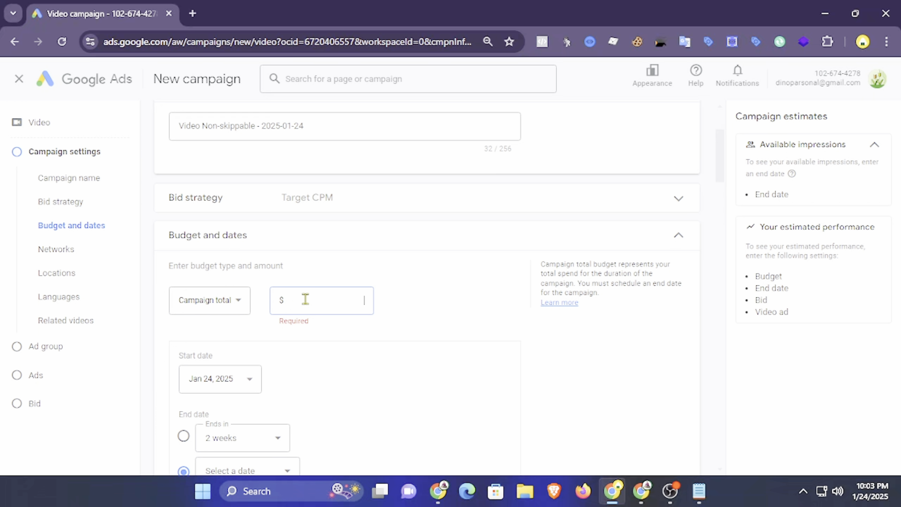
pyautogui.write('3')
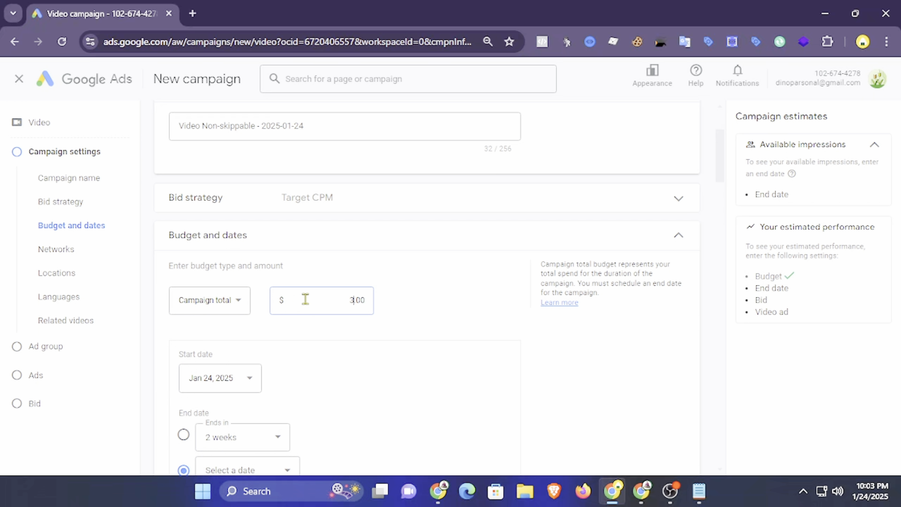
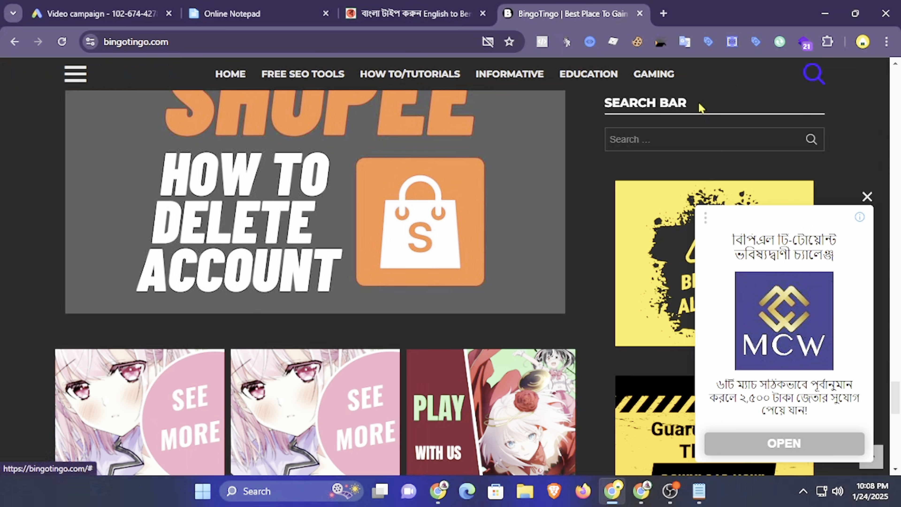
# Compare the video ad on the Easy Bengali Typing site with the campaign's Google Display Network video partners setting.
pyautogui.click(449, 16)
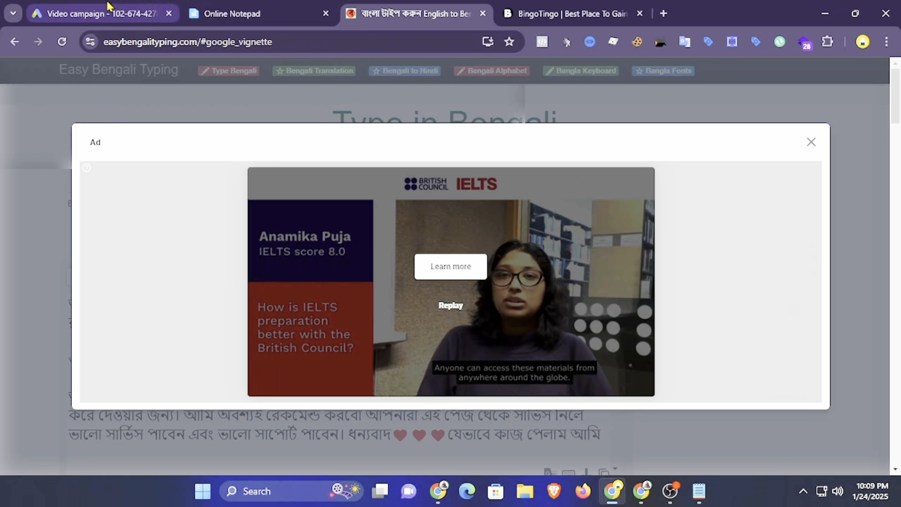
pyautogui.click(108, 11)
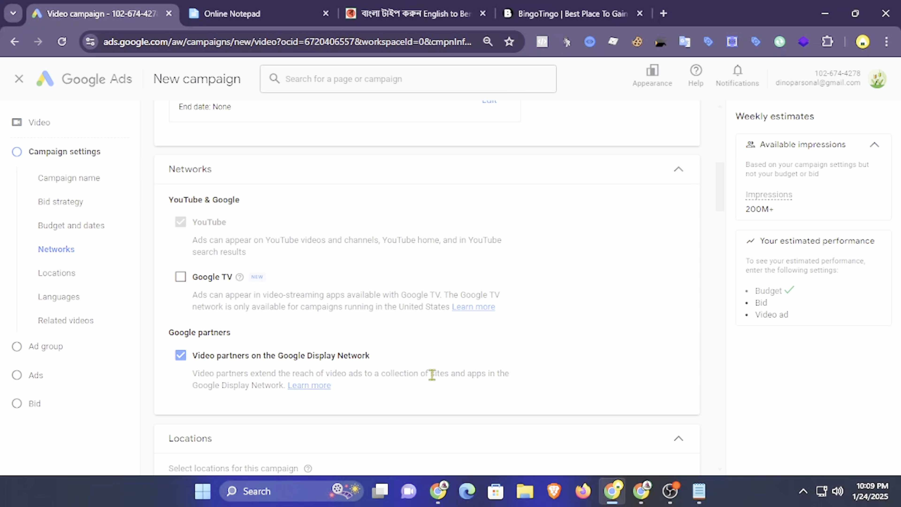
pyautogui.hotkey('ctrl', 'Tab')
pyautogui.hotkey('ctrl', 'Tab')
pyautogui.click(137, 16)
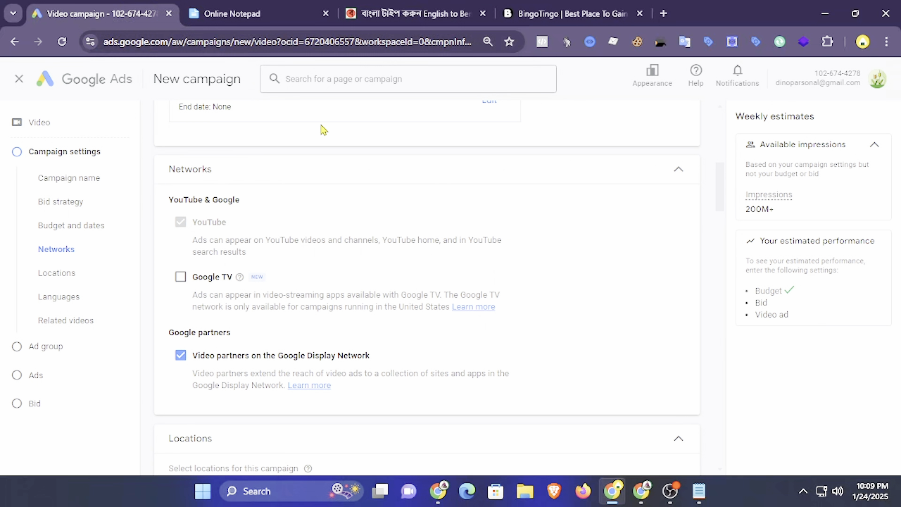
pyautogui.click(407, 13)
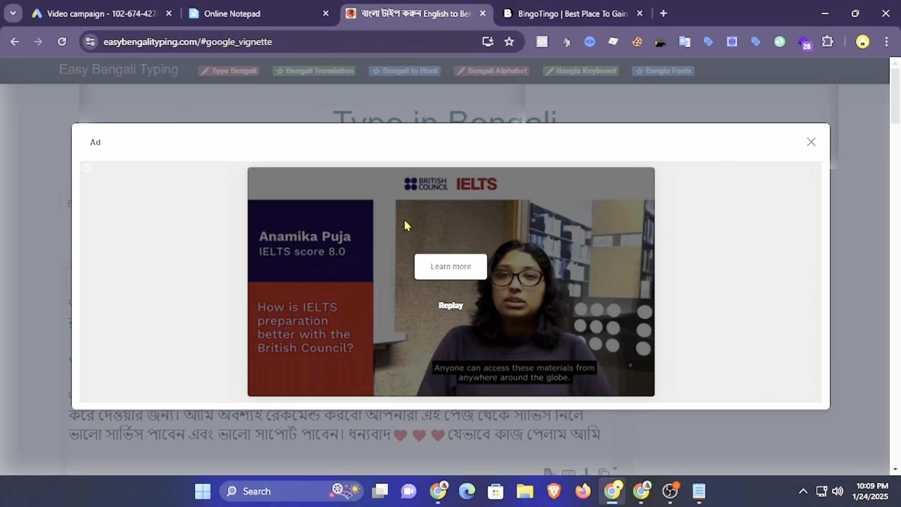
pyautogui.click(101, 14)
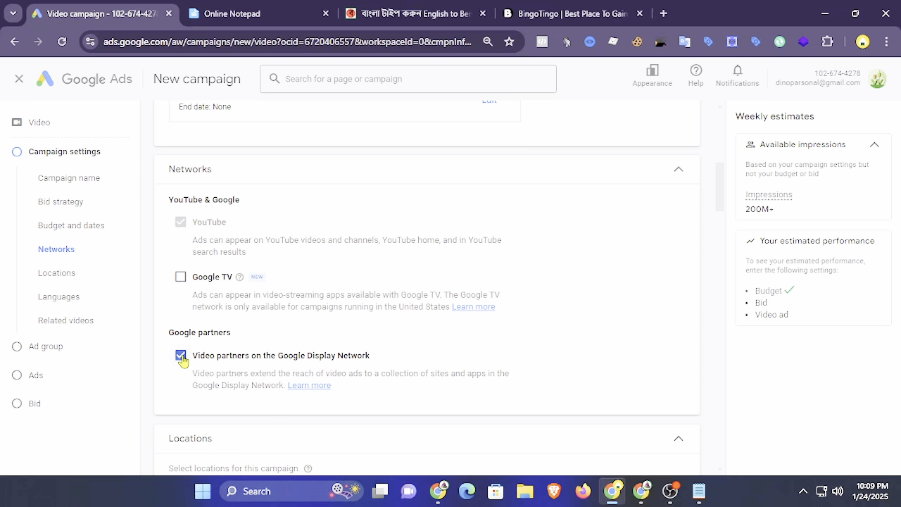
pyautogui.click(415, 13)
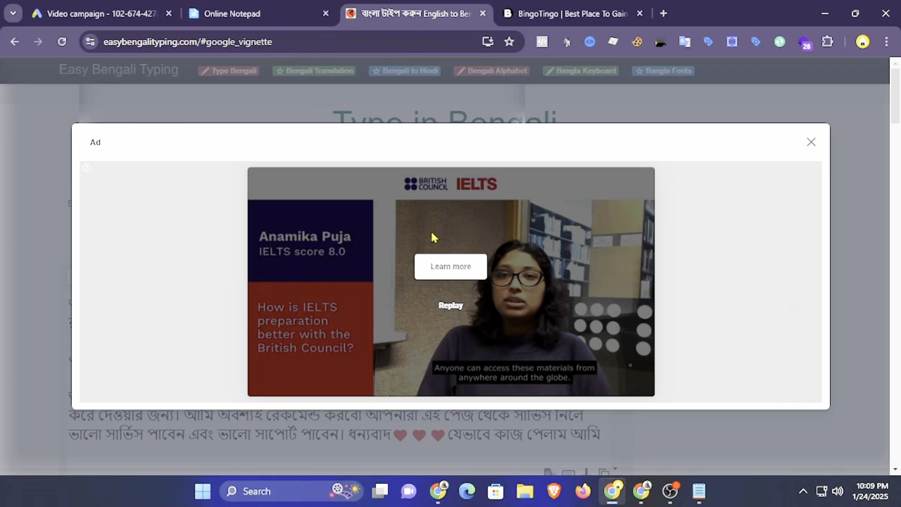
pyautogui.click(142, 7)
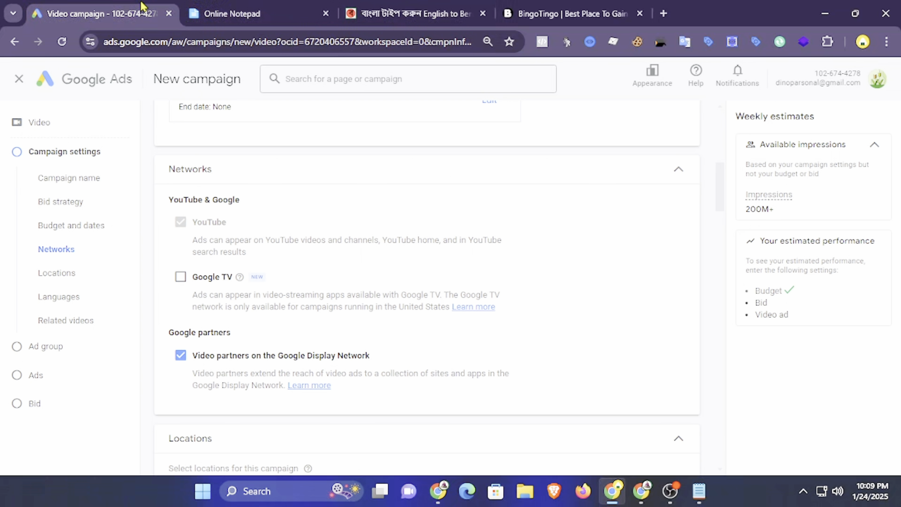
# Check the example ads on Easy Bengali Typing and Online Notepad, and exclude video partners on the Google Display Network from the campaign.
pyautogui.click(408, 13)
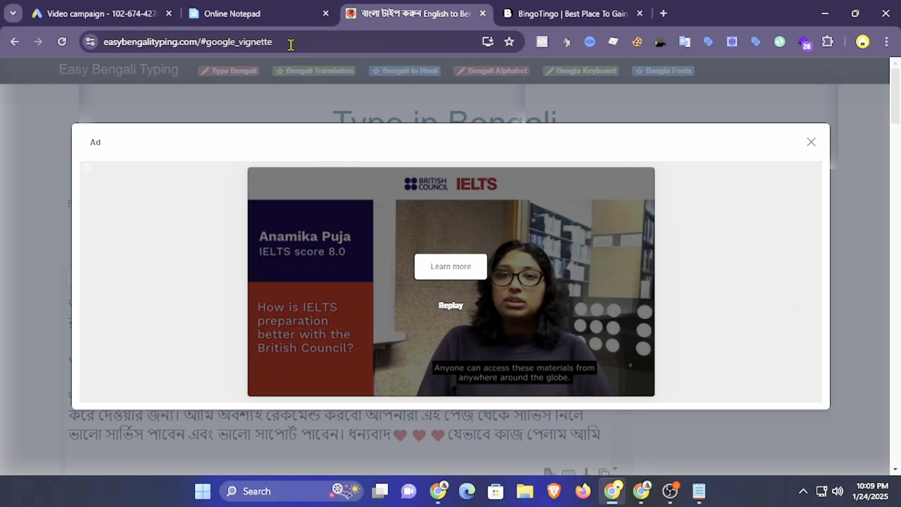
pyautogui.click(280, 11)
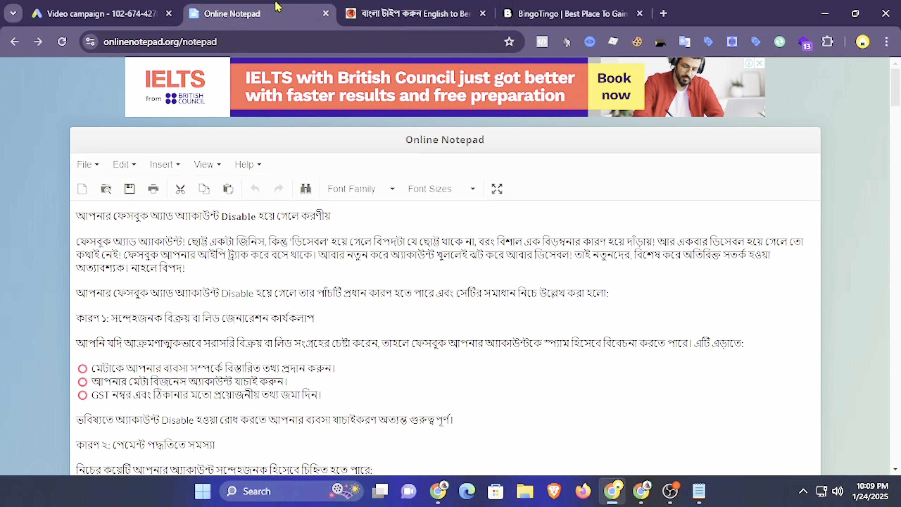
pyautogui.click(160, 15)
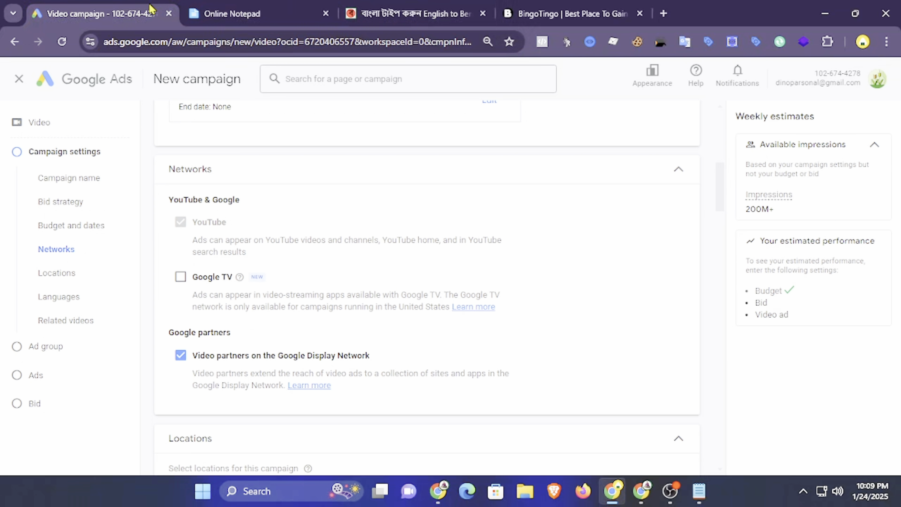
pyautogui.click(181, 355)
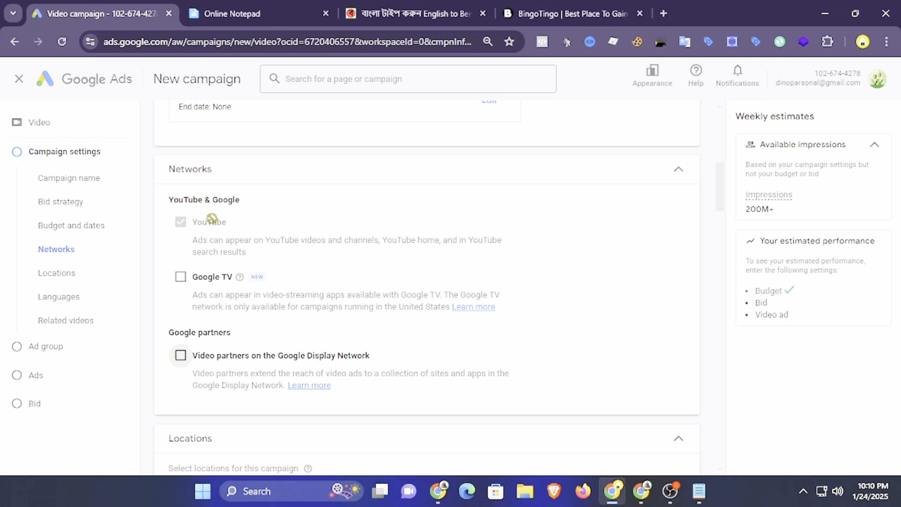
# Choose to enter another location for the campaign, check the advanced location search, and leave it without adding any location.
pyautogui.scroll(-5, 333, 328)
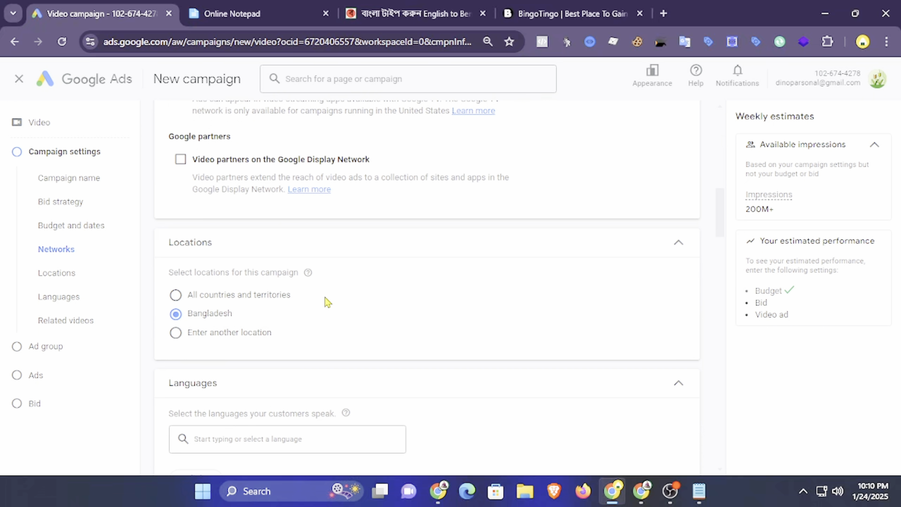
pyautogui.click(215, 335)
pyautogui.click(406, 373)
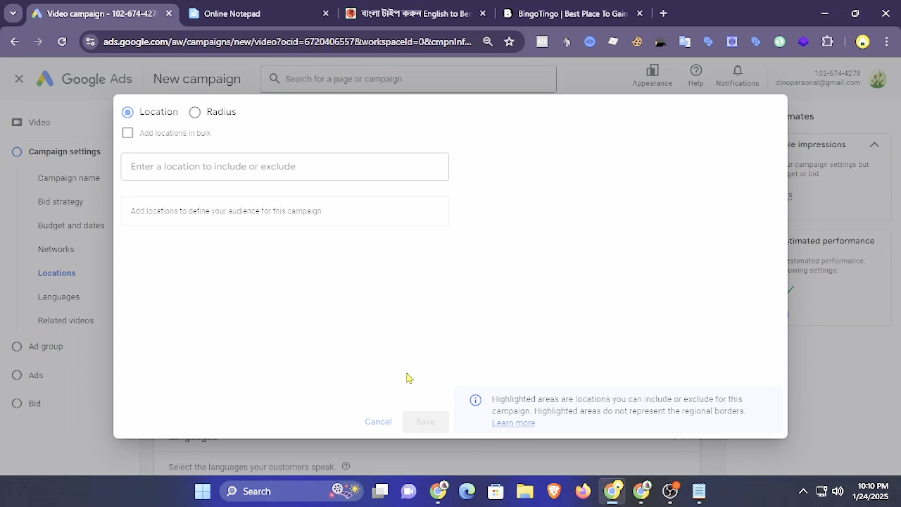
pyautogui.click(378, 421)
# Add five real estate videos, including "Why Home prices are dropping in Florida", as the campaign's related videos and save them.
pyautogui.scroll(-5, 378, 319)
pyautogui.click(198, 302)
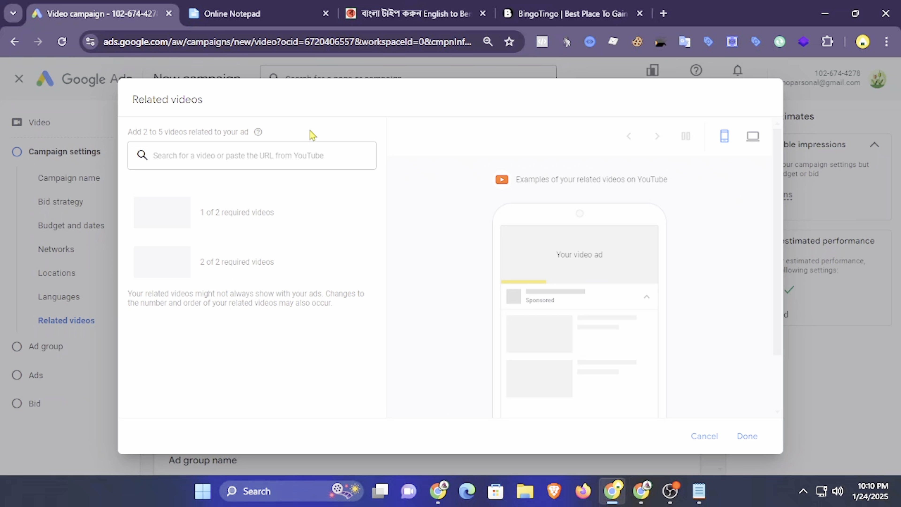
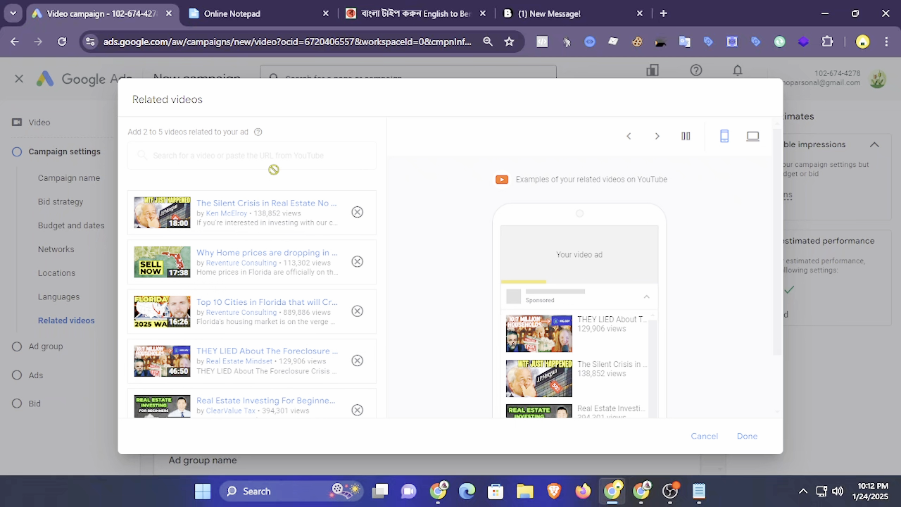
pyautogui.scroll(-2, 283, 227)
pyautogui.scroll(2, 251, 337)
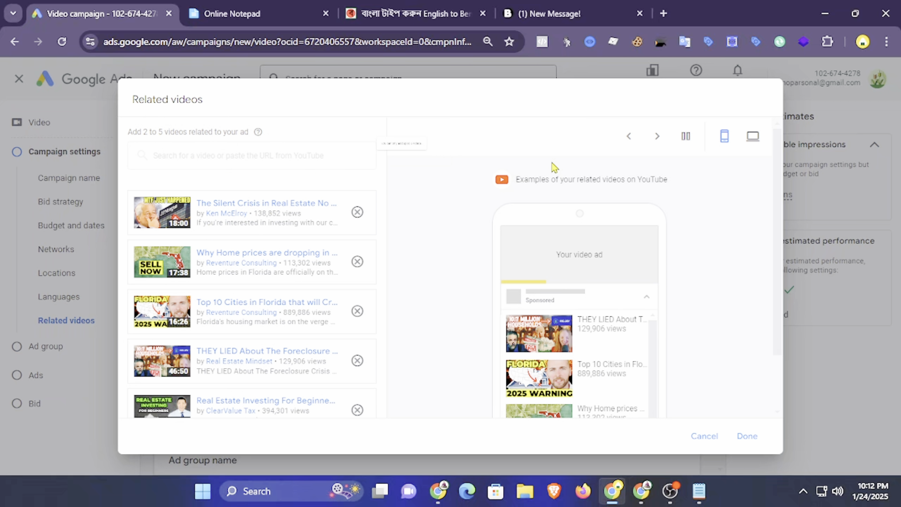
pyautogui.scroll(-3, 324, 174)
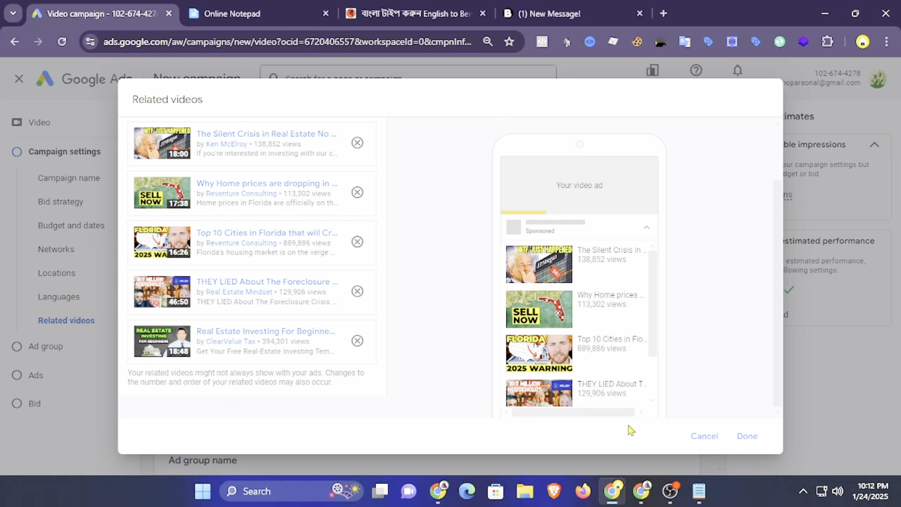
pyautogui.click(748, 437)
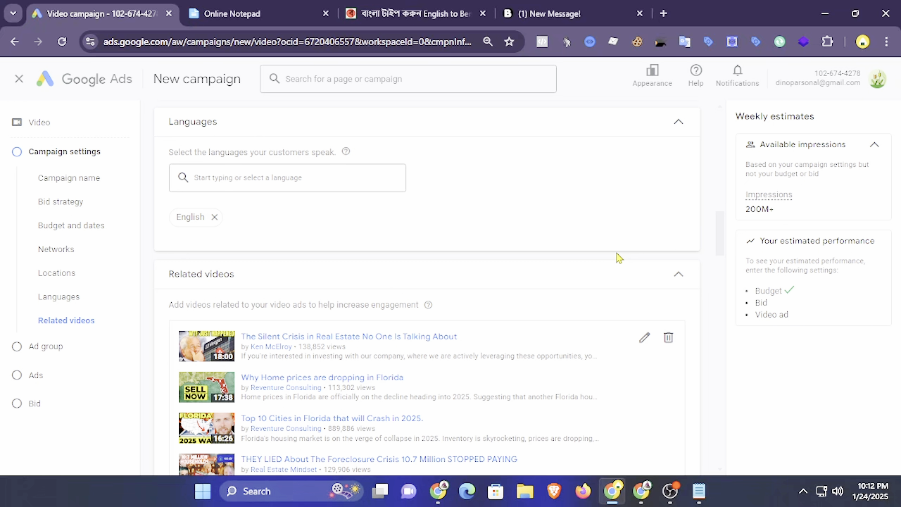
# In the additional settings, set specific device targeting to mobile phones only, excluding computers, tablets and TV screens.
pyautogui.scroll(-6, 625, 264)
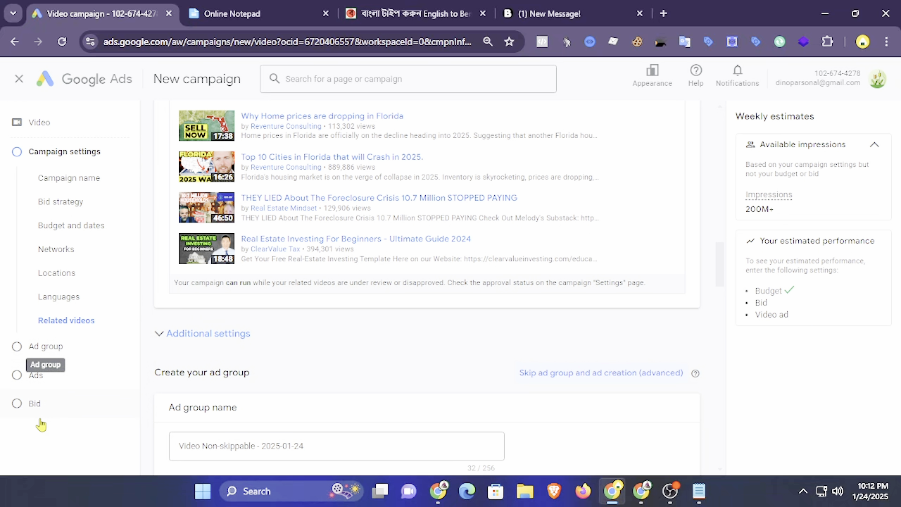
pyautogui.click(207, 337)
pyautogui.scroll(-3, 242, 324)
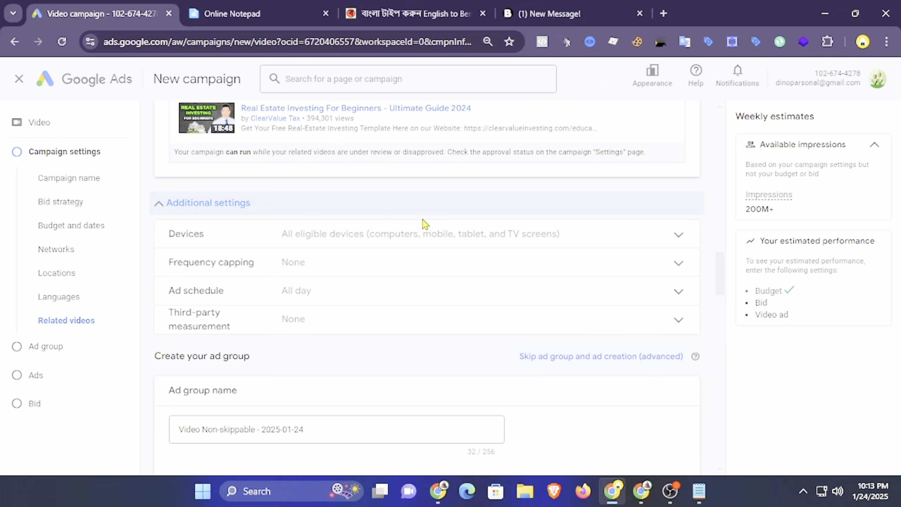
pyautogui.click(571, 243)
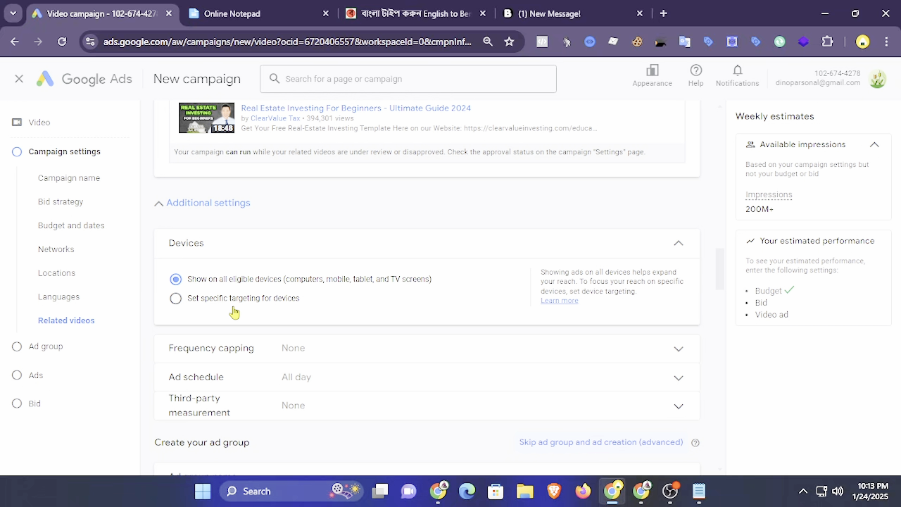
pyautogui.click(272, 298)
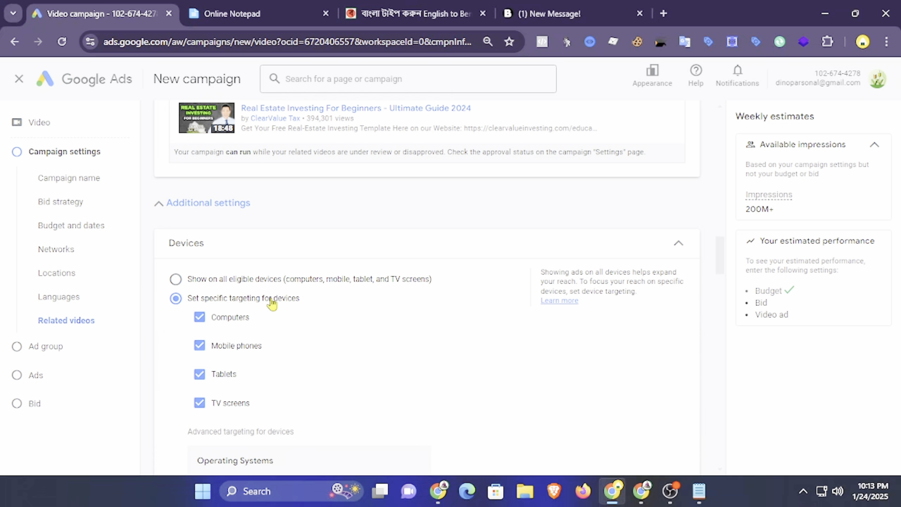
pyautogui.click(197, 346)
pyautogui.click(199, 346)
pyautogui.click(199, 374)
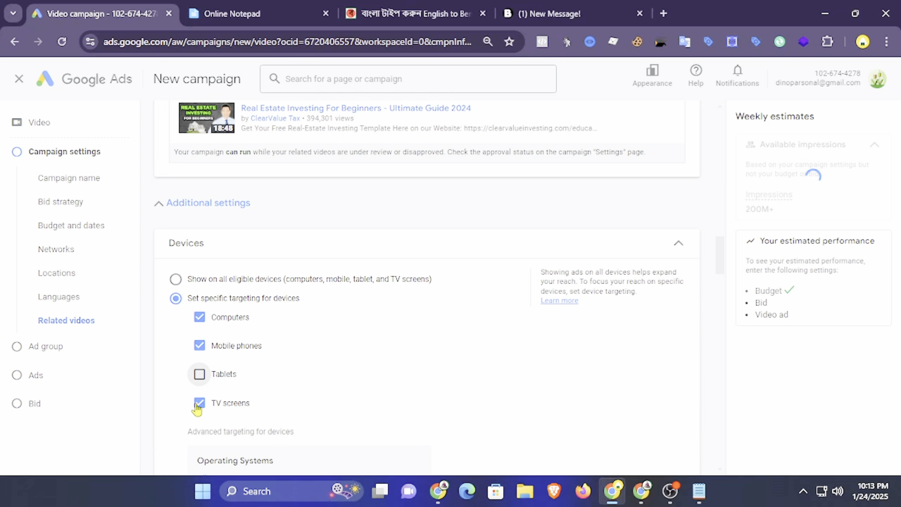
pyautogui.click(198, 400)
pyautogui.click(199, 317)
# Look through the Android brands available for device model targeting, and leave without choosing any.
pyautogui.scroll(-3, 267, 352)
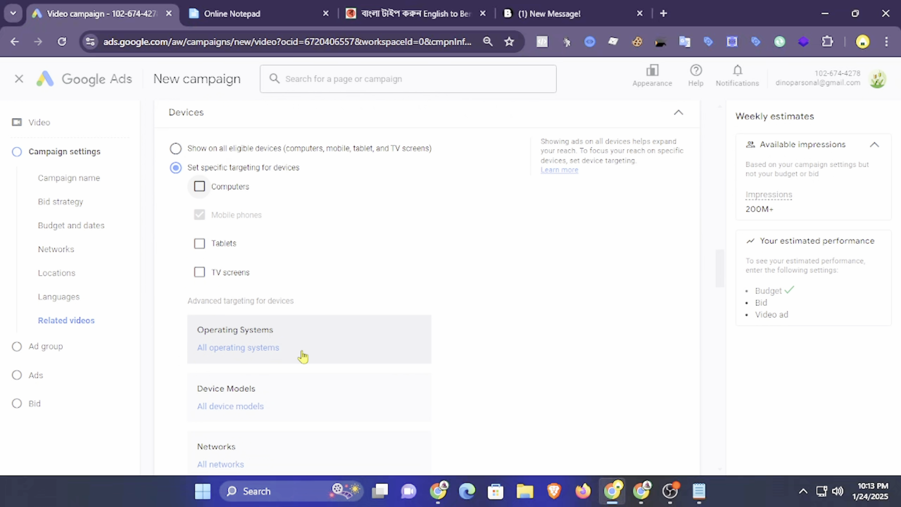
pyautogui.scroll(-2, 246, 355)
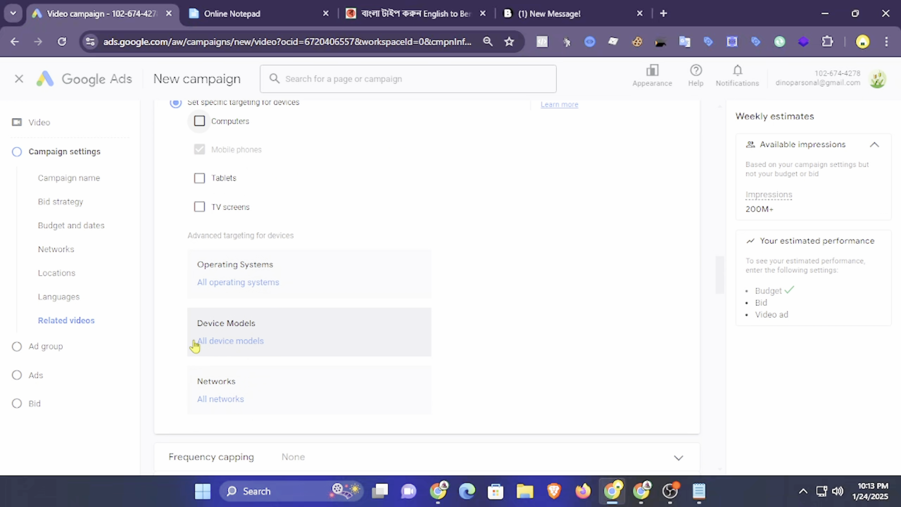
pyautogui.click(231, 345)
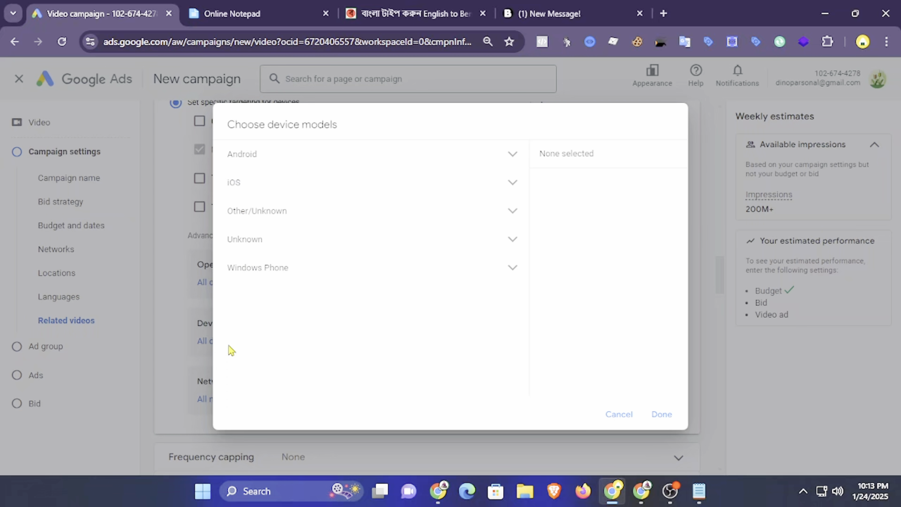
pyautogui.click(319, 154)
pyautogui.scroll(-5, 315, 301)
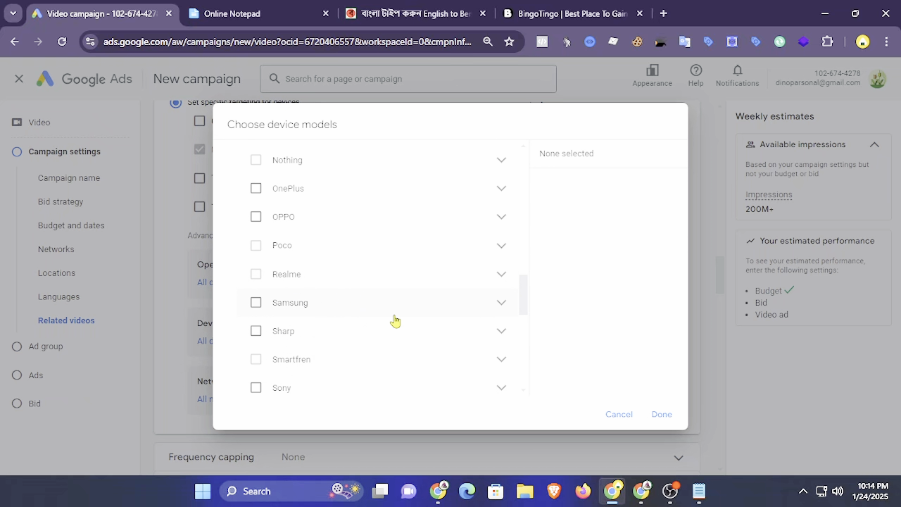
pyautogui.scroll(-3, 443, 311)
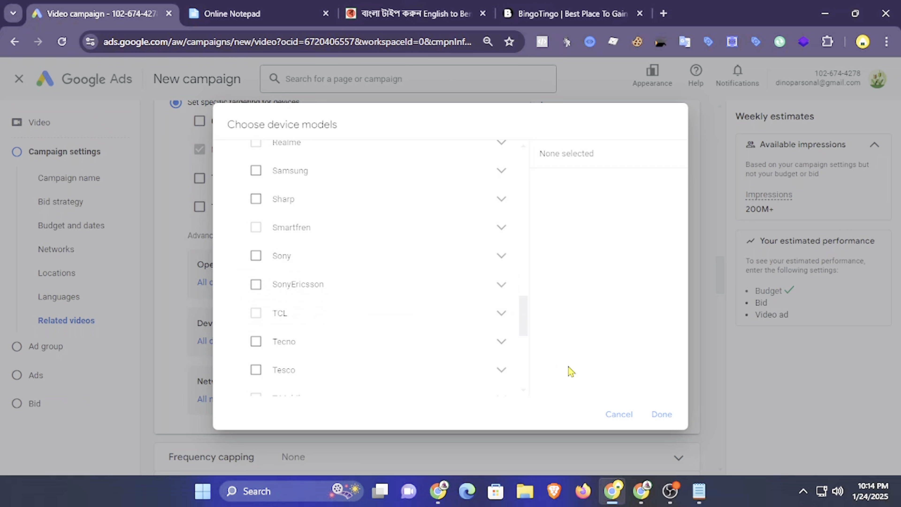
pyautogui.click(617, 418)
# Examine the iOS device models for targeting, including the full list of iPhone models under Apple, and leave none selected.
pyautogui.click(242, 348)
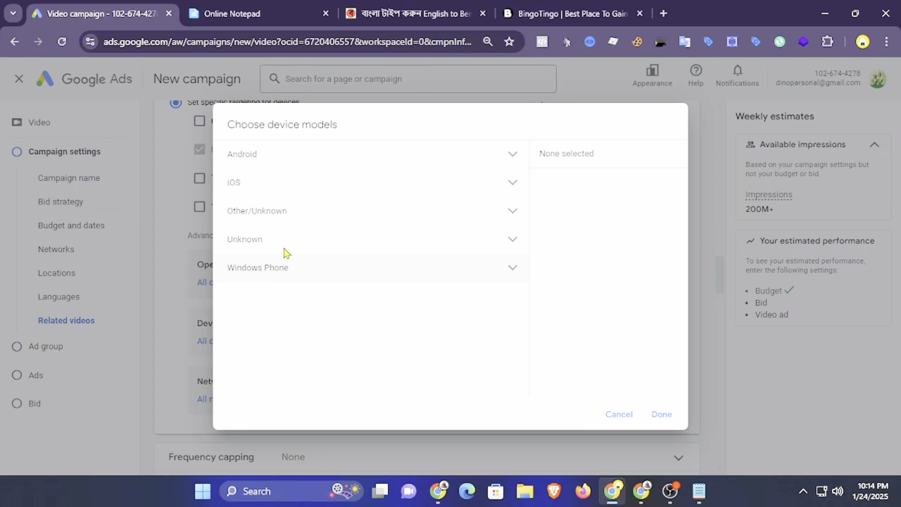
pyautogui.click(323, 185)
pyautogui.click(369, 223)
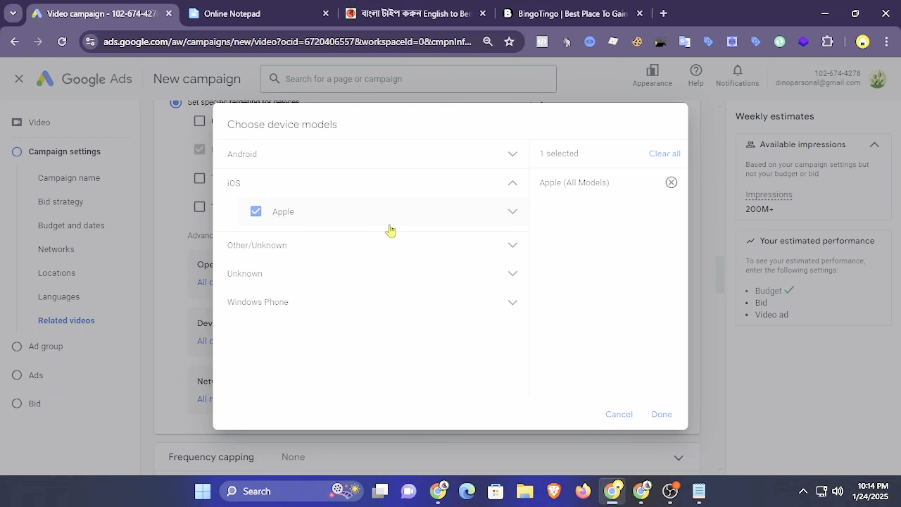
pyautogui.click(262, 213)
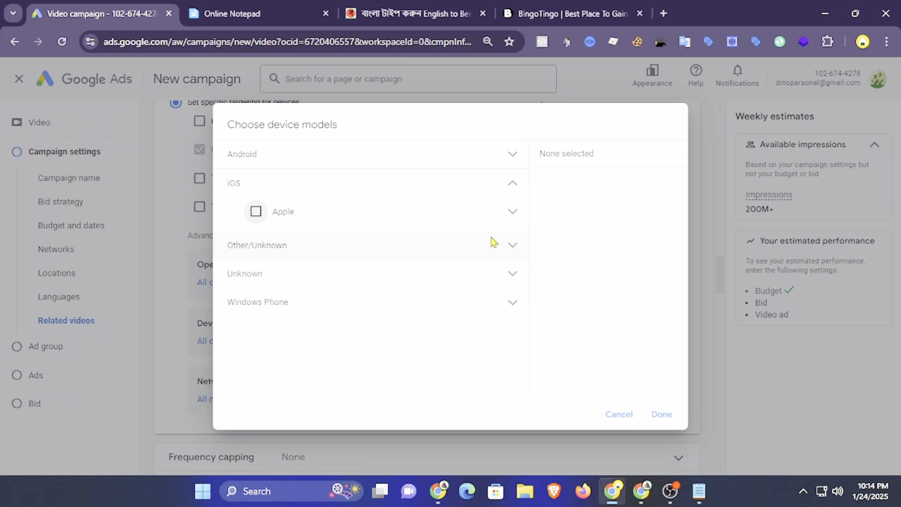
pyautogui.click(512, 211)
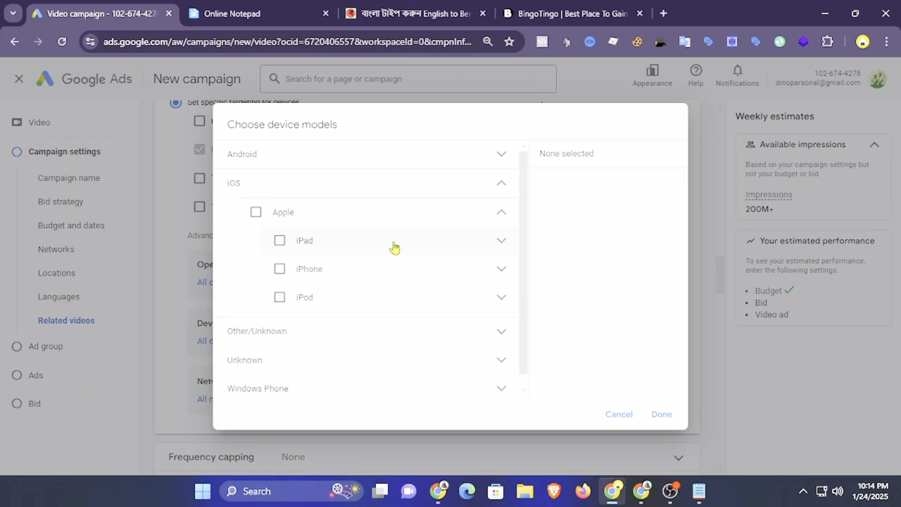
pyautogui.click(498, 270)
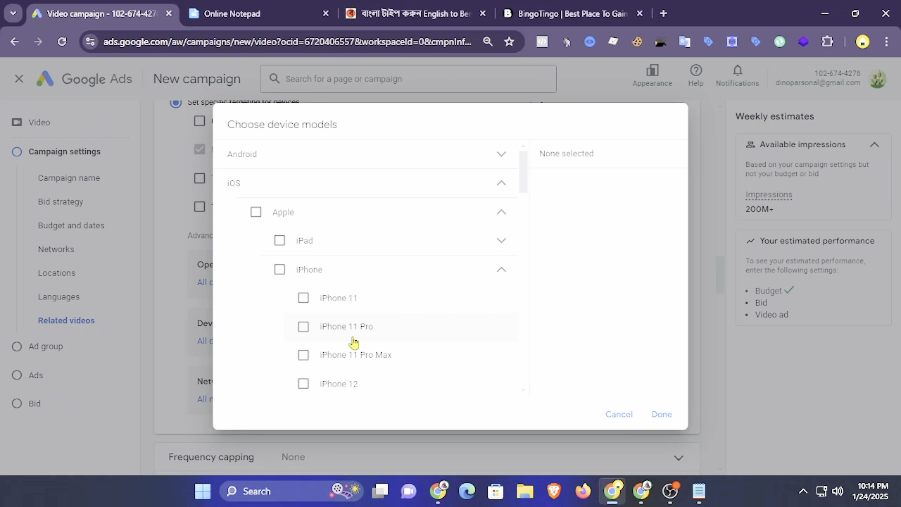
pyautogui.scroll(-4, 355, 390)
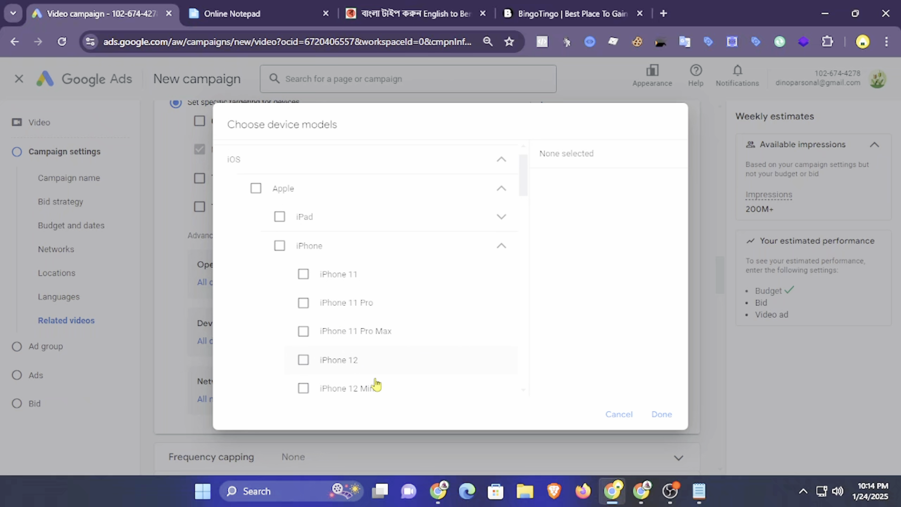
pyautogui.scroll(-4, 404, 319)
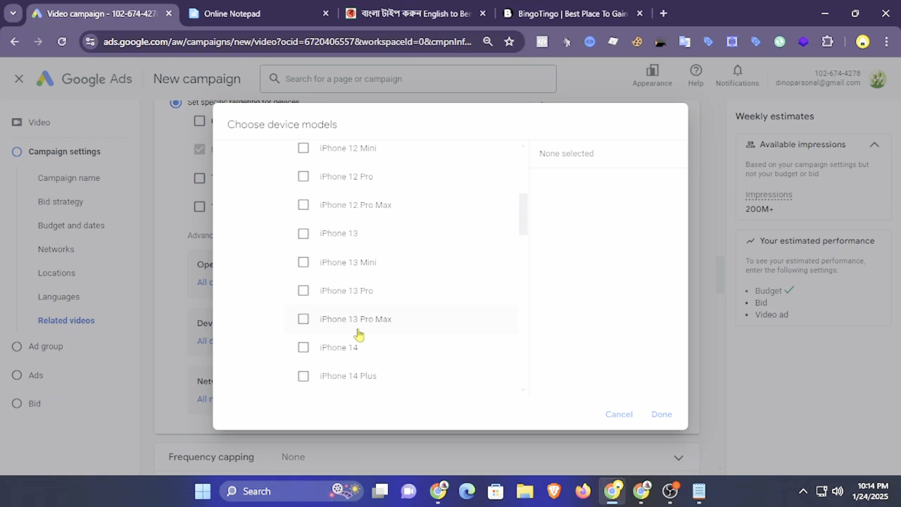
pyautogui.scroll(-4, 402, 326)
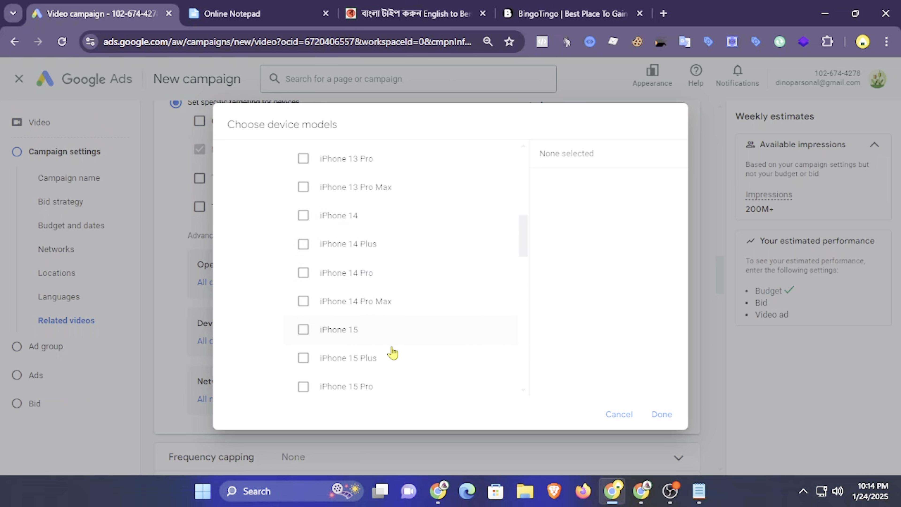
pyautogui.scroll(-2, 384, 368)
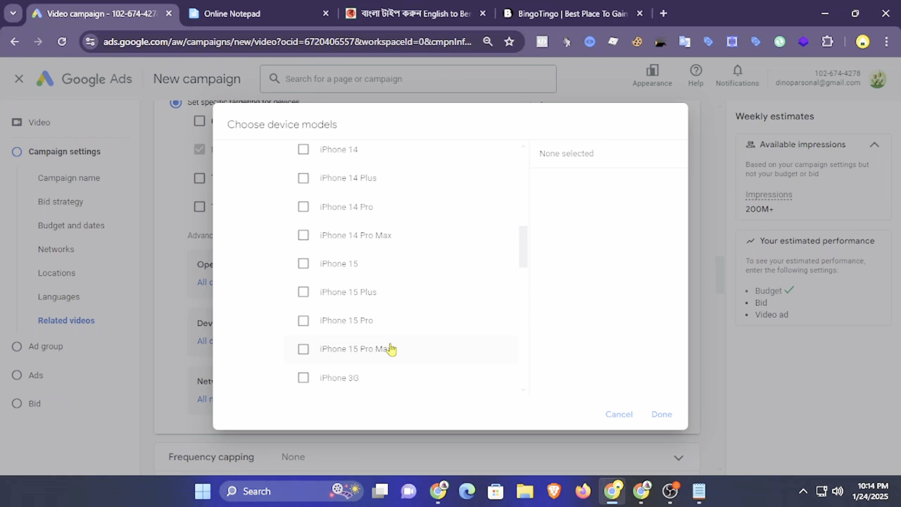
pyautogui.scroll(-2, 396, 356)
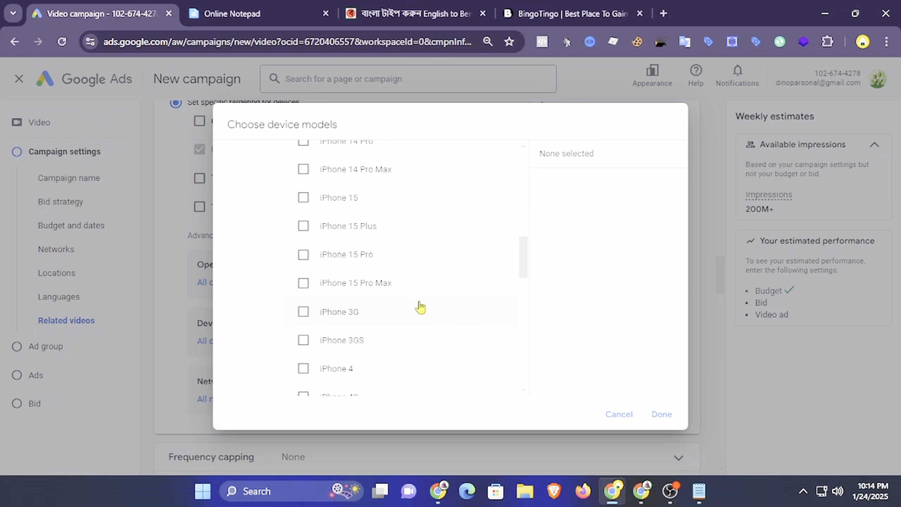
pyautogui.scroll(-15, 417, 309)
pyautogui.scroll(-2, 409, 301)
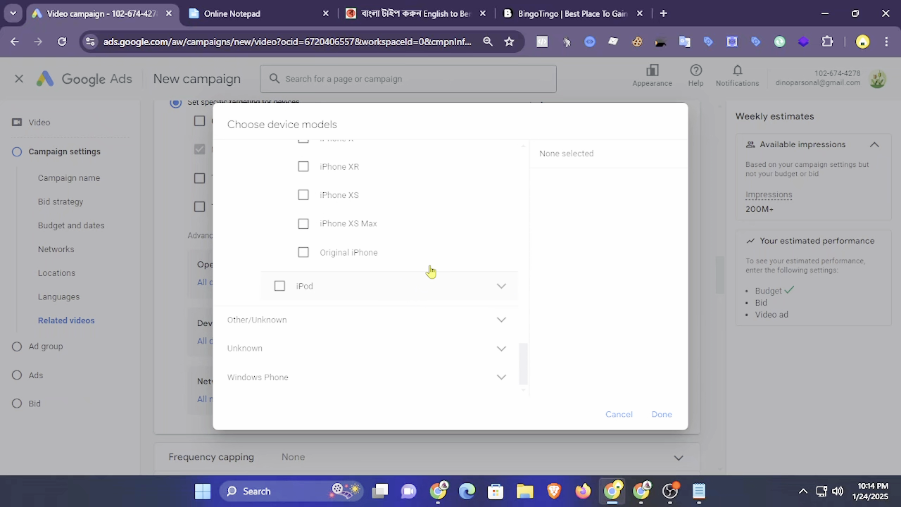
pyautogui.click(613, 422)
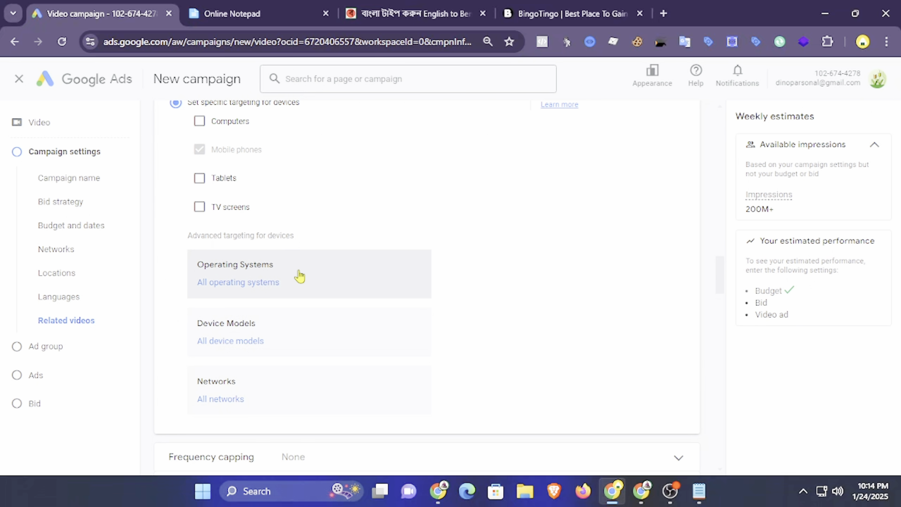
# Include computers alongside mobile phones in the campaign's specific device targeting.
pyautogui.scroll(2, 297, 276)
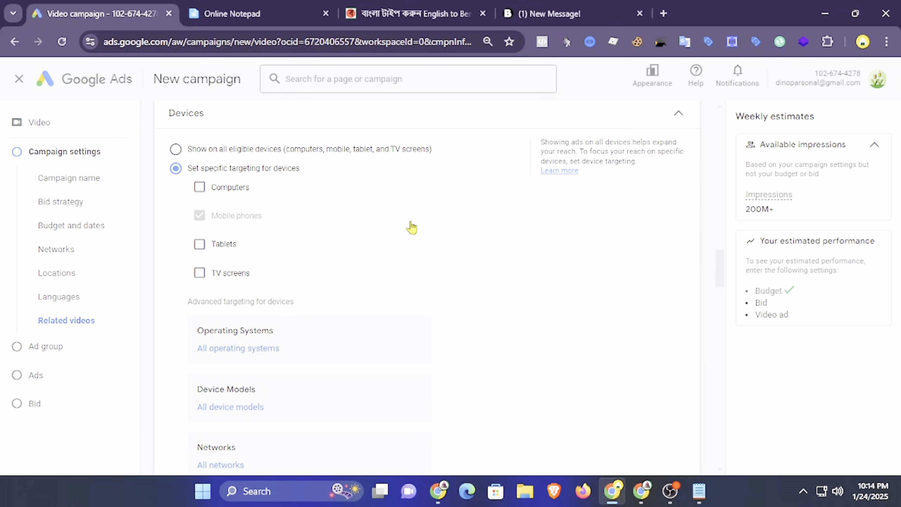
pyautogui.scroll(-2, 332, 231)
pyautogui.scroll(4, 346, 234)
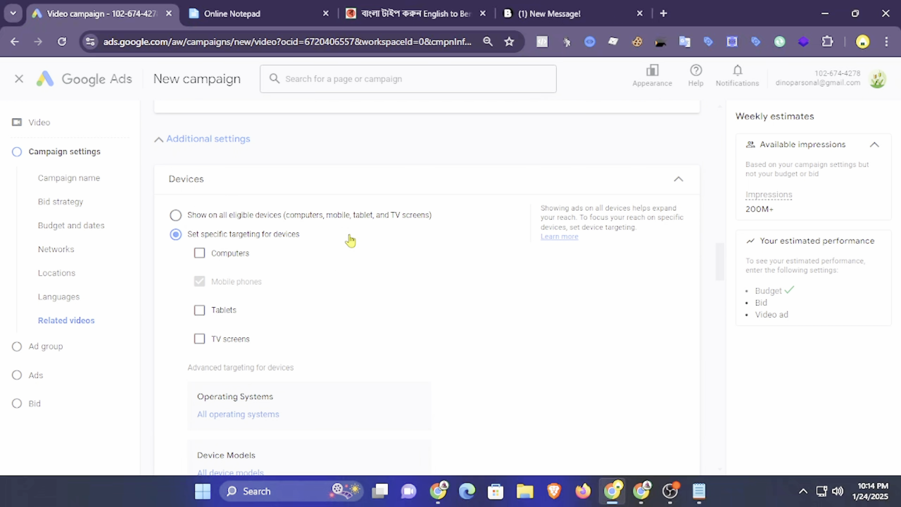
pyautogui.click(199, 255)
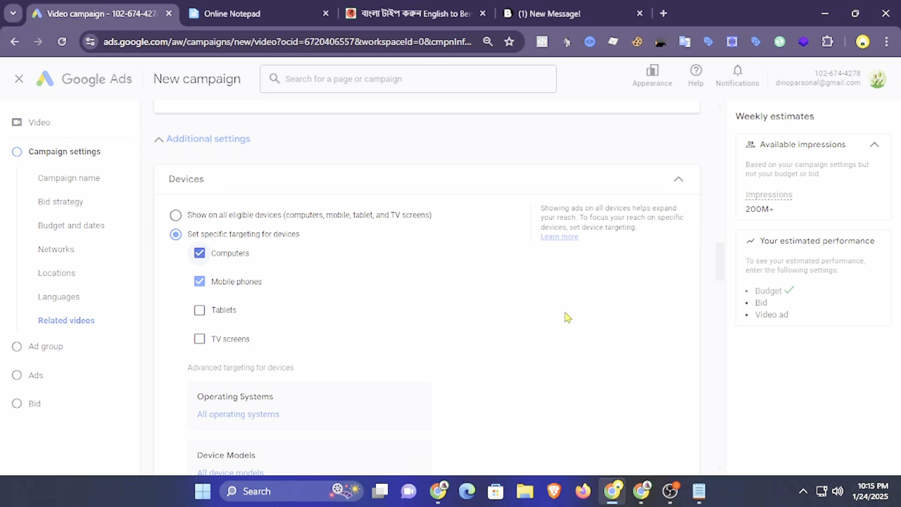
# Look through the operating systems available for device targeting, and leave without choosing any.
pyautogui.scroll(-4, 261, 278)
pyautogui.click(230, 282)
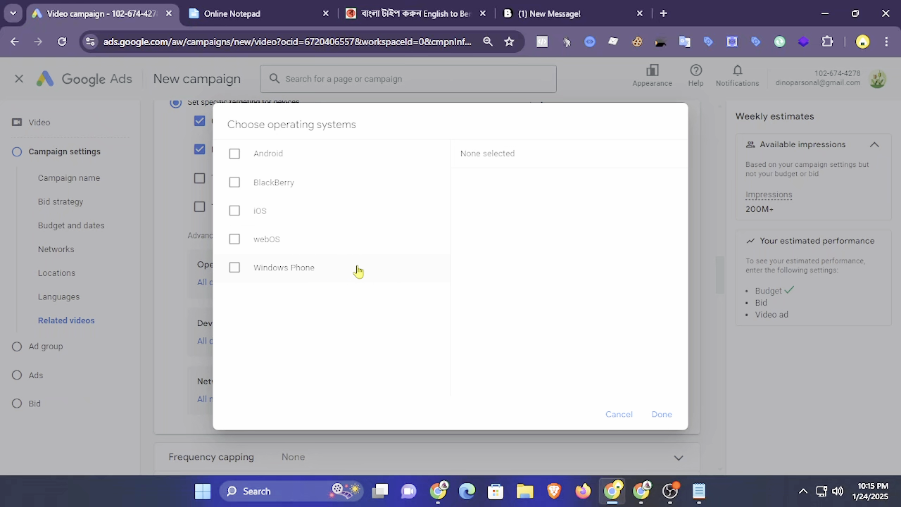
pyautogui.click(618, 414)
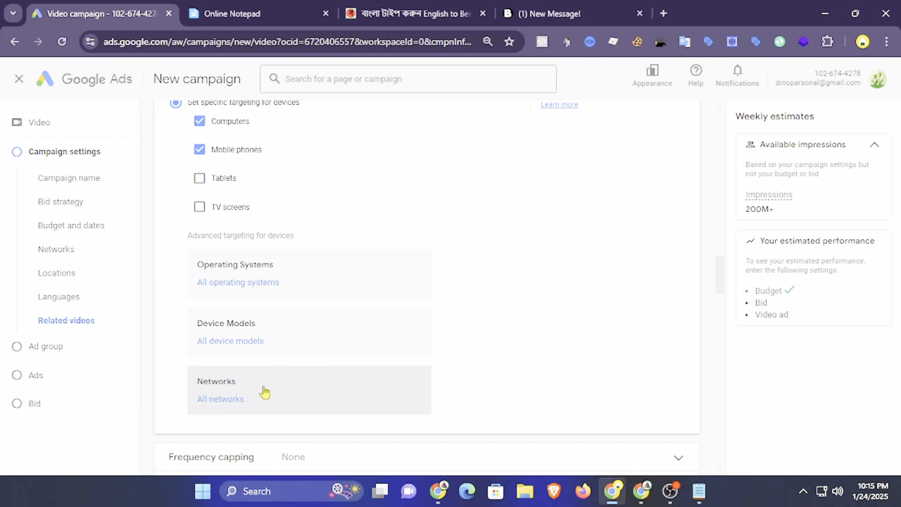
# Examine the network options for device targeting, including Wifi and the carriers under Bangladesh, and leave none selected.
pyautogui.click(237, 400)
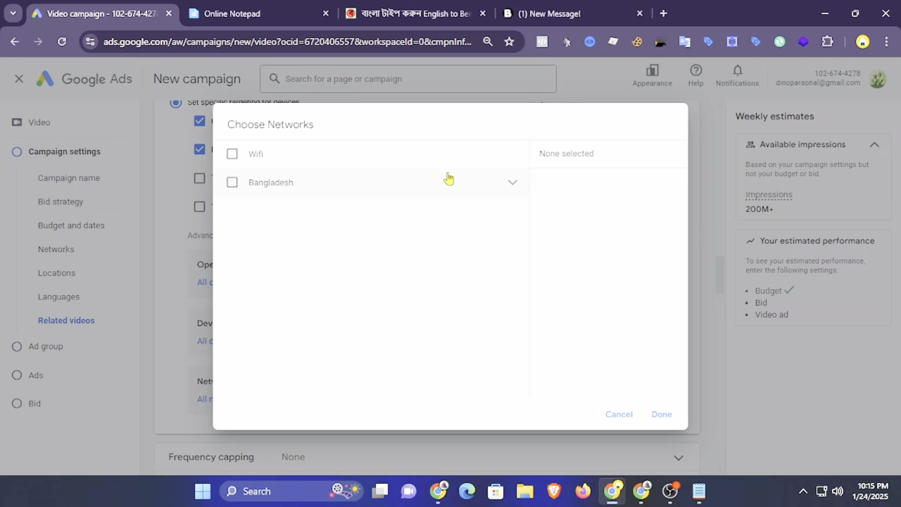
pyautogui.click(447, 155)
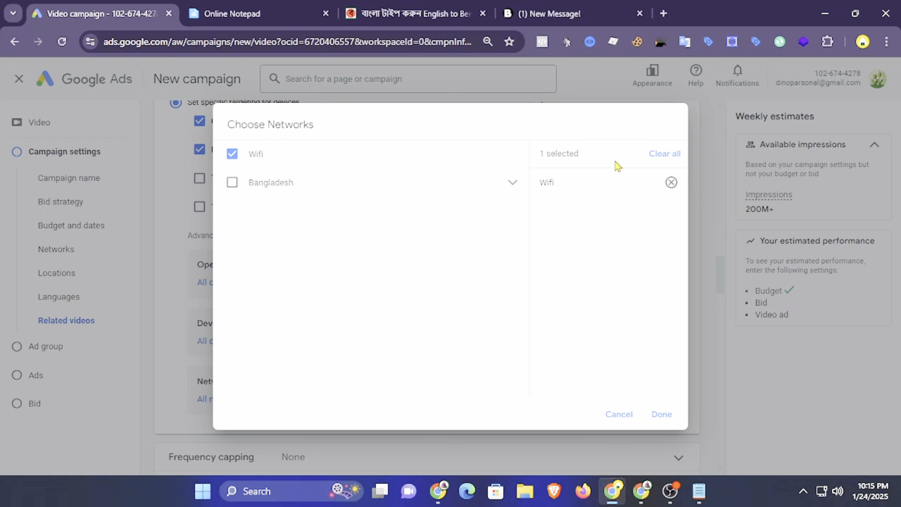
pyautogui.click(511, 183)
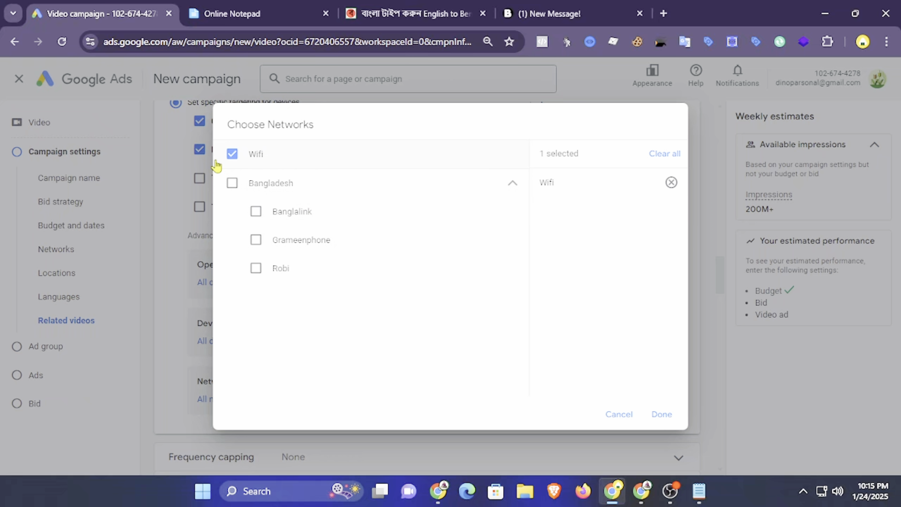
pyautogui.click(232, 154)
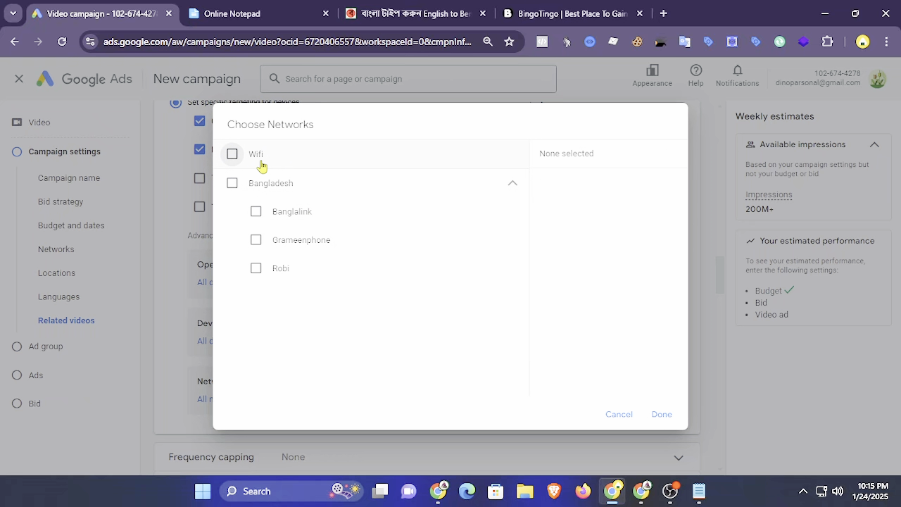
pyautogui.click(628, 419)
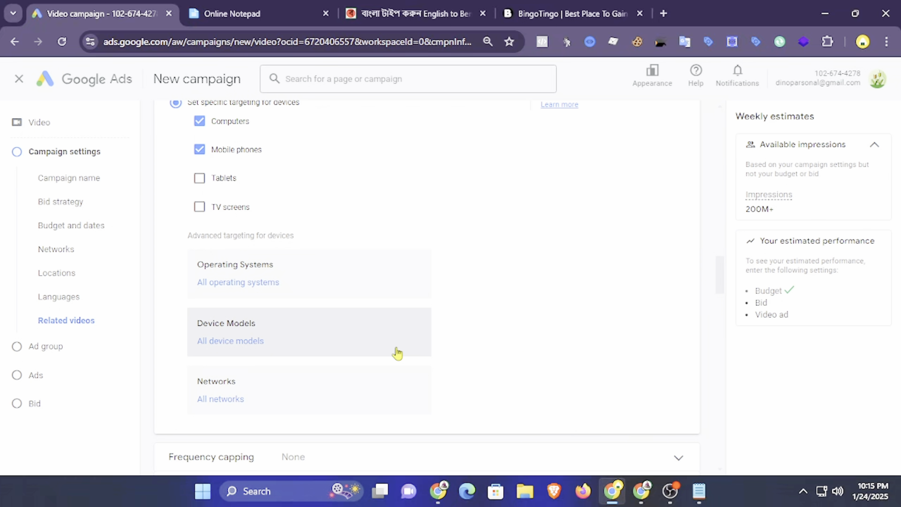
# Turn on the impression frequency cap for the campaign and limit it to 7 impressions per day.
pyautogui.scroll(3, 192, 190)
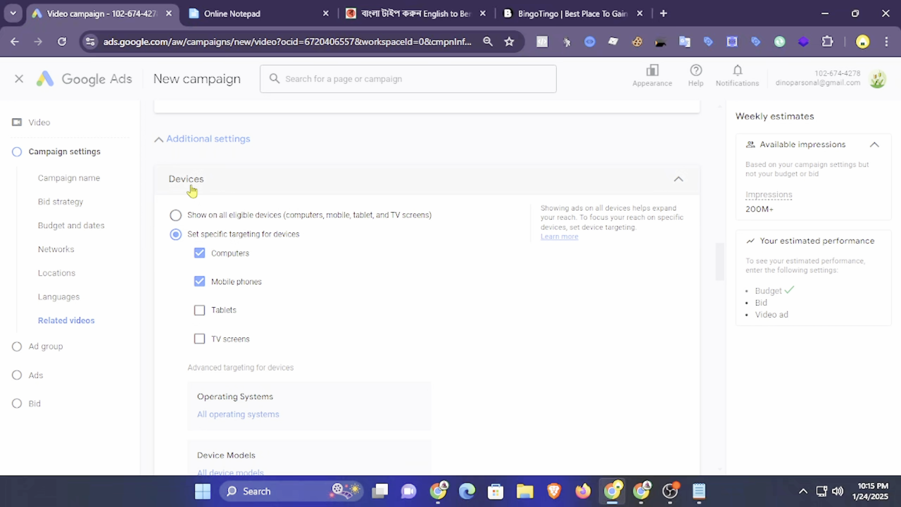
pyautogui.scroll(-6, 293, 272)
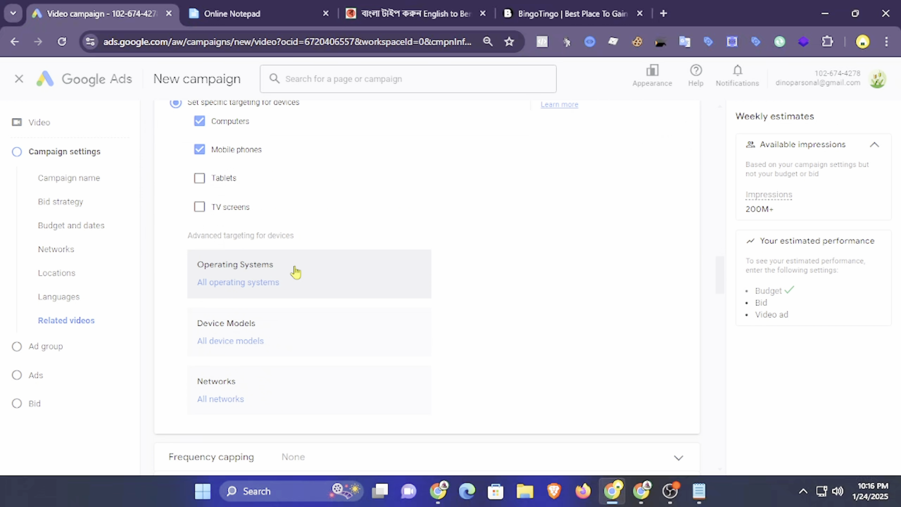
pyautogui.click(397, 328)
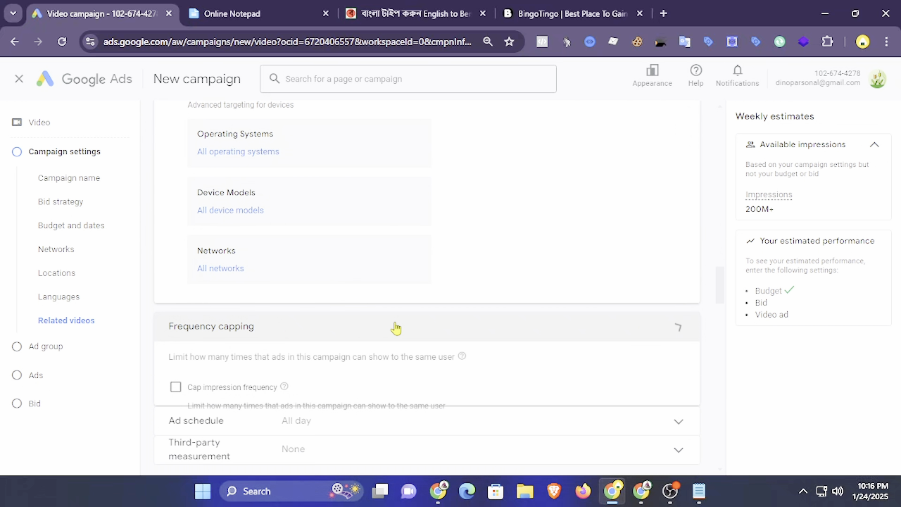
pyautogui.scroll(-2, 358, 312)
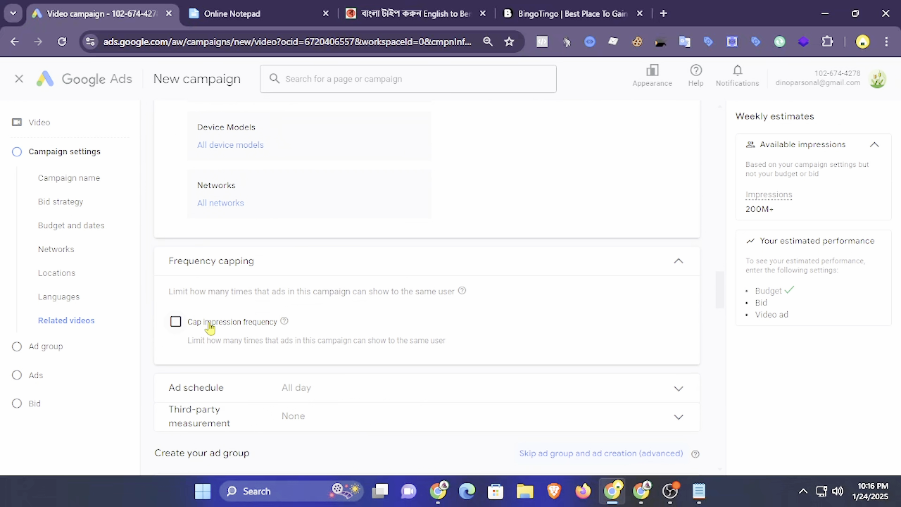
pyautogui.click(177, 323)
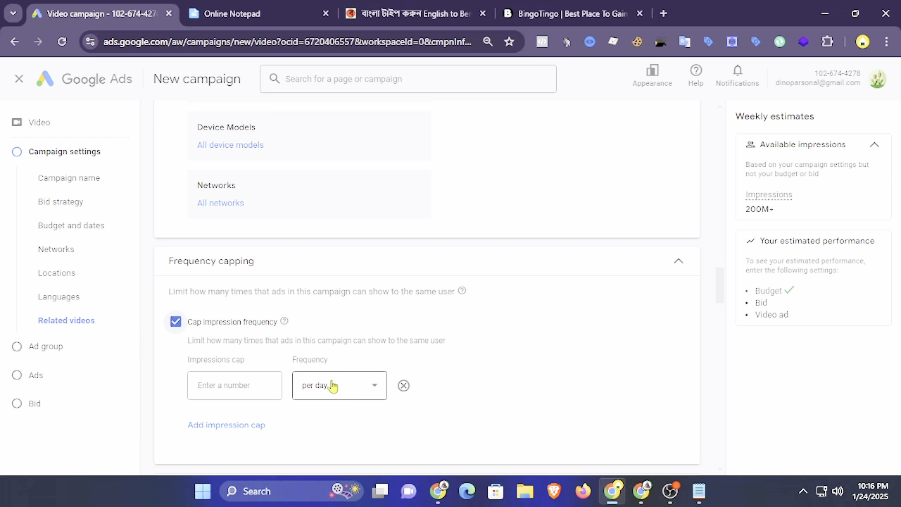
pyautogui.click(252, 386)
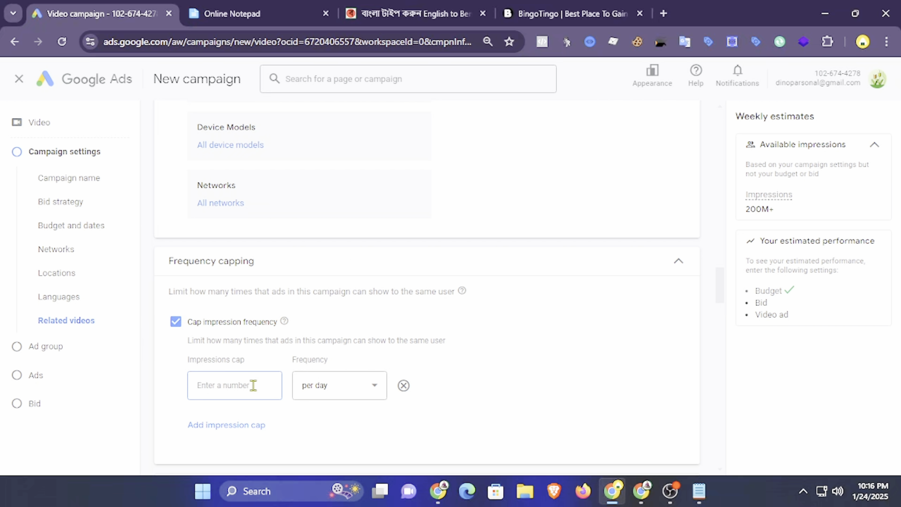
pyautogui.write('7')
pyautogui.scroll(-2, 301, 336)
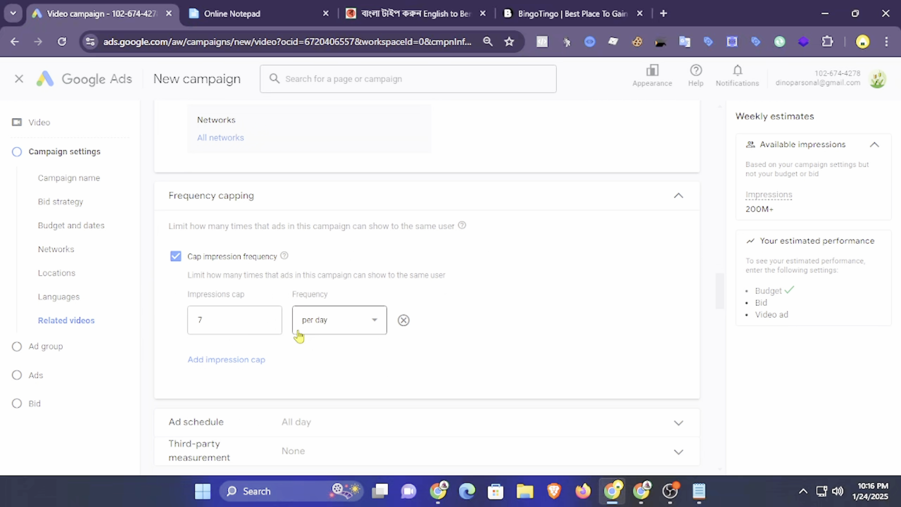
# Add a second impression cap, view its frequency choices, and remove that extra cap again.
pyautogui.click(220, 365)
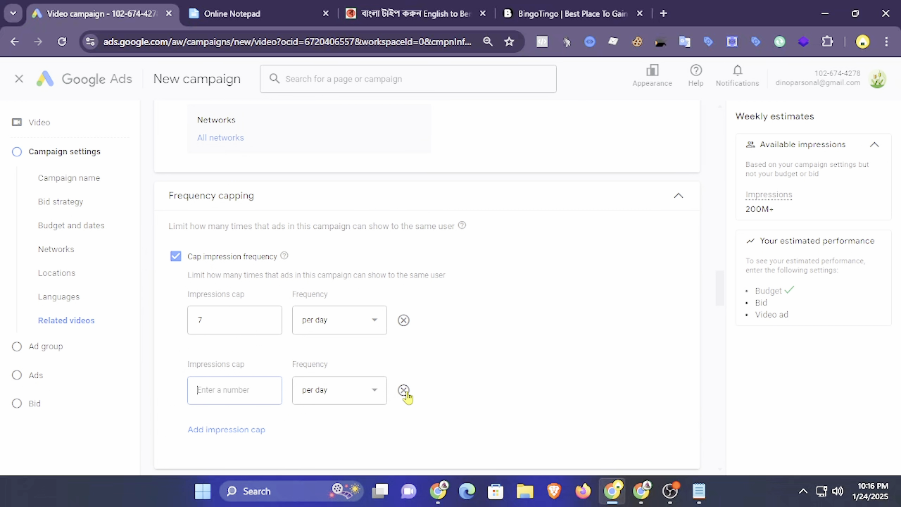
pyautogui.click(358, 391)
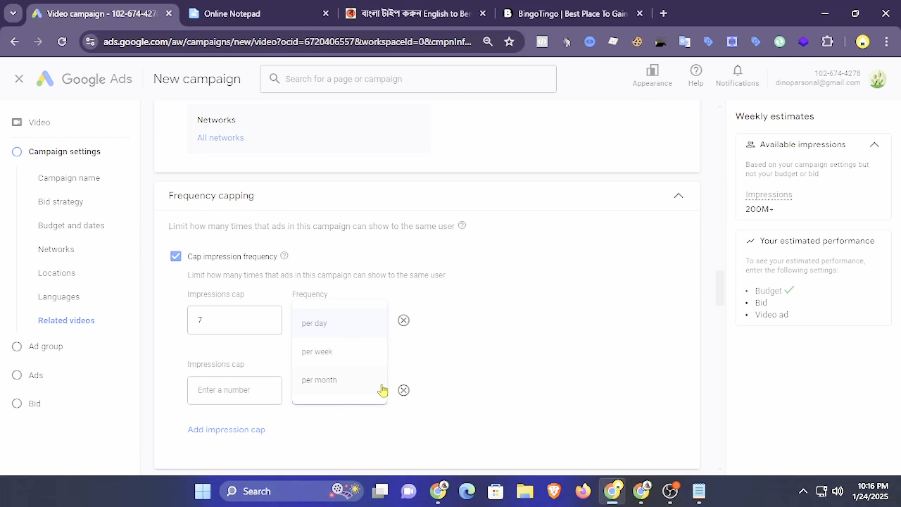
pyautogui.click(403, 390)
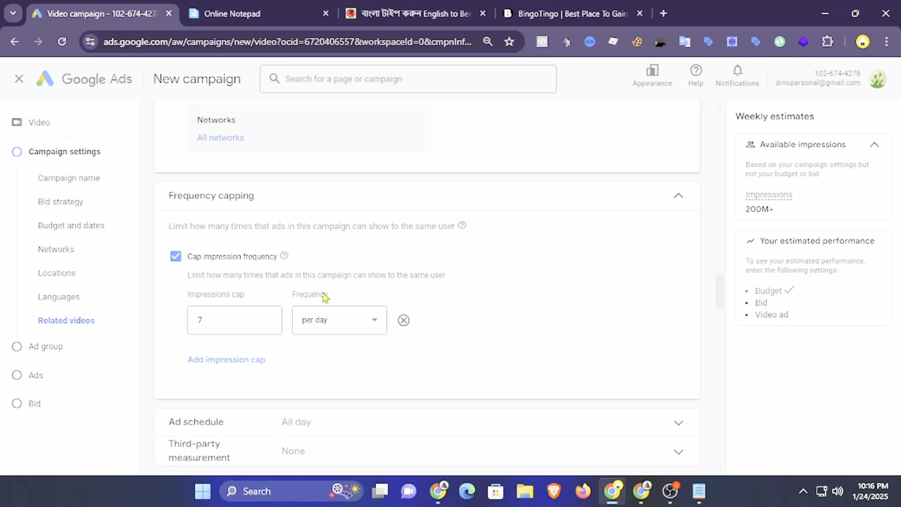
# Collapse the frequency capping settings, and check the ad schedule and third-party measurement settings without changing them.
pyautogui.scroll(-5, 324, 295)
pyautogui.scroll(5, 491, 232)
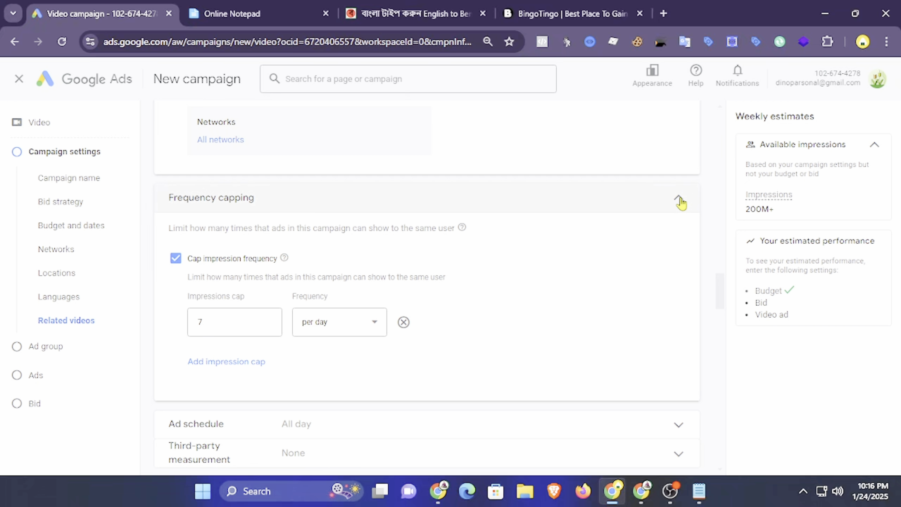
pyautogui.click(680, 202)
pyautogui.click(683, 244)
pyautogui.click(683, 247)
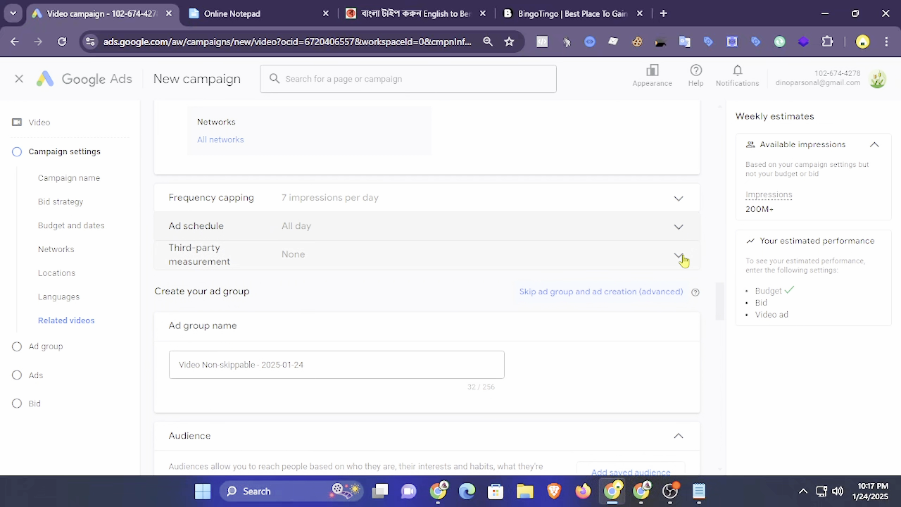
pyautogui.click(684, 260)
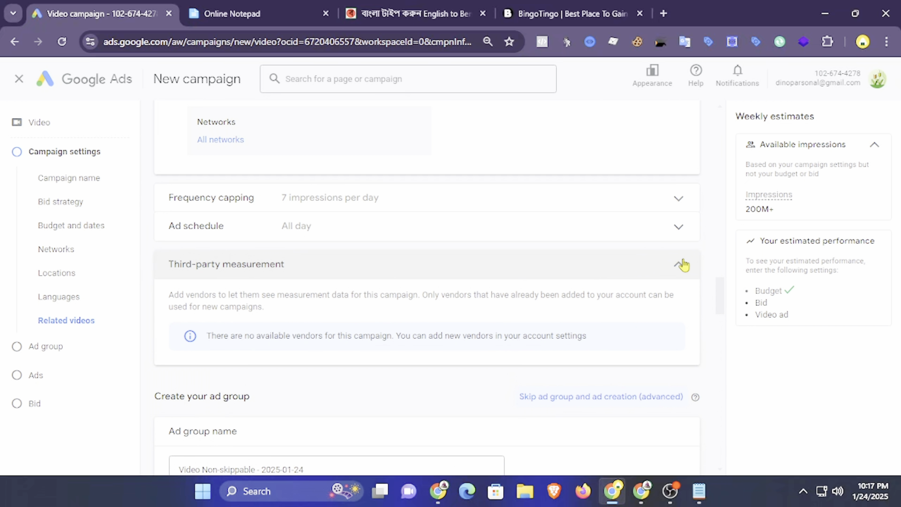
pyautogui.click(661, 270)
# Review the ad group name and the audience section's name, demographics, interests and first-party data settings without editing them.
pyautogui.scroll(-2, 660, 271)
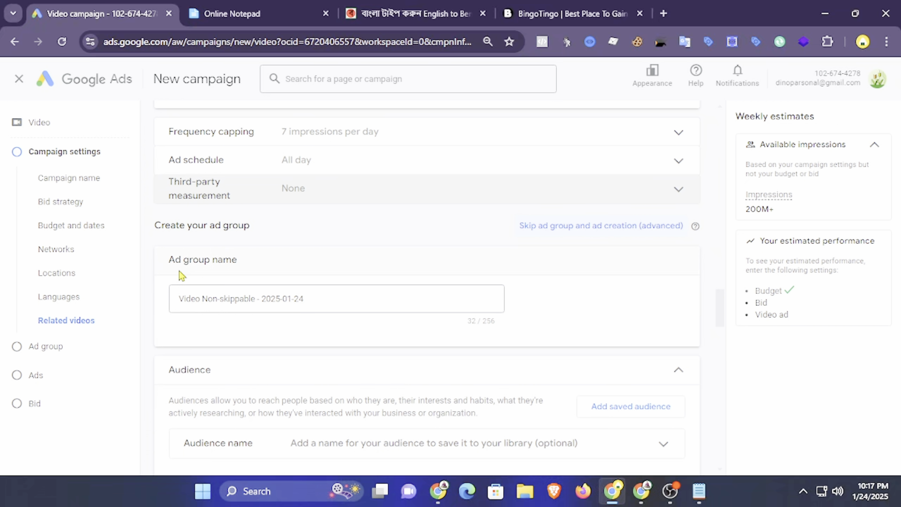
pyautogui.moveTo(315, 302); pyautogui.dragTo(181, 302)
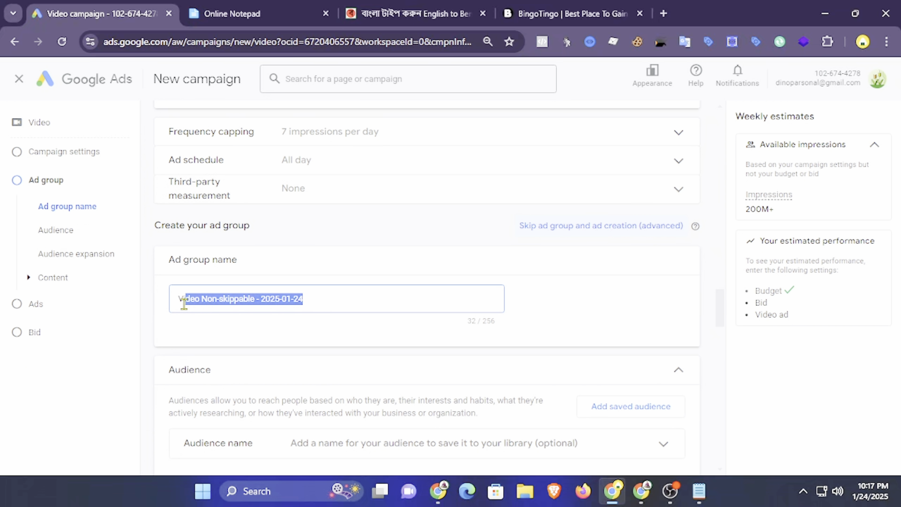
pyautogui.click(355, 297)
pyautogui.scroll(-3, 383, 299)
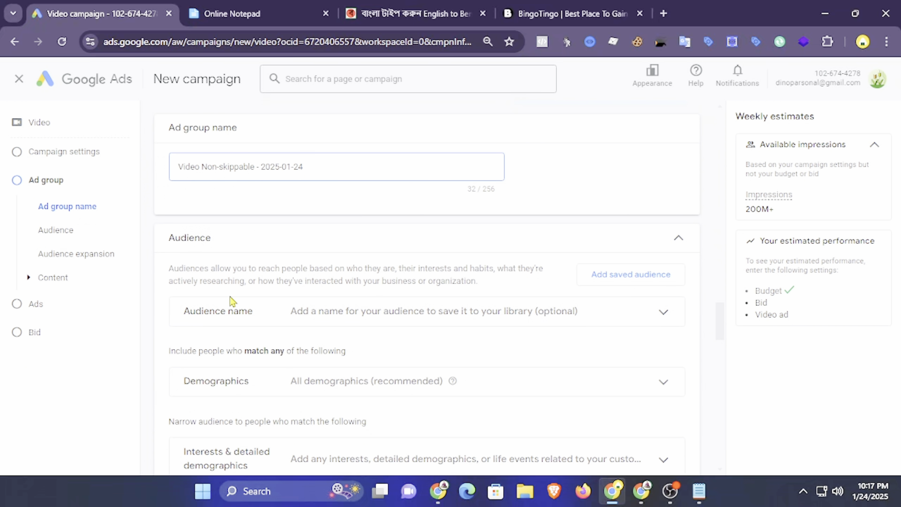
pyautogui.click(654, 315)
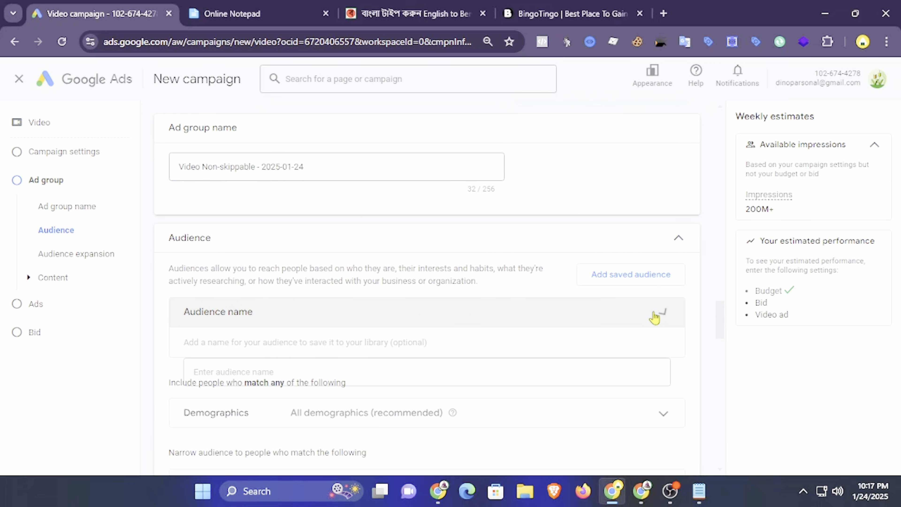
pyautogui.click(654, 317)
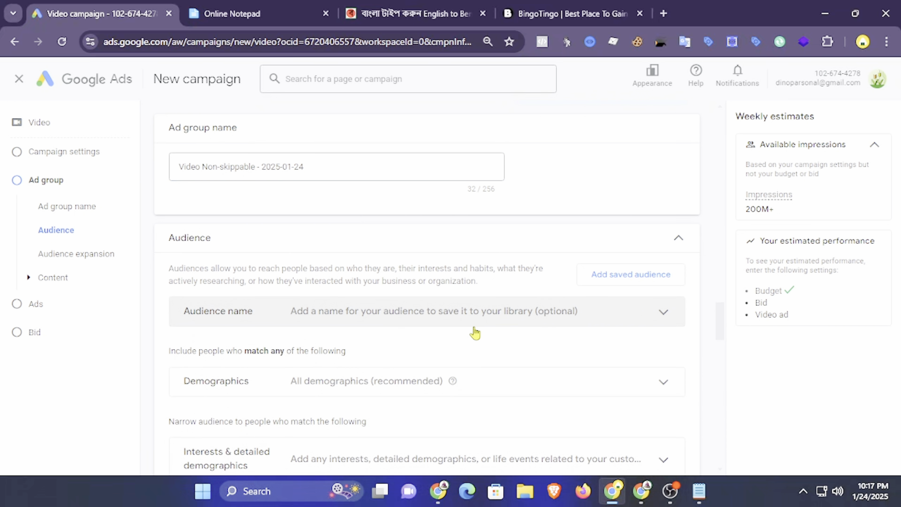
pyautogui.scroll(-2, 390, 334)
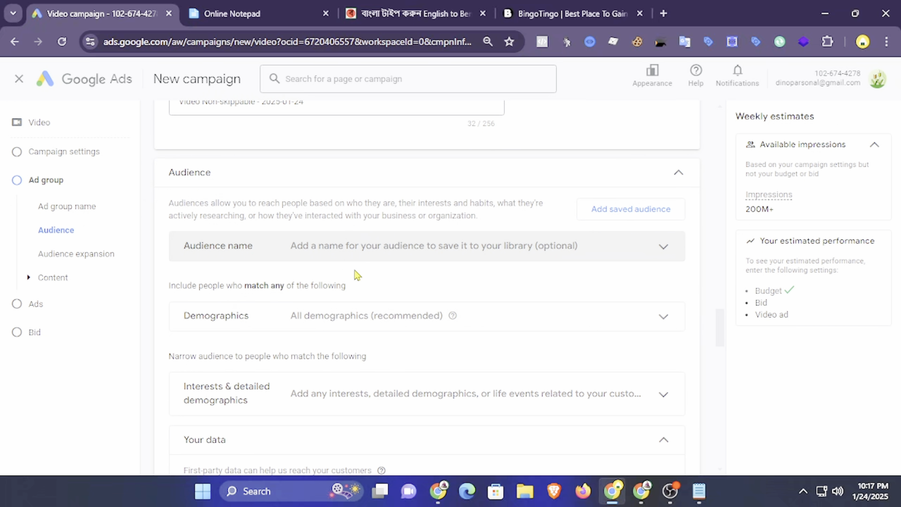
pyautogui.scroll(-3, 357, 275)
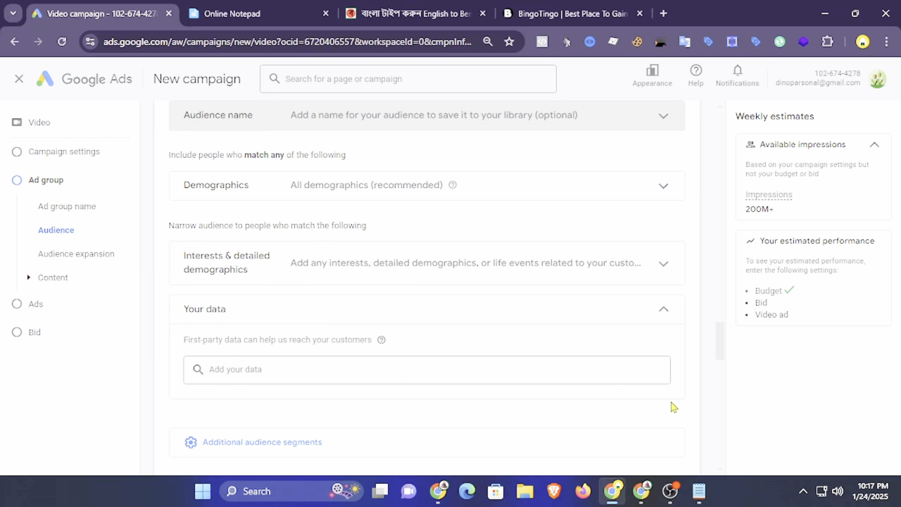
pyautogui.scroll(3, 635, 411)
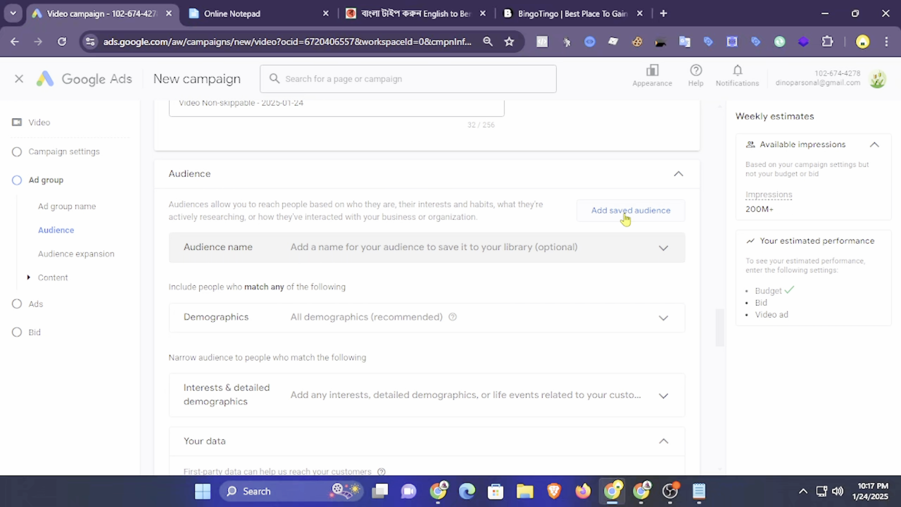
# Check the saved audiences for the ad group, start a new audience instead, and look over its form.
pyautogui.click(625, 218)
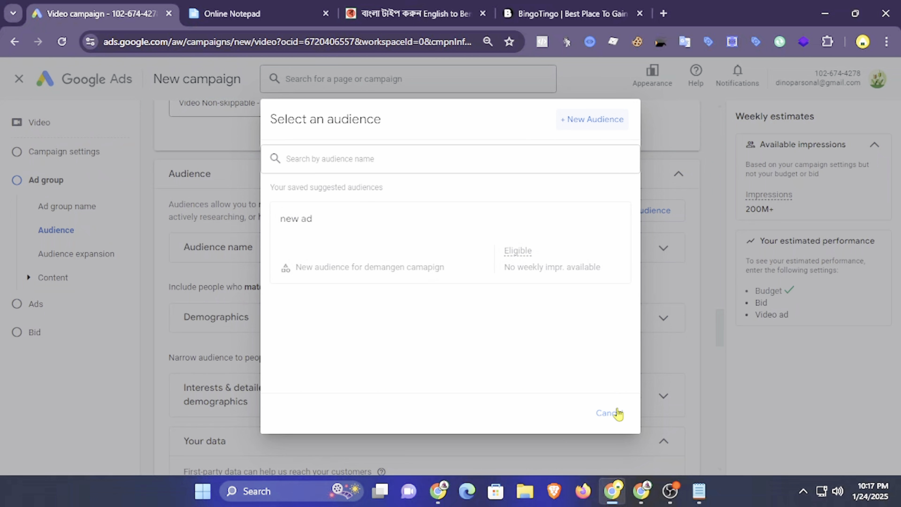
pyautogui.click(581, 123)
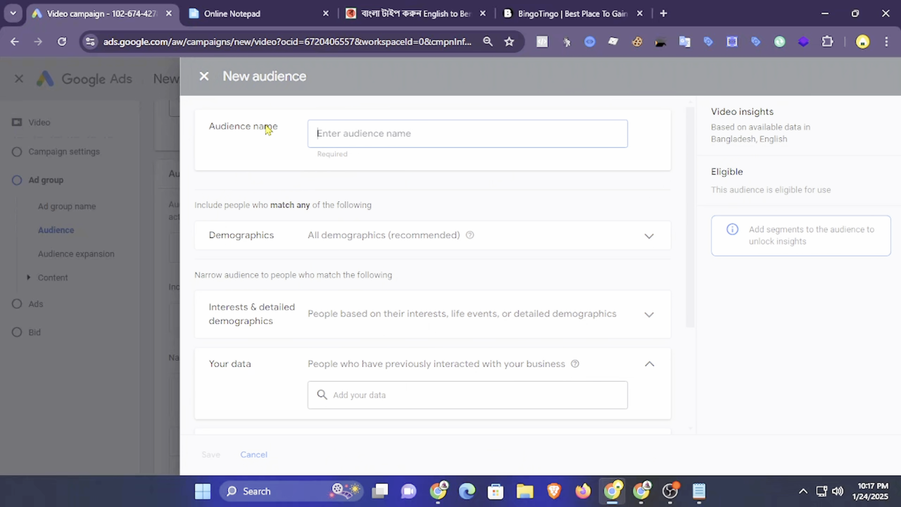
pyautogui.scroll(-4, 262, 264)
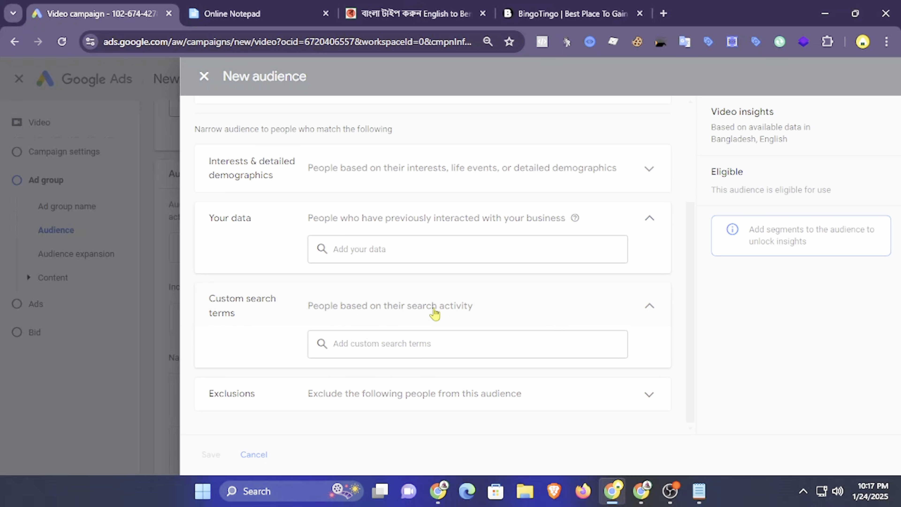
# Browse the existing custom search term segments for the new audience without choosing any, and open its exclusions settings.
pyautogui.click(378, 343)
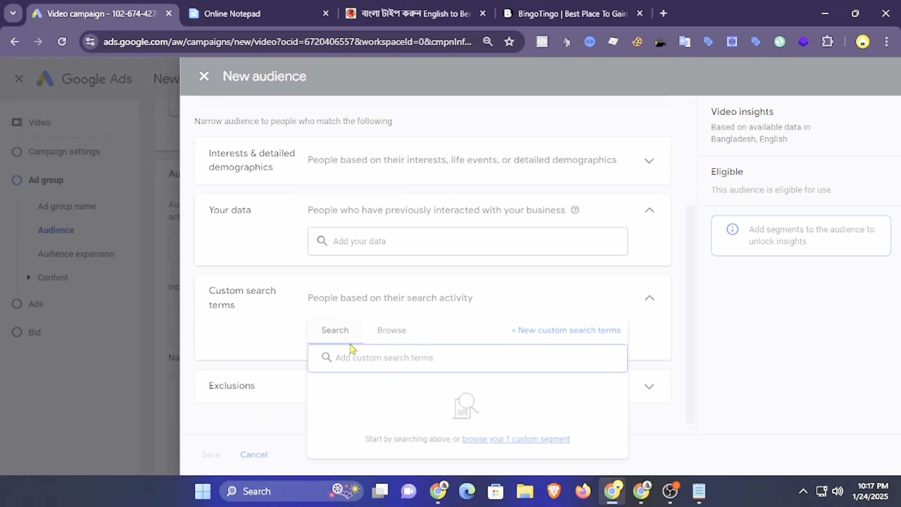
pyautogui.click(390, 332)
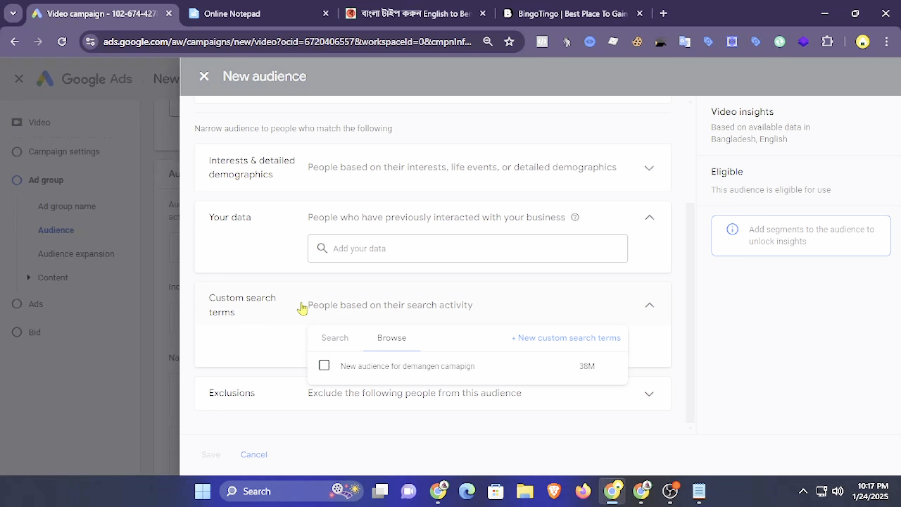
pyautogui.click(649, 306)
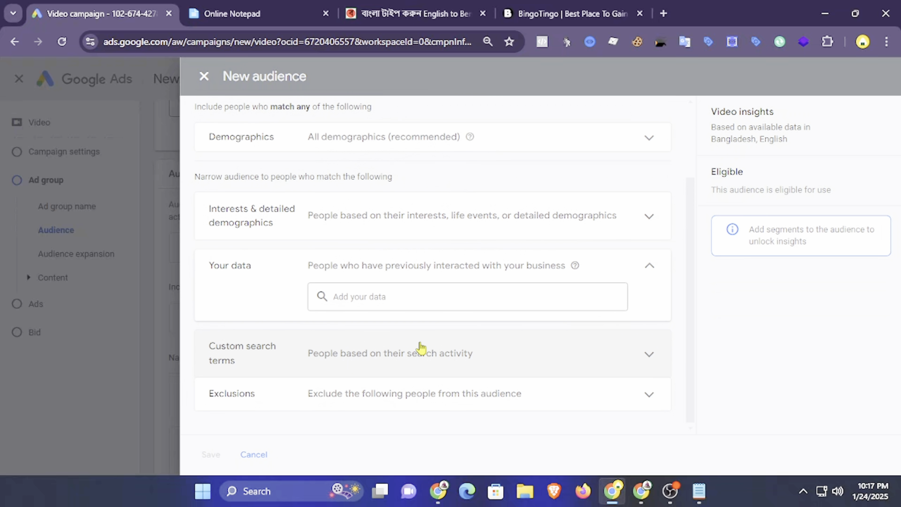
pyautogui.click(614, 408)
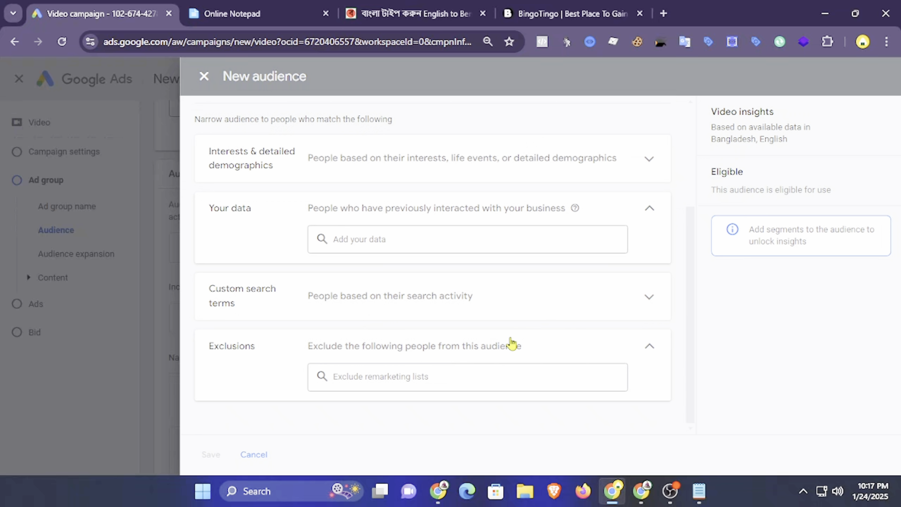
# Discard the new audience form and close the saved audience selection without choosing an audience.
pyautogui.scroll(5, 502, 350)
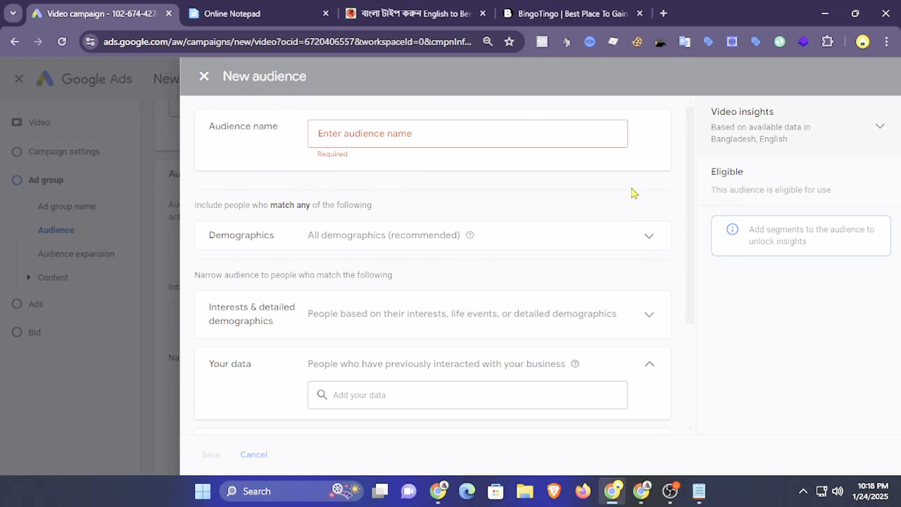
pyautogui.click(203, 77)
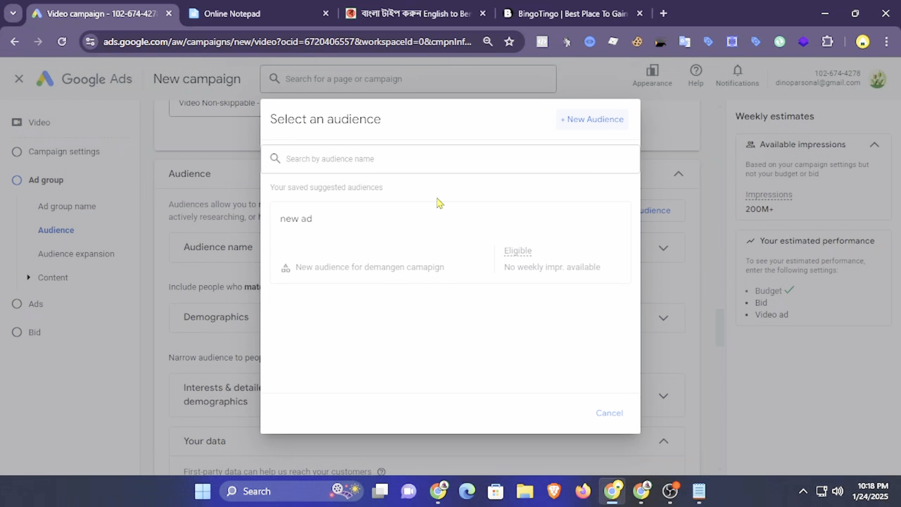
pyautogui.click(610, 414)
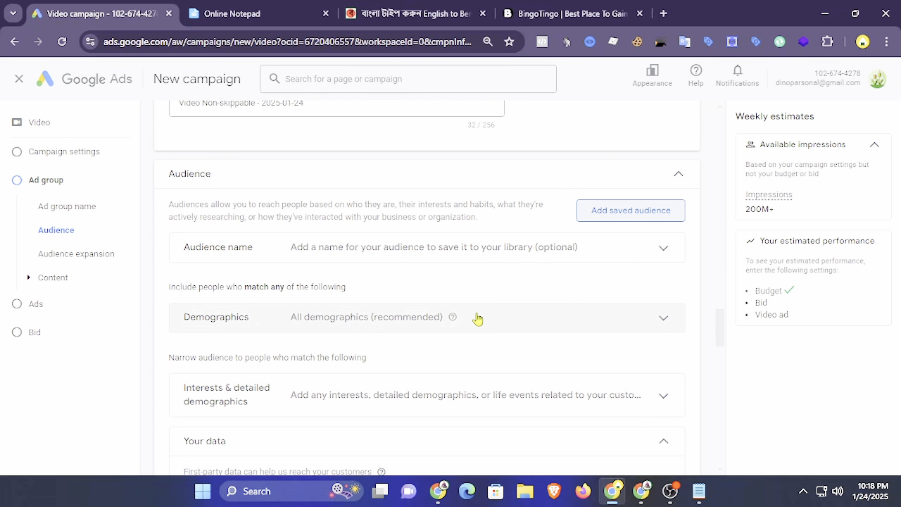
pyautogui.click(499, 282)
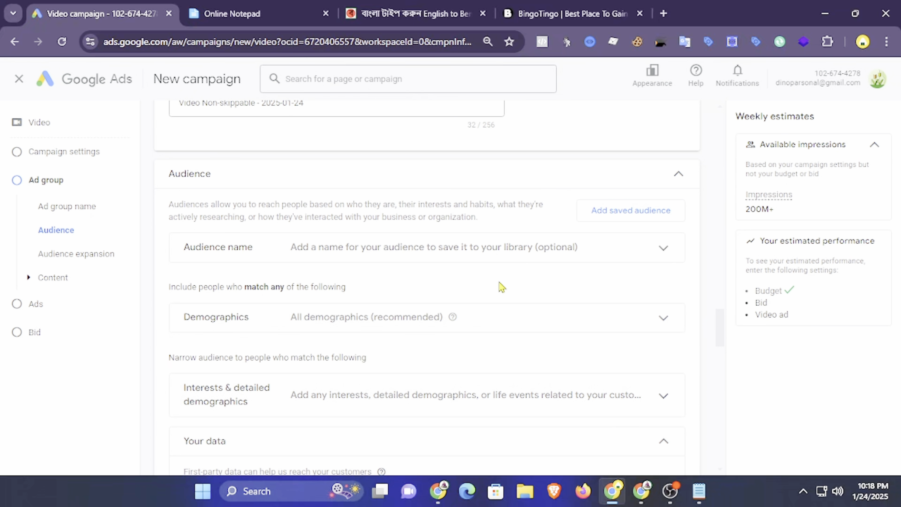
# Open the ad group audience's demographics and set the age range from 25 to 34.
pyautogui.scroll(-2, 438, 280)
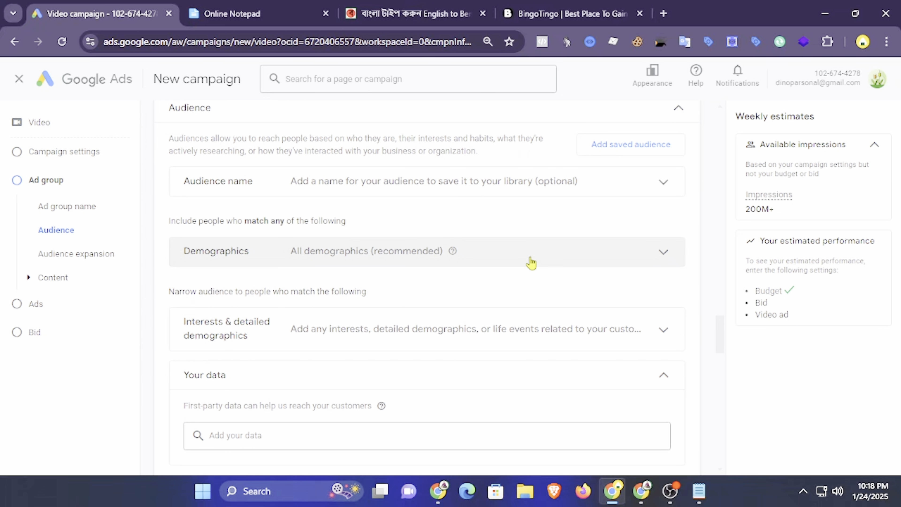
pyautogui.click(531, 262)
pyautogui.scroll(-4, 461, 273)
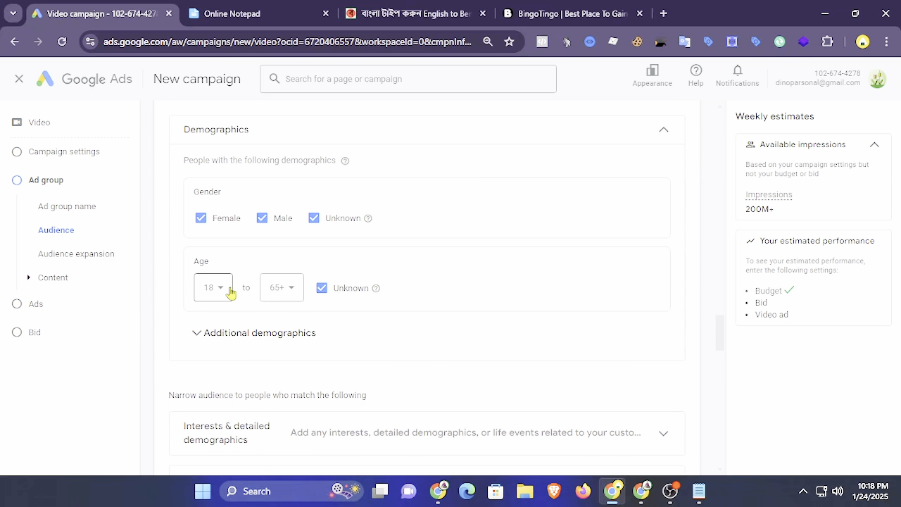
pyautogui.click(231, 293)
pyautogui.click(209, 325)
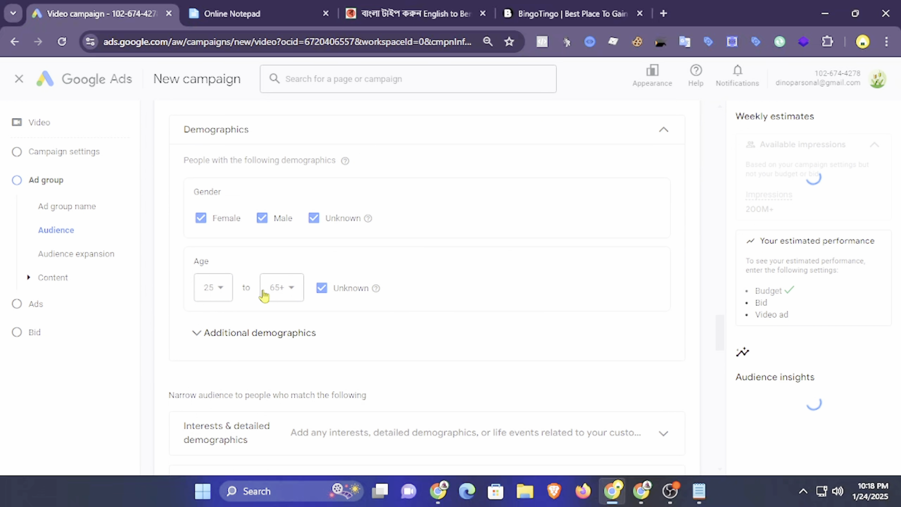
pyautogui.click(278, 289)
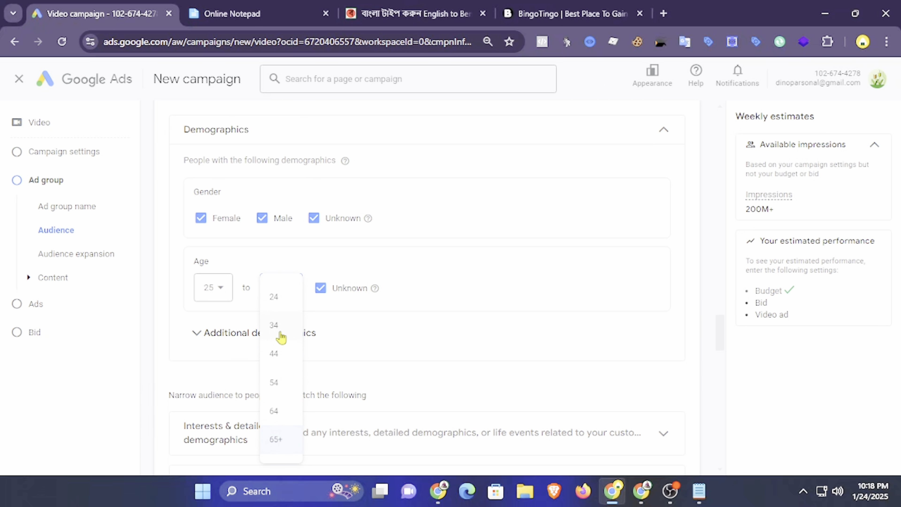
pyautogui.click(280, 330)
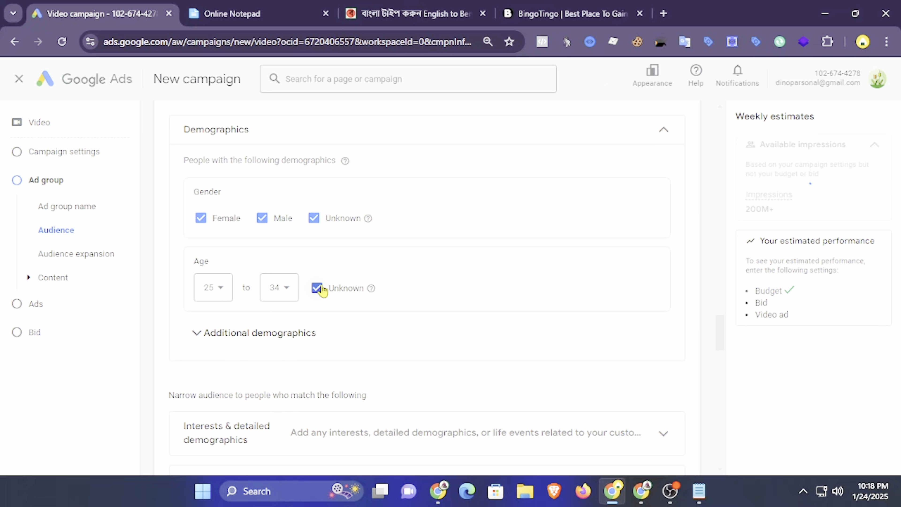
# Exclude Female from the gender targeting while keeping Male, and exclude people of unknown age.
pyautogui.click(262, 218)
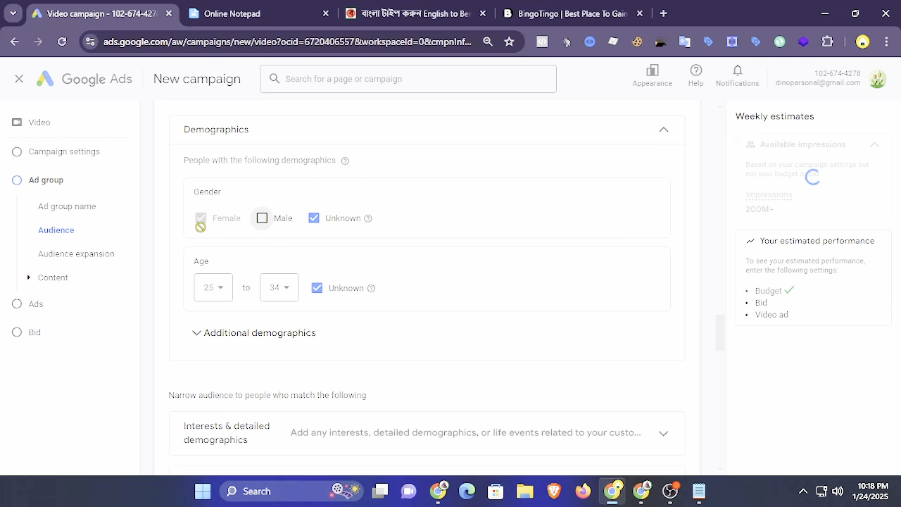
pyautogui.click(262, 217)
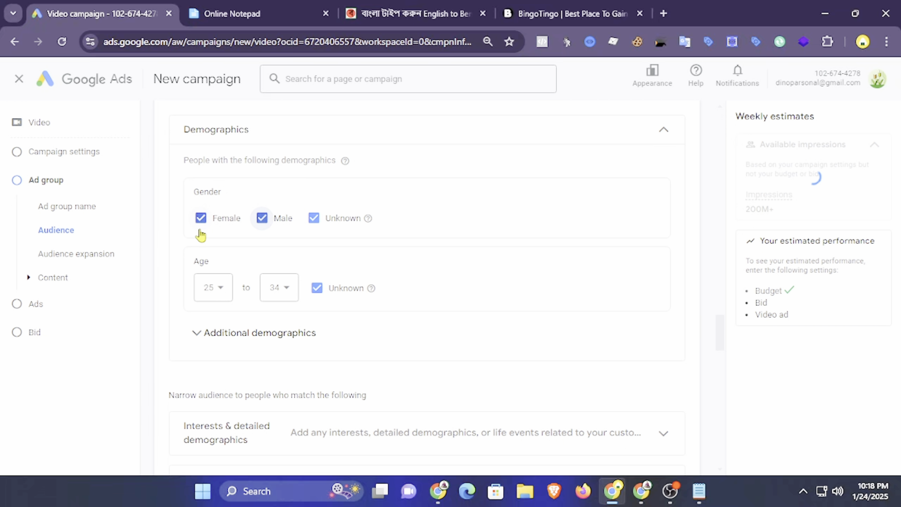
pyautogui.click(201, 218)
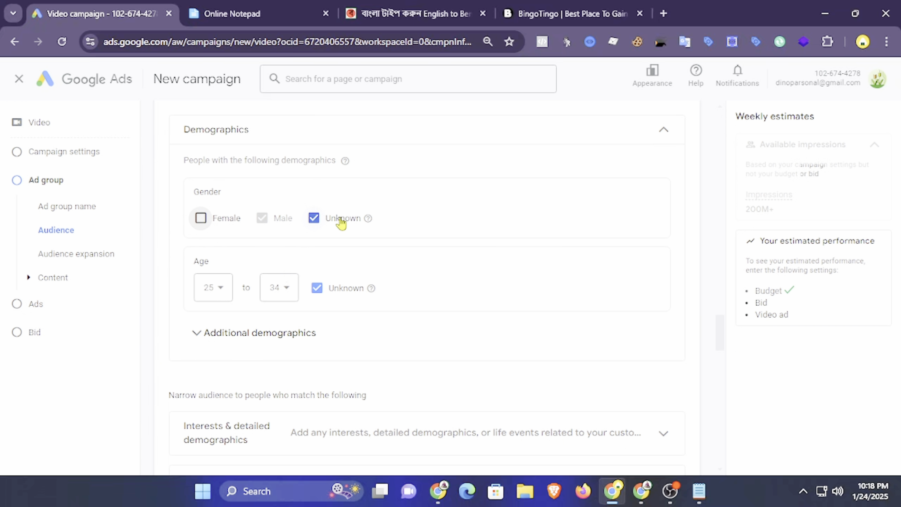
pyautogui.moveTo(369, 220)
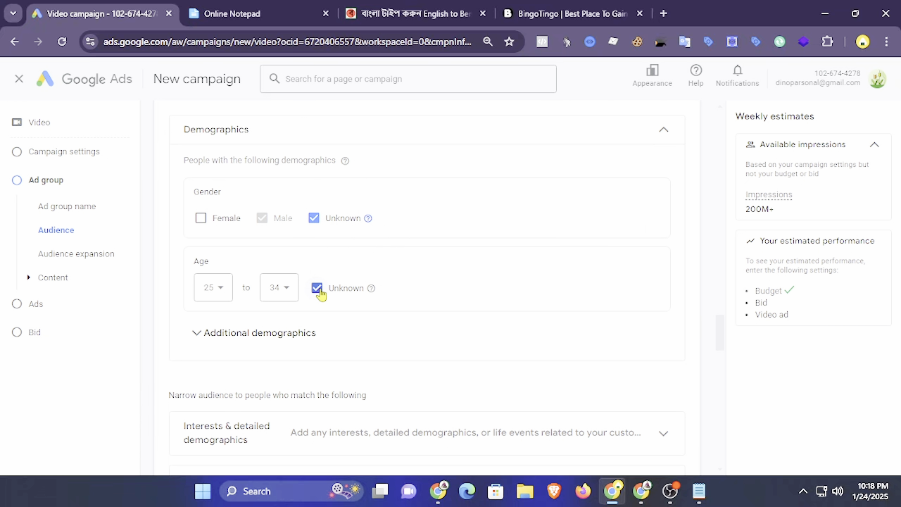
pyautogui.click(317, 288)
# Expand the additional demographics, check the parental status and household income options, and open the help on household income targeting.
pyautogui.scroll(-2, 319, 292)
pyautogui.click(287, 272)
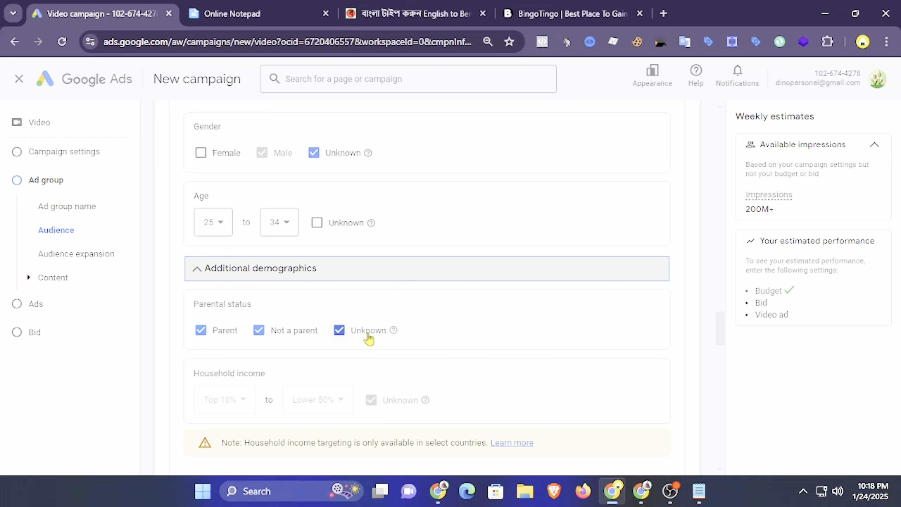
pyautogui.scroll(-3, 368, 333)
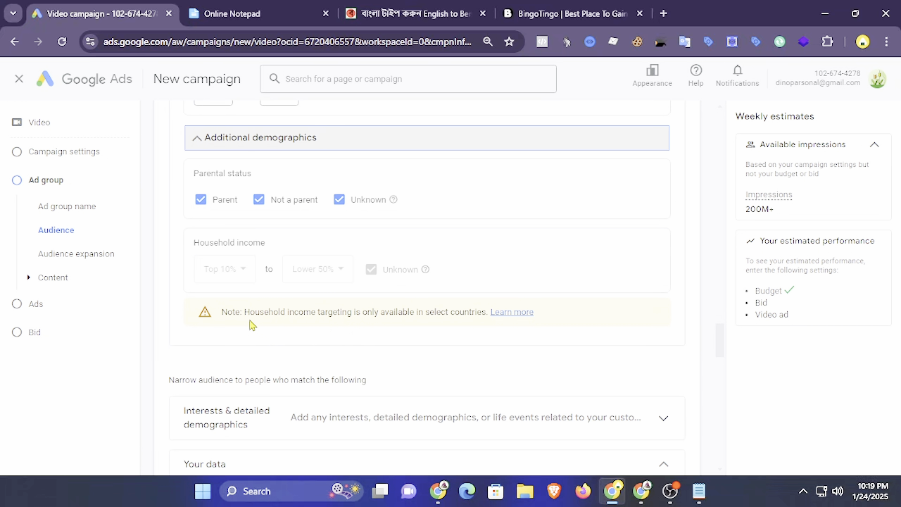
pyautogui.moveTo(245, 311); pyautogui.dragTo(482, 324)
pyautogui.click(510, 327)
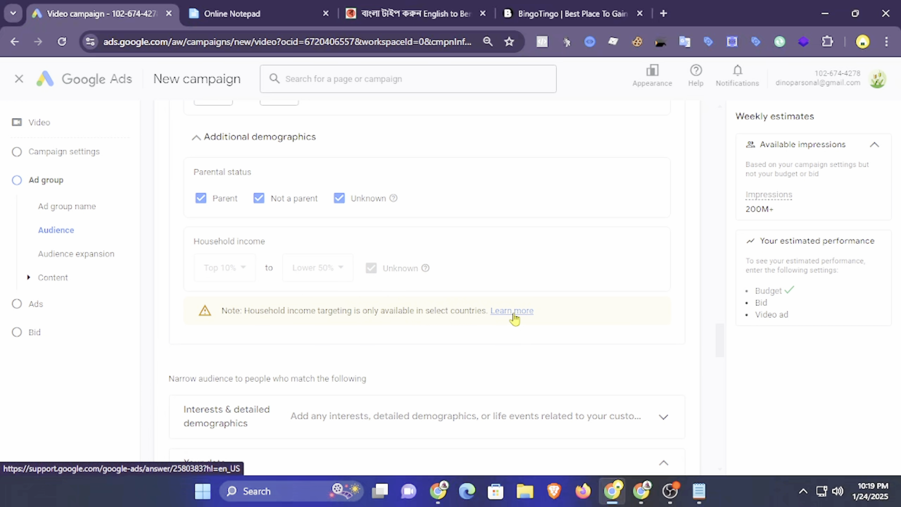
pyautogui.click(513, 313)
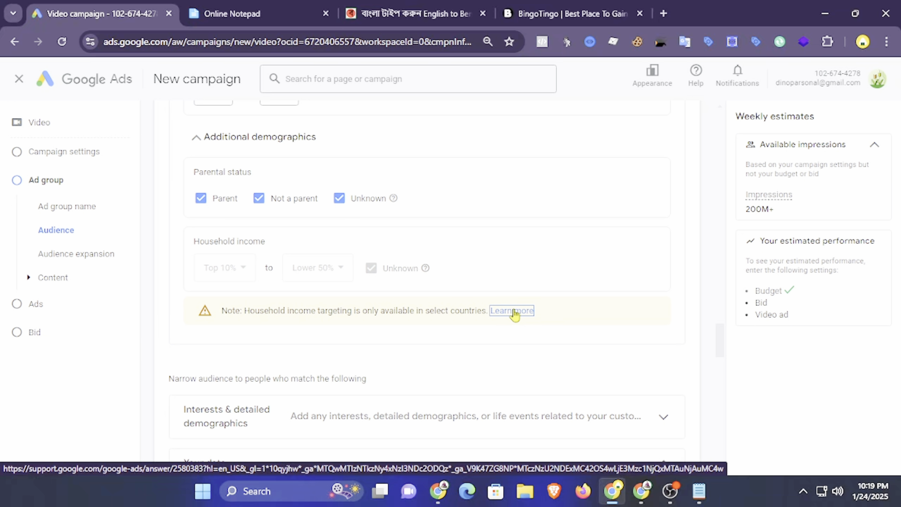
pyautogui.click(513, 311)
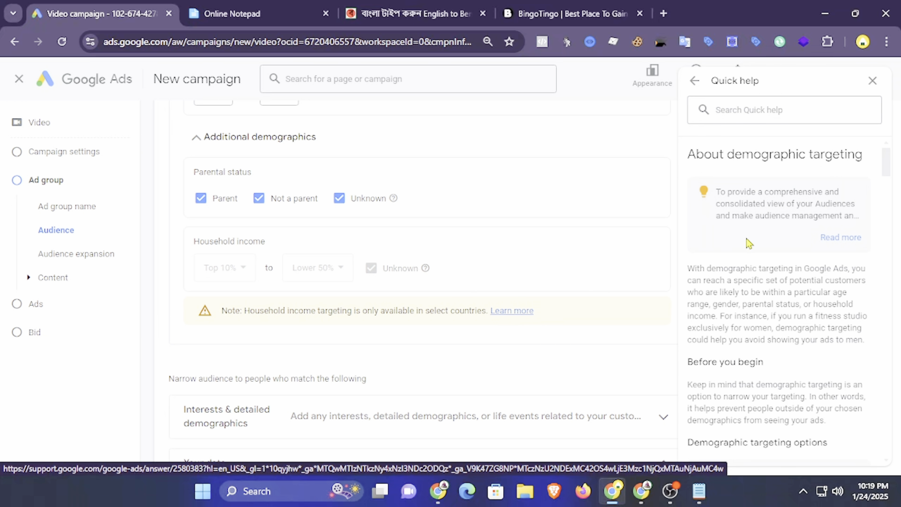
# Read in the demographic targeting help which countries support household income targeting, and close the article.
pyautogui.scroll(-10, 747, 243)
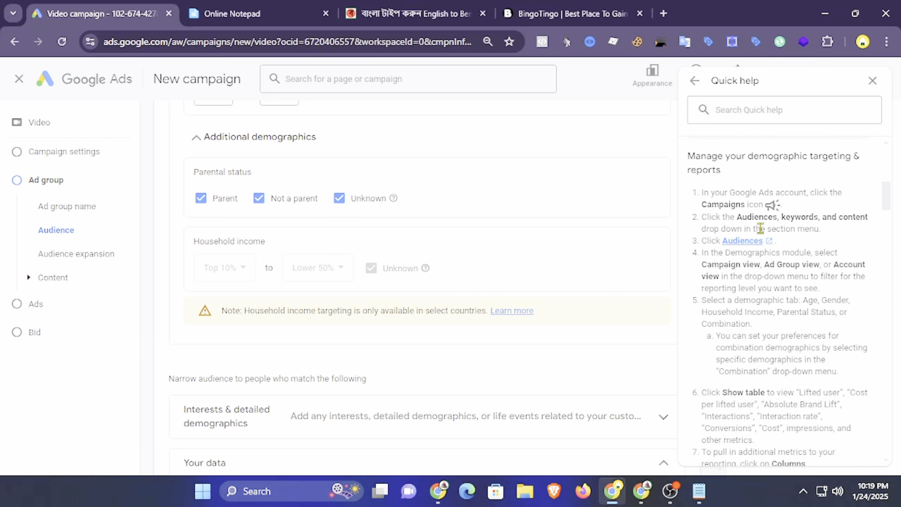
pyautogui.scroll(-10, 760, 228)
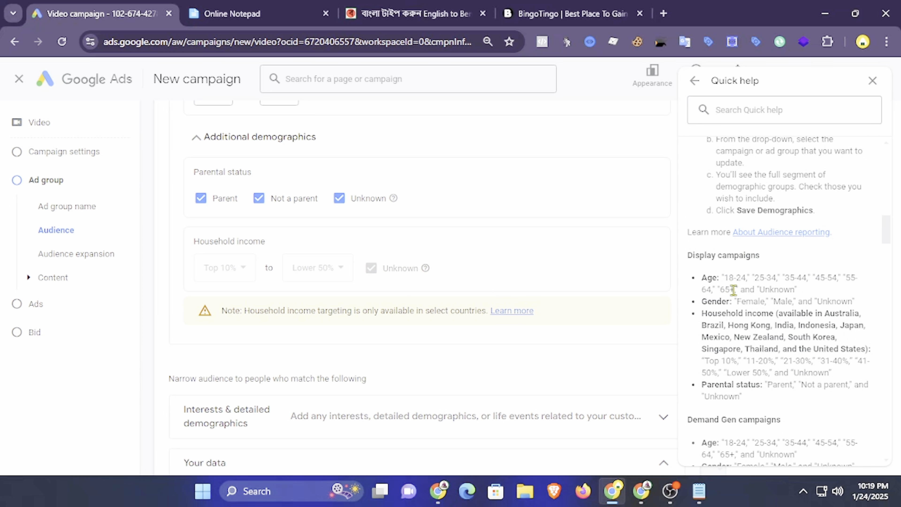
pyautogui.scroll(-2, 741, 284)
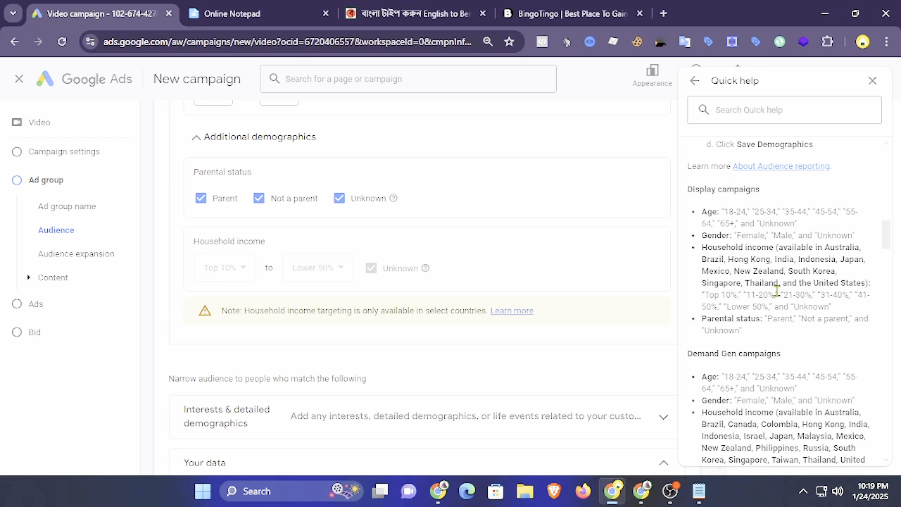
pyautogui.scroll(-2, 797, 255)
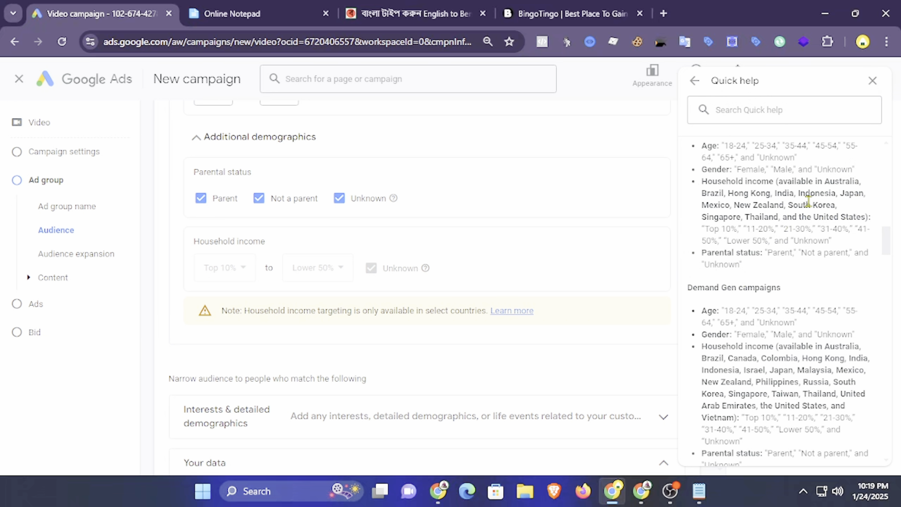
pyautogui.moveTo(777, 193); pyautogui.dragTo(793, 194)
pyautogui.click(812, 195)
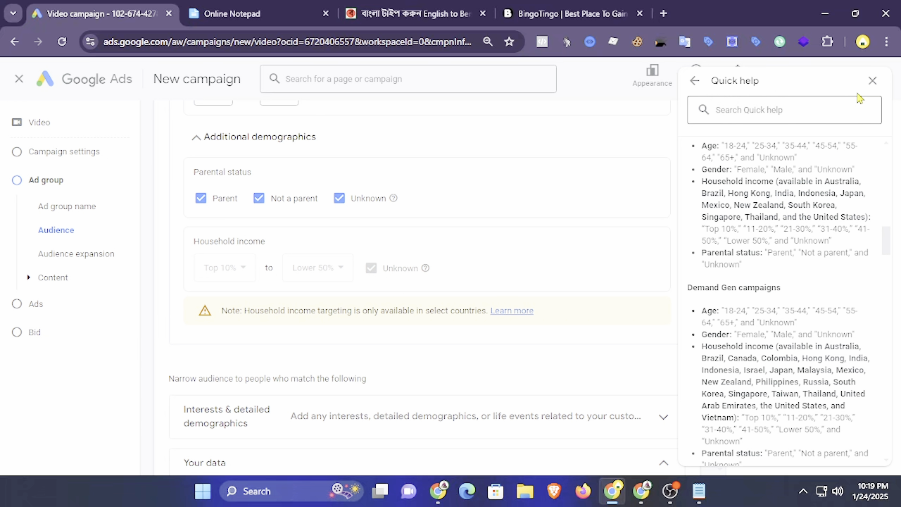
pyautogui.click(872, 89)
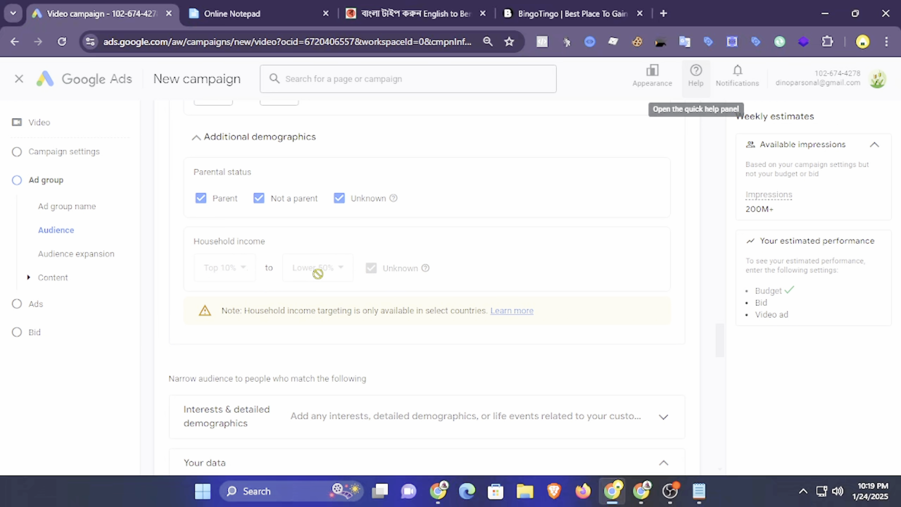
# Search the audience's interests and detailed demographics for "real estate" and look through the matching segments without choosing any.
pyautogui.scroll(-3, 302, 280)
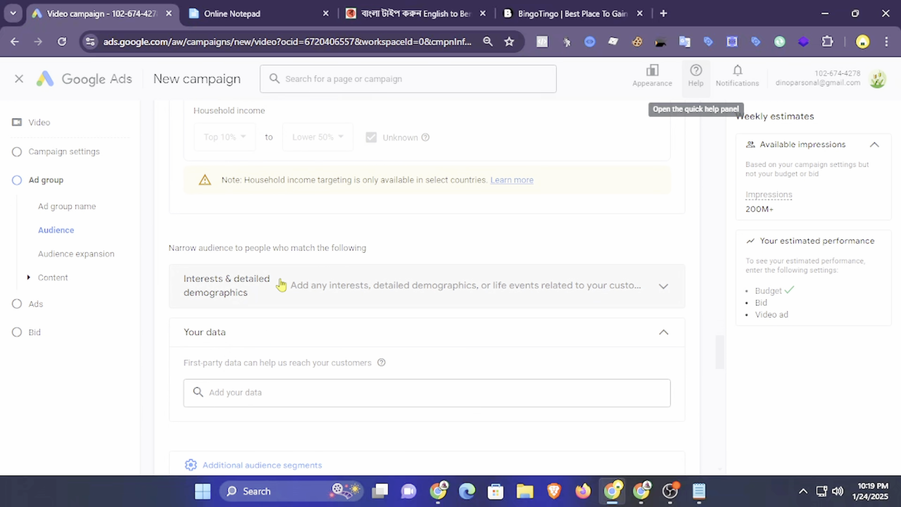
pyautogui.click(513, 278)
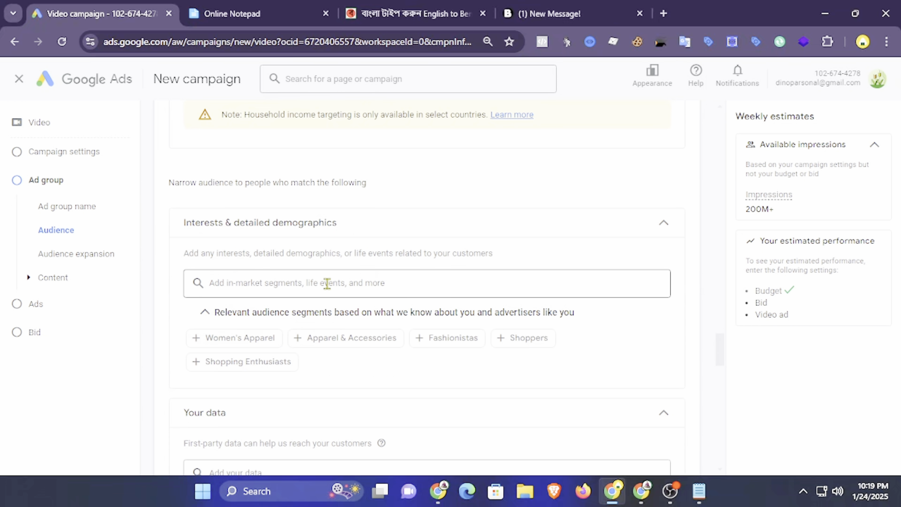
pyautogui.click(327, 283)
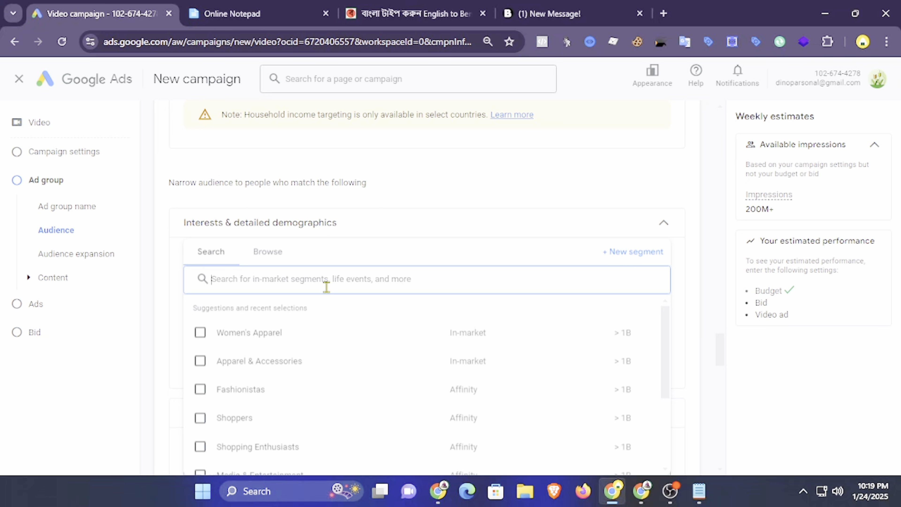
pyautogui.write('real estate')
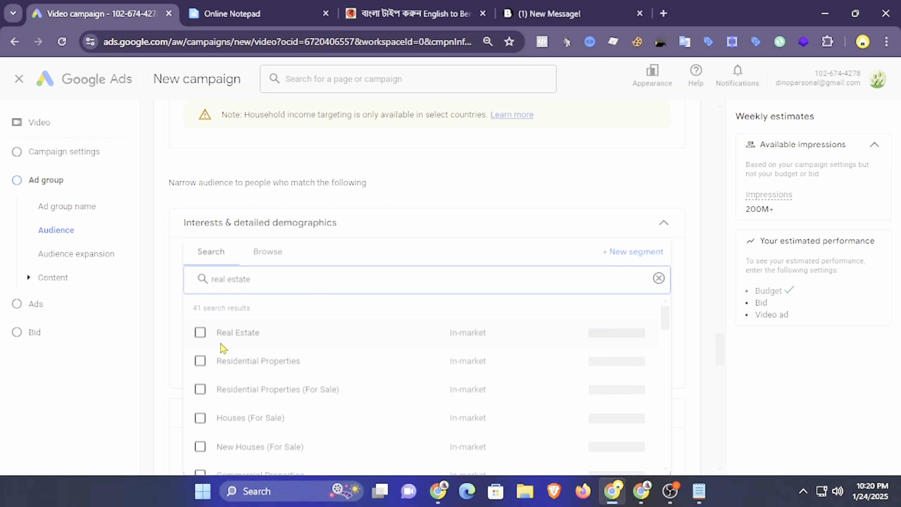
pyautogui.moveTo(476, 337)
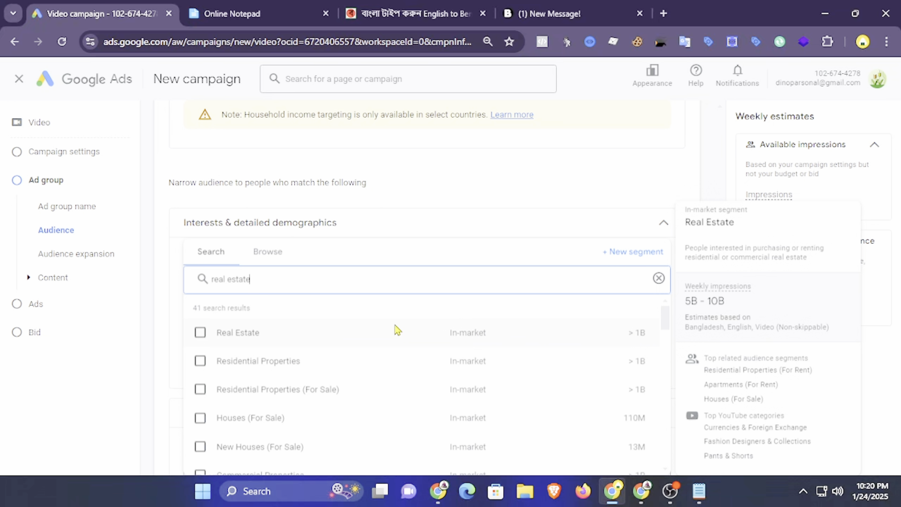
pyautogui.moveTo(292, 362)
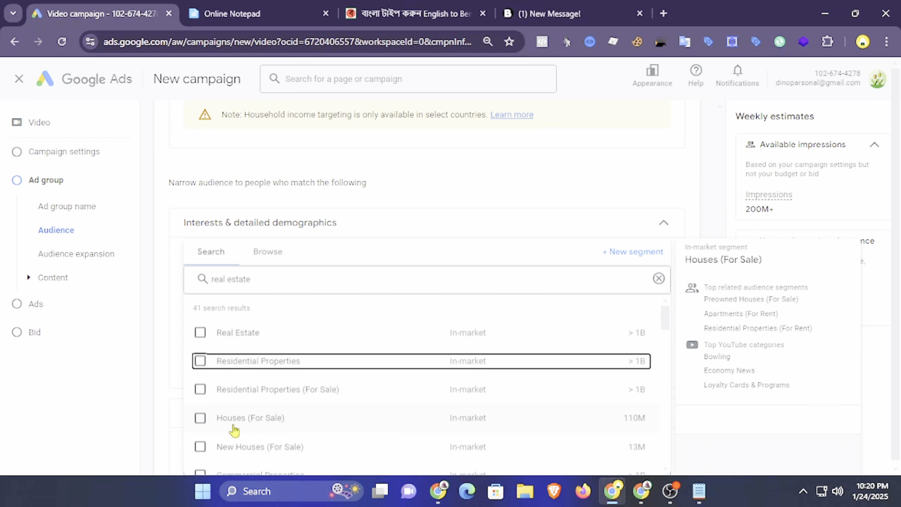
pyautogui.scroll(-3, 374, 422)
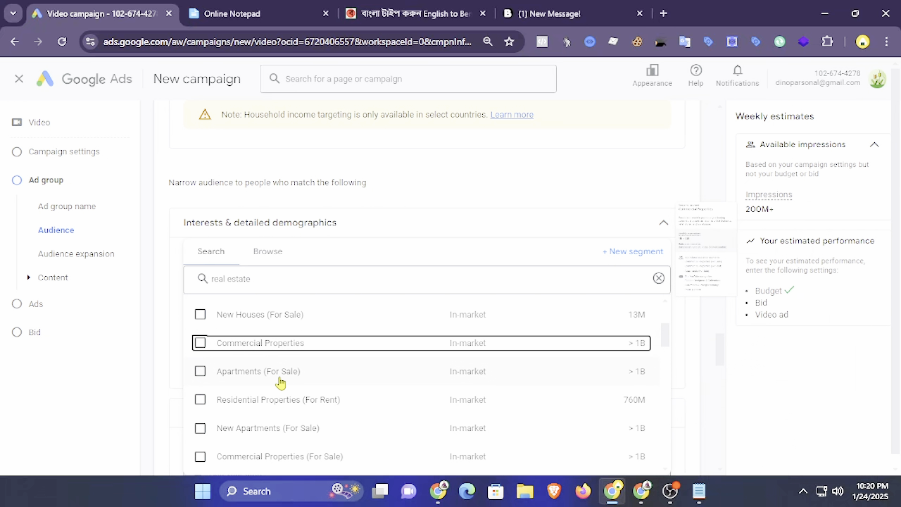
pyautogui.scroll(-2, 280, 415)
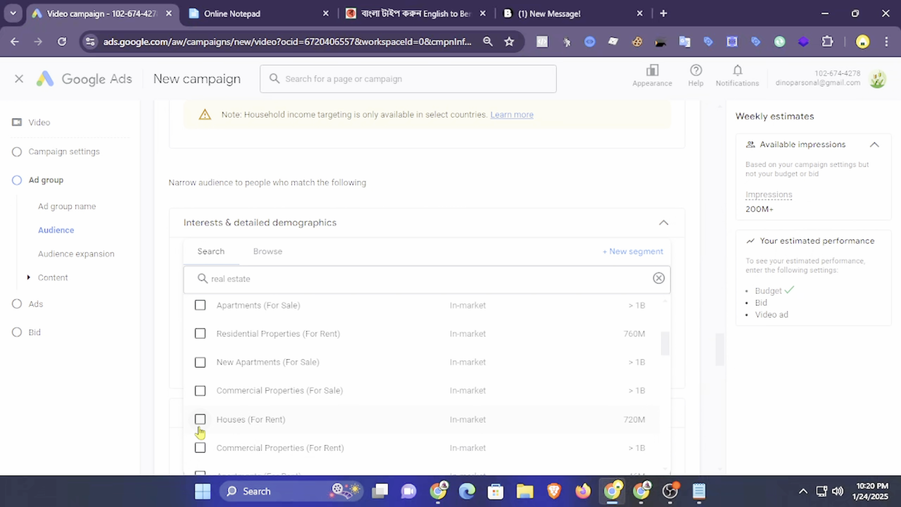
pyautogui.moveTo(203, 417)
pyautogui.scroll(3, 257, 408)
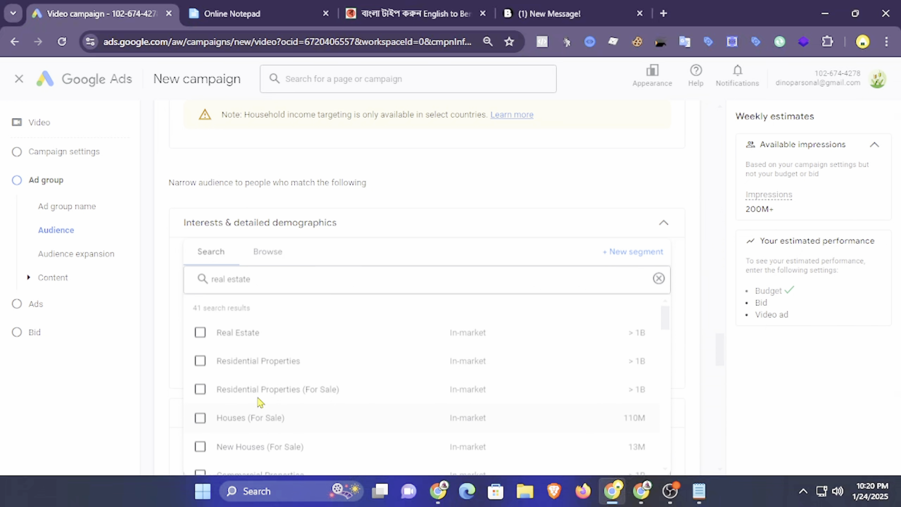
# Browse the interest and demographic segment categories and check the available custom interests.
pyautogui.click(266, 252)
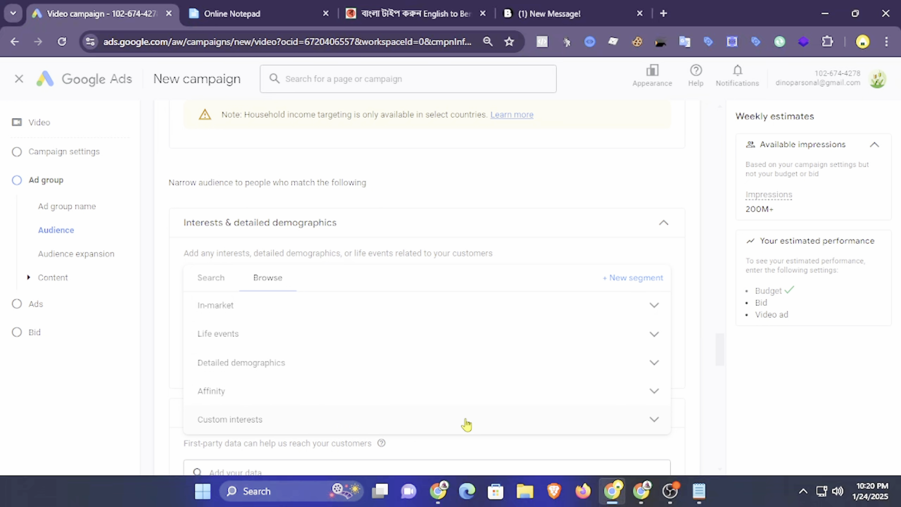
pyautogui.click(653, 423)
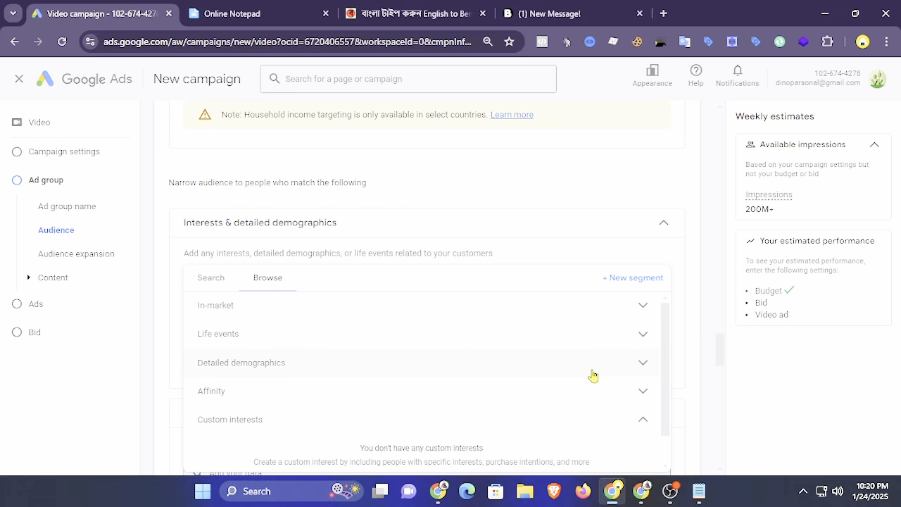
pyautogui.click(634, 395)
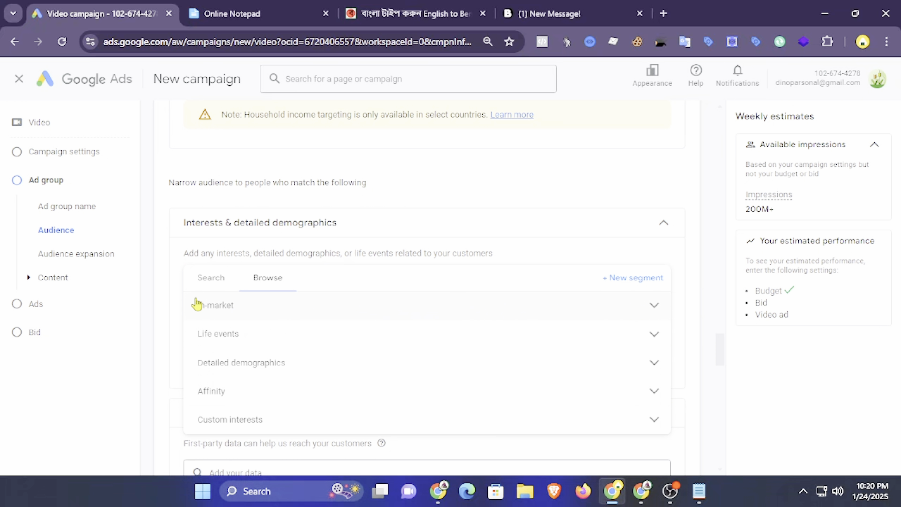
# Add the in-market segments Real Estate, Houses (For Sale), Residential Properties (For Sale) and Residential Properties from the "real estate" search to the audience.
pyautogui.click(229, 278)
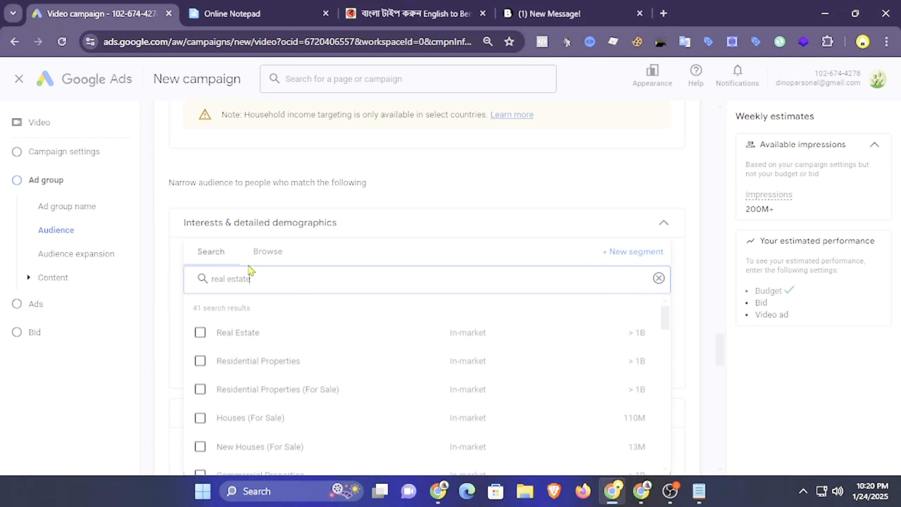
pyautogui.click(200, 333)
pyautogui.click(201, 417)
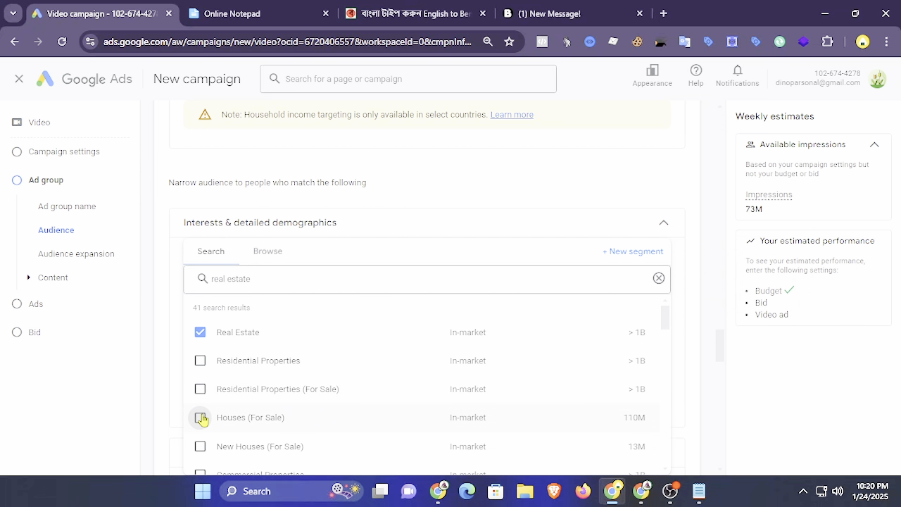
pyautogui.click(200, 389)
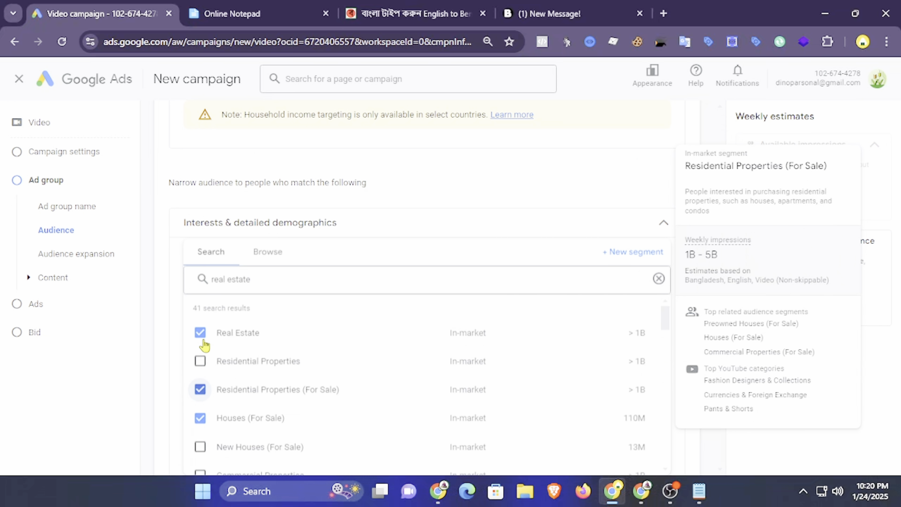
pyautogui.click(202, 361)
pyautogui.scroll(-3, 229, 363)
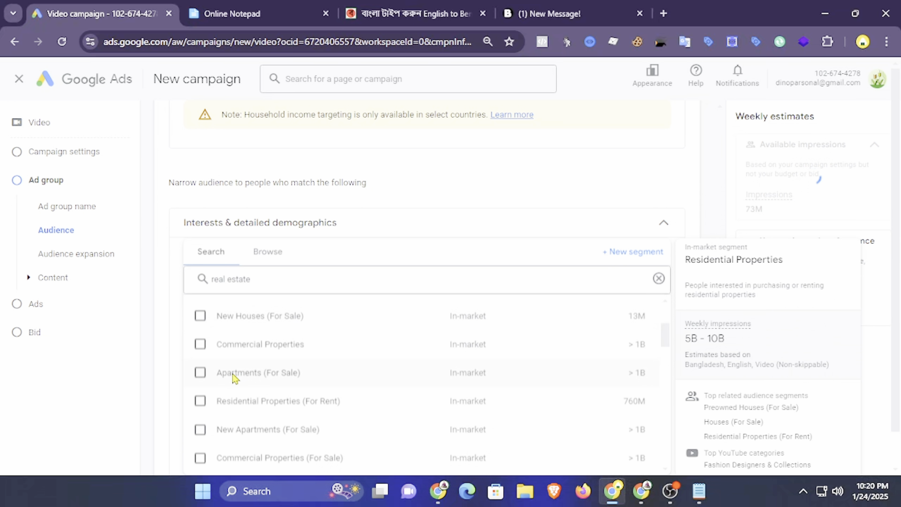
pyautogui.scroll(3, 231, 372)
pyautogui.click(449, 194)
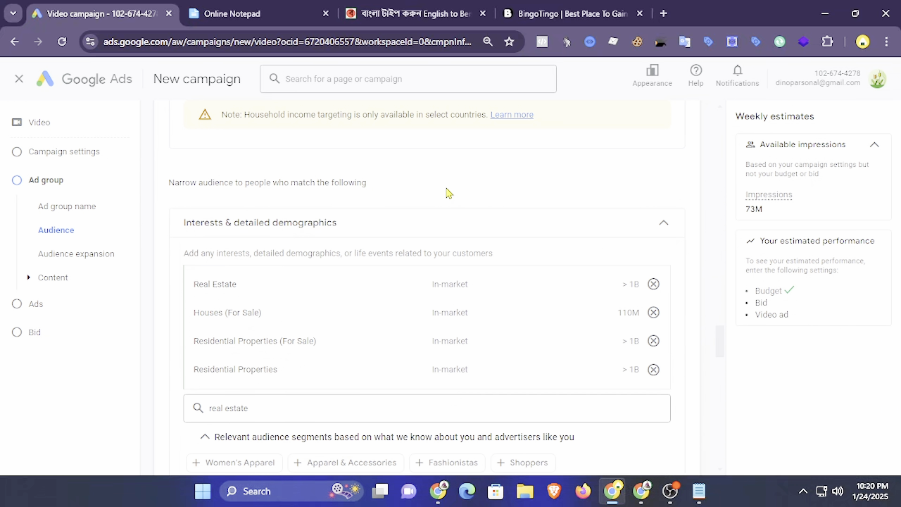
# Browse the audience's first-party data segments and expand the custom combination group.
pyautogui.scroll(-5, 354, 248)
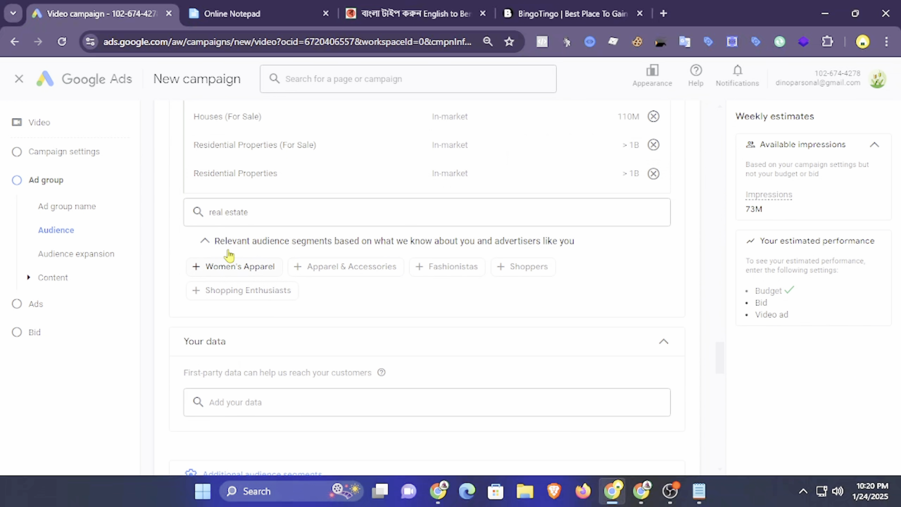
pyautogui.scroll(-2, 248, 266)
pyautogui.click(289, 334)
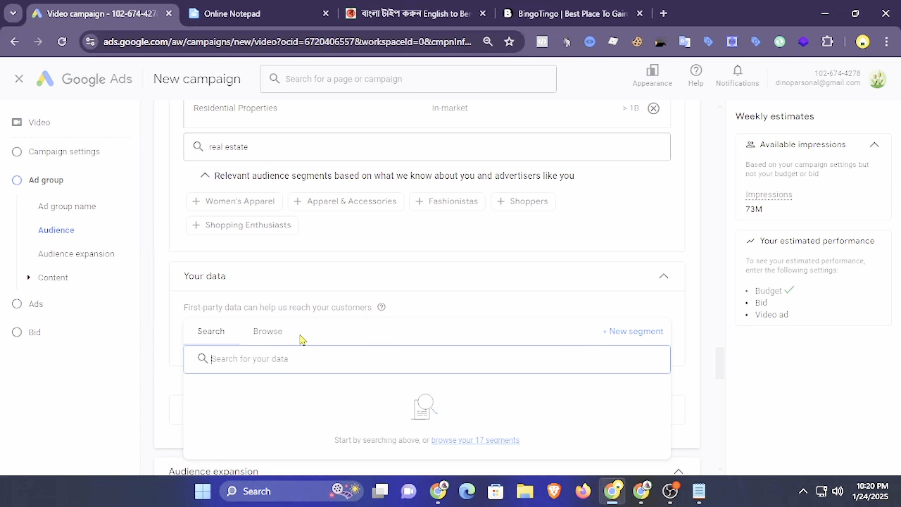
pyautogui.click(265, 337)
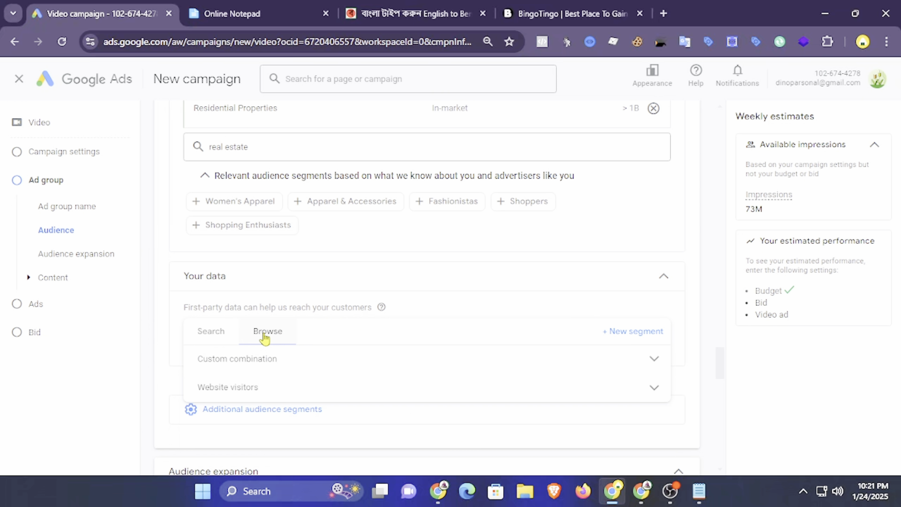
pyautogui.click(328, 360)
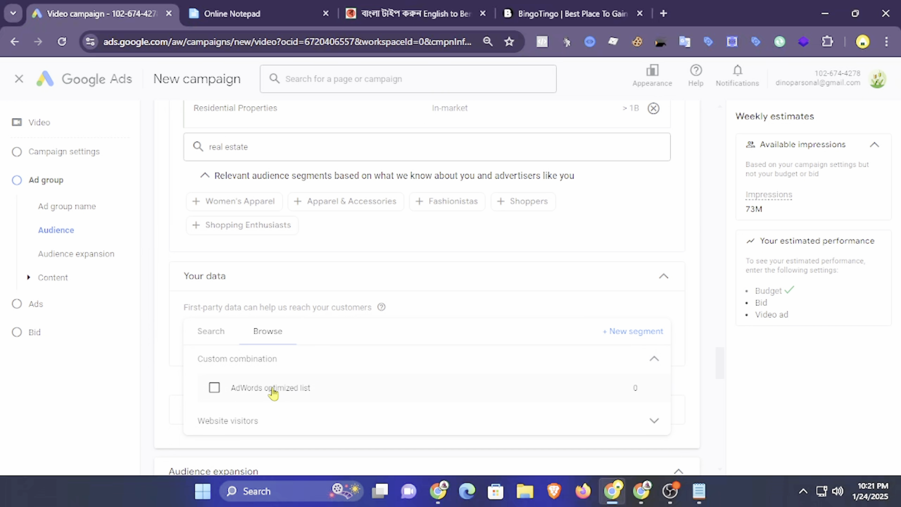
# Examine the website visitor segments available under Your data without selecting any of them.
pyautogui.click(654, 360)
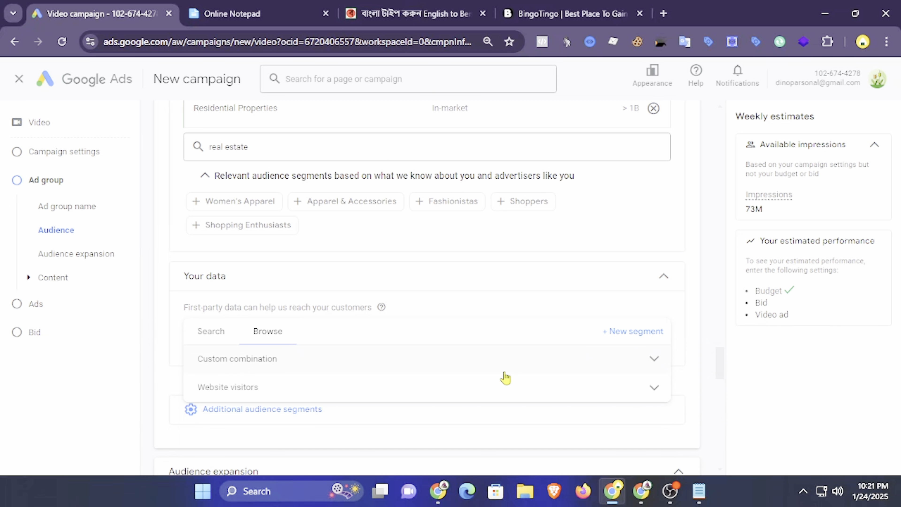
pyautogui.click(420, 389)
pyautogui.scroll(-1, 419, 356)
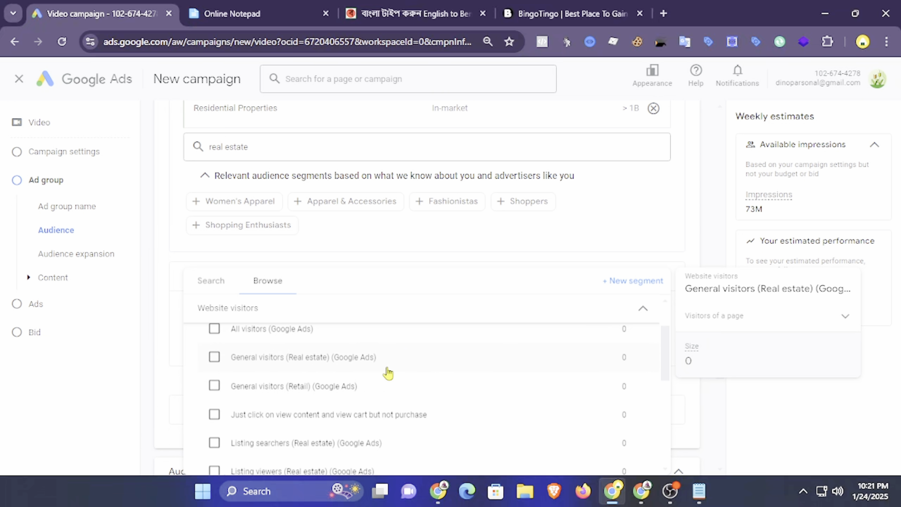
pyautogui.scroll(-5, 376, 369)
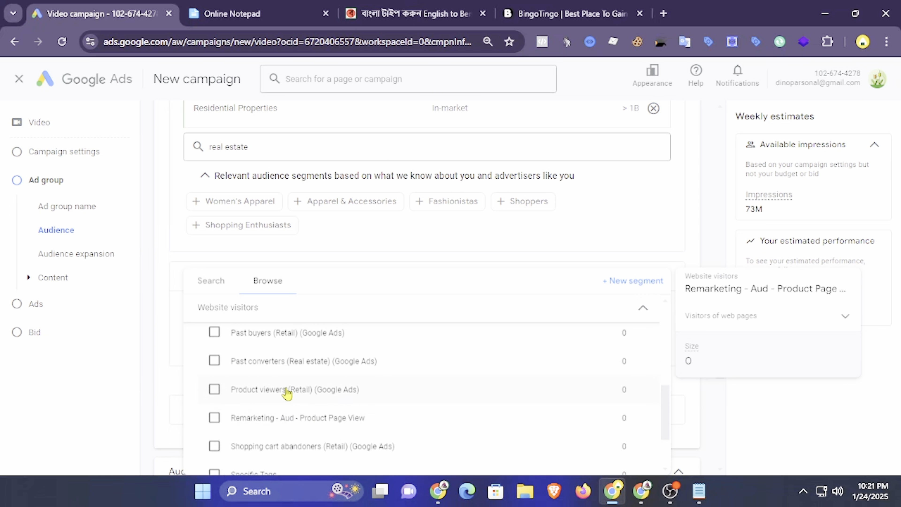
pyautogui.scroll(-2, 336, 404)
pyautogui.scroll(1, 333, 406)
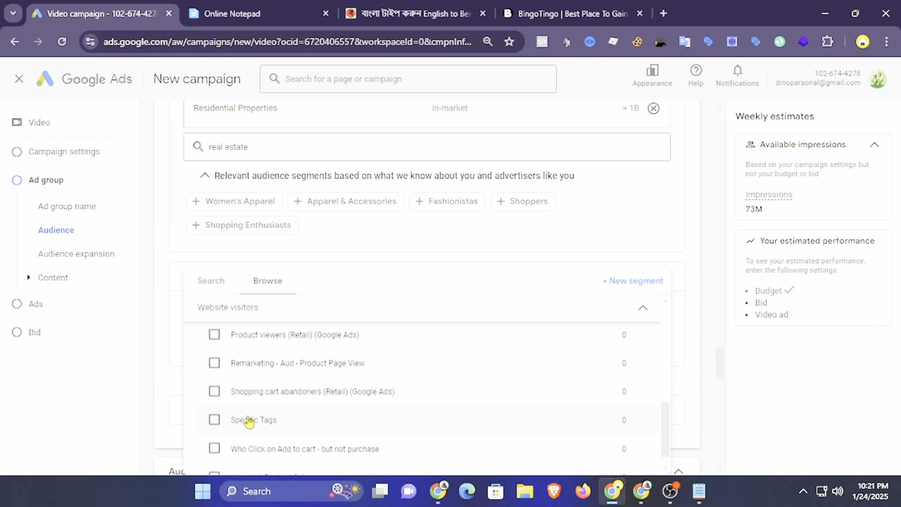
pyautogui.scroll(-1, 253, 423)
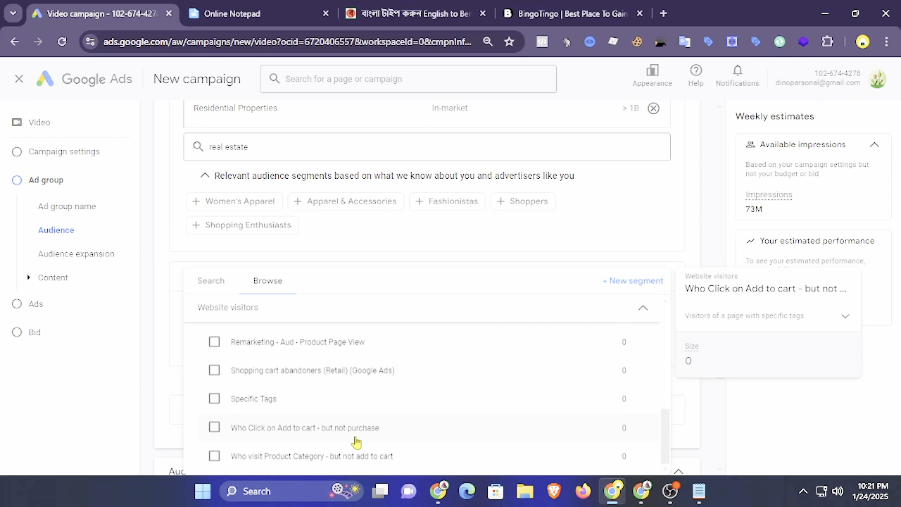
pyautogui.click(210, 281)
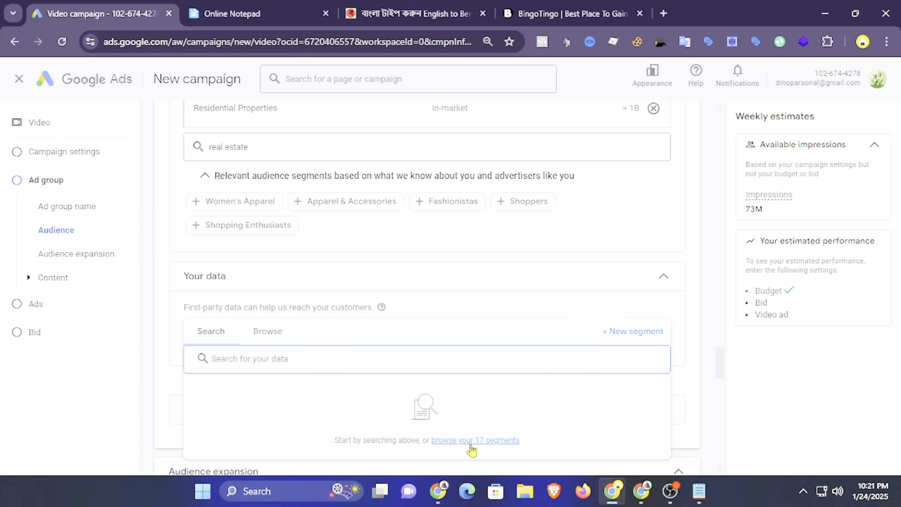
pyautogui.click(704, 348)
# Add the Custom search terms section to the audience from the additional audience segments.
pyautogui.scroll(-3, 507, 334)
pyautogui.click(268, 281)
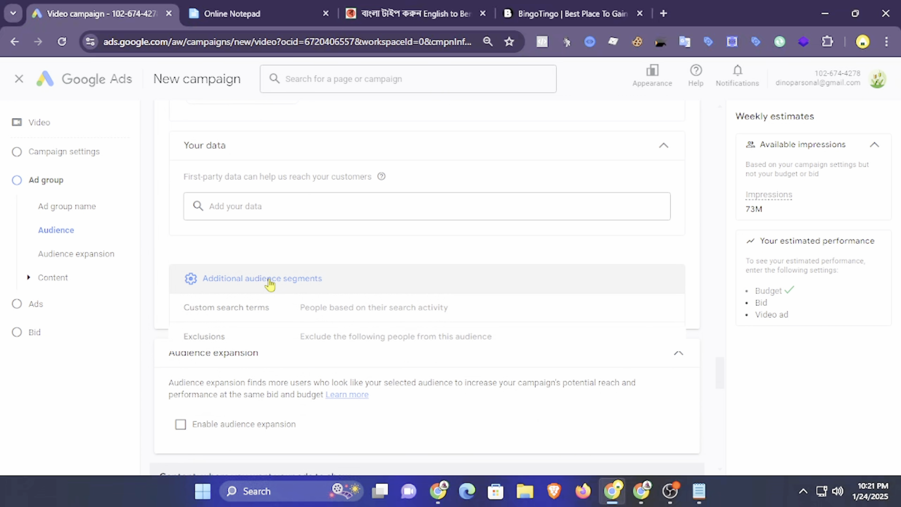
pyautogui.click(391, 317)
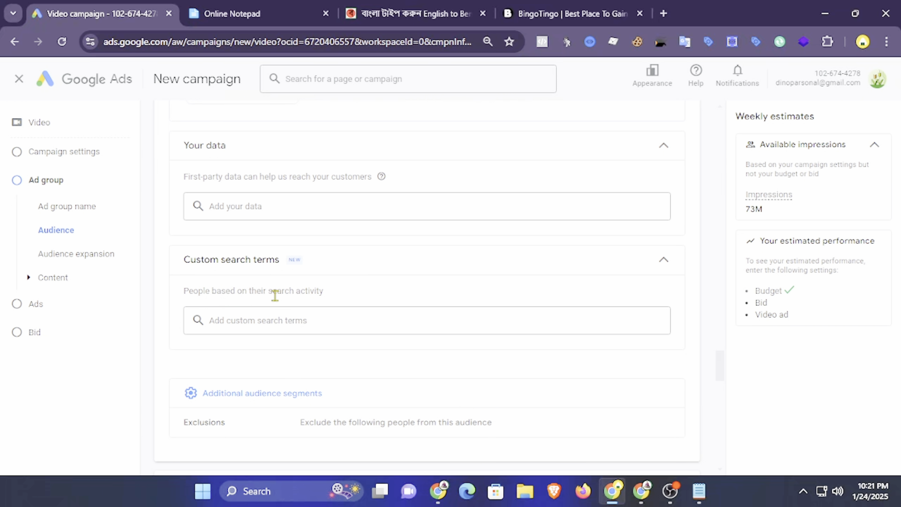
# Search the custom search terms for "real estate in usa" and clear the query.
pyautogui.click(308, 321)
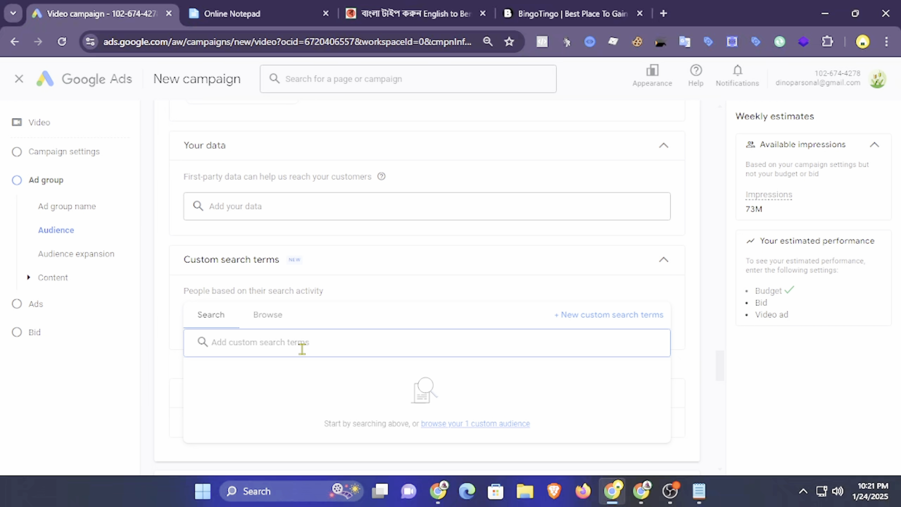
pyautogui.write('real estate')
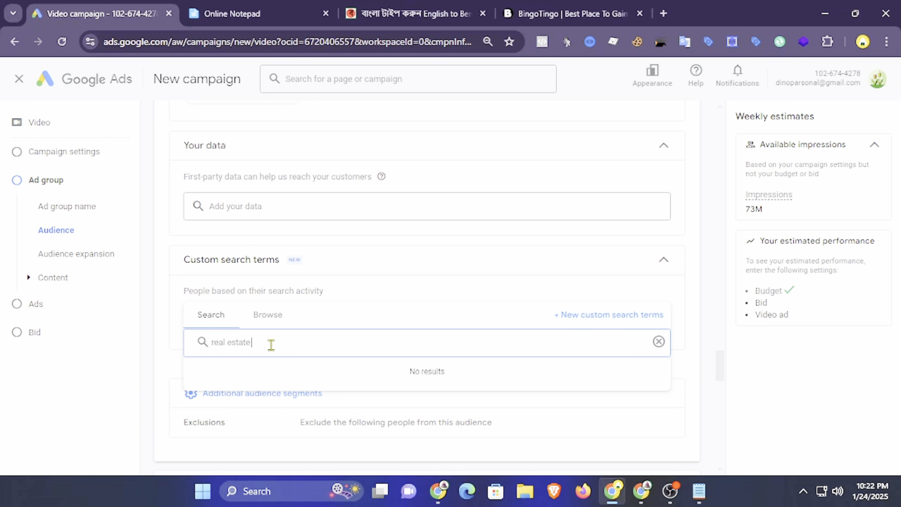
pyautogui.write('i')
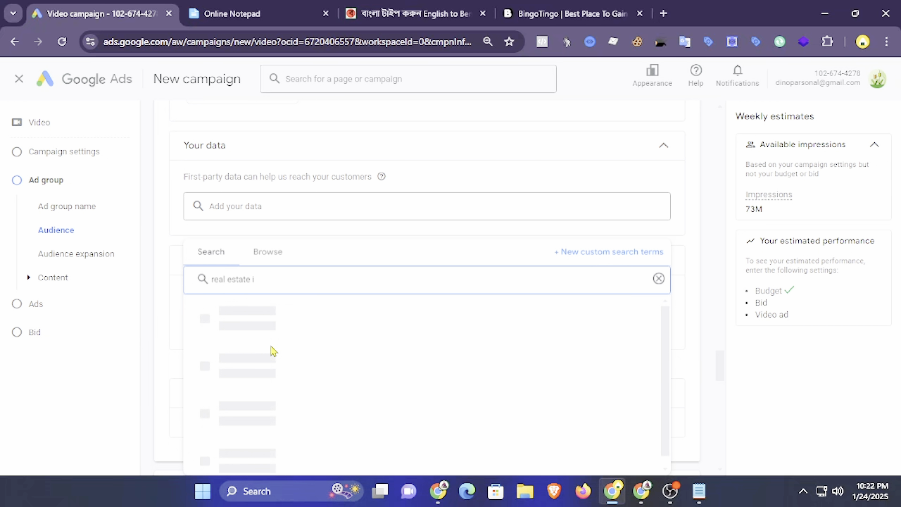
pyautogui.write('nn usa')
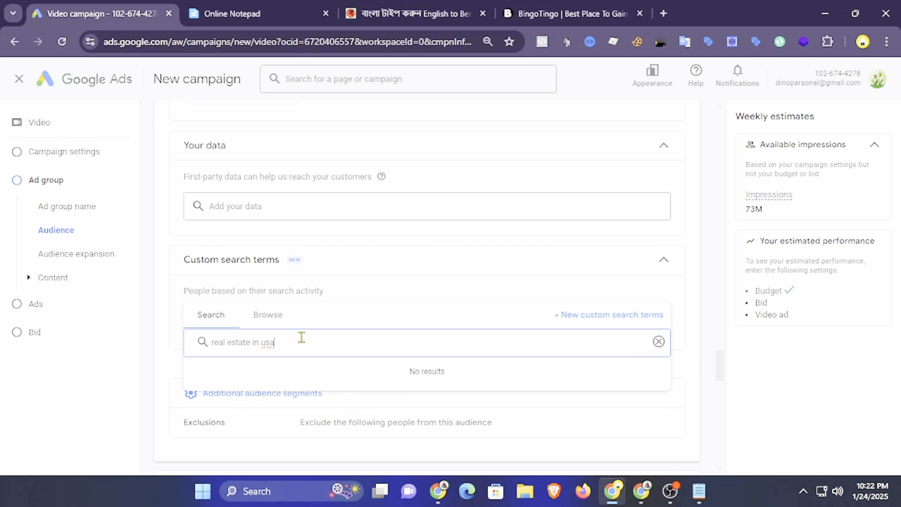
pyautogui.moveTo(275, 341); pyautogui.dragTo(197, 349)
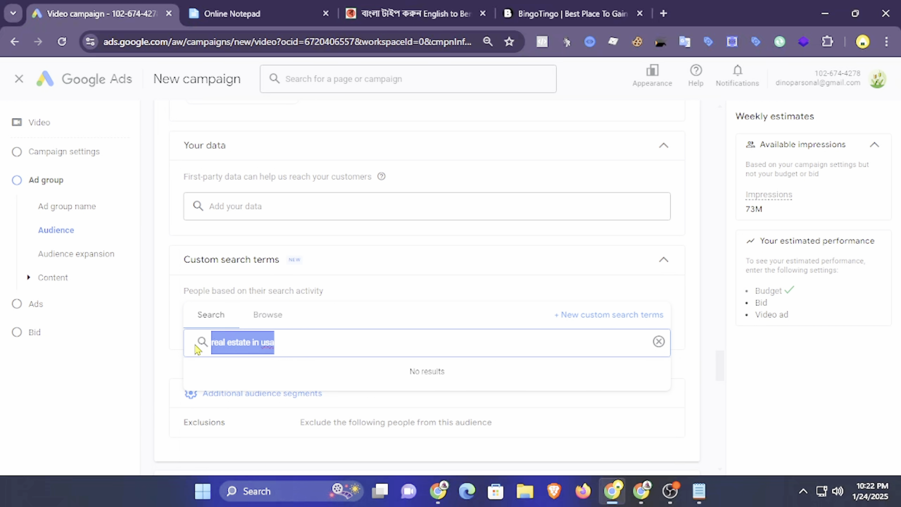
pyautogui.press('BackSpace')
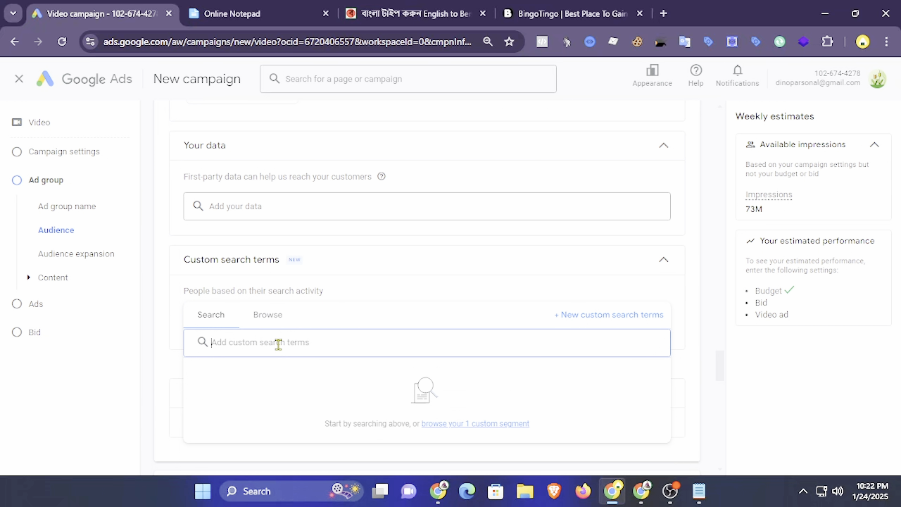
# Look at the existing custom search term audiences and collapse the additional audience segments list.
pyautogui.click(267, 315)
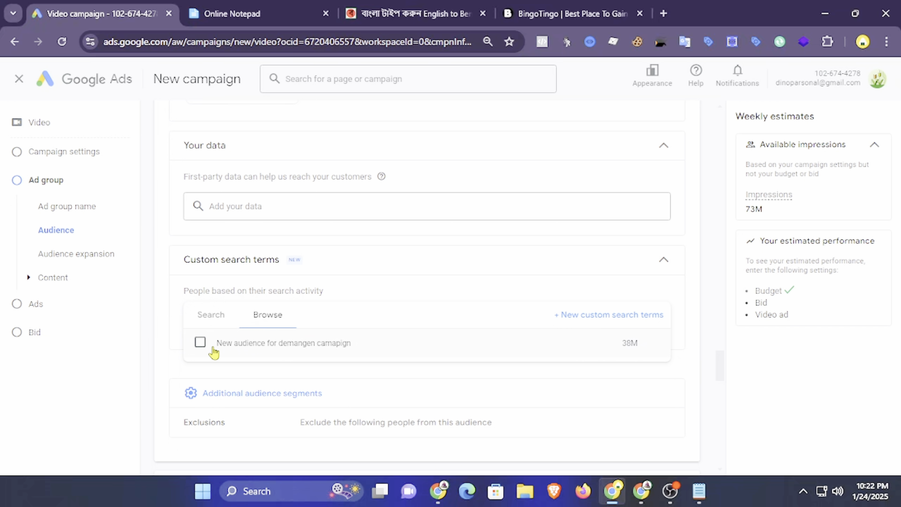
pyautogui.moveTo(282, 357)
pyautogui.click(314, 396)
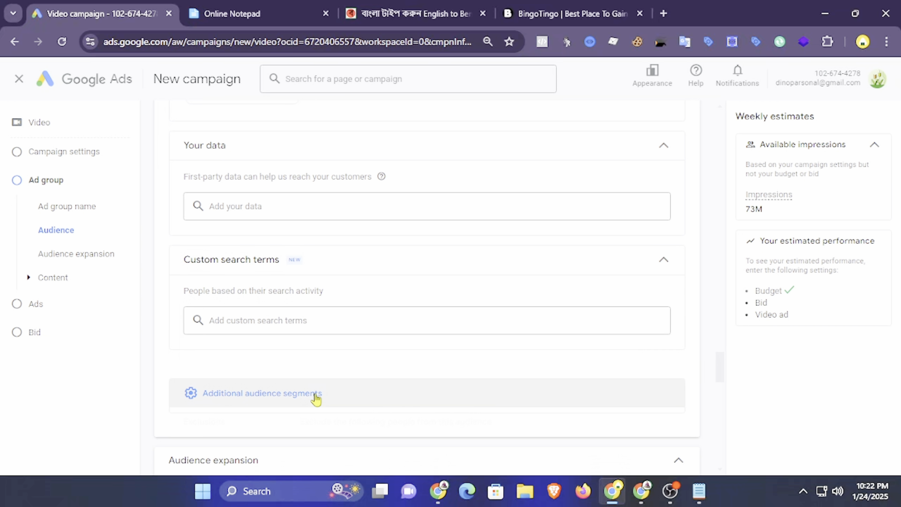
# Look at the Keywords settings under Content and collapse them again.
pyautogui.scroll(-3, 291, 303)
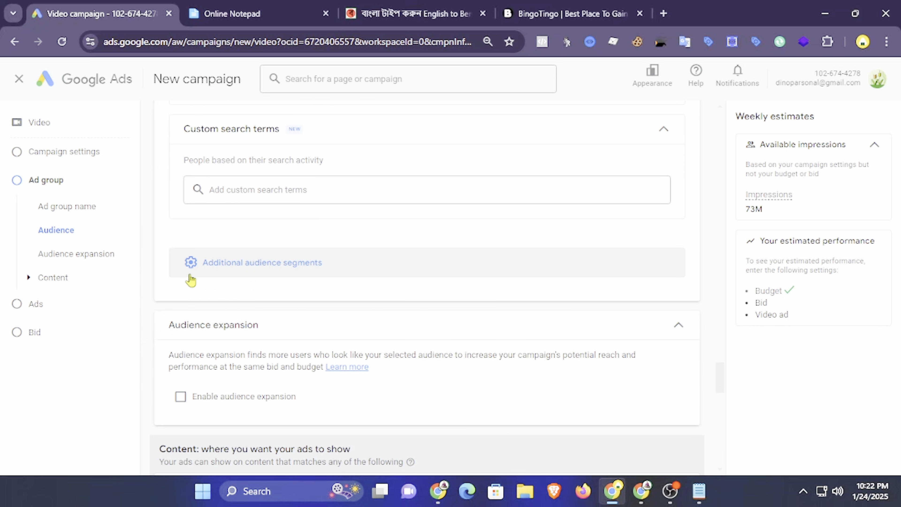
pyautogui.scroll(-3, 239, 297)
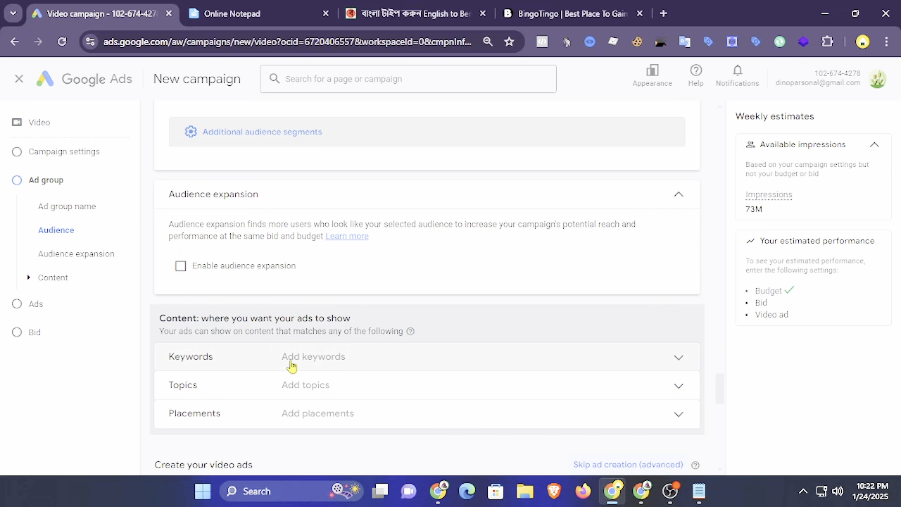
pyautogui.click(397, 361)
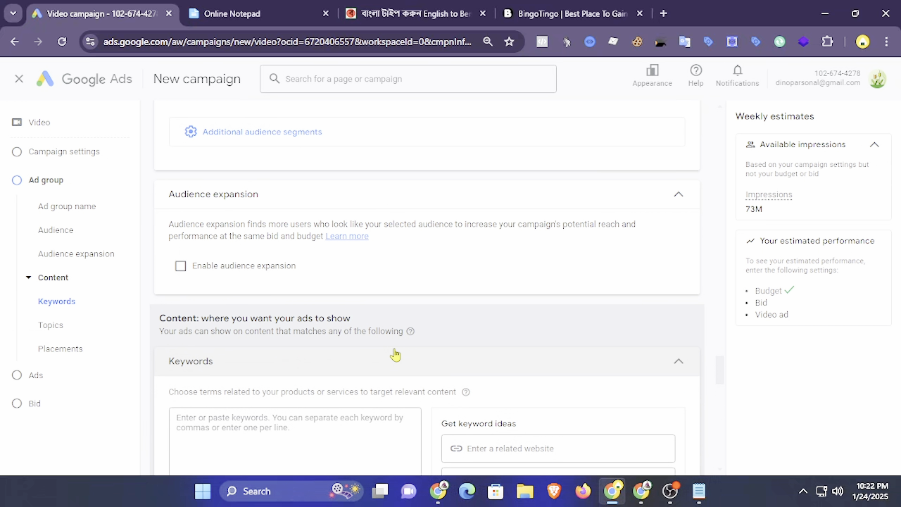
pyautogui.scroll(-3, 393, 348)
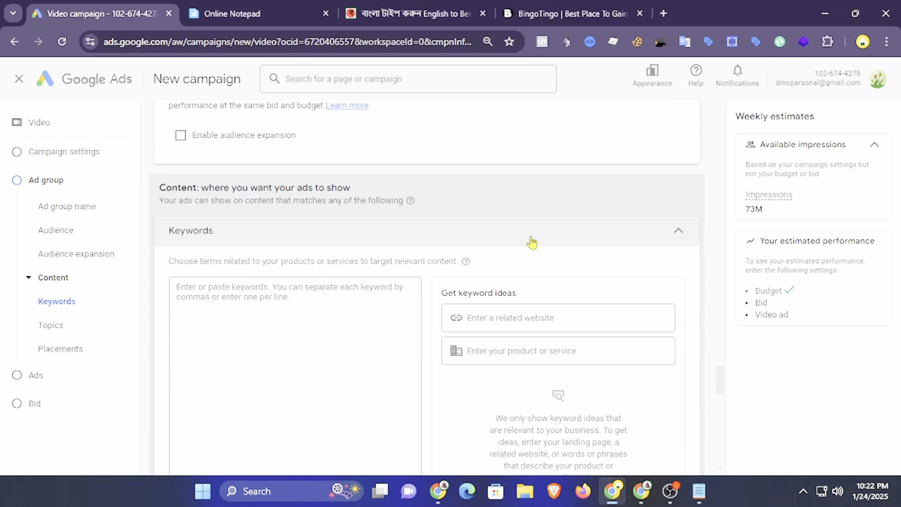
pyautogui.click(680, 230)
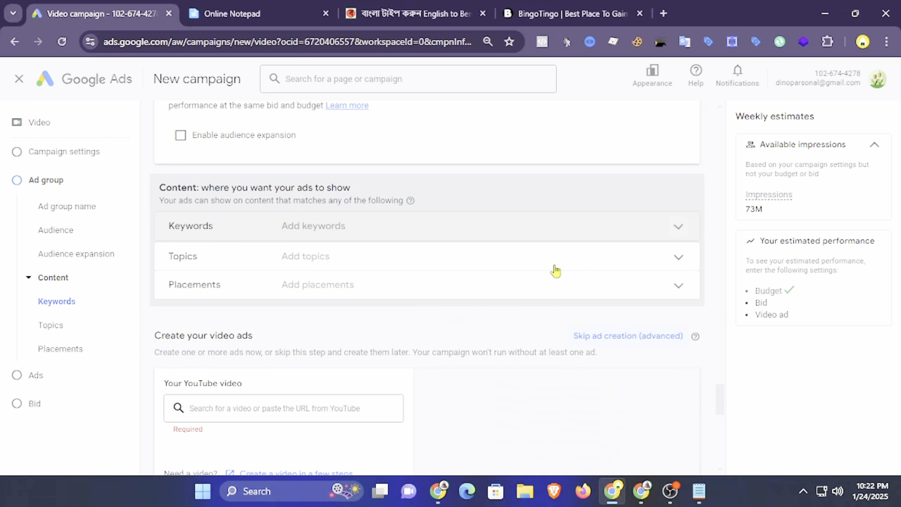
# Open the Topics settings and look through the main topic categories.
pyautogui.click(398, 261)
pyautogui.scroll(-3, 355, 266)
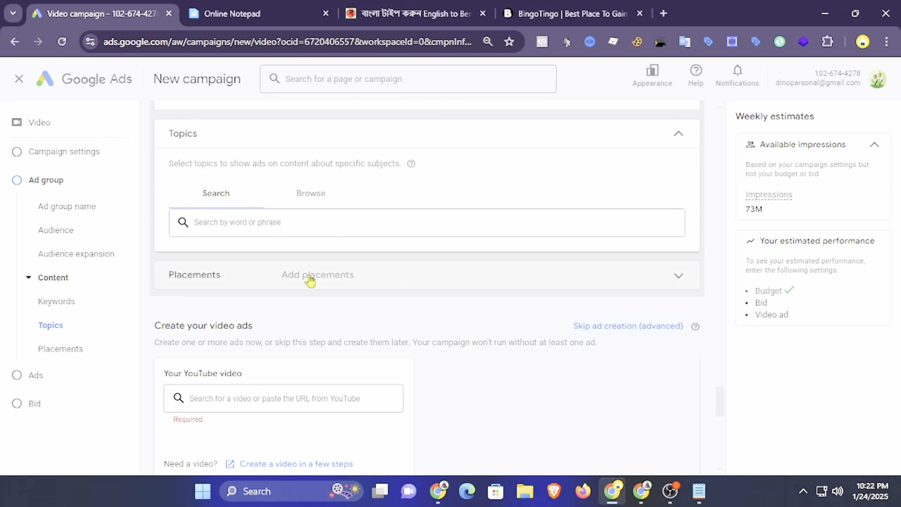
pyautogui.click(311, 197)
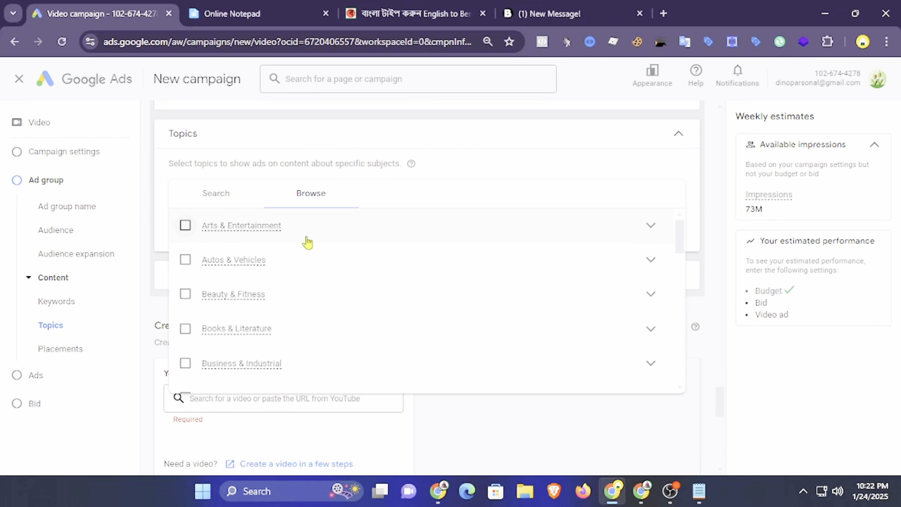
pyautogui.scroll(-6, 286, 309)
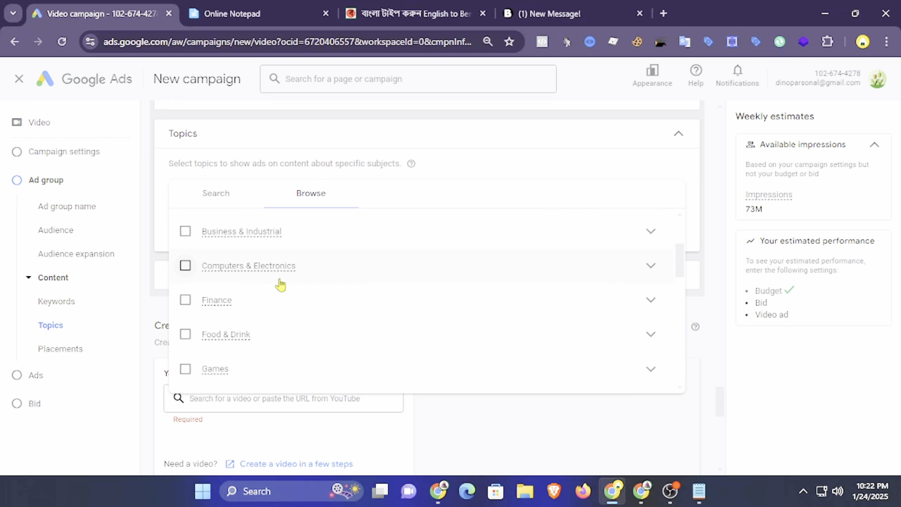
pyautogui.scroll(-2, 283, 320)
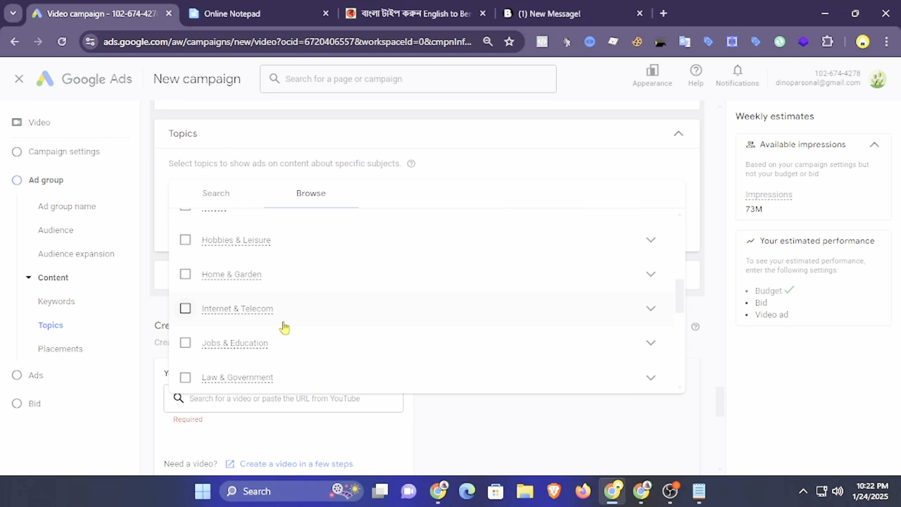
# Expand the Home & Garden topic and examine its subtopics.
pyautogui.click(650, 274)
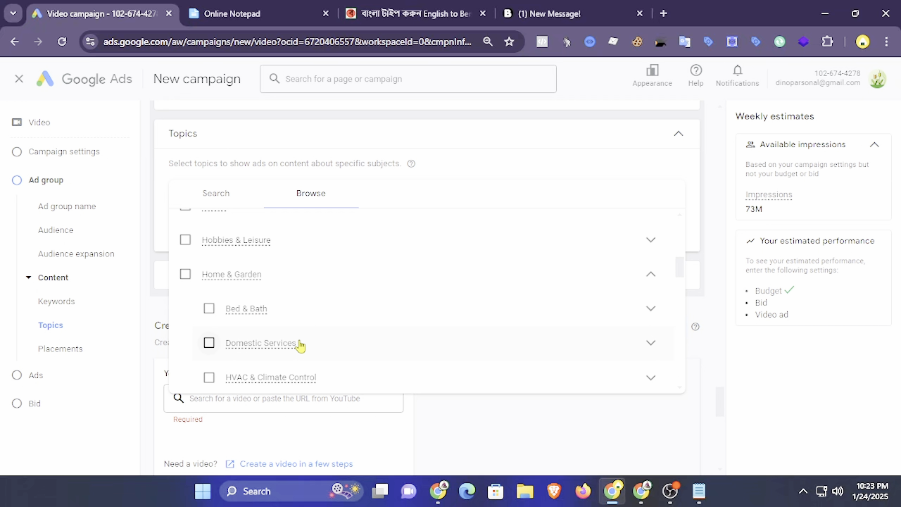
pyautogui.scroll(-2, 300, 345)
pyautogui.scroll(-2, 354, 334)
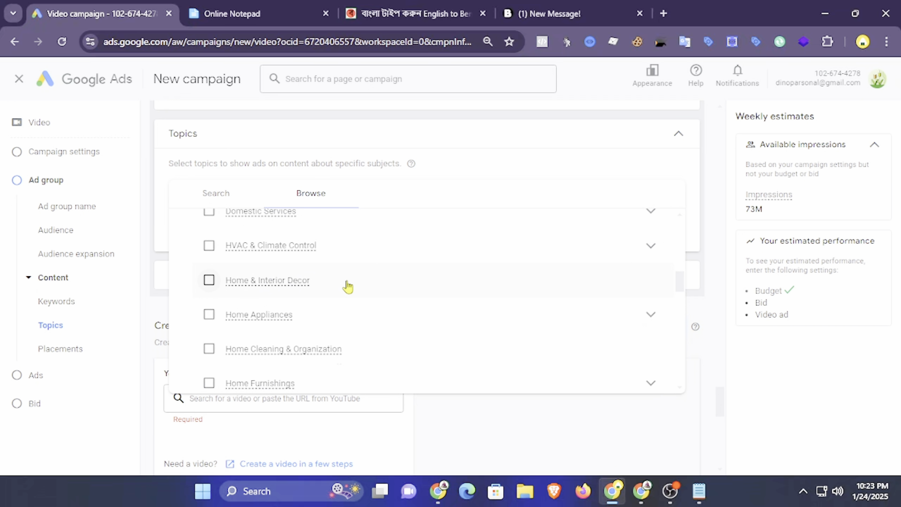
pyautogui.scroll(-2, 340, 298)
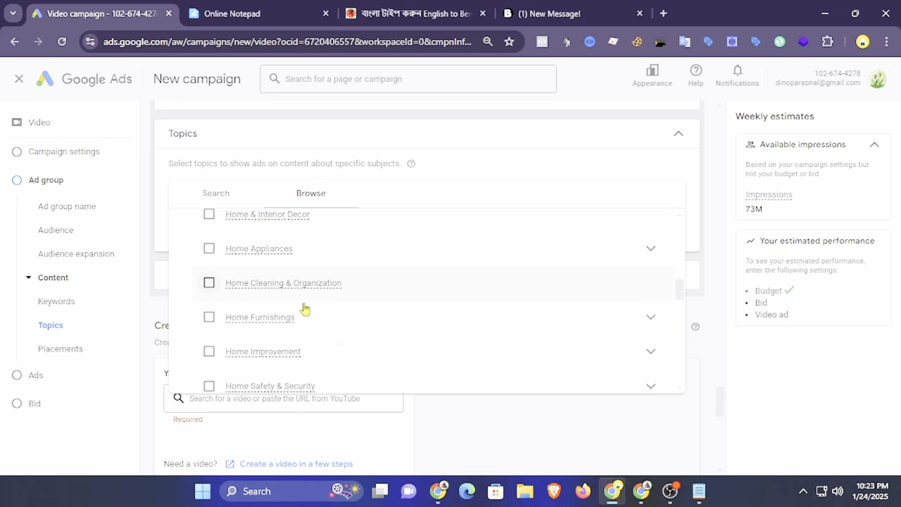
pyautogui.scroll(-2, 301, 307)
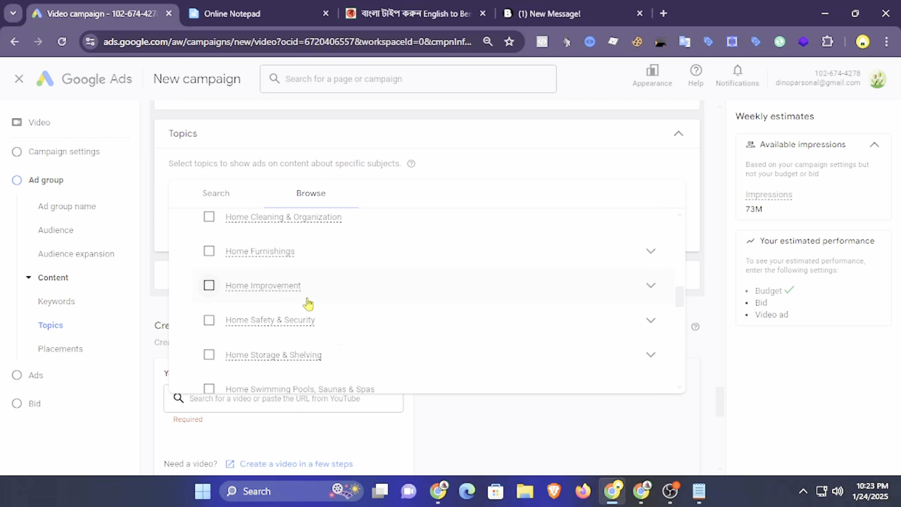
pyautogui.scroll(-2, 307, 304)
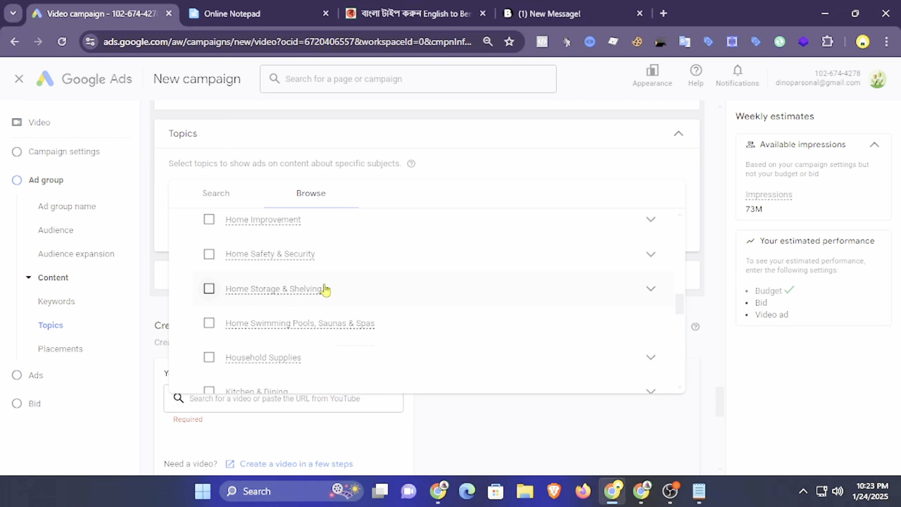
pyautogui.scroll(-2, 324, 291)
pyautogui.scroll(-2, 312, 294)
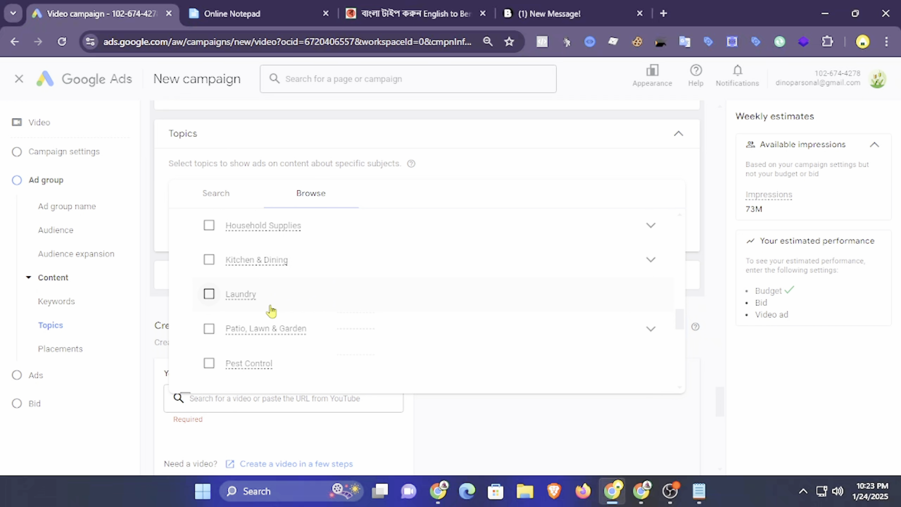
pyautogui.scroll(-2, 273, 312)
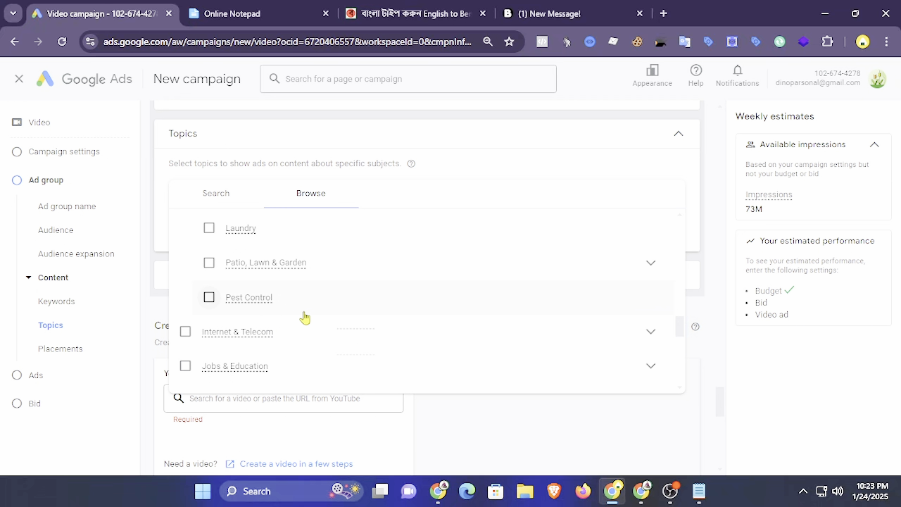
# Expand Household Supplies within Home & Garden and look through its subtopics.
pyautogui.scroll(2, 304, 317)
pyautogui.scroll(2, 303, 317)
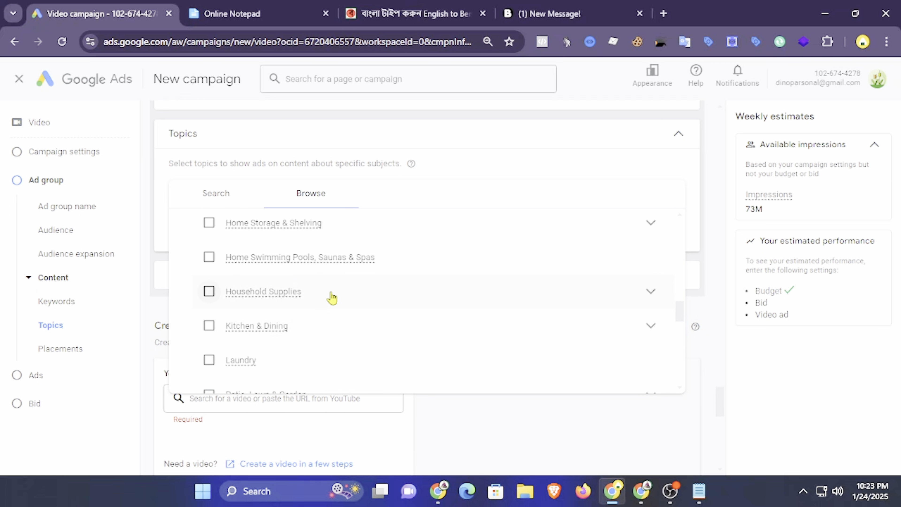
pyautogui.click(649, 291)
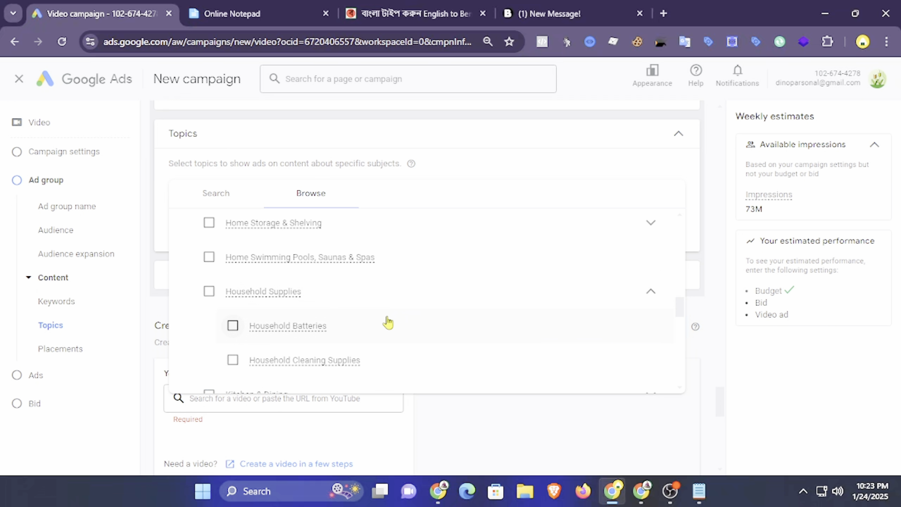
pyautogui.scroll(-2, 355, 340)
pyautogui.scroll(4, 390, 301)
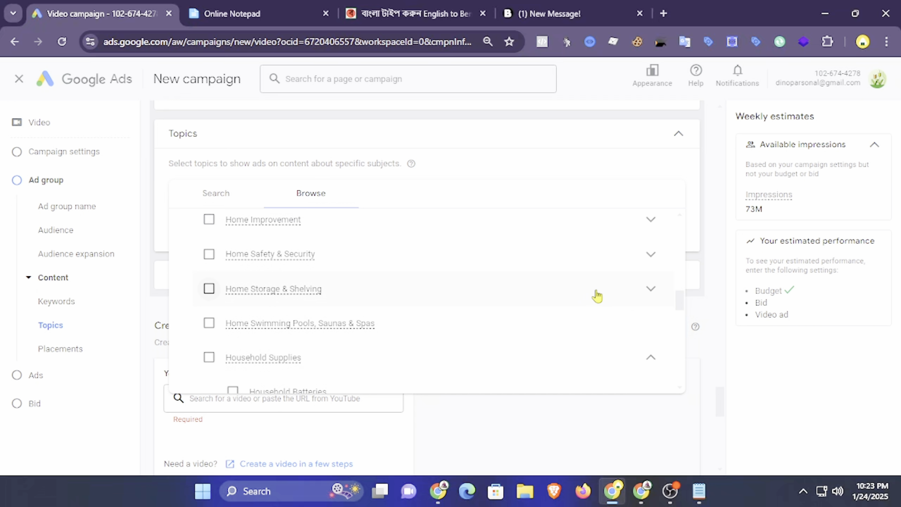
pyautogui.click(606, 293)
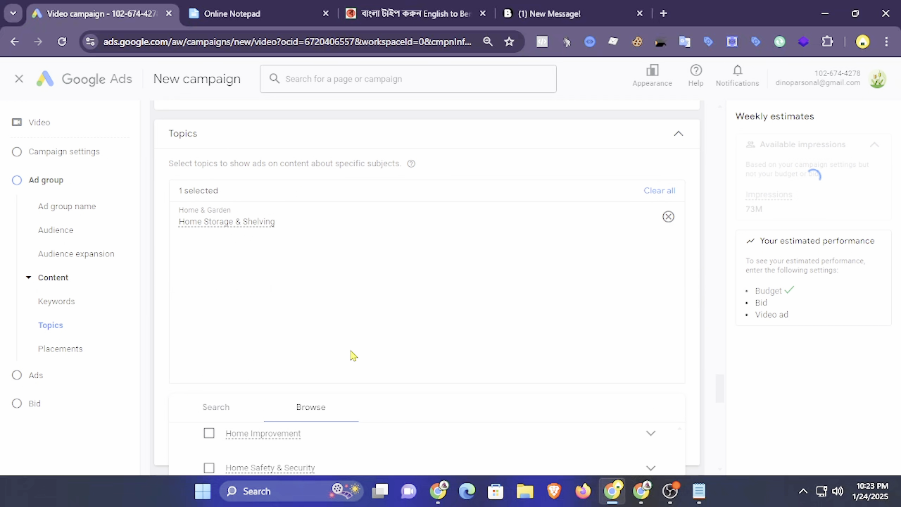
pyautogui.scroll(-3, 352, 354)
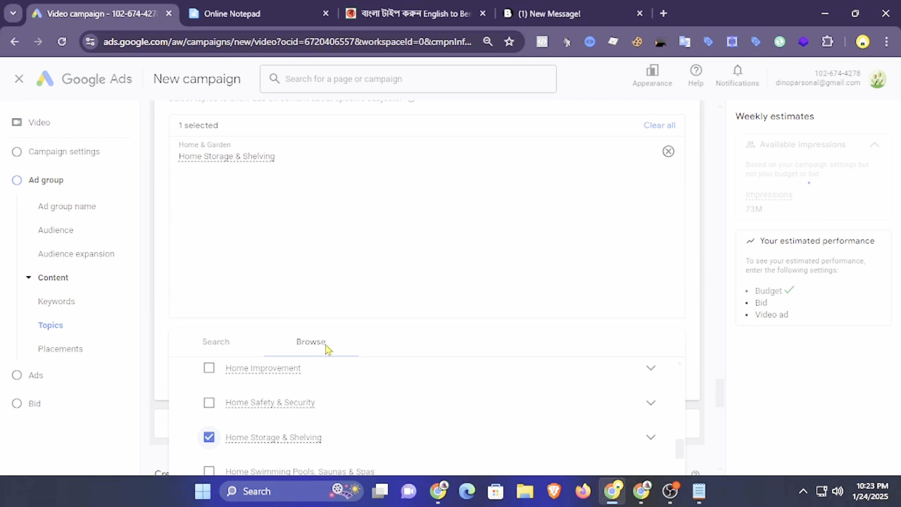
pyautogui.click(650, 373)
pyautogui.scroll(-2, 420, 395)
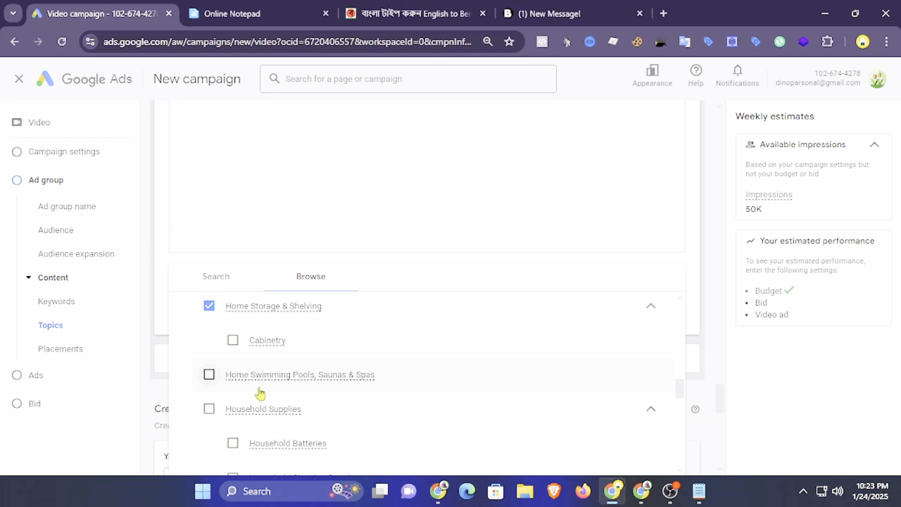
pyautogui.click(213, 308)
pyautogui.scroll(-3, 260, 364)
pyautogui.scroll(-3, 260, 363)
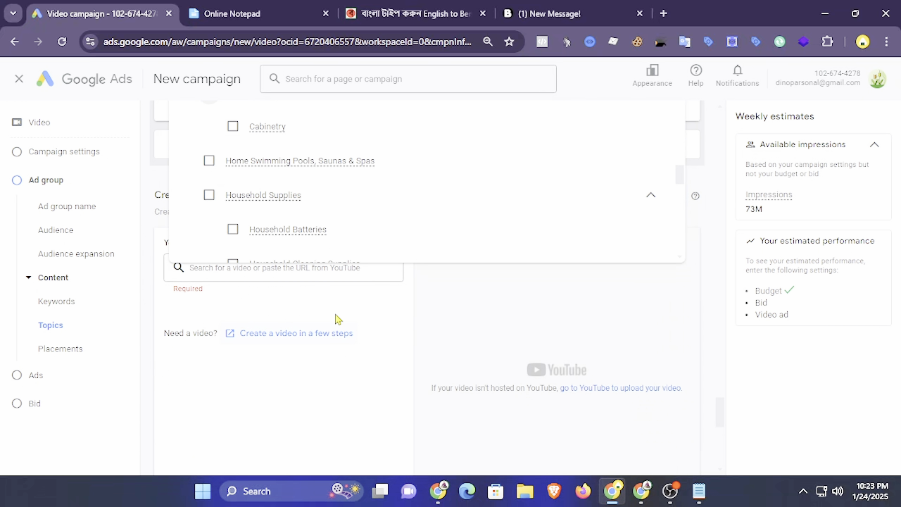
# Expand Home Appliances within the Home & Garden topics and look through its subtopics.
pyautogui.scroll(6, 337, 317)
pyautogui.scroll(2, 339, 248)
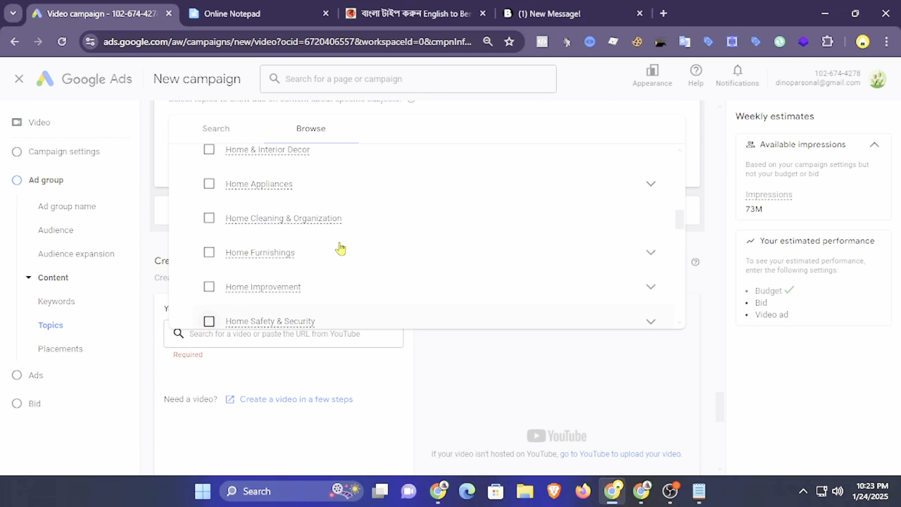
pyautogui.scroll(2, 382, 217)
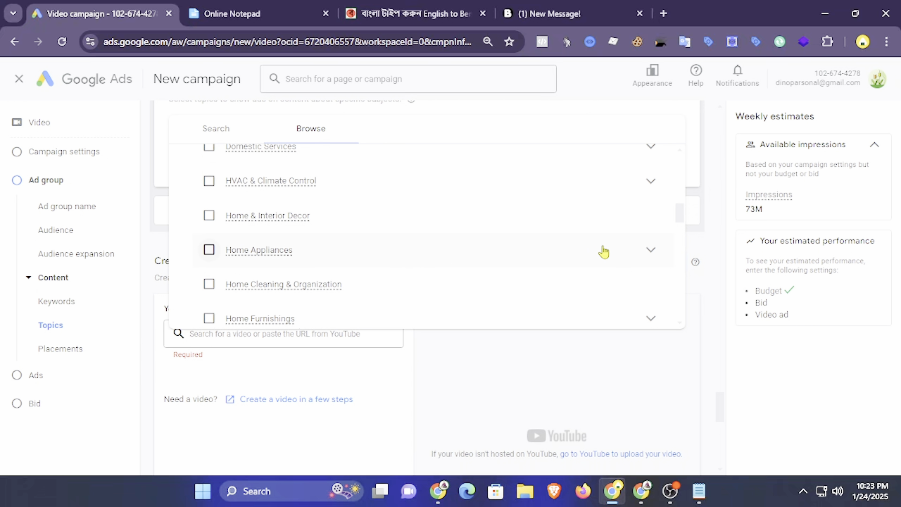
pyautogui.click(652, 252)
pyautogui.scroll(-2, 390, 272)
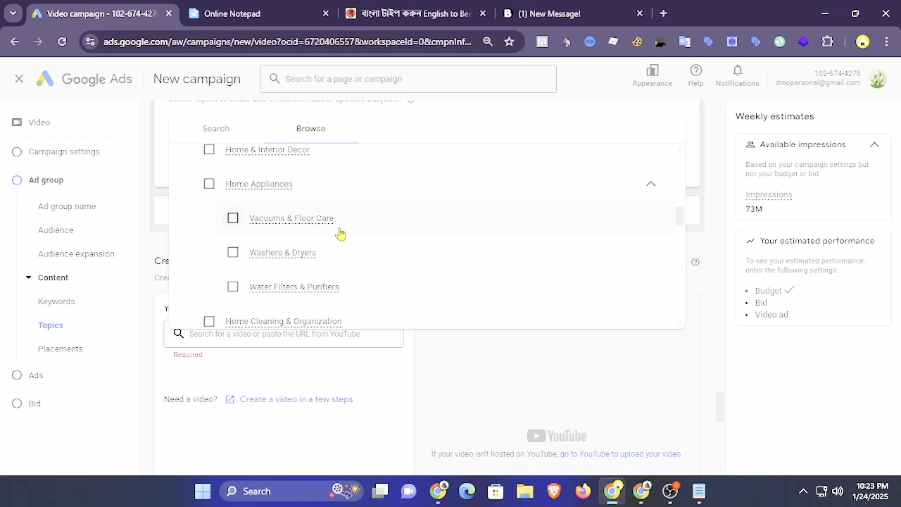
pyautogui.scroll(-2, 288, 273)
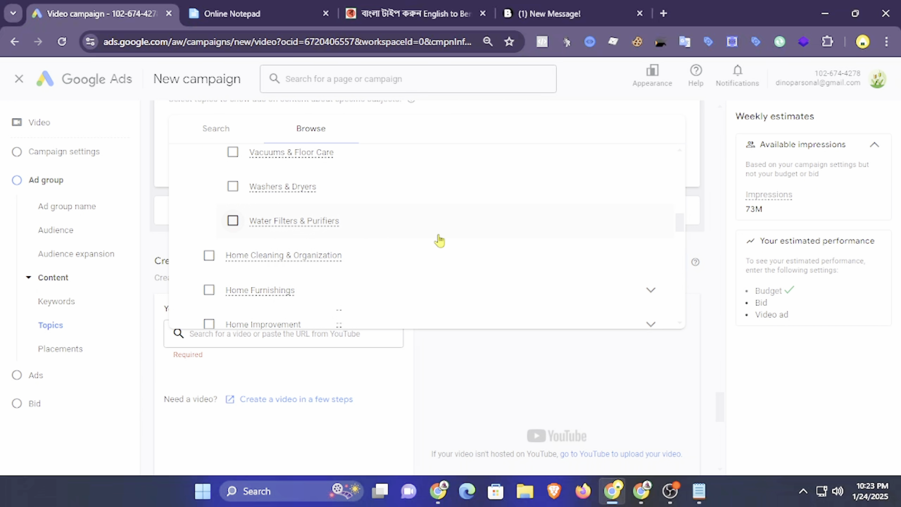
# Search the topics for "real estate" and add the main Real Estate topic to the targeting.
pyautogui.scroll(12, 438, 245)
pyautogui.click(231, 135)
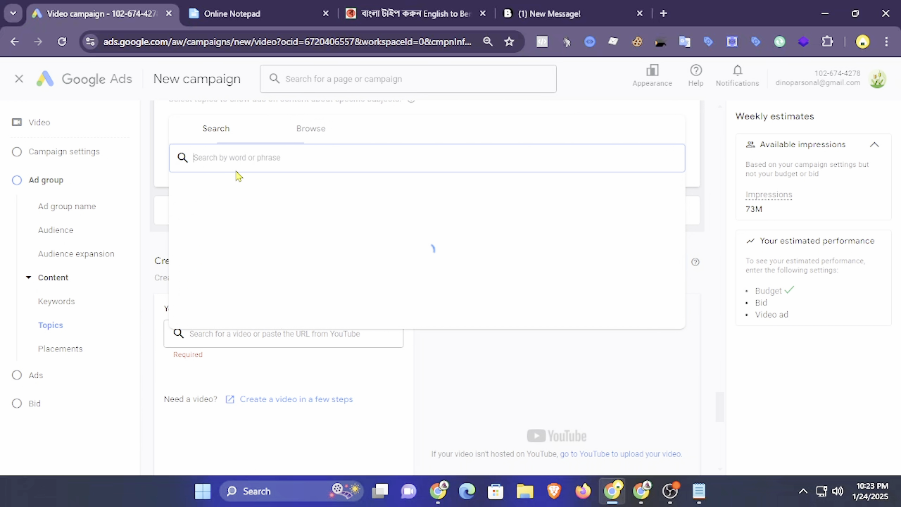
pyautogui.write('r')
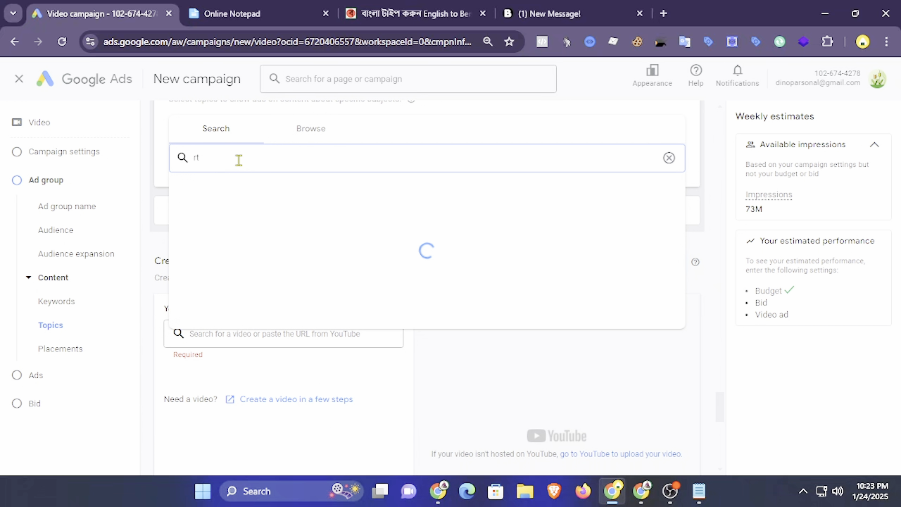
pyautogui.write('eal estate')
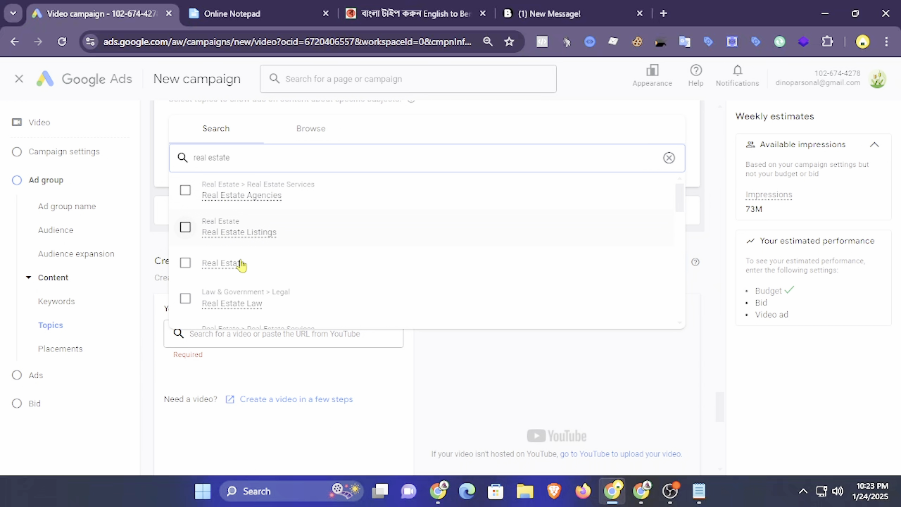
pyautogui.click(192, 268)
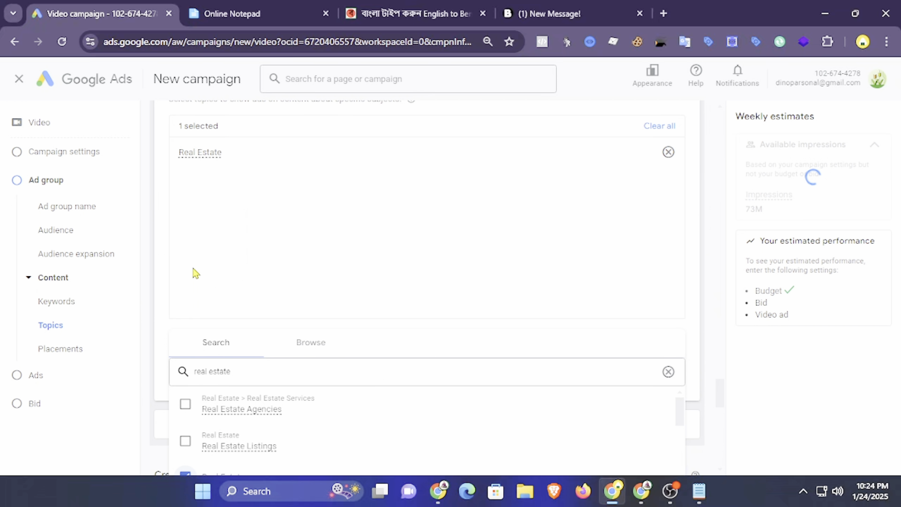
# Add the Real Estate Services, Residential Rentals and Commercial Properties topics from the search results.
pyautogui.scroll(-2, 272, 355)
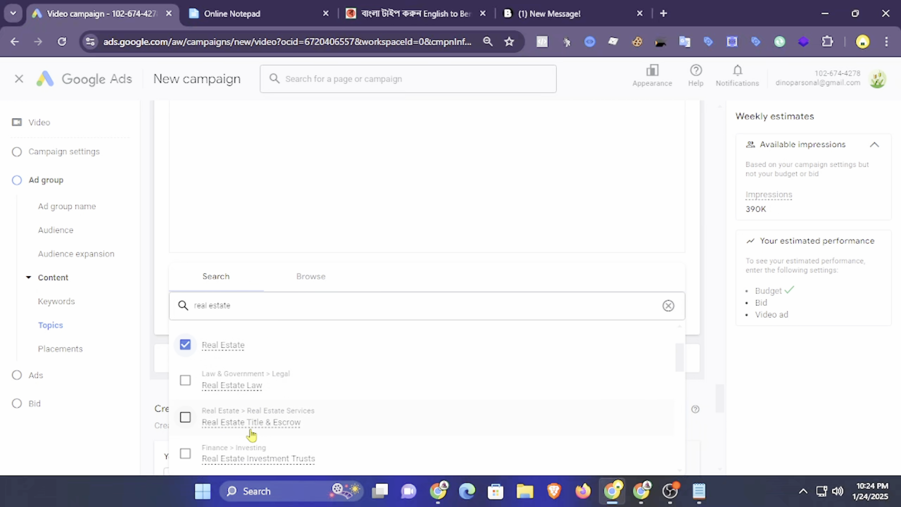
pyautogui.scroll(-2, 280, 425)
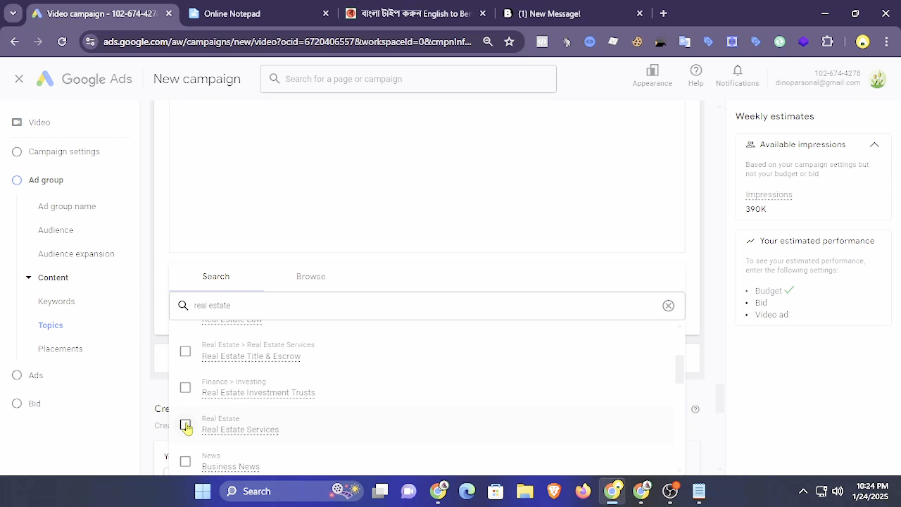
pyautogui.scroll(-2, 185, 427)
pyautogui.click(185, 358)
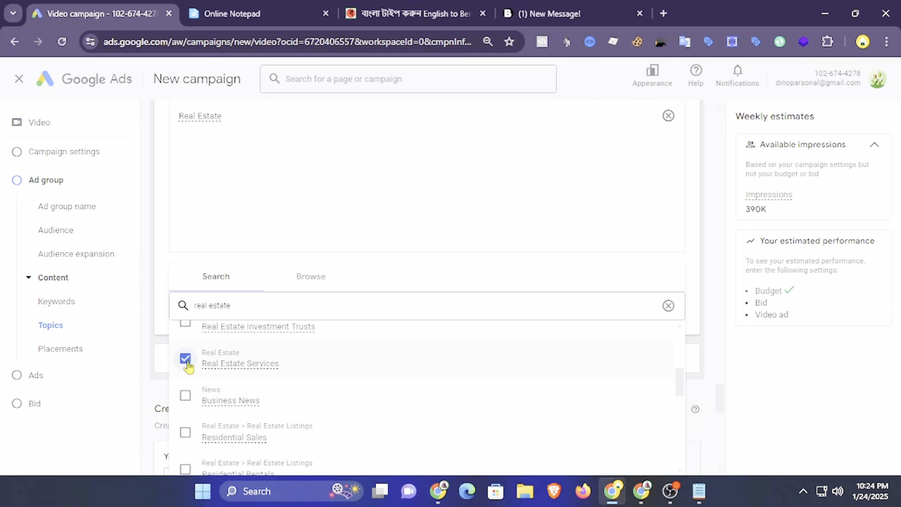
pyautogui.scroll(-2, 188, 367)
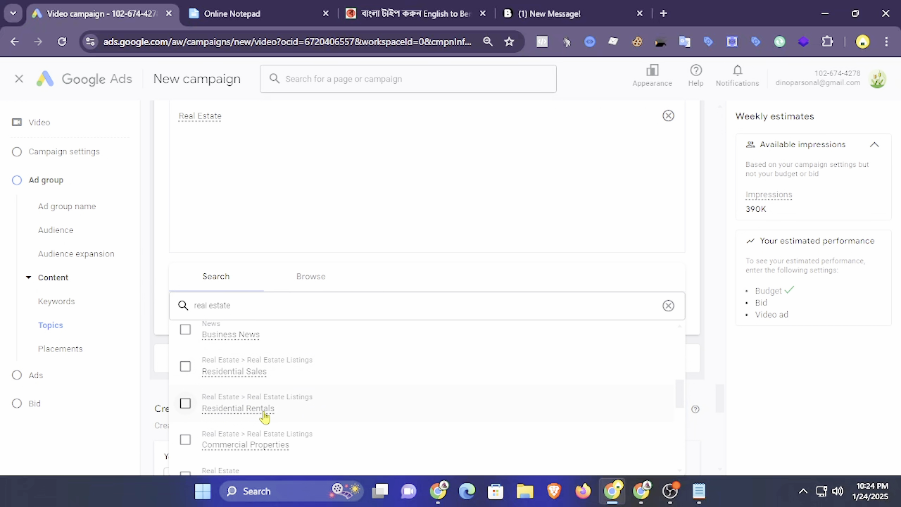
pyautogui.click(186, 404)
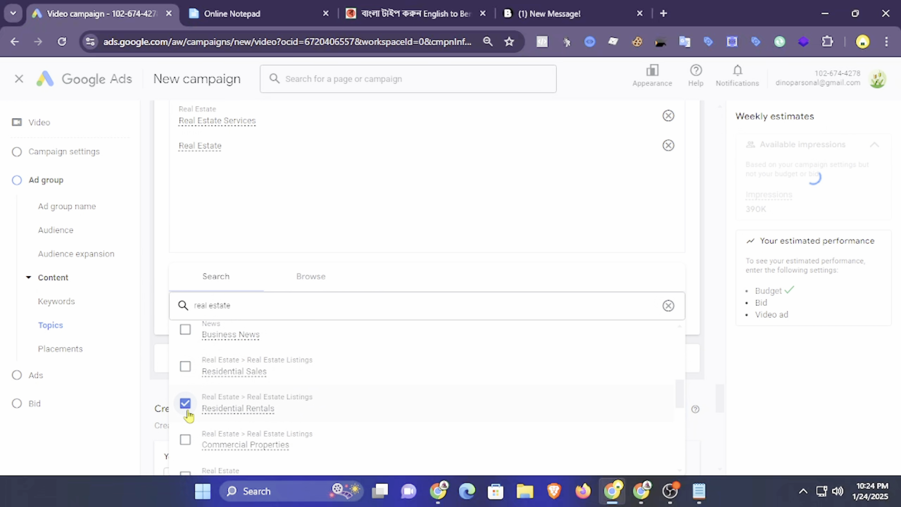
pyautogui.click(186, 440)
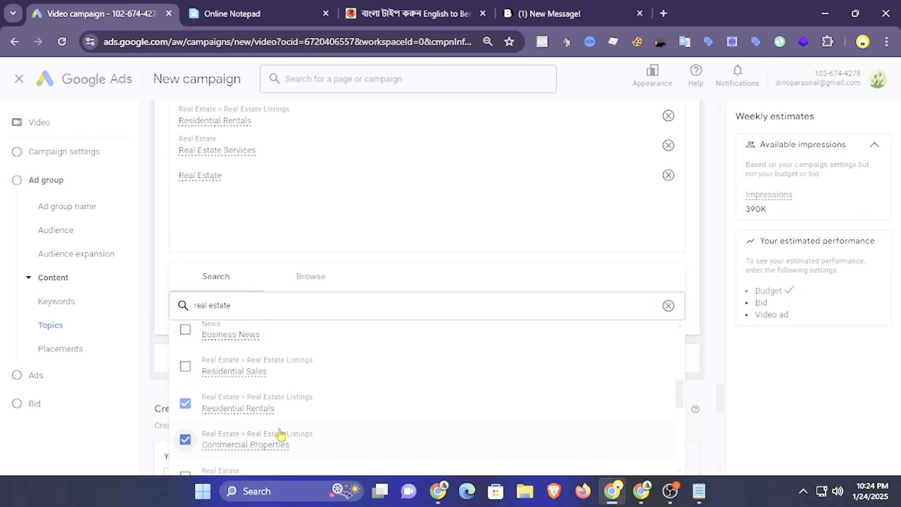
# Add the Property Development and Property Management topics, then close the list of topic results.
pyautogui.scroll(-2, 280, 433)
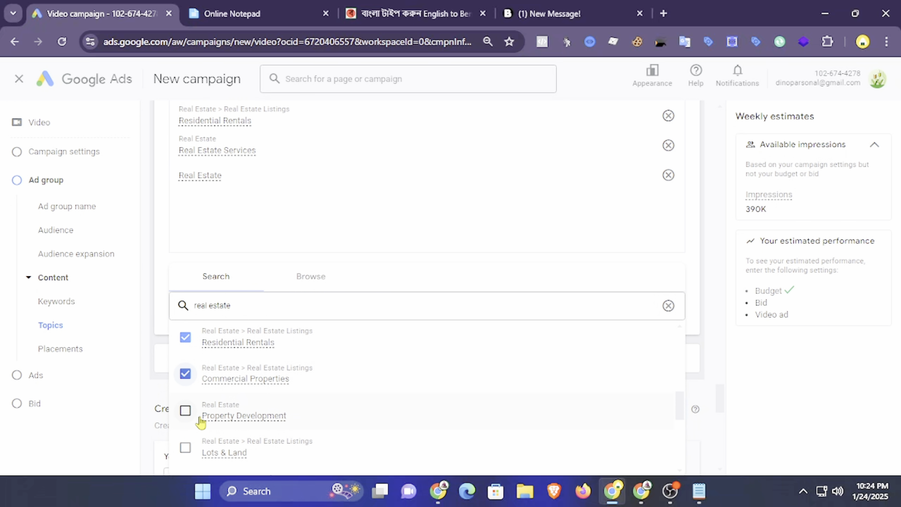
pyautogui.click(185, 410)
pyautogui.scroll(-4, 248, 408)
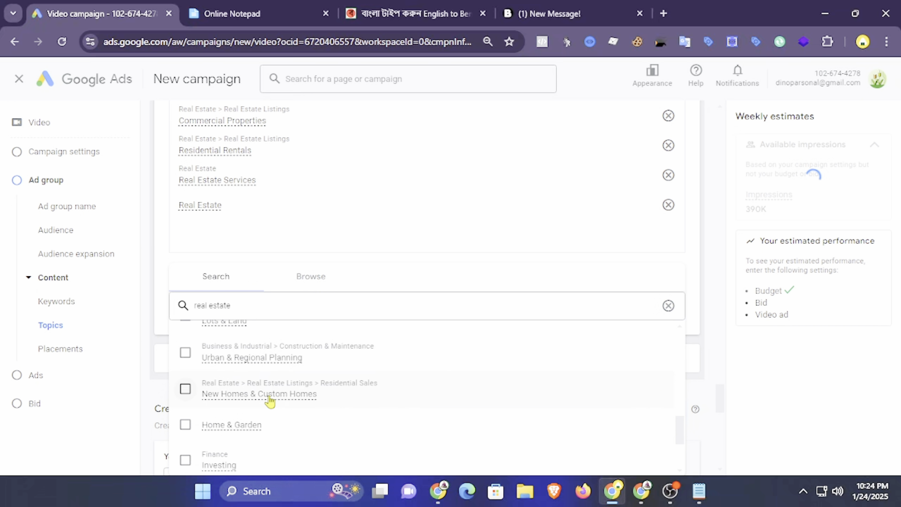
pyautogui.scroll(-2, 262, 432)
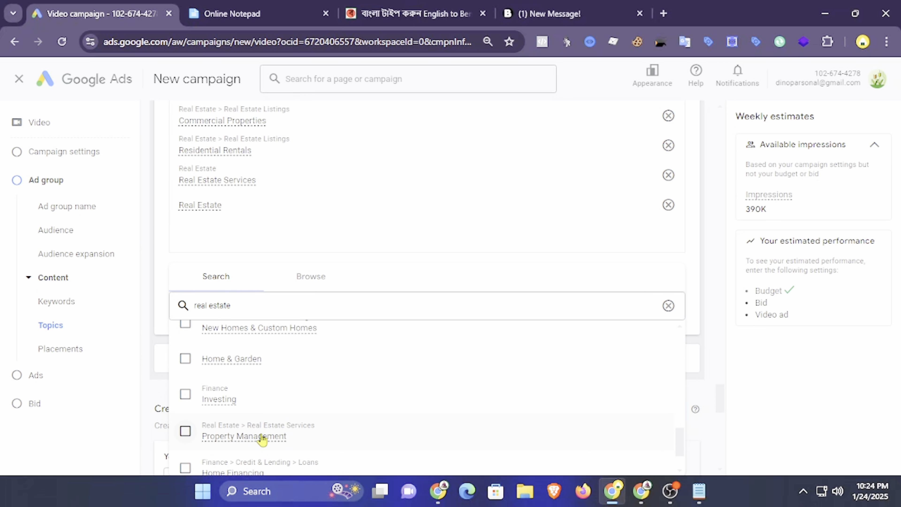
pyautogui.scroll(-1, 291, 431)
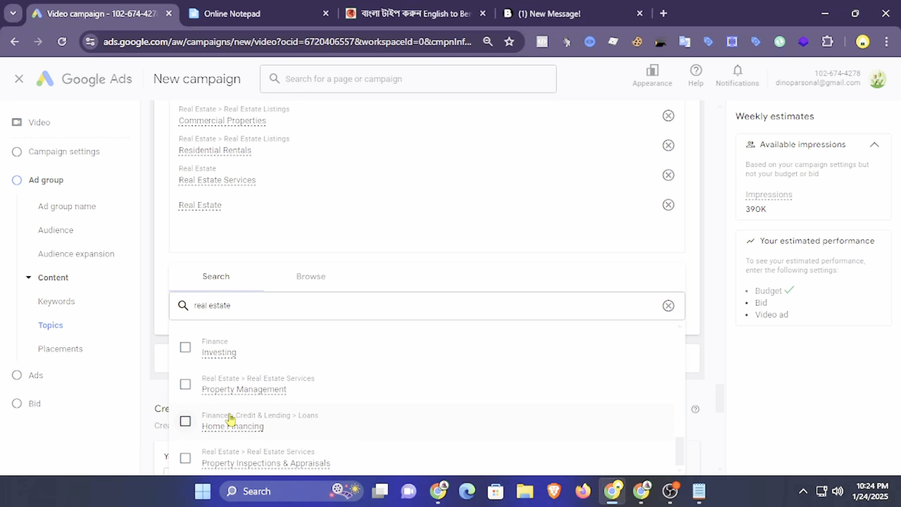
pyautogui.click(186, 384)
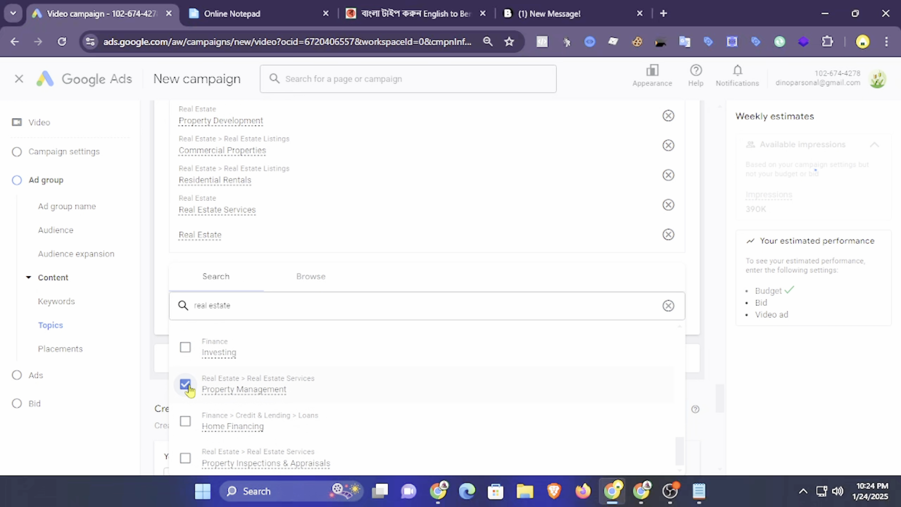
pyautogui.click(717, 310)
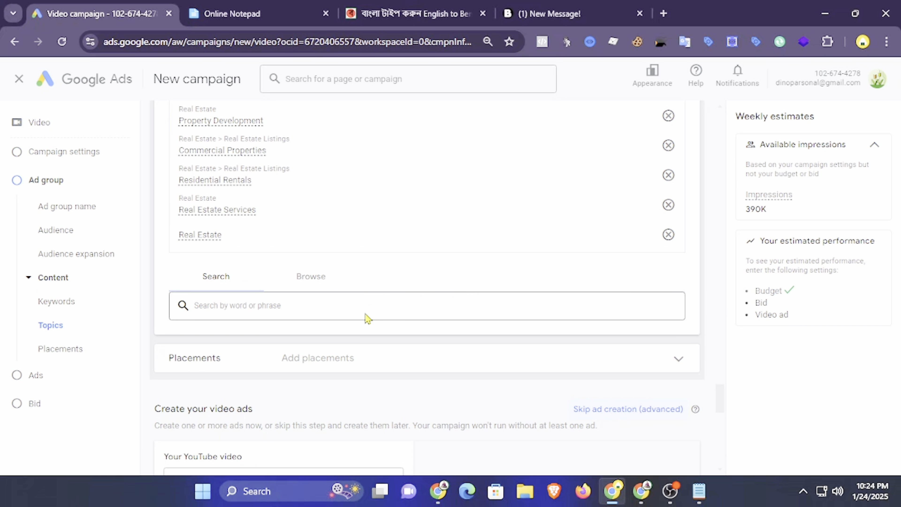
# Open the Placements settings and look into the YouTube channels, YouTube videos and Video lineups categories.
pyautogui.click(673, 362)
pyautogui.scroll(-4, 522, 247)
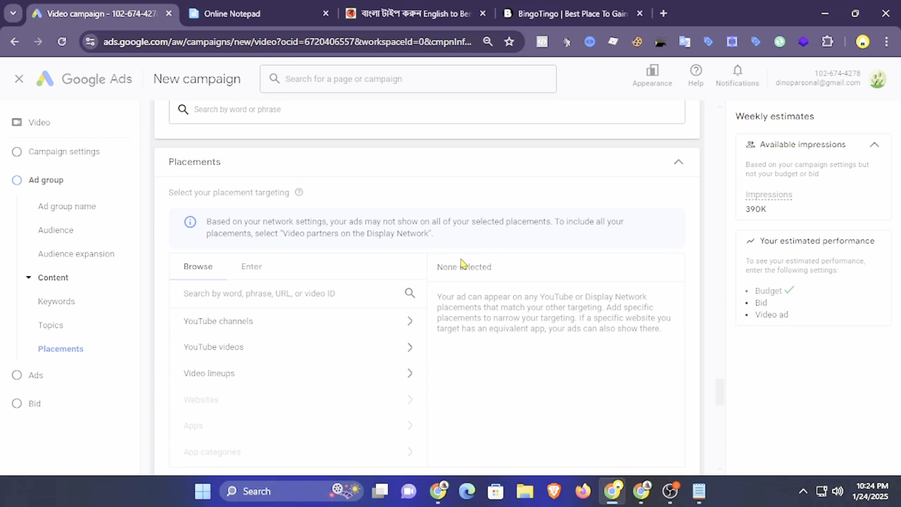
pyautogui.click(274, 321)
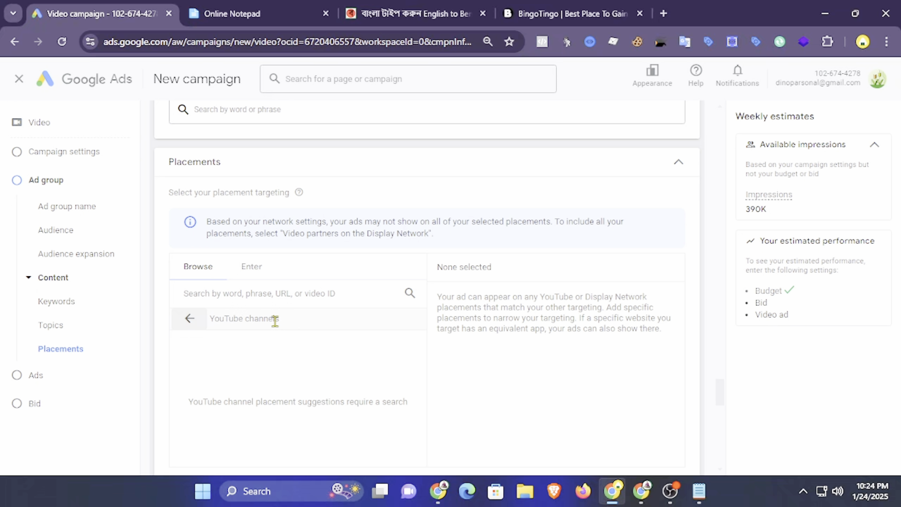
pyautogui.click(192, 318)
pyautogui.click(272, 351)
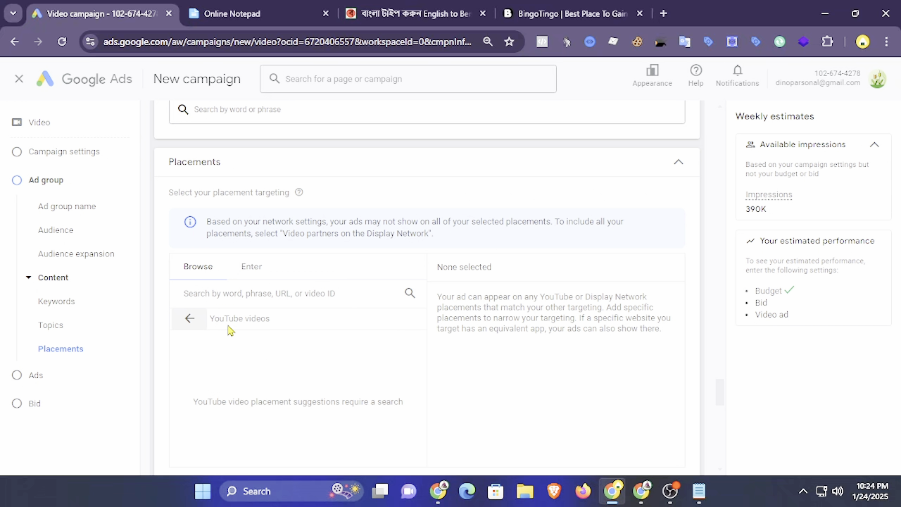
pyautogui.click(194, 321)
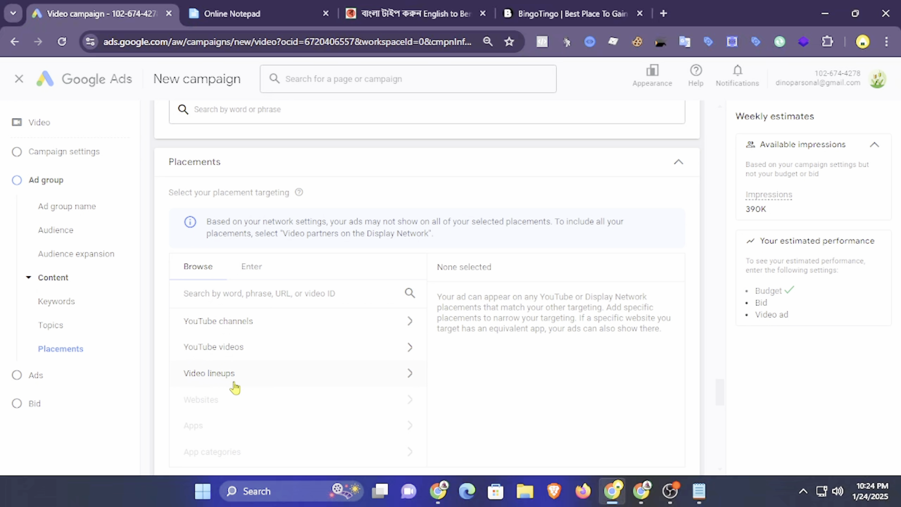
pyautogui.click(251, 373)
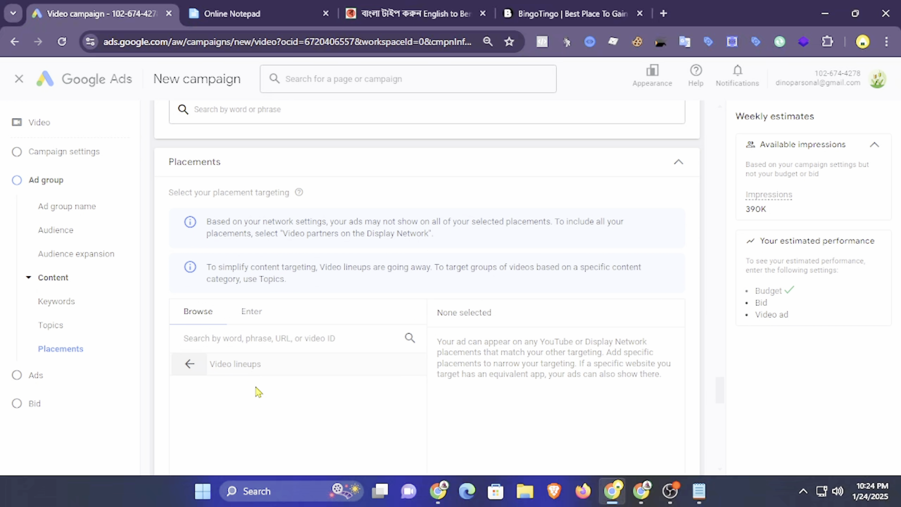
pyautogui.click(334, 338)
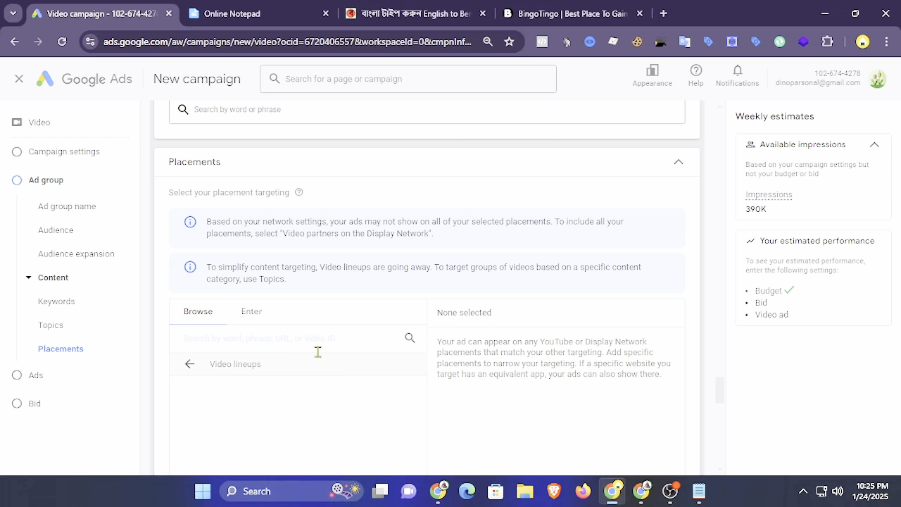
pyautogui.click(190, 364)
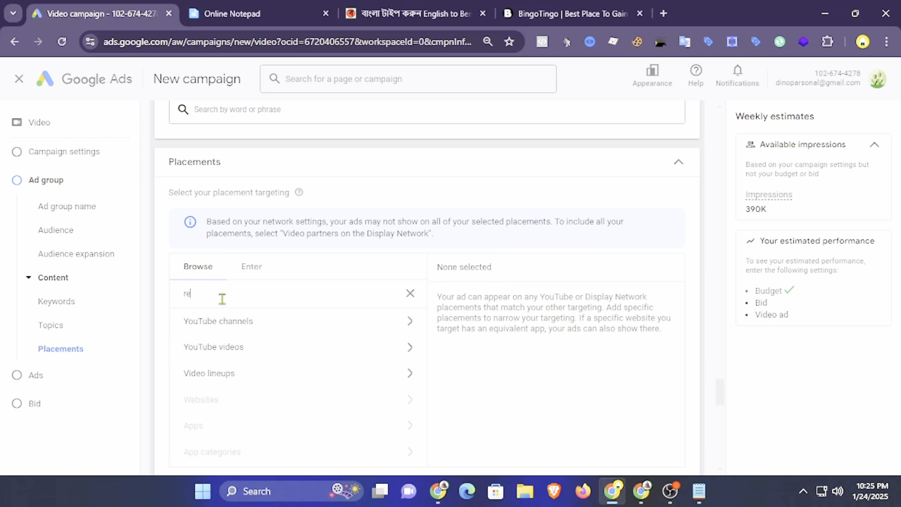
# Search the placements for "real estate" and browse the matching YouTube channels.
pyautogui.write('l')
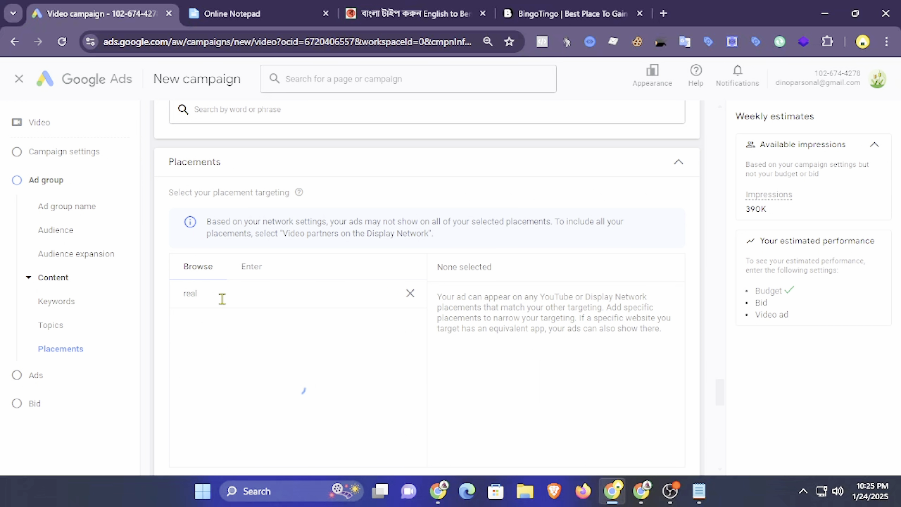
pyautogui.write(' estate')
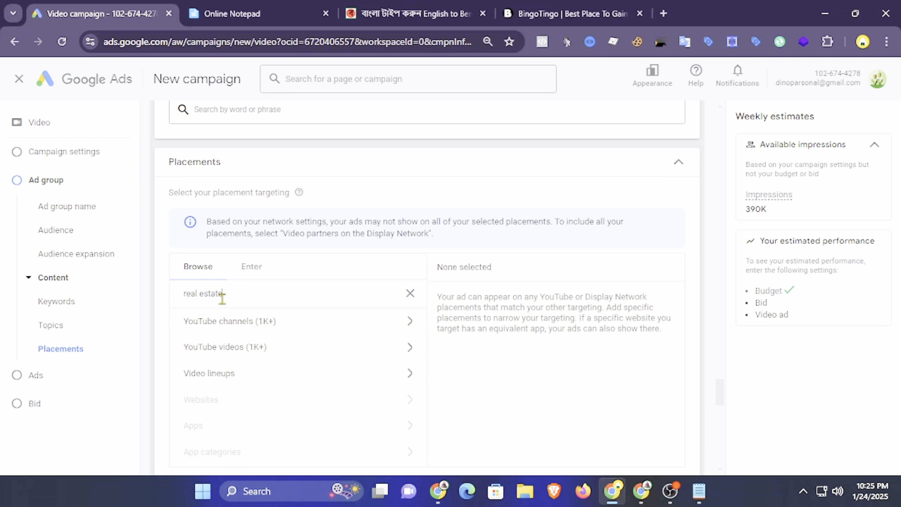
pyautogui.click(291, 321)
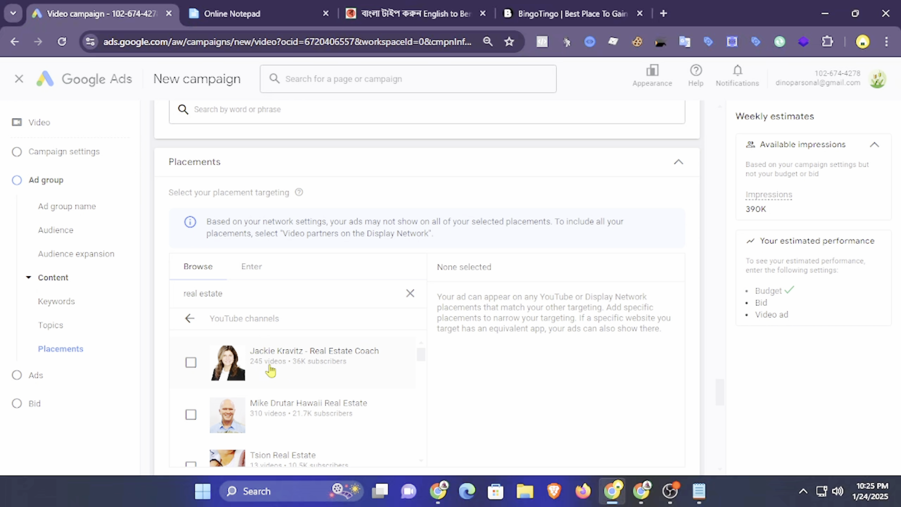
pyautogui.scroll(-2, 215, 371)
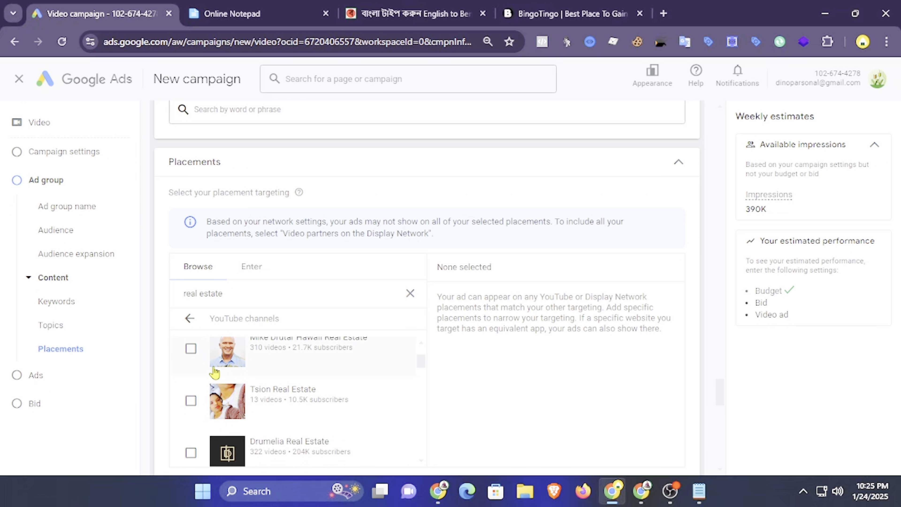
pyautogui.scroll(-10, 215, 371)
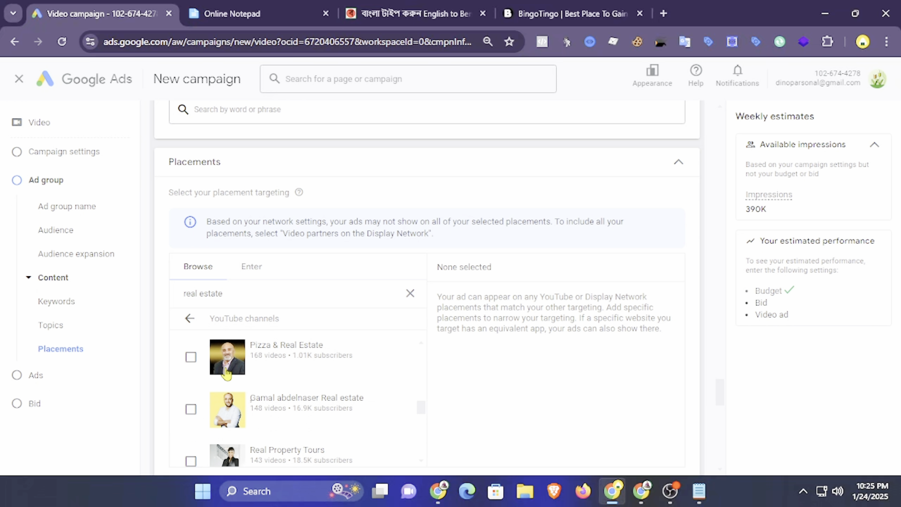
pyautogui.scroll(-10, 227, 373)
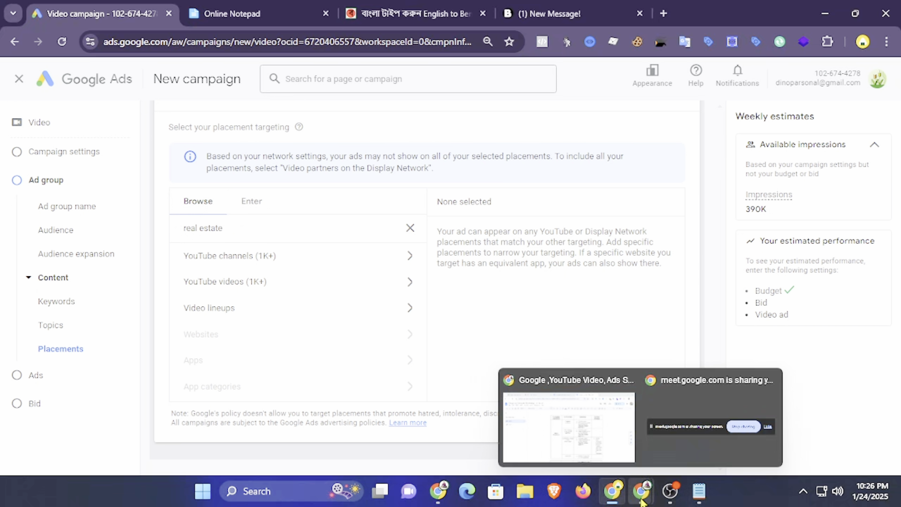
# Review the campaign objectives table in the Google Docs ads strategy document down to the Sales/Lead row, and return to Google Ads.
pyautogui.moveTo(641, 491)
pyautogui.click(575, 422)
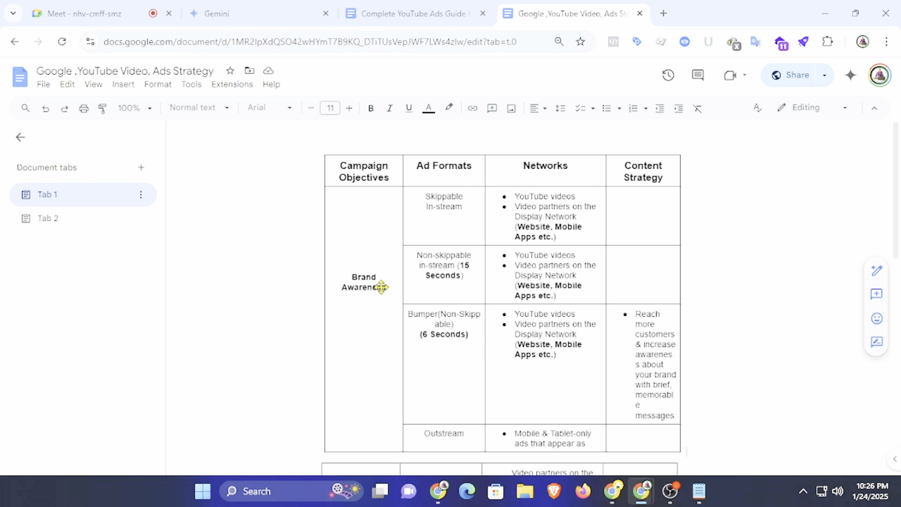
pyautogui.scroll(-9, 381, 287)
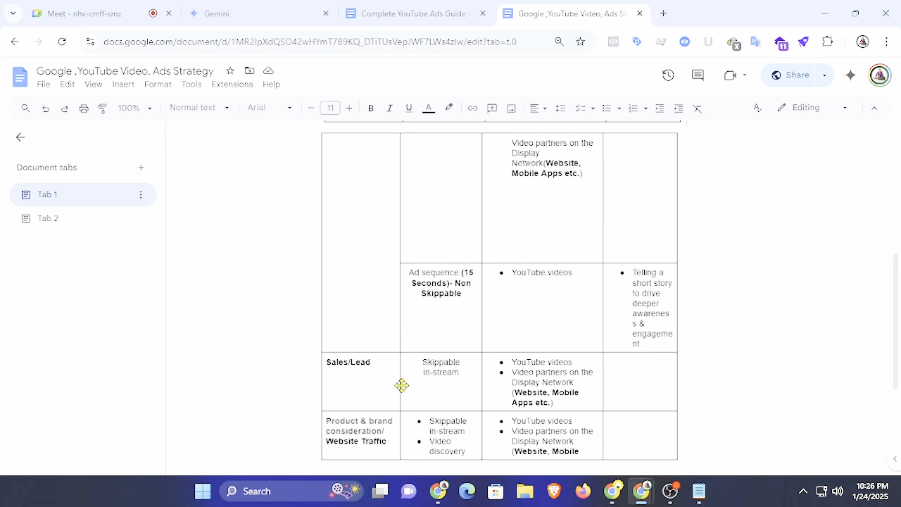
pyautogui.moveTo(624, 489)
pyautogui.click(611, 428)
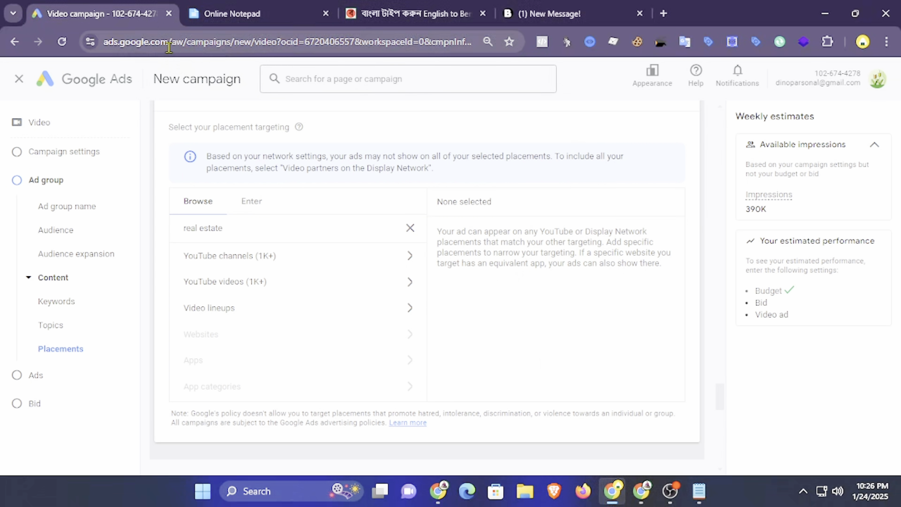
# Open ads.google.com in a second browser tab and sign in to the account's overview page.
pyautogui.moveTo(168, 43); pyautogui.dragTo(83, 46)
pyautogui.hotkey('ctrl', 'c')
pyautogui.click(663, 15)
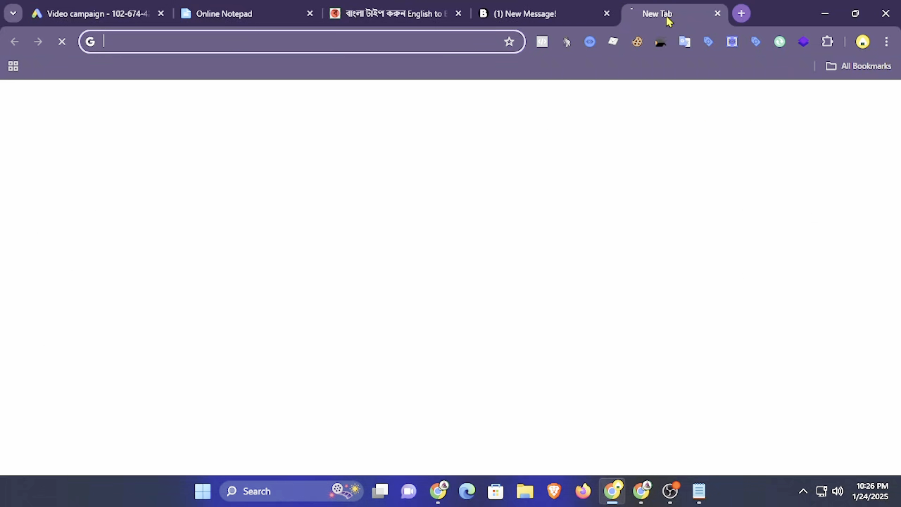
pyautogui.hotkey('ctrl', 'v')
pyautogui.press('Return')
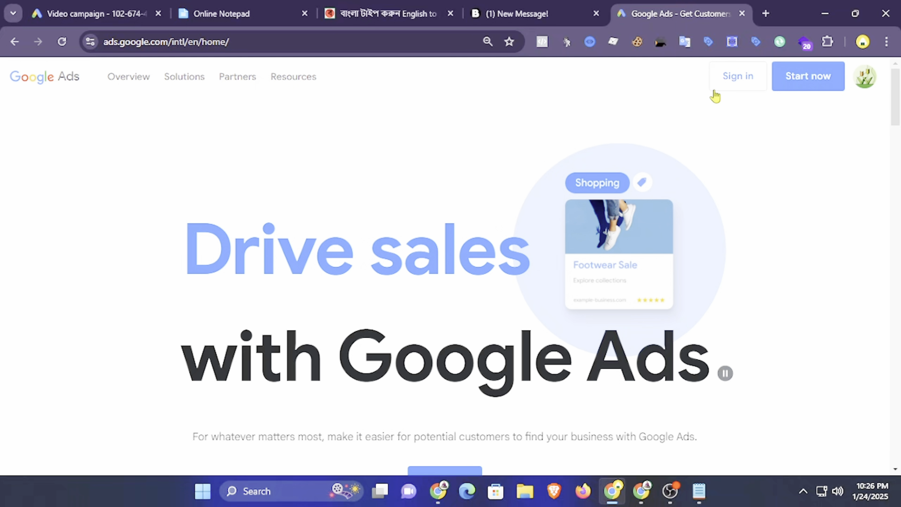
pyautogui.click(729, 87)
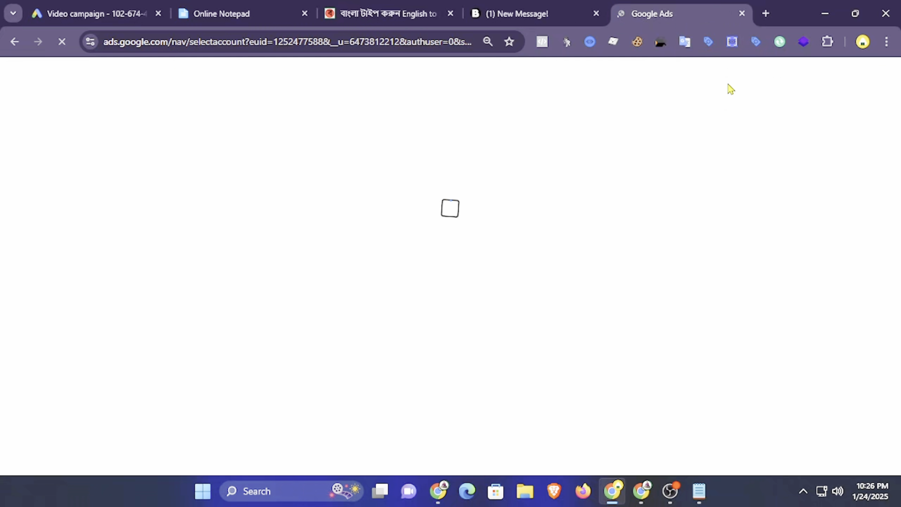
pyautogui.click(109, 7)
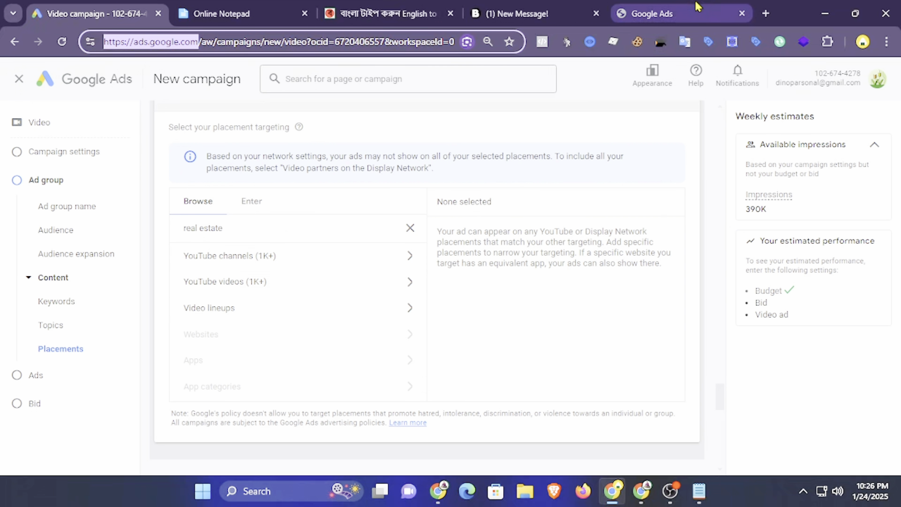
pyautogui.click(656, 14)
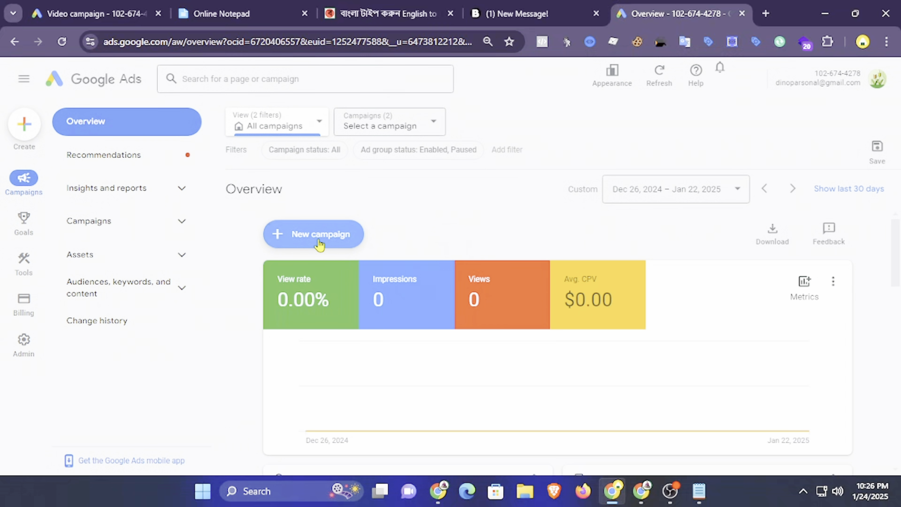
# Start a new campaign from the account overview and hide the notice about ads not running.
pyautogui.click(320, 244)
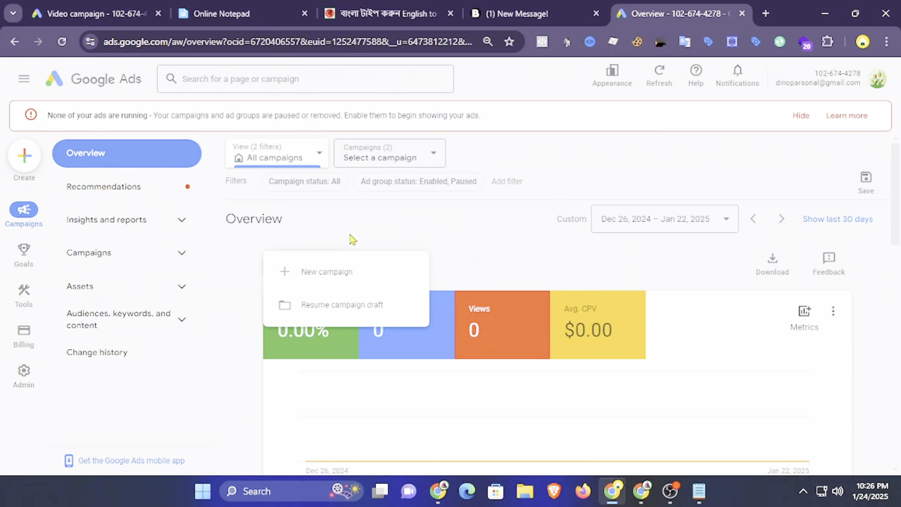
pyautogui.click(323, 273)
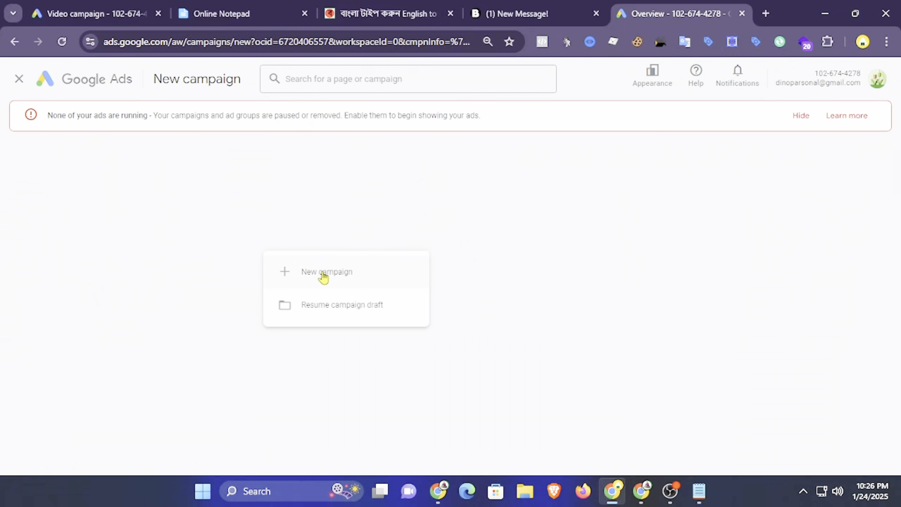
pyautogui.click(800, 115)
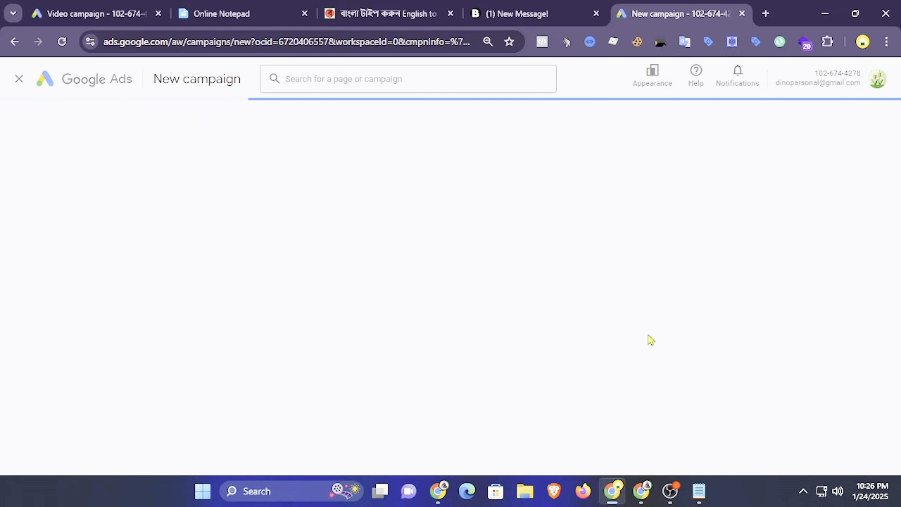
# Check the Sales/Lead ad format and networks in the Google Docs strategy document, and return to the new campaign in Google Ads.
pyautogui.moveTo(641, 491)
pyautogui.click(612, 441)
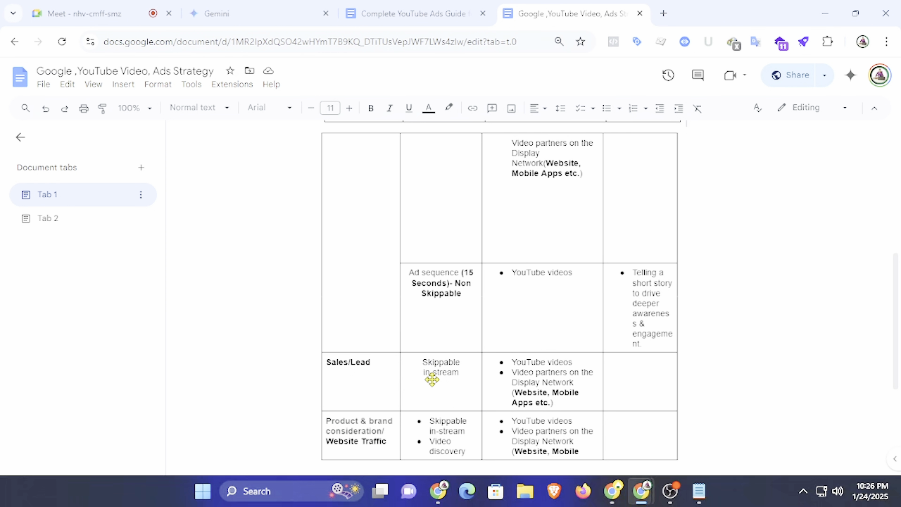
pyautogui.moveTo(642, 489)
pyautogui.click(613, 491)
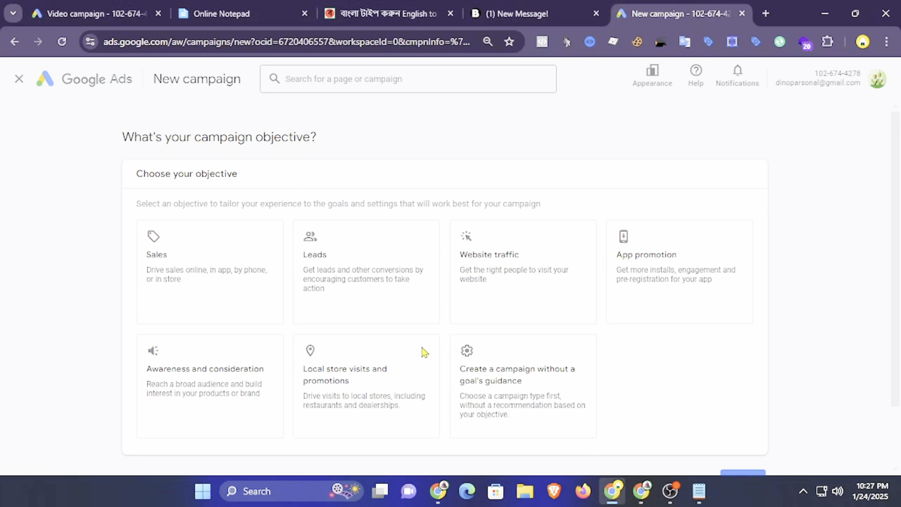
# Choose the Leads campaign objective and remove the Begin checkout and Add to cart conversion goals.
pyautogui.click(349, 262)
pyautogui.scroll(-7, 353, 264)
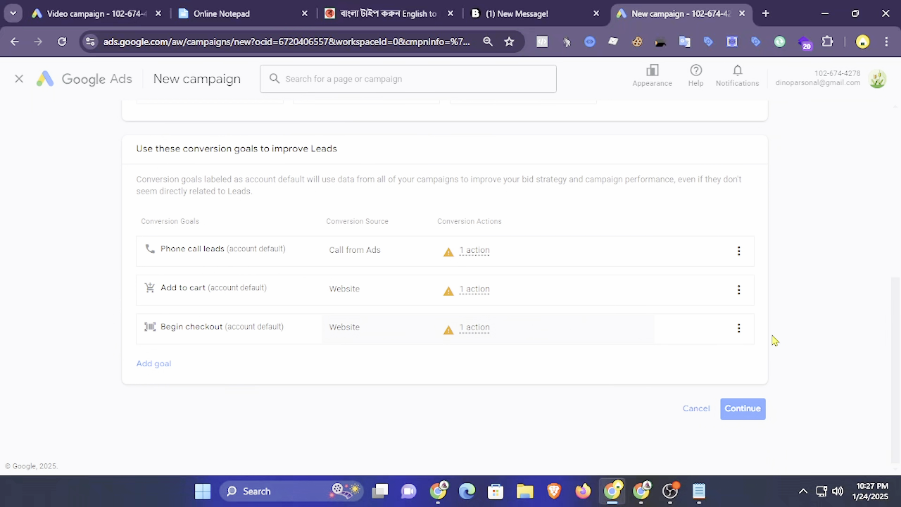
pyautogui.click(738, 327)
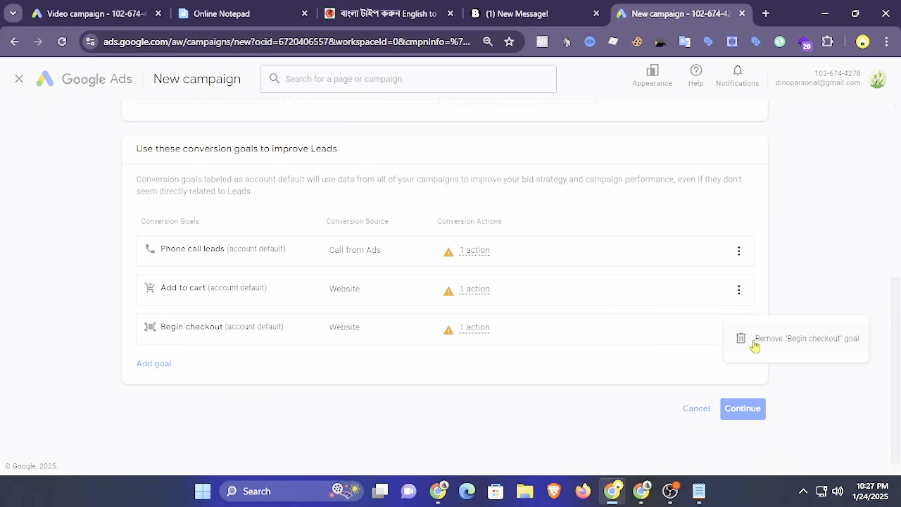
pyautogui.click(773, 341)
pyautogui.click(585, 307)
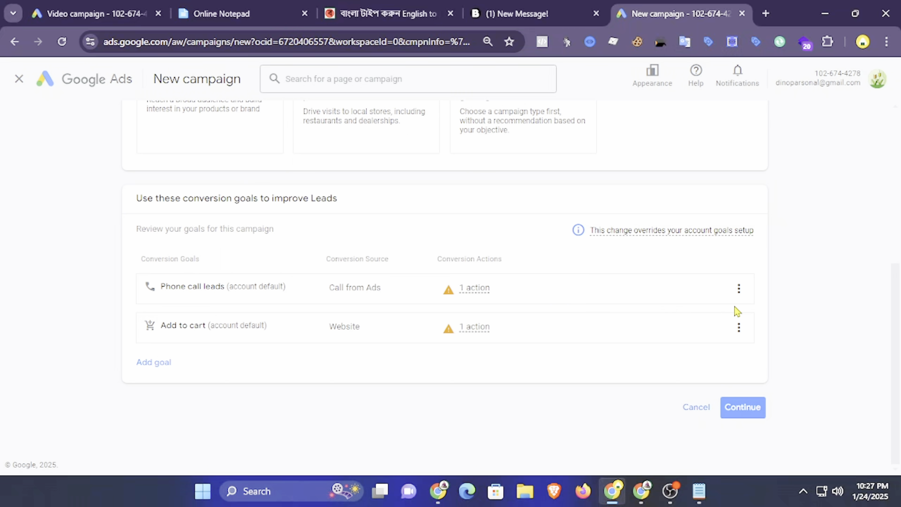
pyautogui.click(738, 327)
pyautogui.click(769, 341)
pyautogui.click(558, 308)
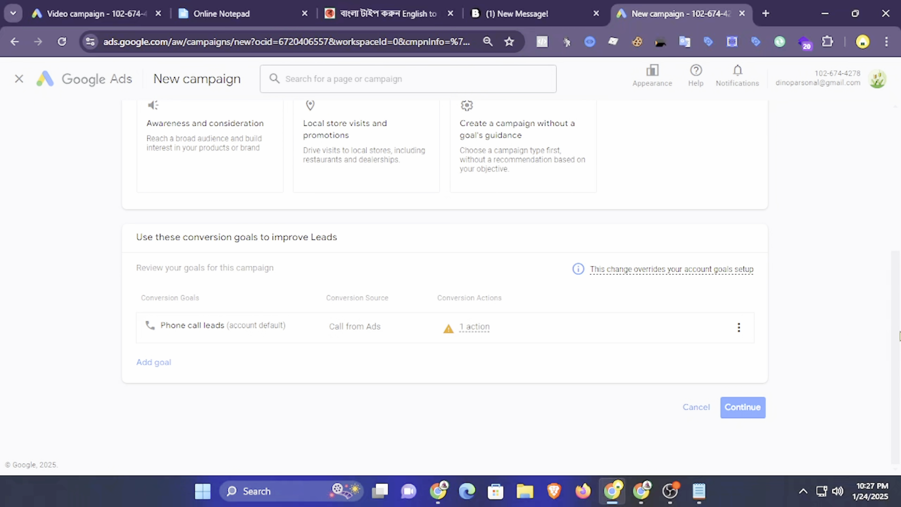
pyautogui.moveTo(899, 335); pyautogui.dragTo(900, 141)
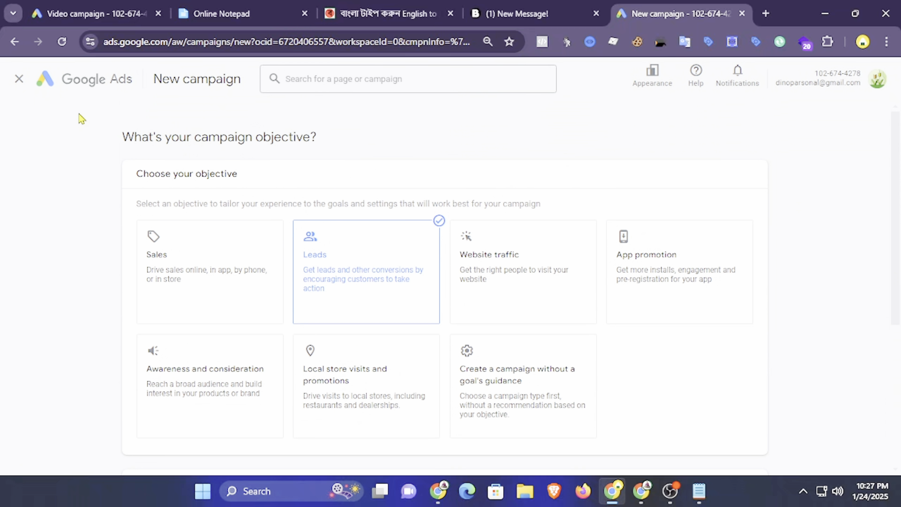
# Leave the new campaign setup and open the account's Assets page.
pyautogui.click(19, 79)
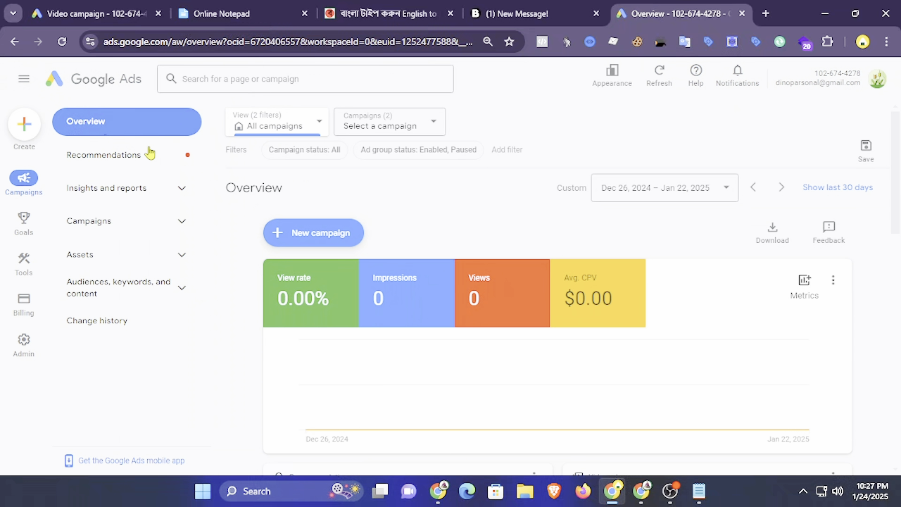
pyautogui.moveTo(25, 244)
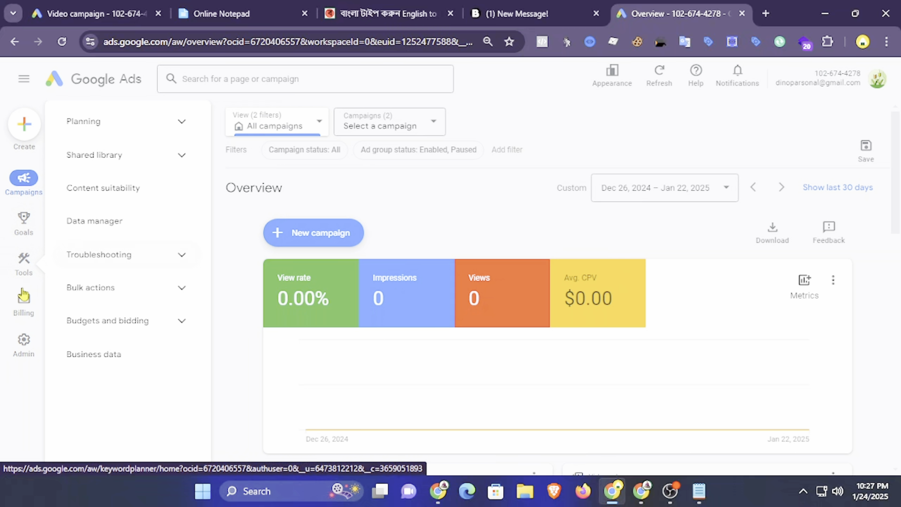
pyautogui.moveTo(19, 301)
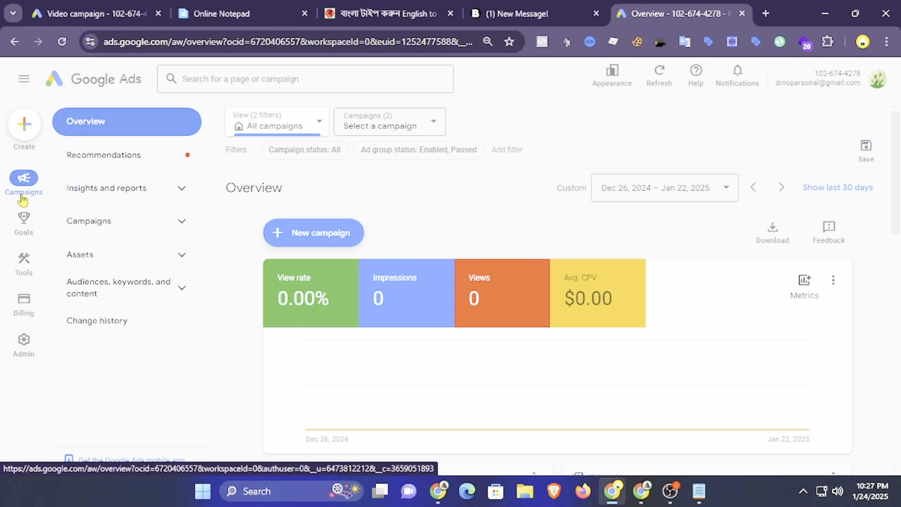
pyautogui.moveTo(26, 223)
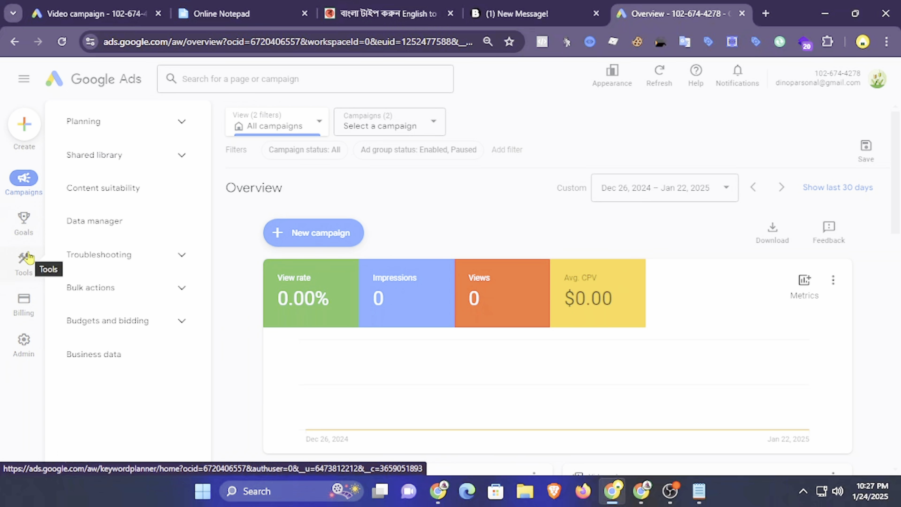
pyautogui.click(182, 254)
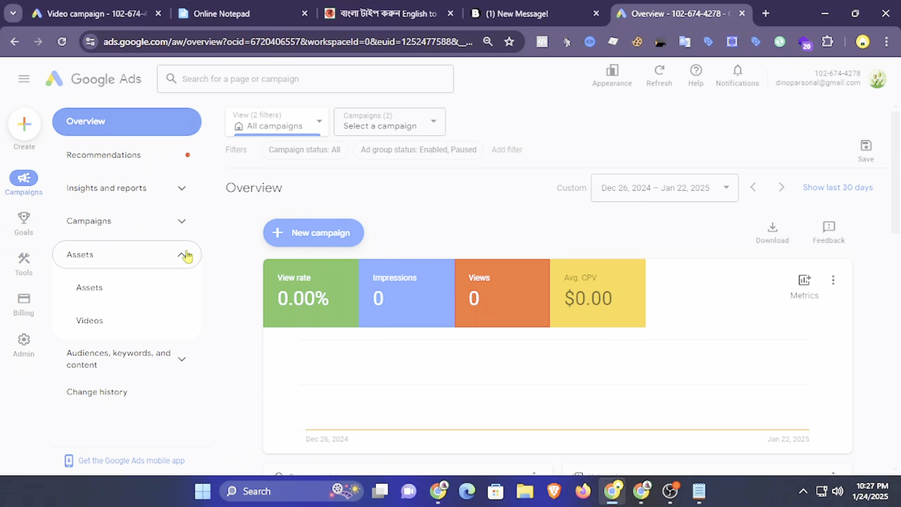
pyautogui.click(105, 291)
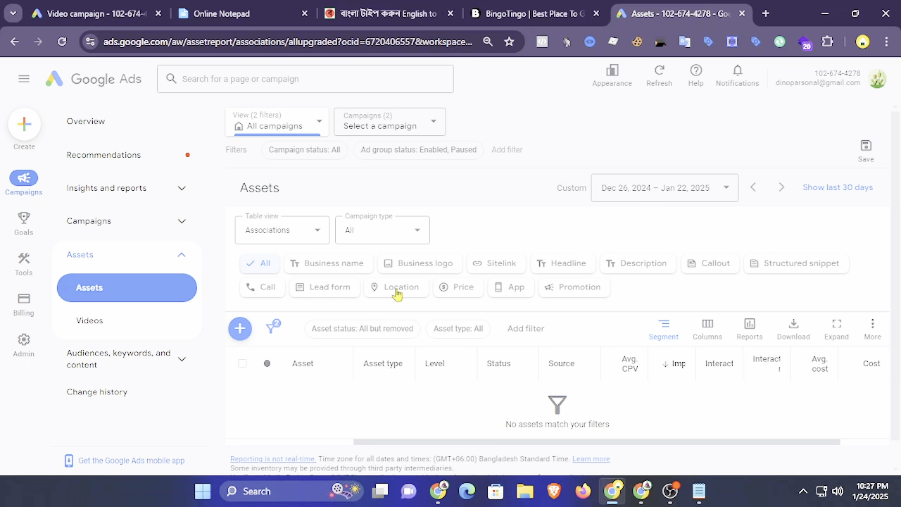
# Search Google for "chatbot" in a new browser tab and open the chatbot.com website from the results.
pyautogui.click(766, 13)
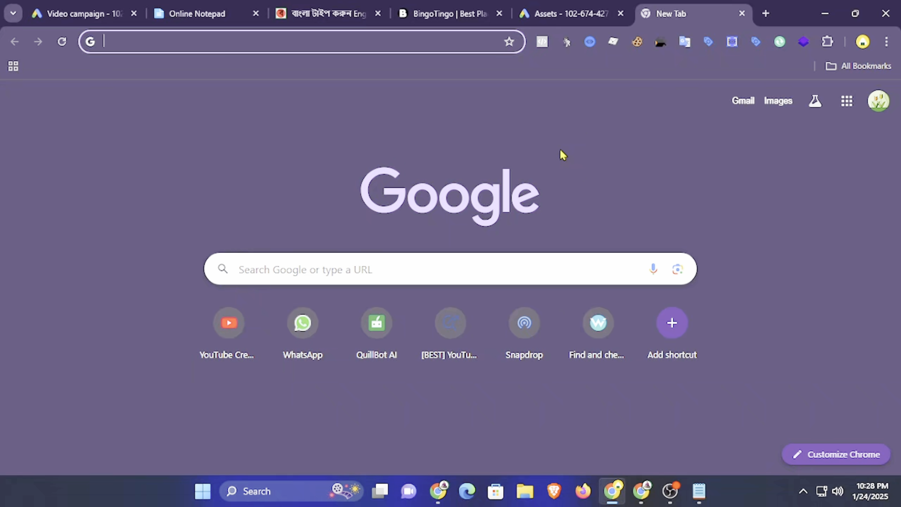
pyautogui.write('chatbot')
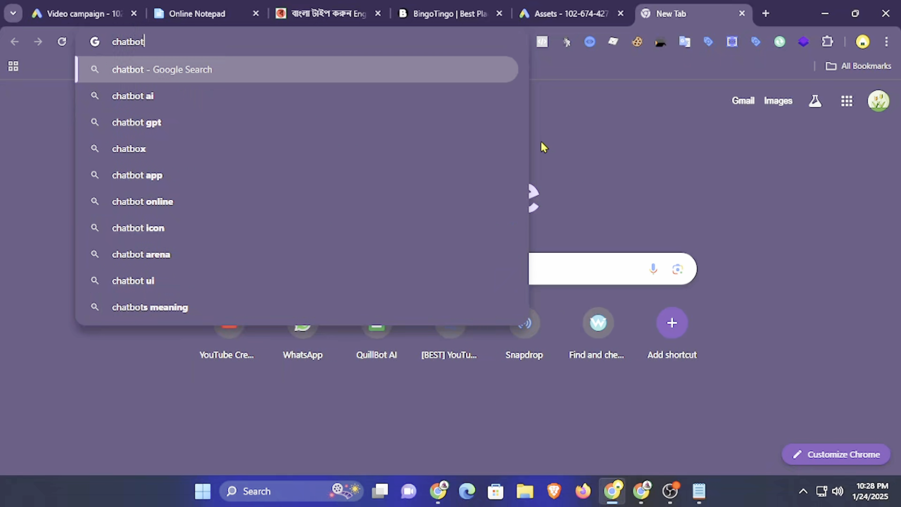
pyautogui.press('Return')
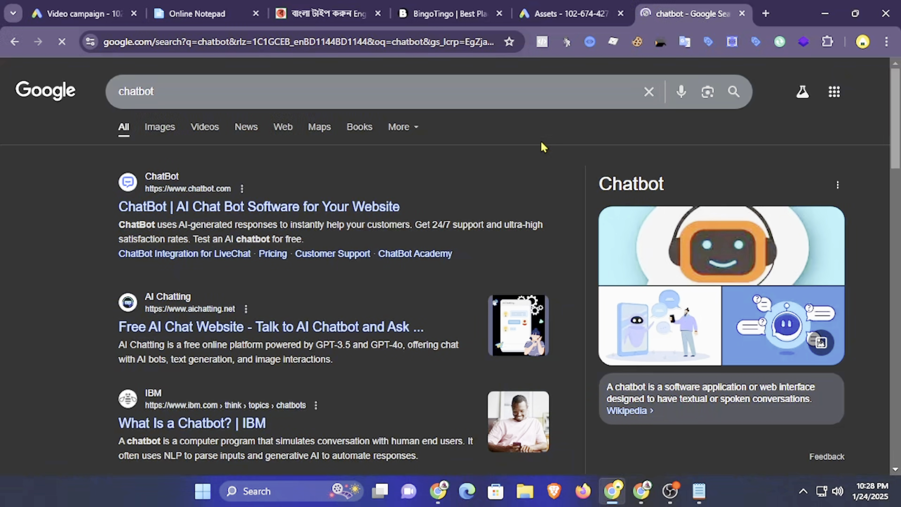
pyautogui.middleClick(371, 209)
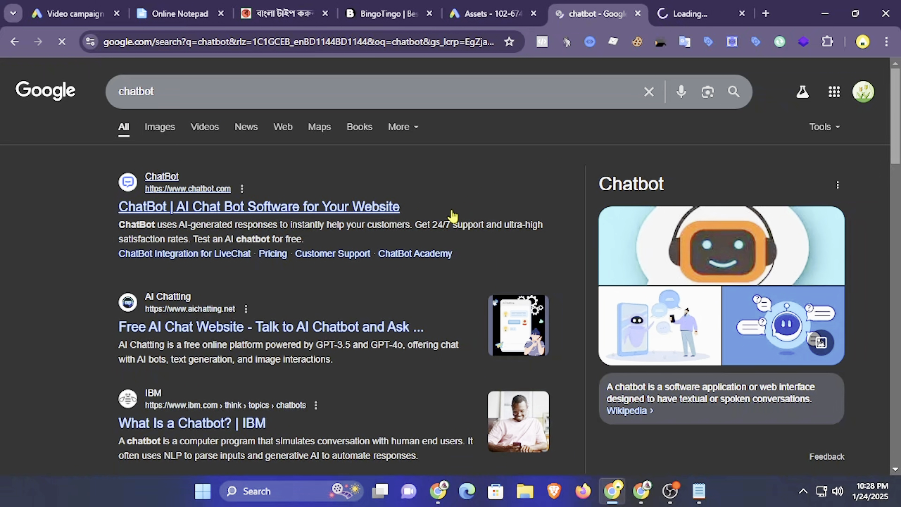
pyautogui.click(687, 14)
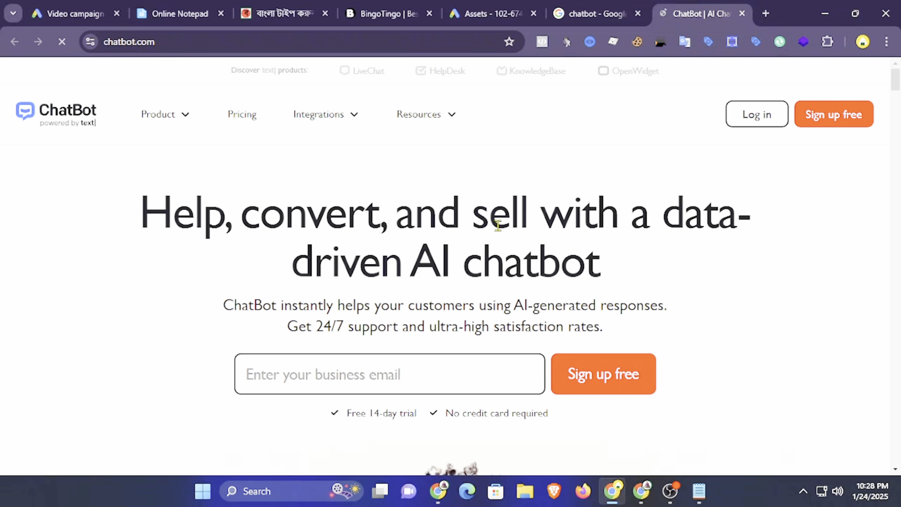
# Skim the ChatBot home page's product highlights and return to its opening section.
pyautogui.moveTo(459, 120)
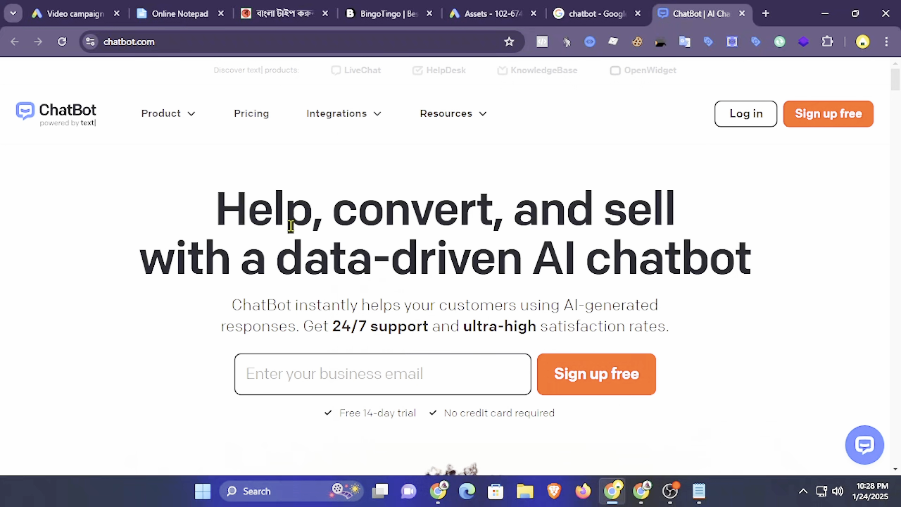
pyautogui.scroll(-10, 537, 261)
pyautogui.scroll(-5, 543, 292)
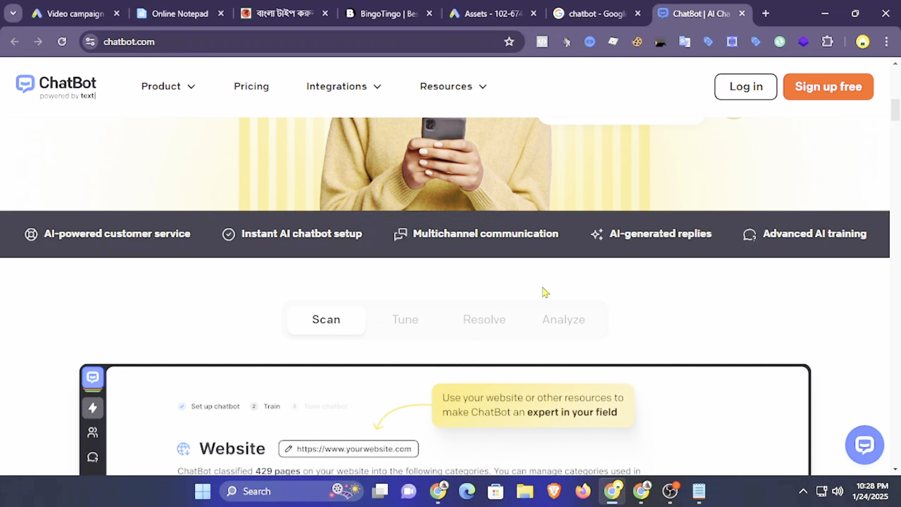
pyautogui.scroll(10, 547, 322)
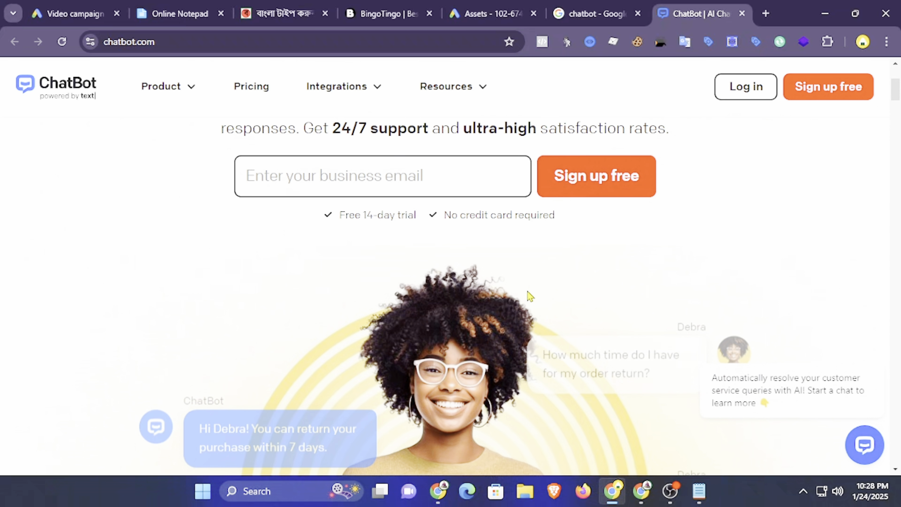
pyautogui.scroll(5, 528, 297)
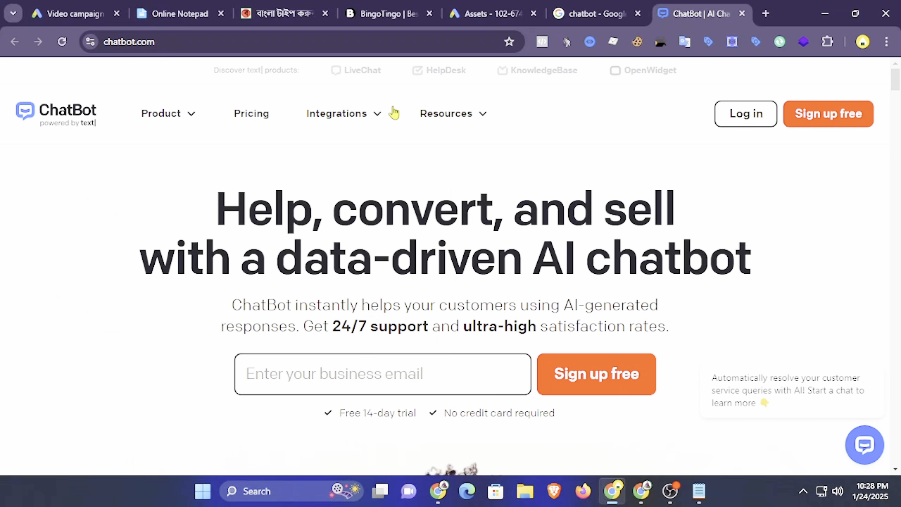
# Search Google for "revechat", open the REVE Chat website and go to its Book a Demo form.
pyautogui.click(201, 43)
pyautogui.write('revec')
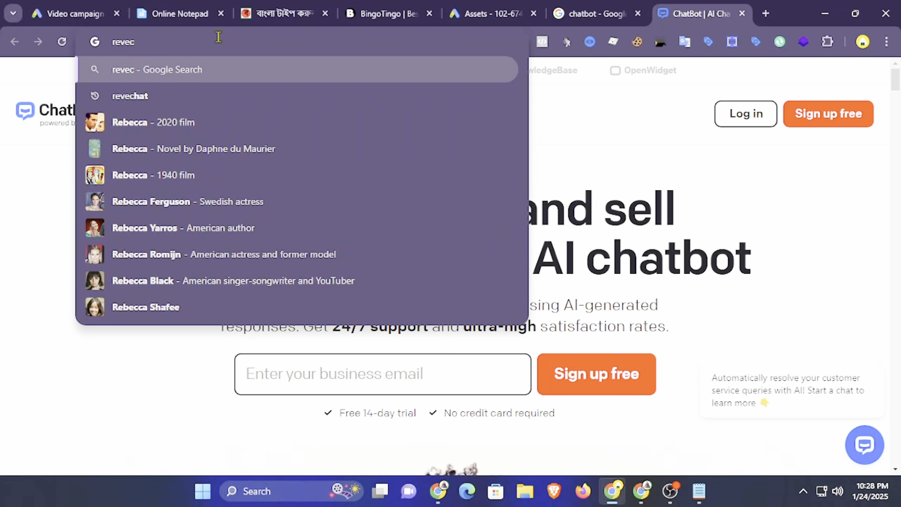
pyautogui.click(193, 95)
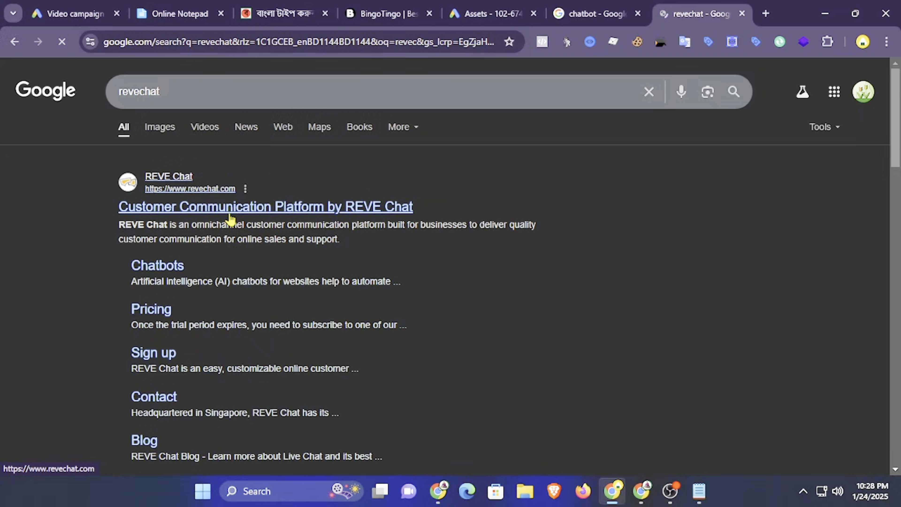
pyautogui.click(229, 212)
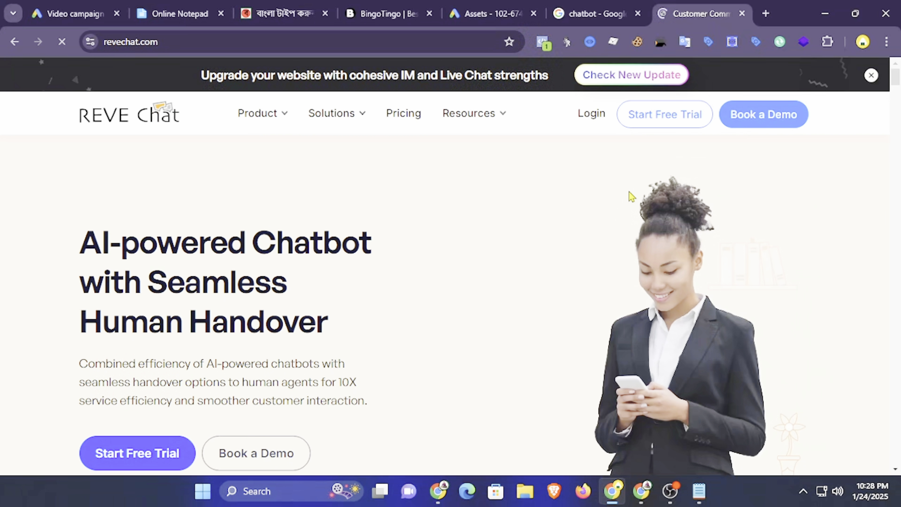
pyautogui.click(763, 121)
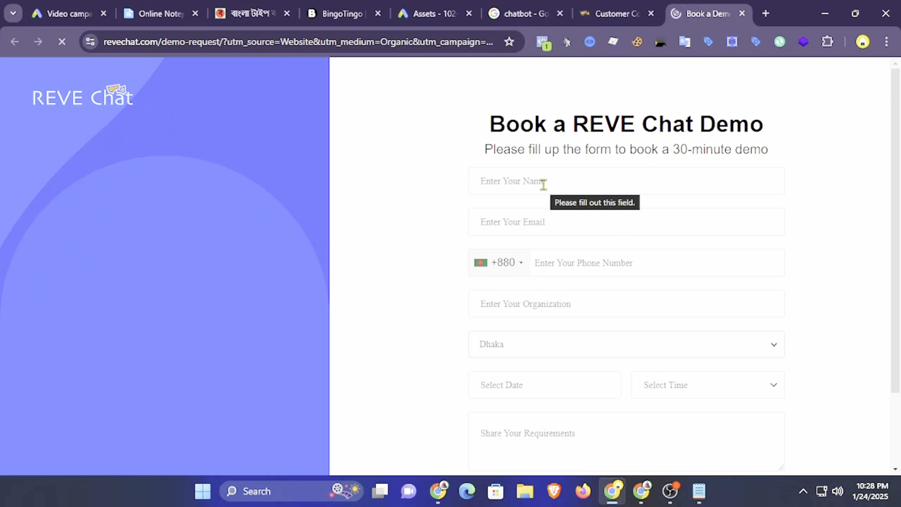
# Examine the REVE Chat demo form's contact, organization, time zone, date and requirements fields without filling them in.
pyautogui.click(543, 183)
pyautogui.click(547, 221)
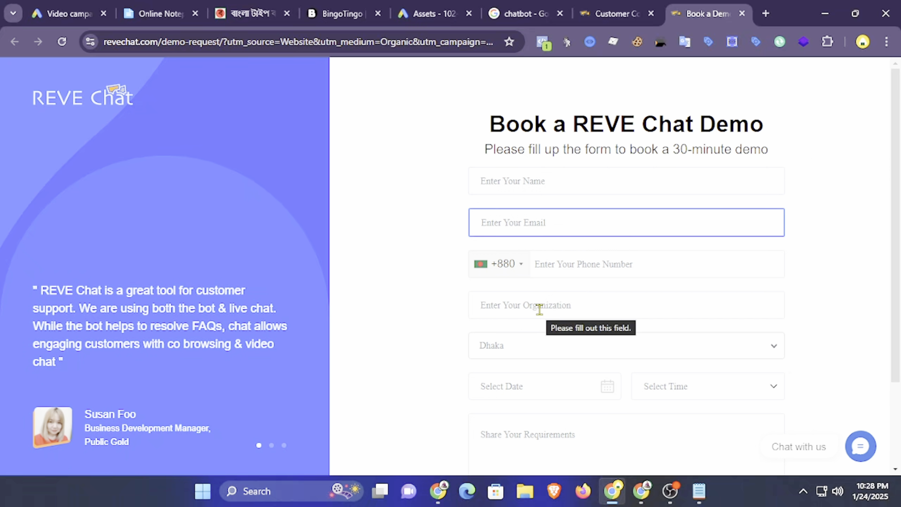
pyautogui.click(524, 346)
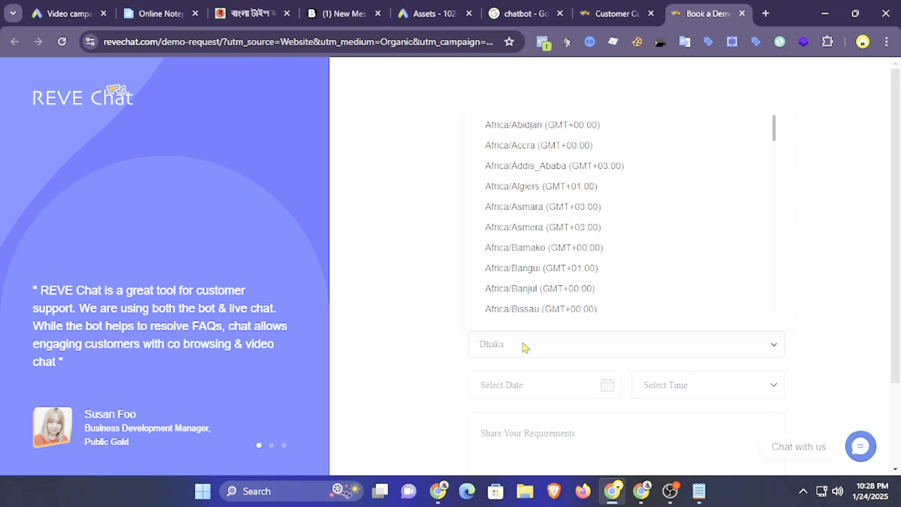
pyautogui.click(448, 338)
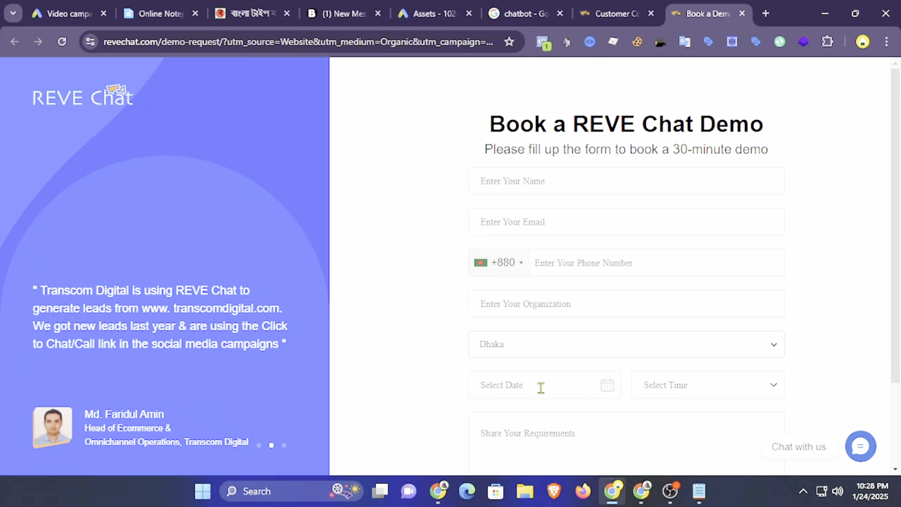
pyautogui.scroll(-2, 590, 389)
pyautogui.click(530, 371)
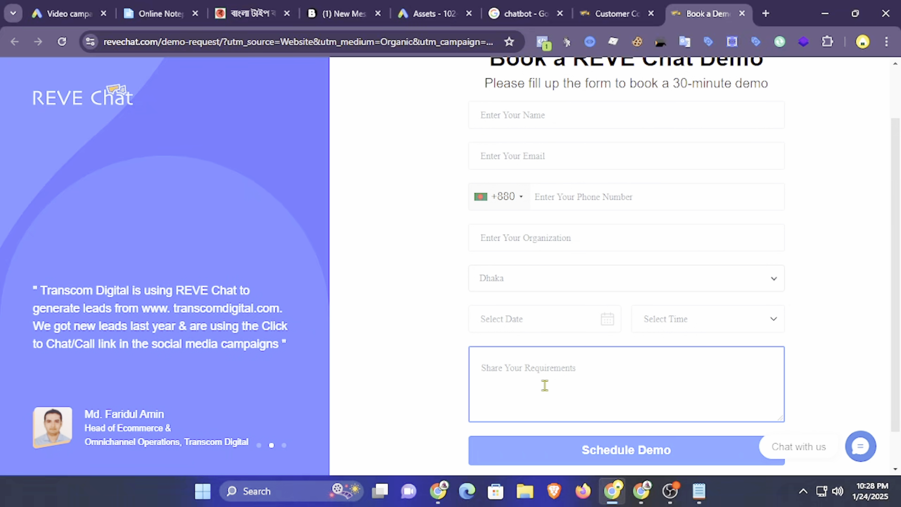
pyautogui.click(869, 209)
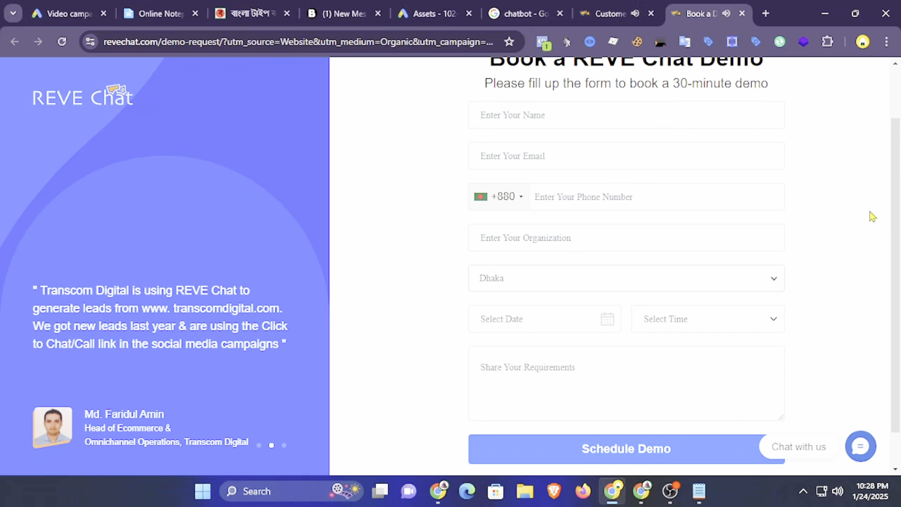
pyautogui.click(499, 371)
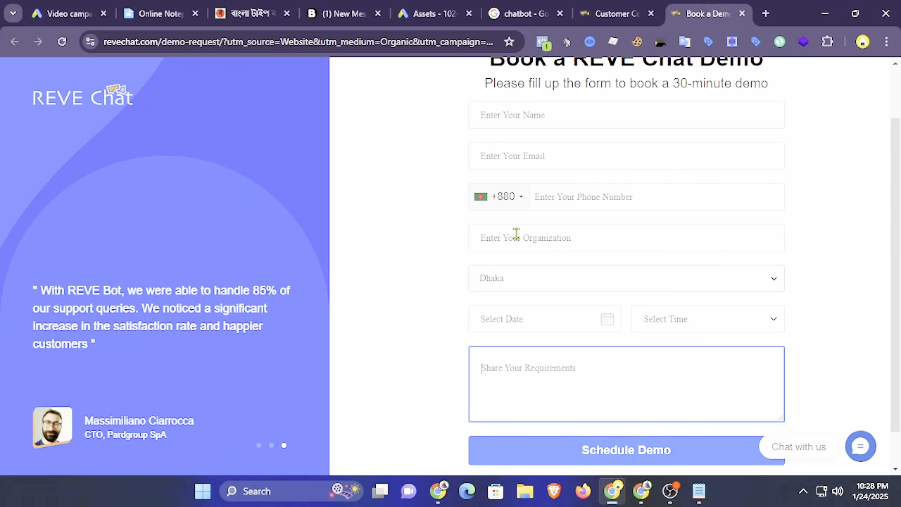
pyautogui.scroll(2, 567, 199)
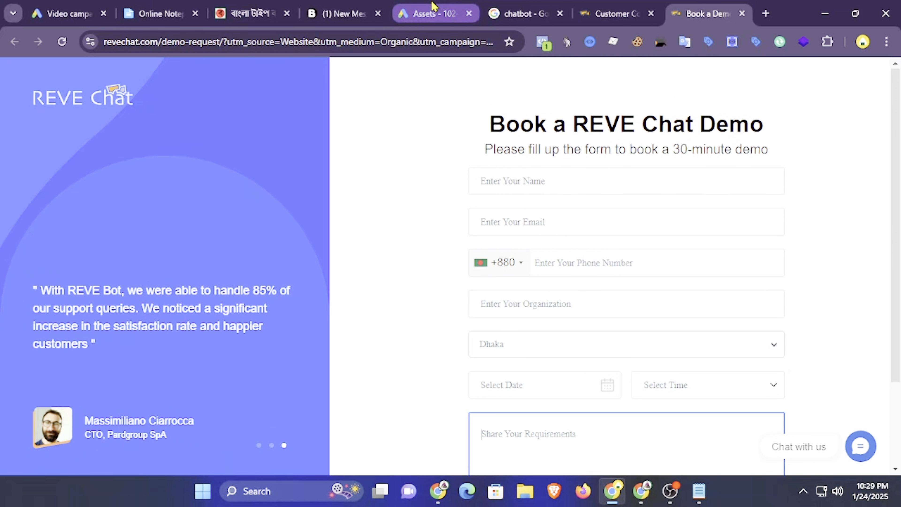
# Highlight the "30-minute demo" wording in the instruction above the REVE Chat demo form.
pyautogui.click(431, 11)
pyautogui.click(706, 14)
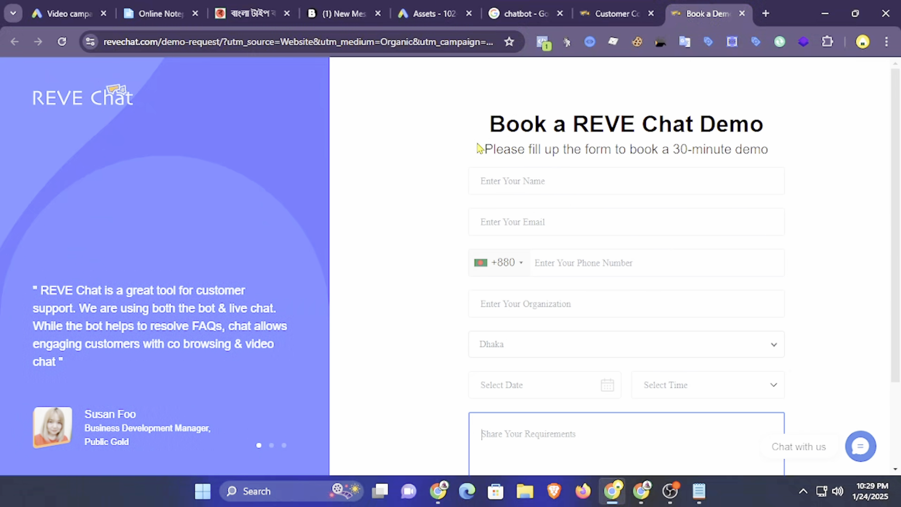
pyautogui.moveTo(476, 147); pyautogui.dragTo(785, 156)
pyautogui.click(680, 149)
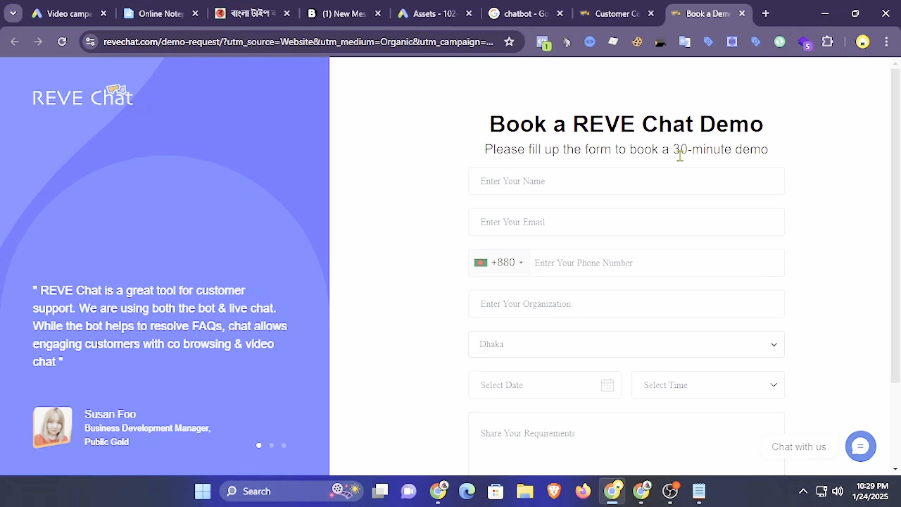
pyautogui.moveTo(676, 149); pyautogui.dragTo(772, 160)
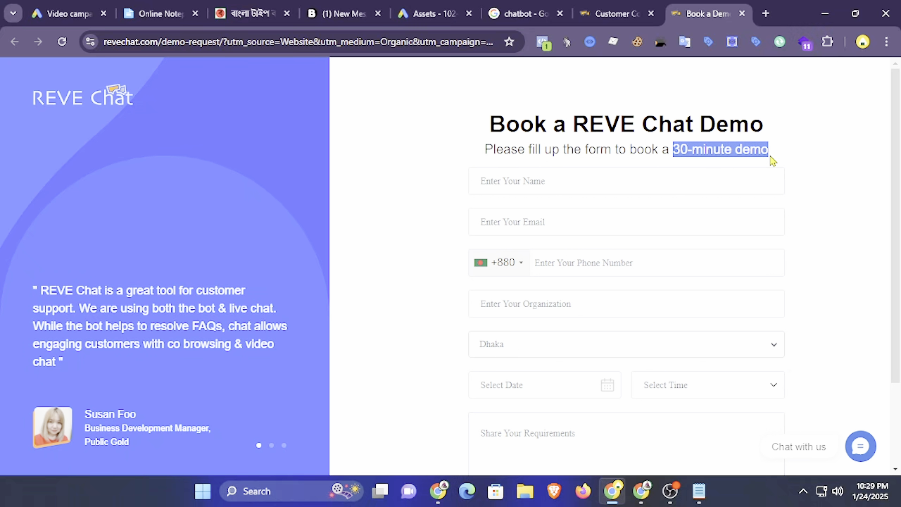
pyautogui.click(785, 152)
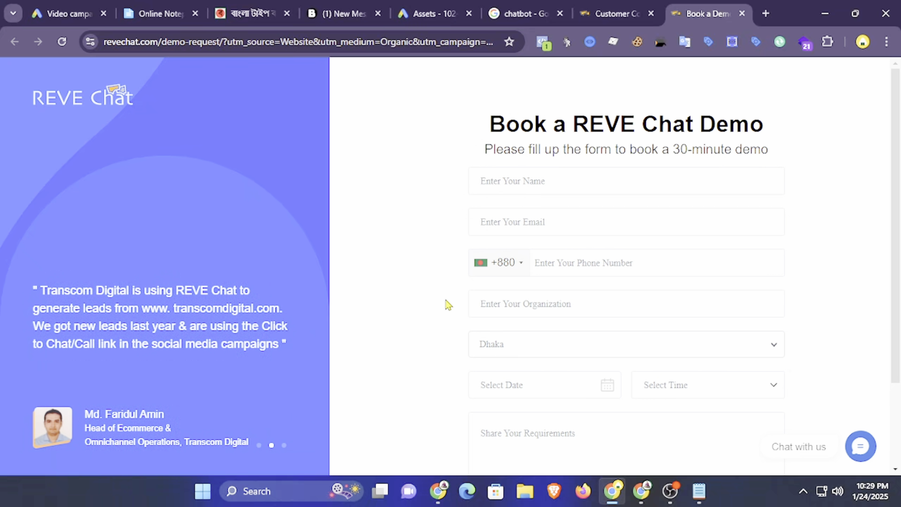
# Return to the Google Ads Assets page, filter it to Lead form and start a new lead form at Account level.
pyautogui.click(431, 14)
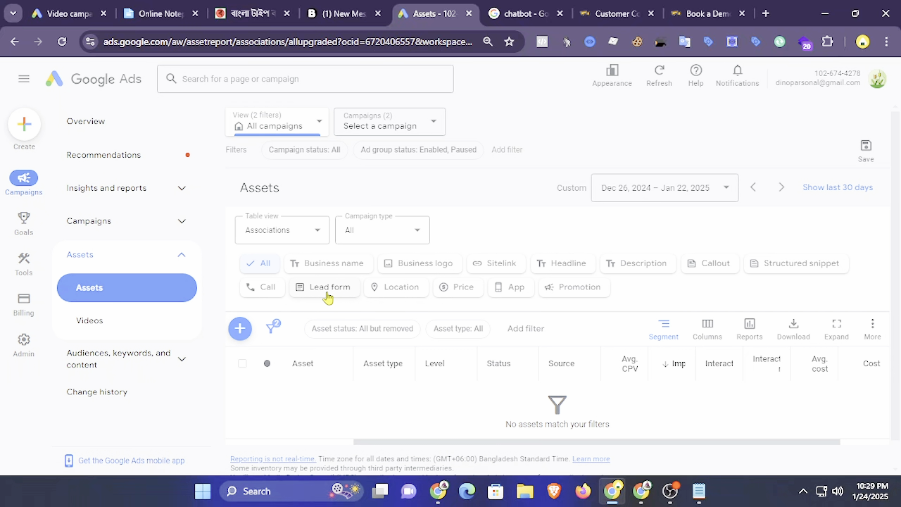
pyautogui.click(327, 293)
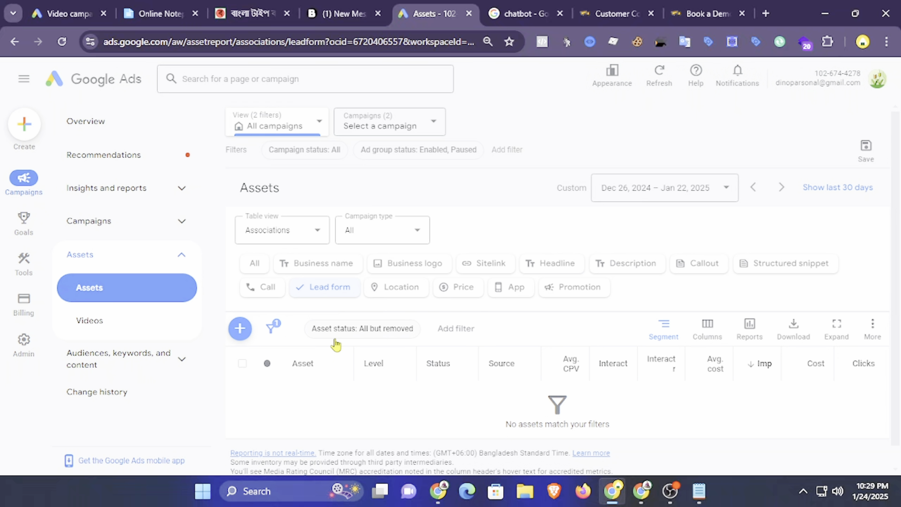
pyautogui.click(240, 328)
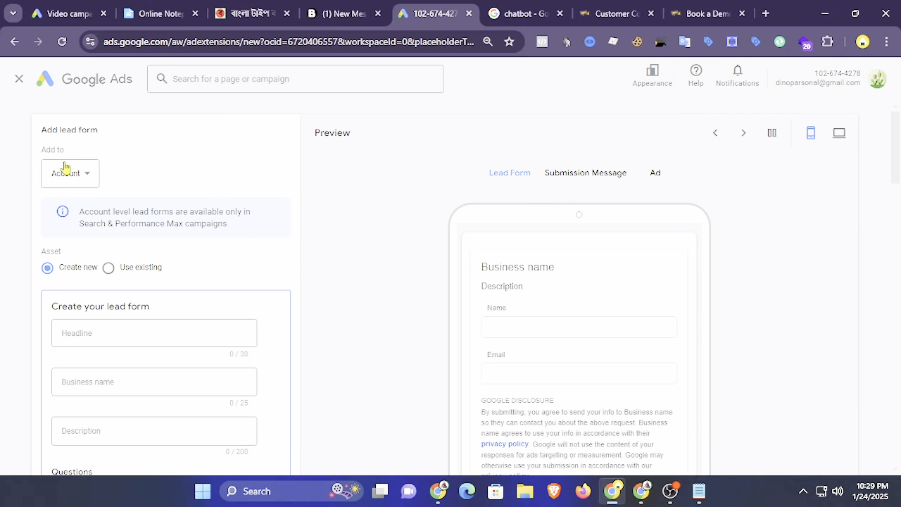
pyautogui.click(85, 173)
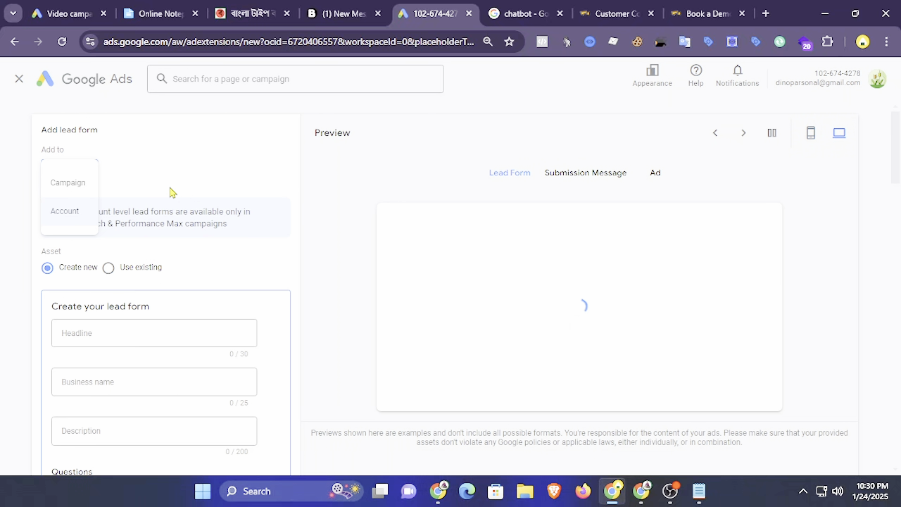
pyautogui.click(63, 212)
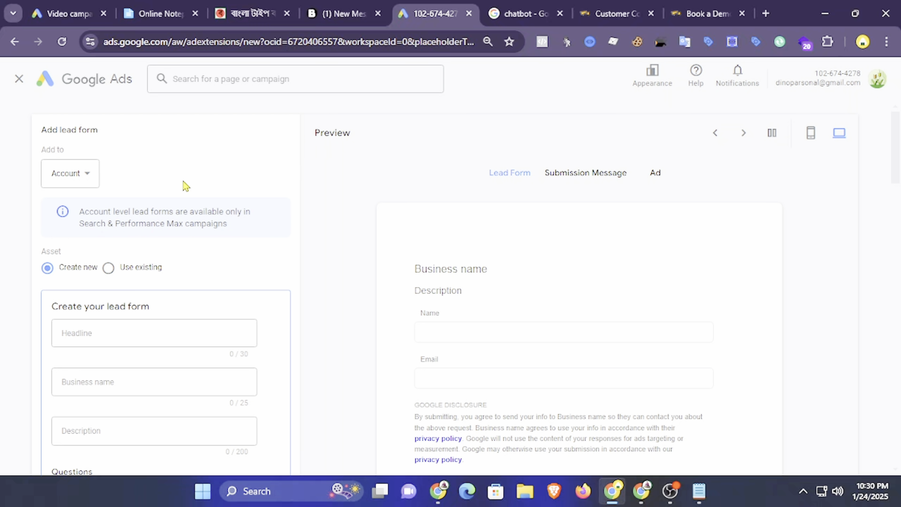
# Review the new lead form's text fields and contact questions, and preview its Submission Message and Ad views.
pyautogui.scroll(-2, 361, 235)
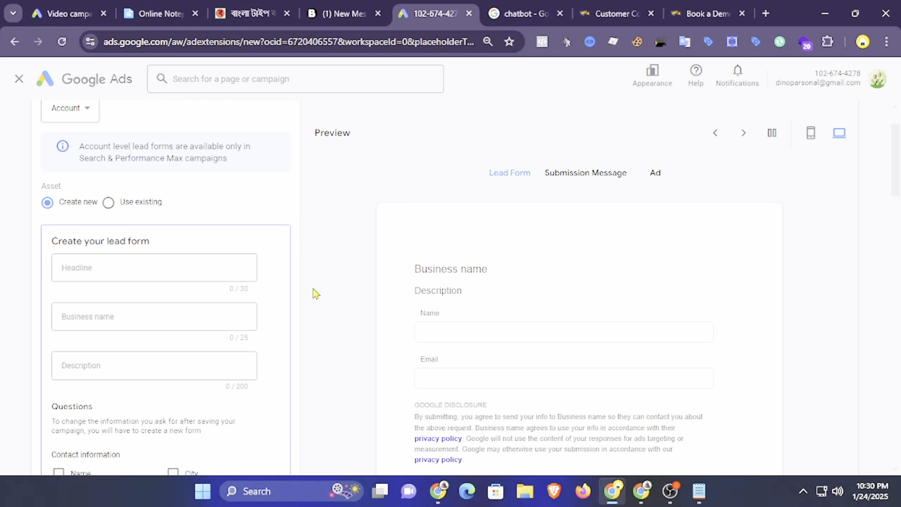
pyautogui.scroll(-2, 312, 291)
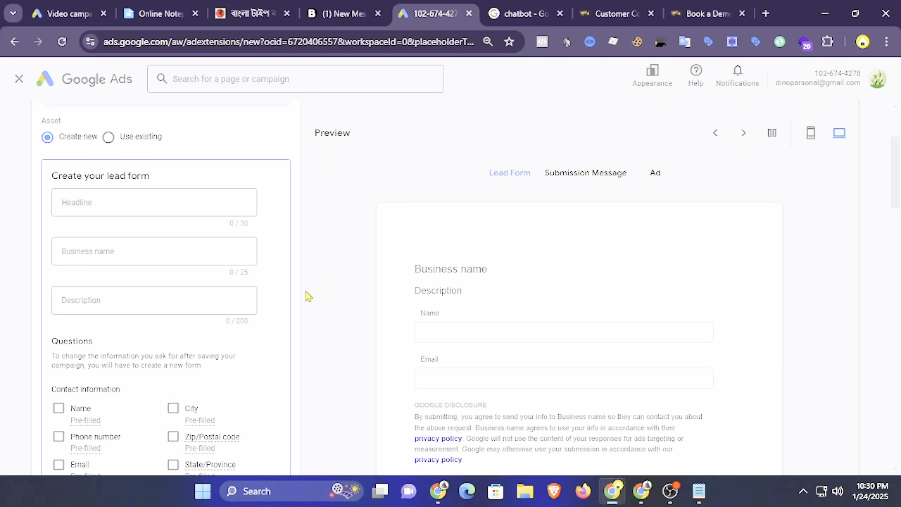
pyautogui.scroll(2, 335, 238)
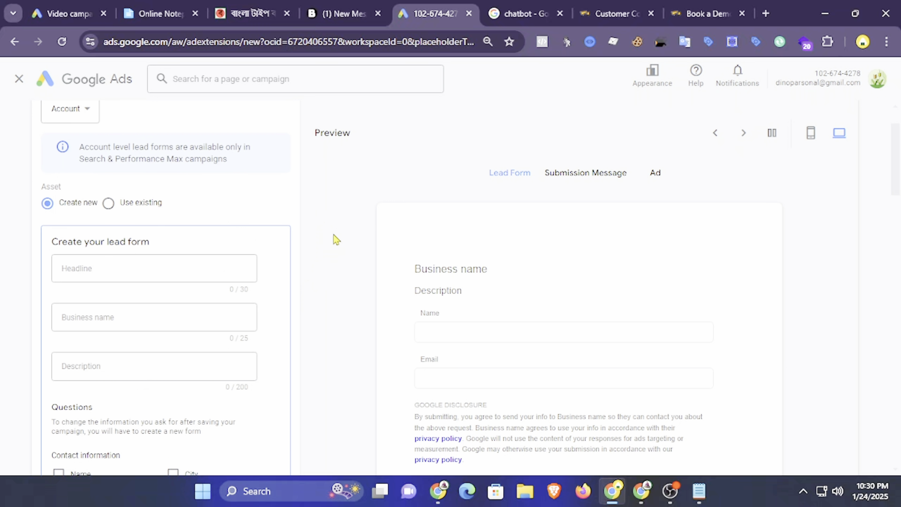
pyautogui.click(565, 177)
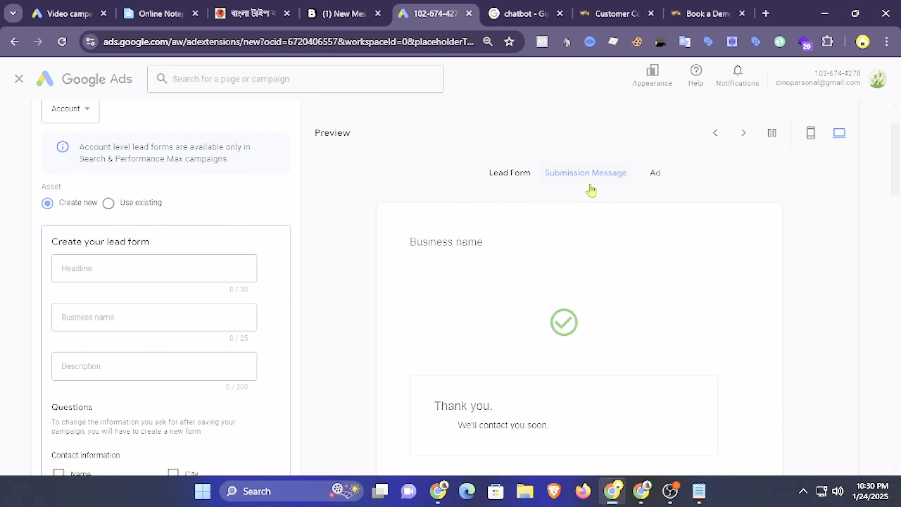
pyautogui.scroll(-4, 493, 368)
pyautogui.scroll(4, 271, 311)
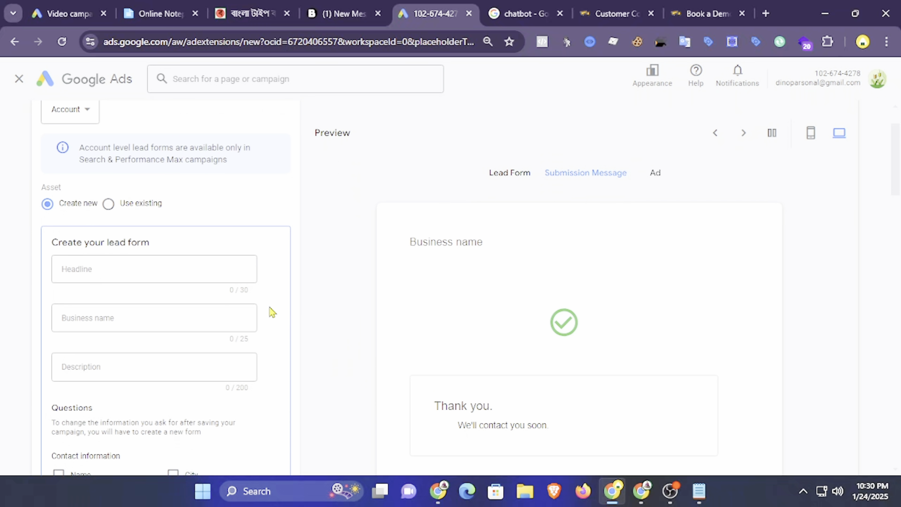
pyautogui.scroll(2, 272, 312)
pyautogui.click(138, 331)
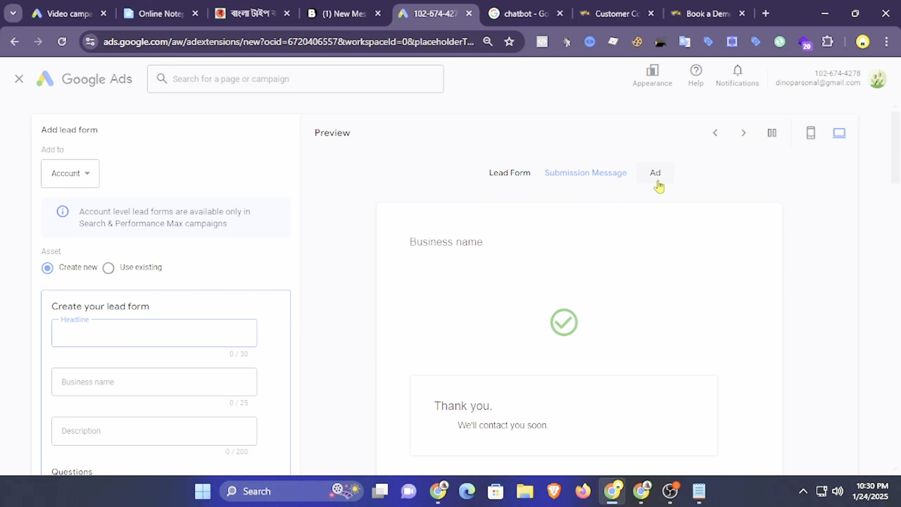
pyautogui.click(657, 183)
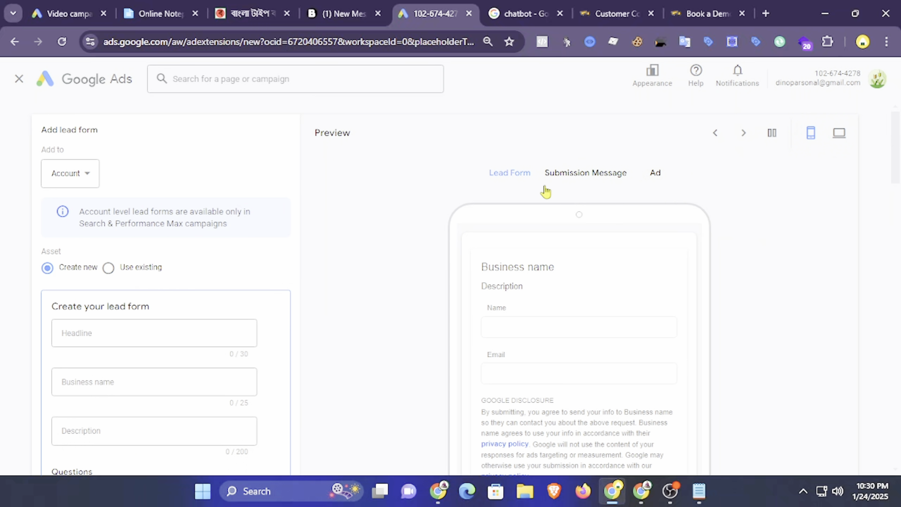
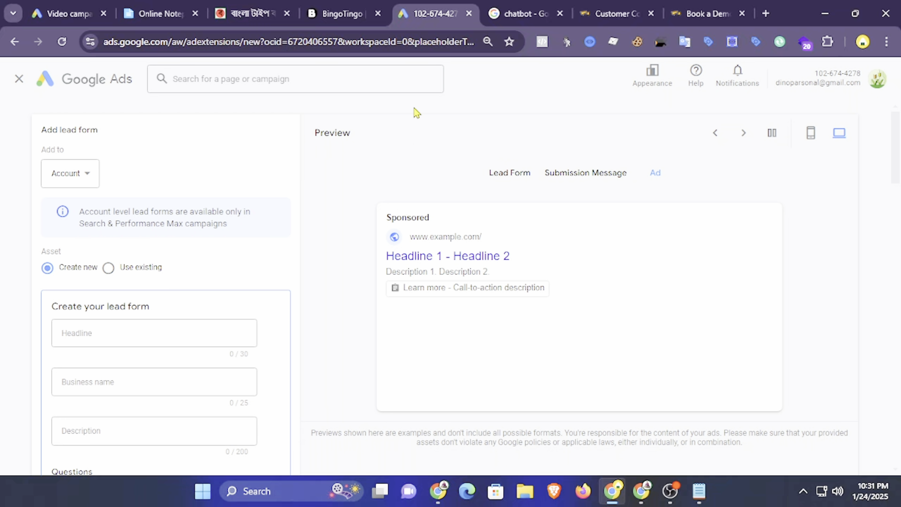
# Check the name field on the REVE Chat demo form and return to the video campaign's placement targeting in Google Ads.
pyautogui.click(727, 12)
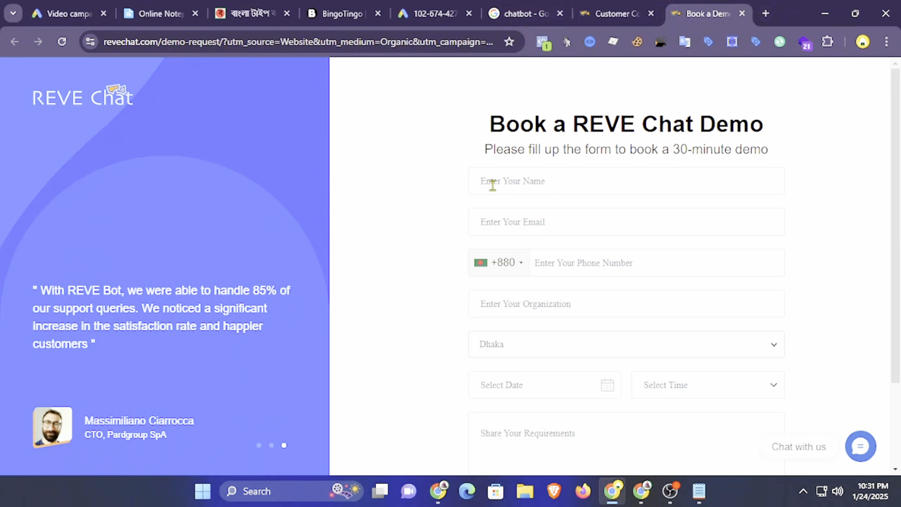
pyautogui.click(526, 185)
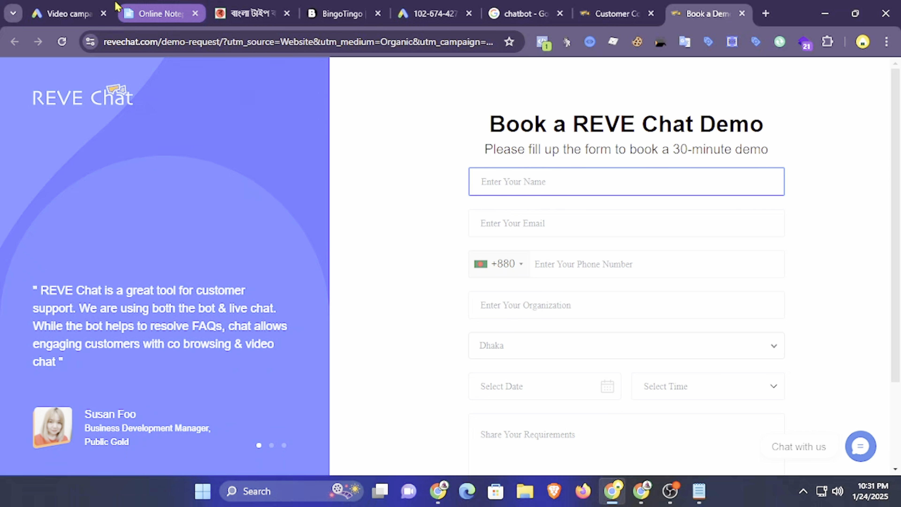
pyautogui.click(67, 13)
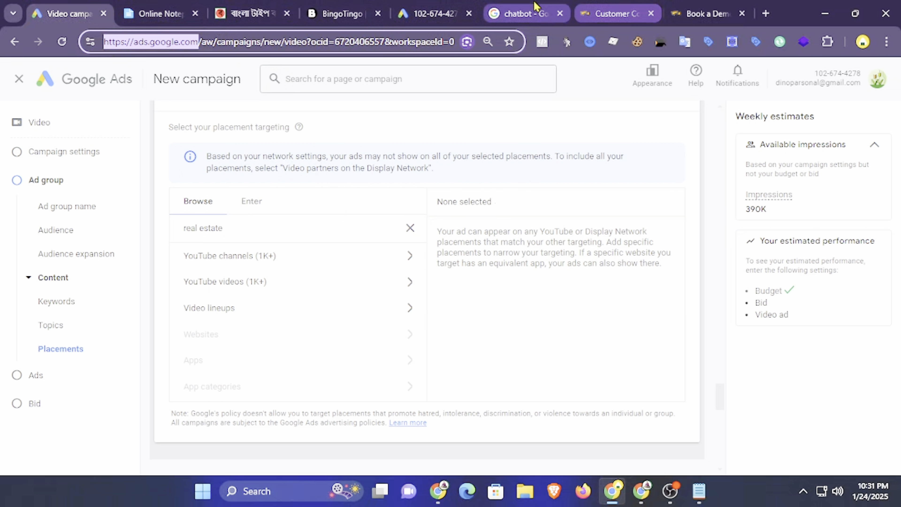
# Return to the new lead form and review its headline field, contact questions and the note on supported campaign types.
pyautogui.click(536, 11)
pyautogui.click(459, 10)
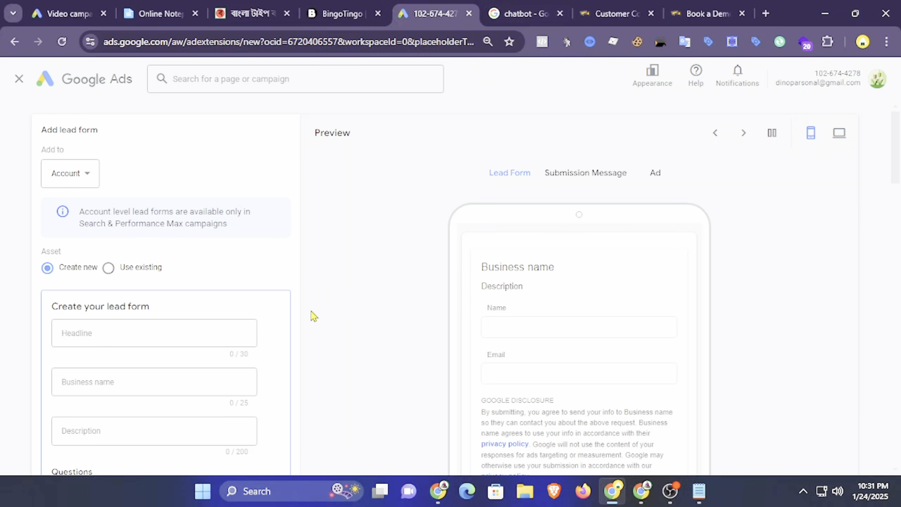
pyautogui.click(127, 331)
pyautogui.scroll(-3, 422, 308)
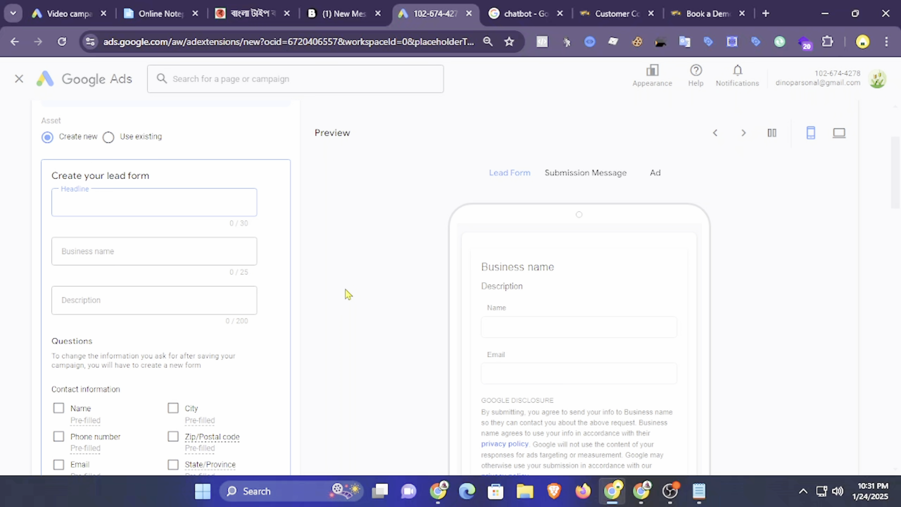
pyautogui.scroll(3, 320, 250)
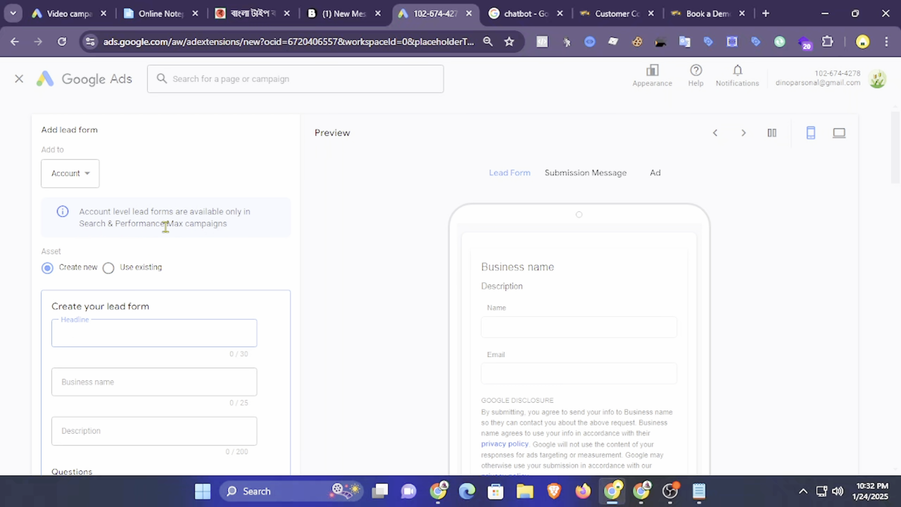
pyautogui.moveTo(165, 223); pyautogui.dragTo(240, 235)
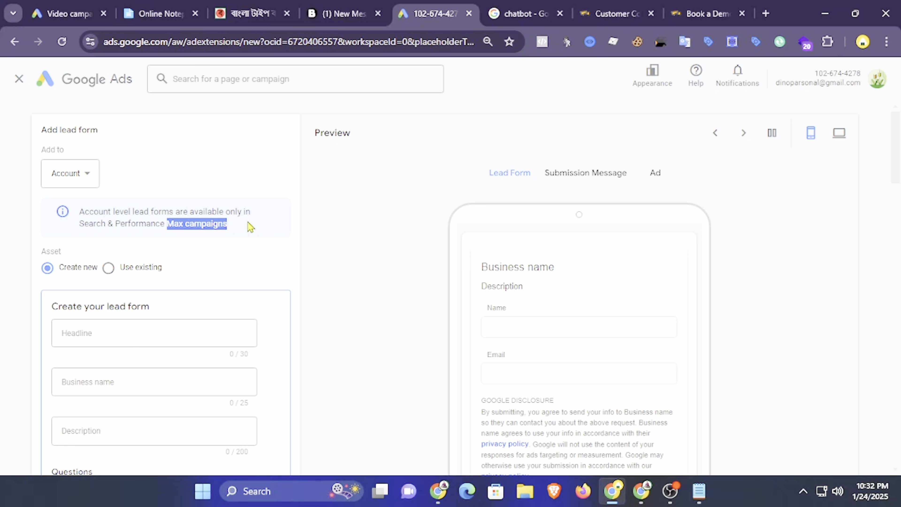
pyautogui.click(242, 230)
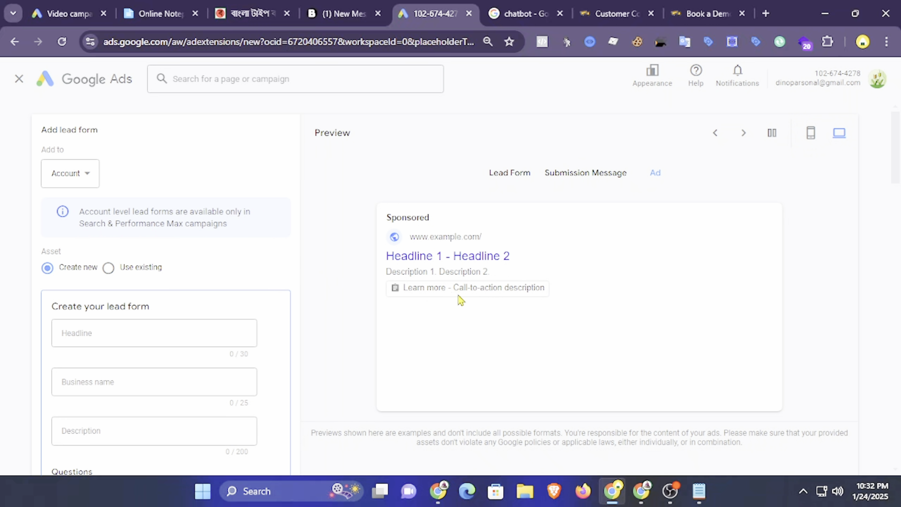
# Copy "Book a" from the REVE Chat demo form's heading and set the lead form's headline to "Book a Call".
pyautogui.click(175, 334)
pyautogui.click(725, 7)
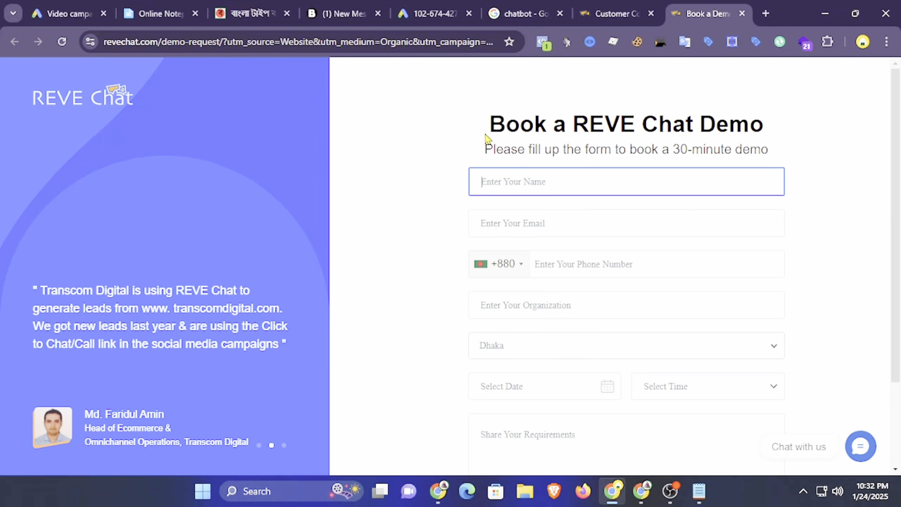
pyautogui.moveTo(490, 130); pyautogui.dragTo(562, 130)
pyautogui.rightClick(562, 129)
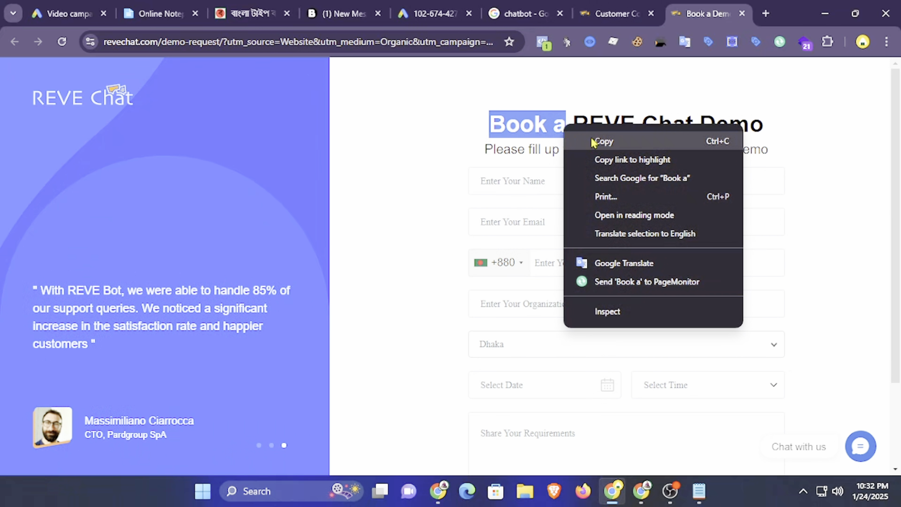
pyautogui.click(594, 141)
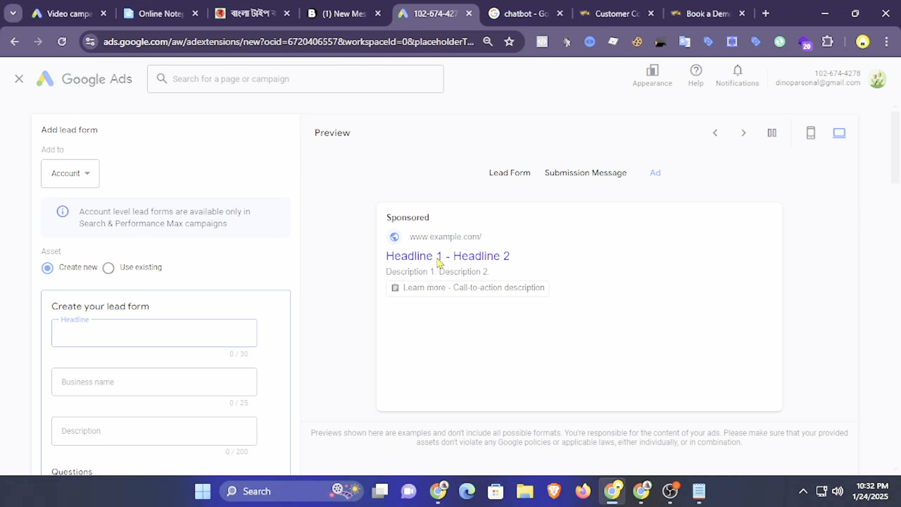
pyautogui.rightClick(113, 333)
pyautogui.click(134, 185)
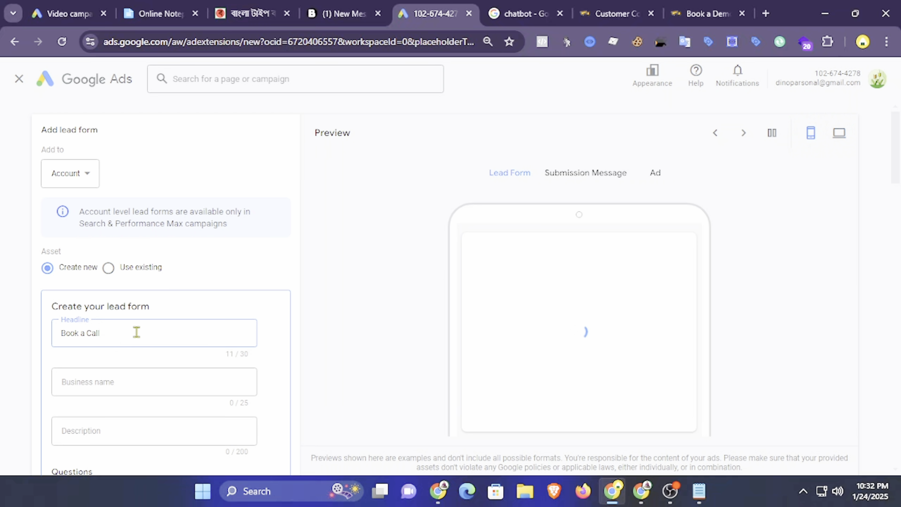
# Set the lead form's business name to "Glorianoor", and check the REVE Chat demo form before returning to the lead form.
pyautogui.click(153, 381)
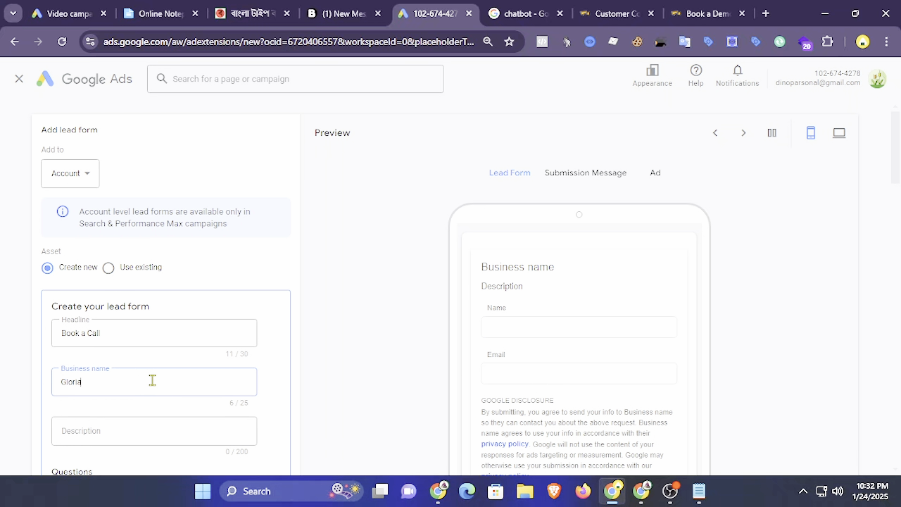
pyautogui.press('BackSpace')
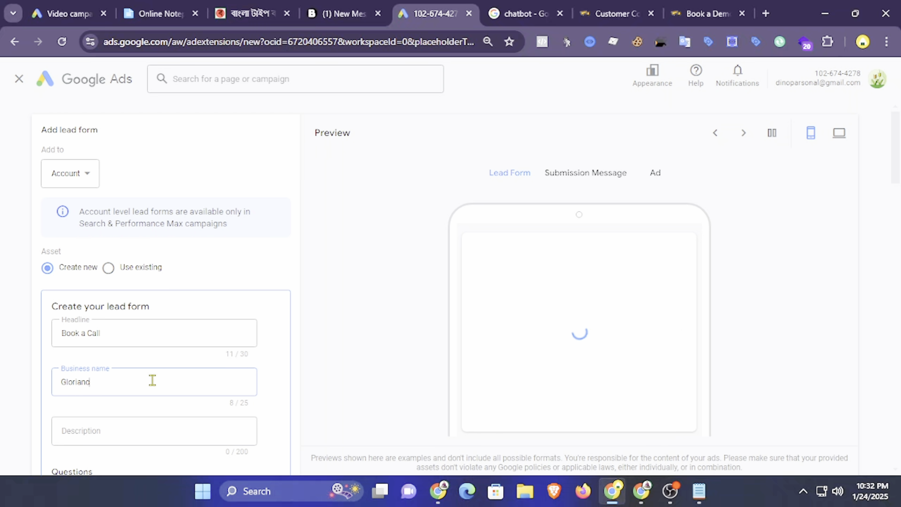
pyautogui.hotkey('ctrl', 'Tab')
pyautogui.hotkey('ctrl', 'Tab')
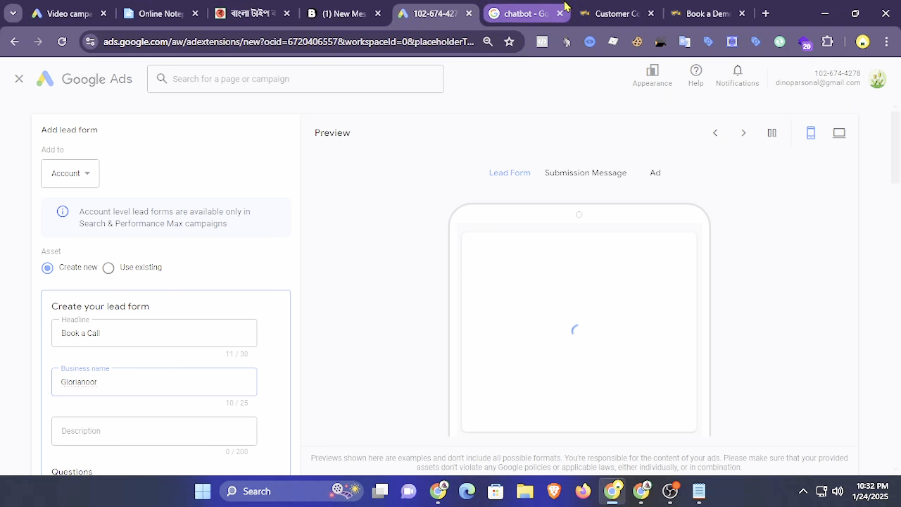
pyautogui.hotkey('ctrl', 'Tab')
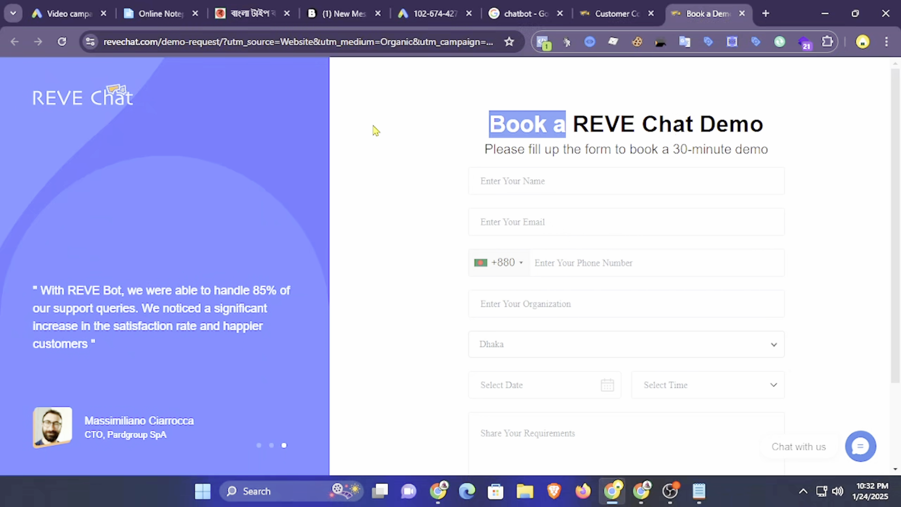
pyautogui.click(431, 6)
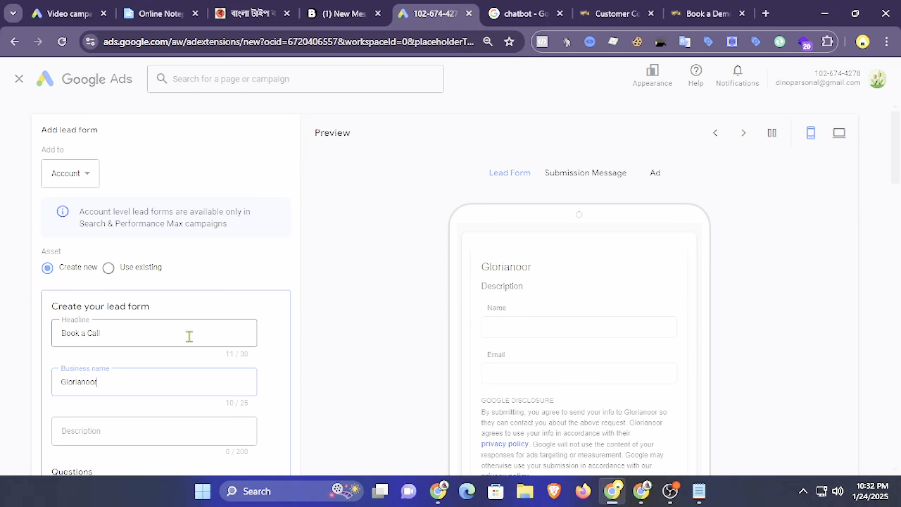
# Ask for Name as full name, Email and Phone number in the contact information, and preview the Lead Form view.
pyautogui.scroll(-2, 185, 345)
pyautogui.scroll(-2, 183, 353)
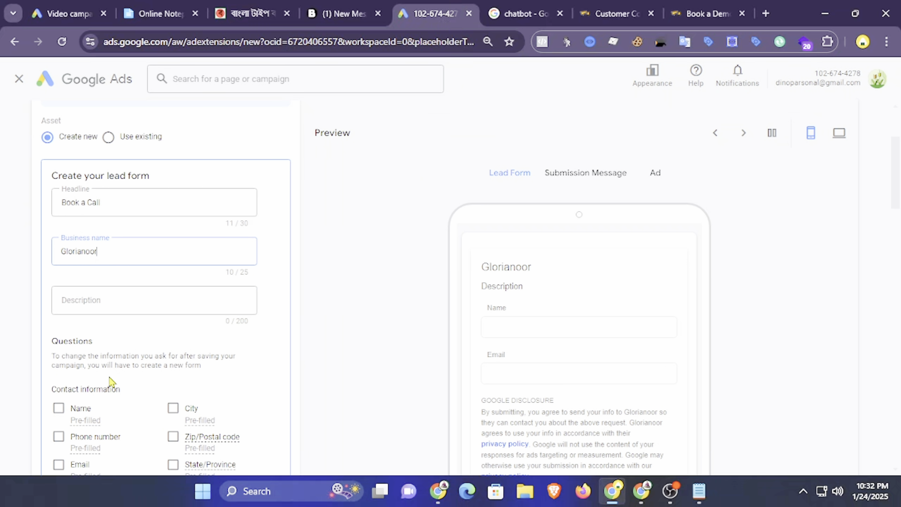
pyautogui.scroll(-2, 110, 382)
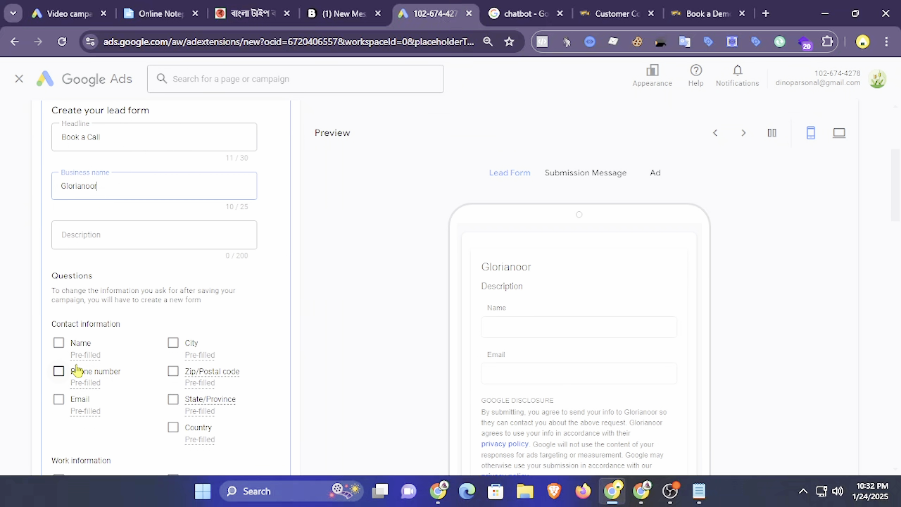
pyautogui.click(59, 343)
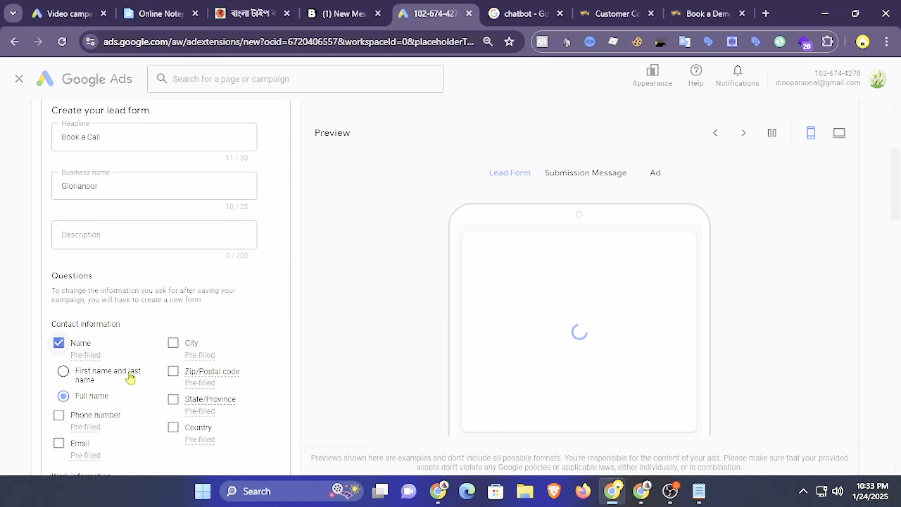
pyautogui.click(58, 443)
pyautogui.click(58, 415)
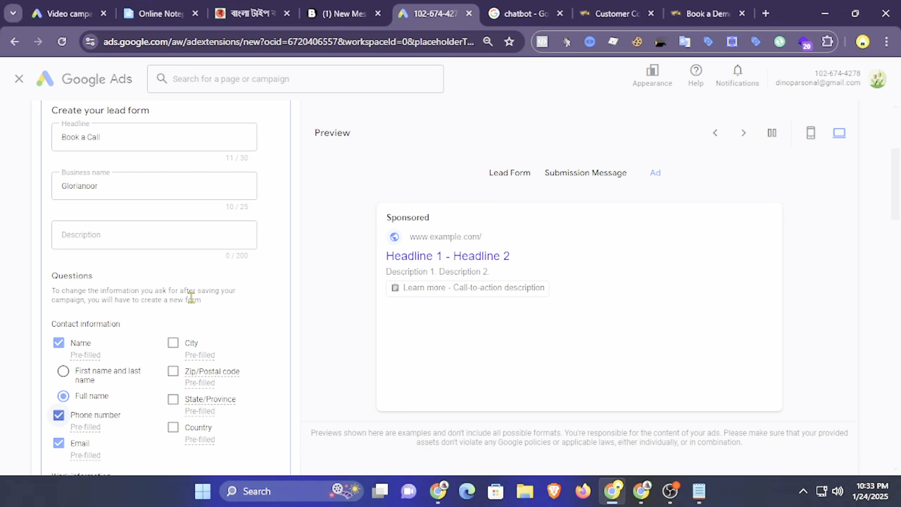
pyautogui.click(518, 182)
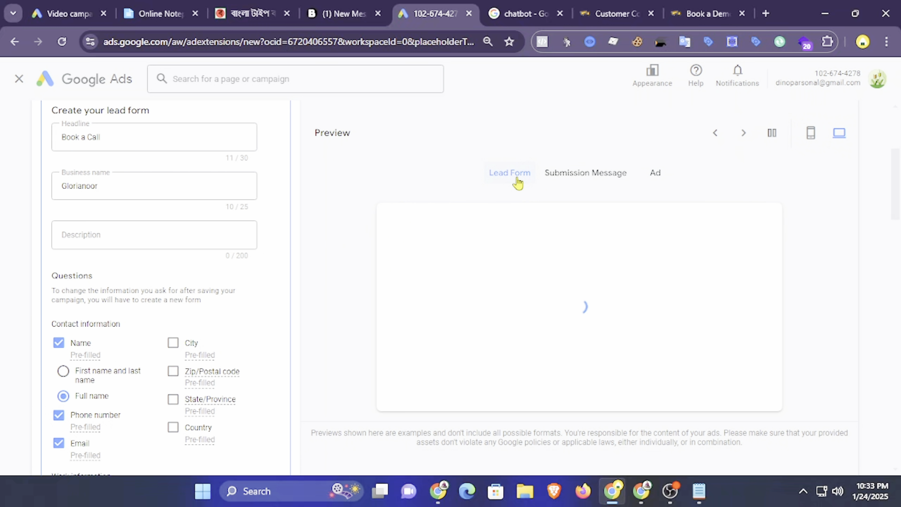
pyautogui.scroll(-2, 460, 323)
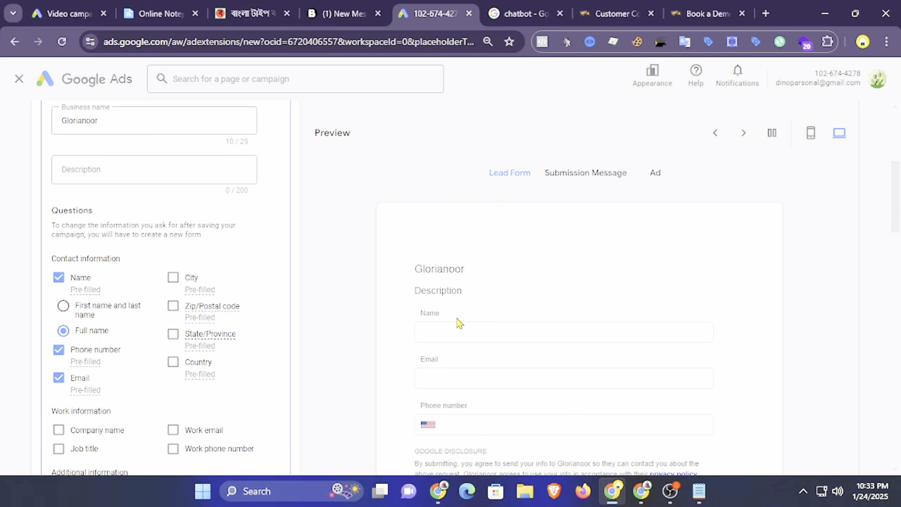
pyautogui.scroll(-2, 455, 366)
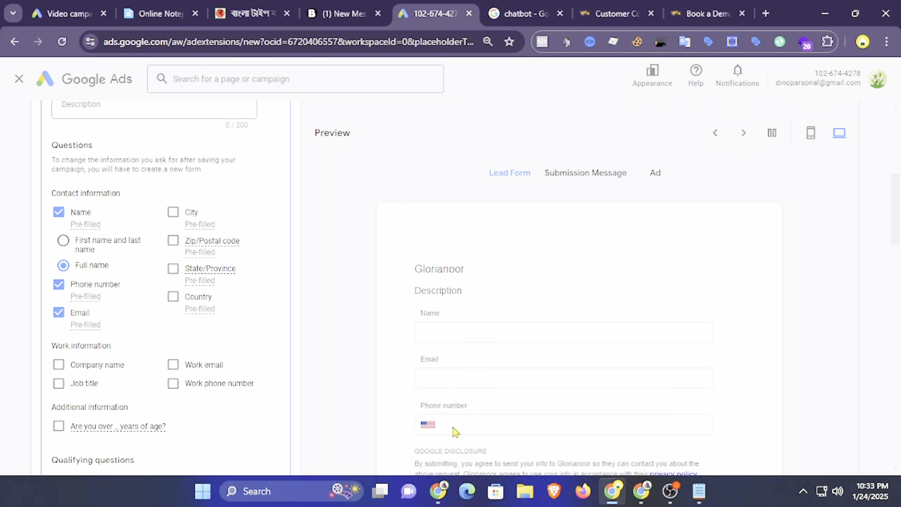
# Compare with the REVE Chat demo form's organization, date and time fields, and include Company name in the lead form's work information.
pyautogui.click(678, 13)
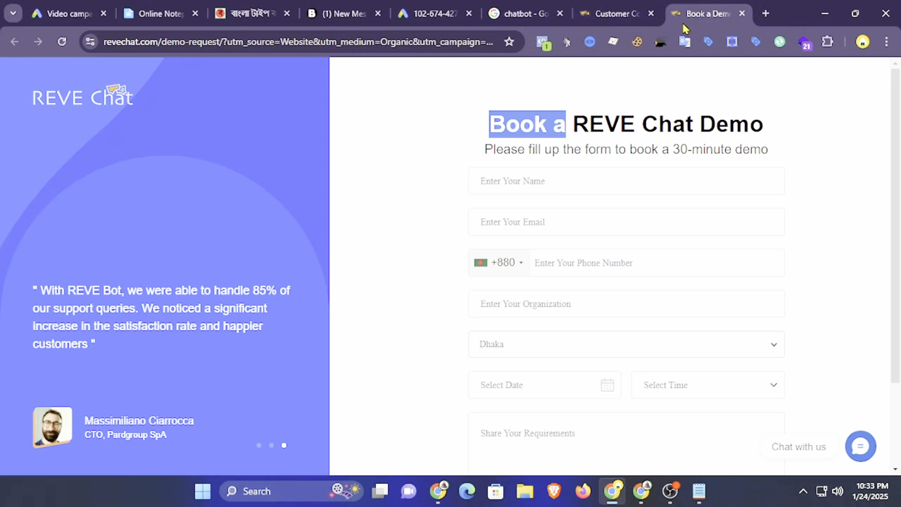
pyautogui.click(559, 312)
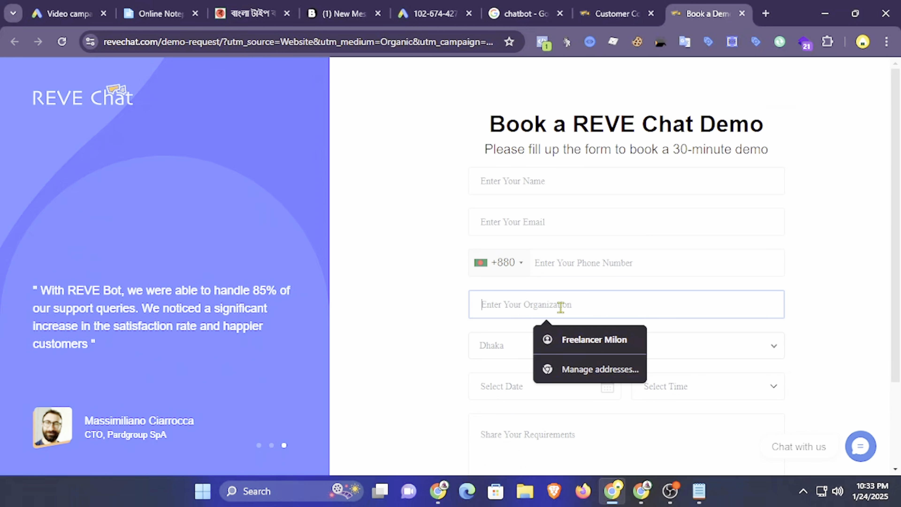
pyautogui.click(498, 7)
pyautogui.click(476, 7)
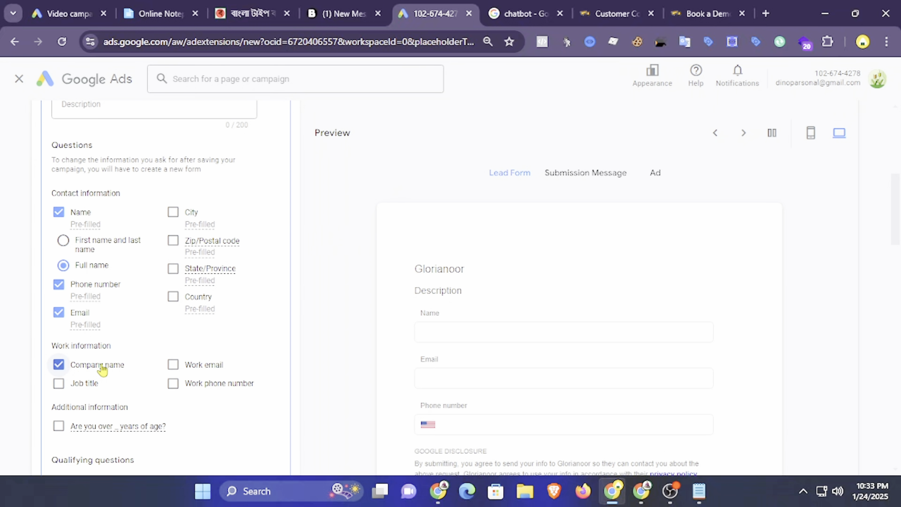
pyautogui.scroll(-2, 124, 390)
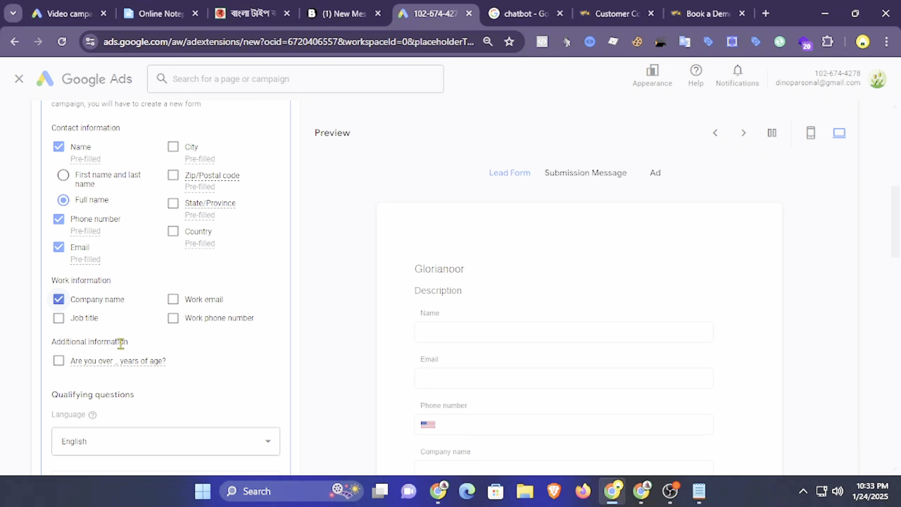
pyautogui.click(704, 13)
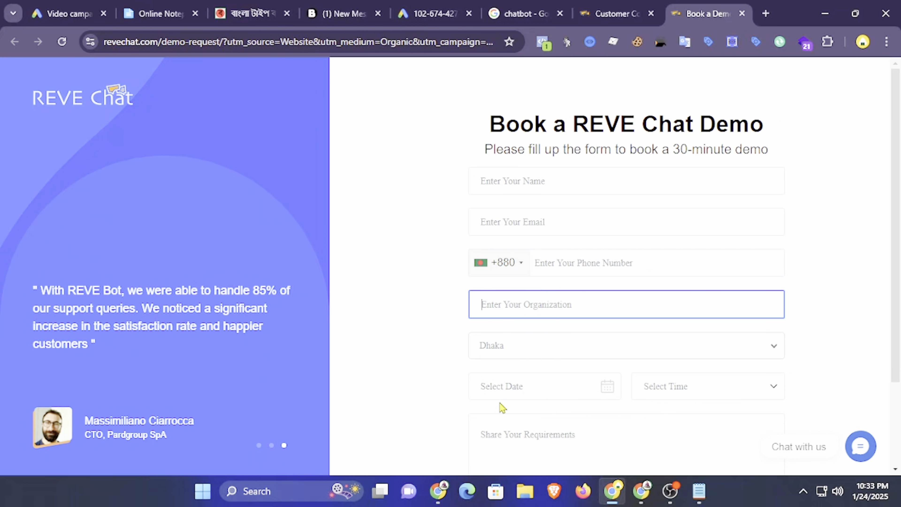
pyautogui.click(435, 13)
# Browse the suggested qualifying questions in the Business, Real estate and Insurance categories.
pyautogui.scroll(-3, 226, 312)
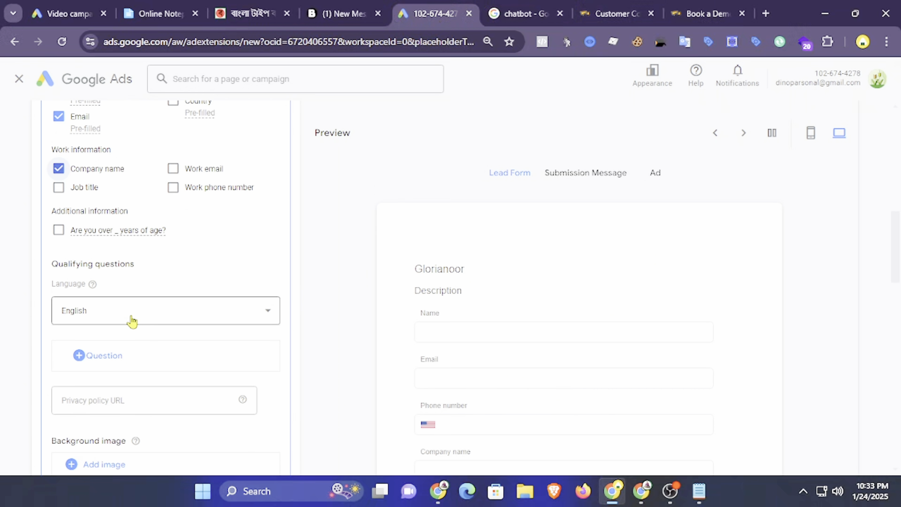
pyautogui.click(103, 355)
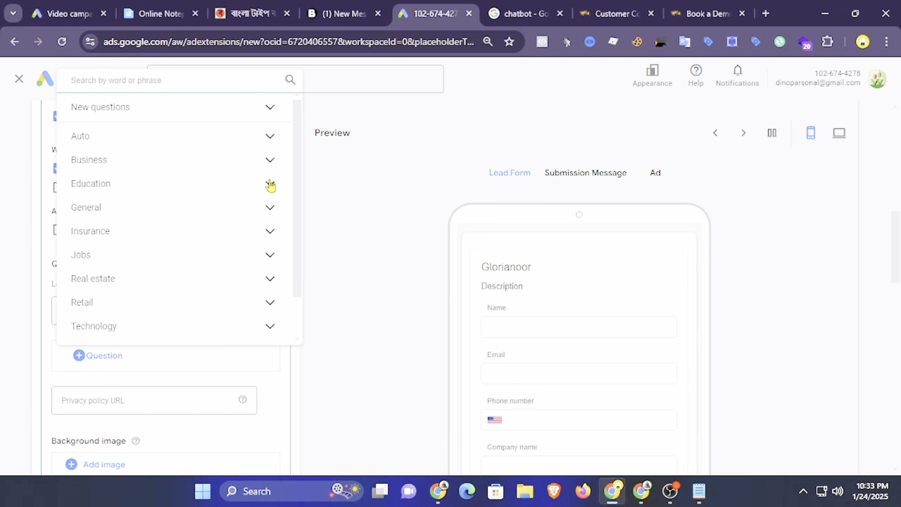
pyautogui.click(269, 160)
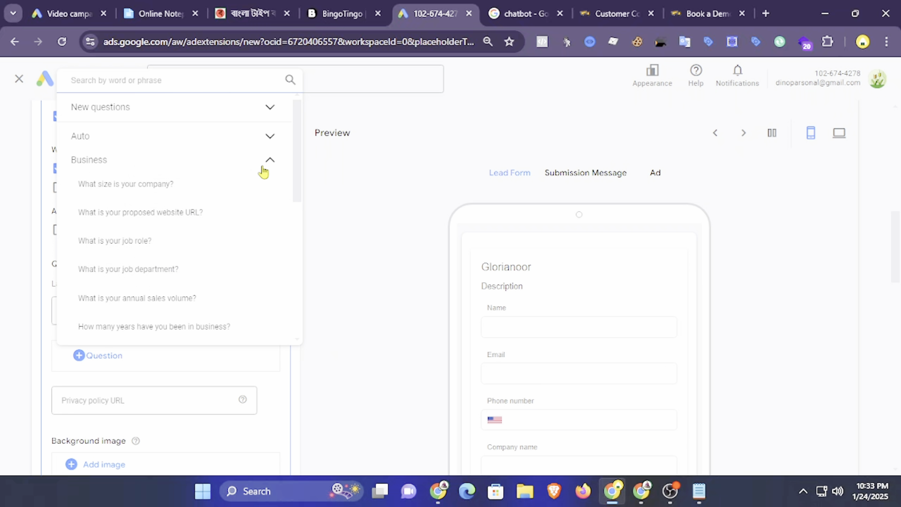
pyautogui.click(269, 162)
pyautogui.scroll(-2, 181, 212)
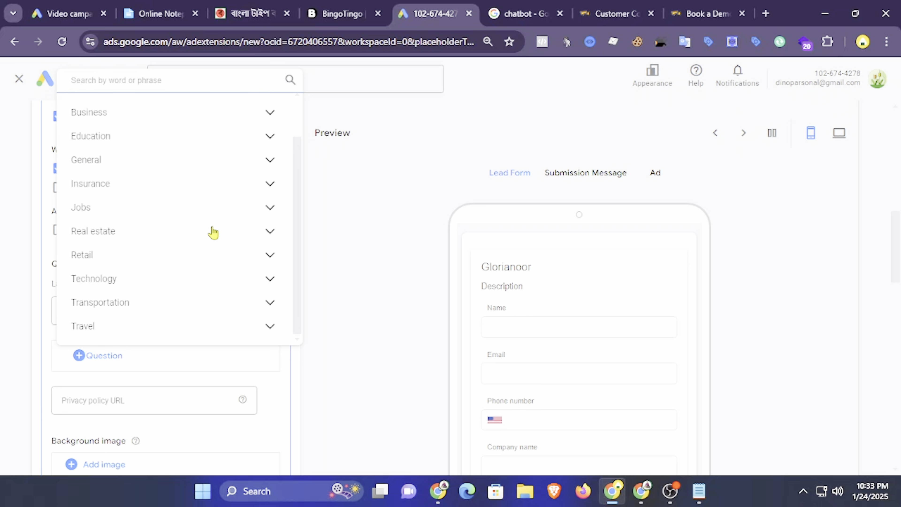
pyautogui.click(269, 234)
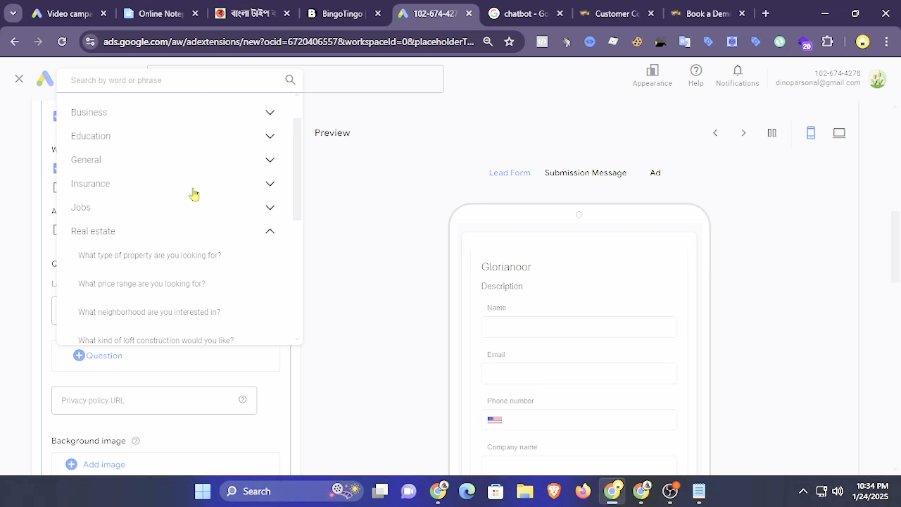
pyautogui.click(269, 184)
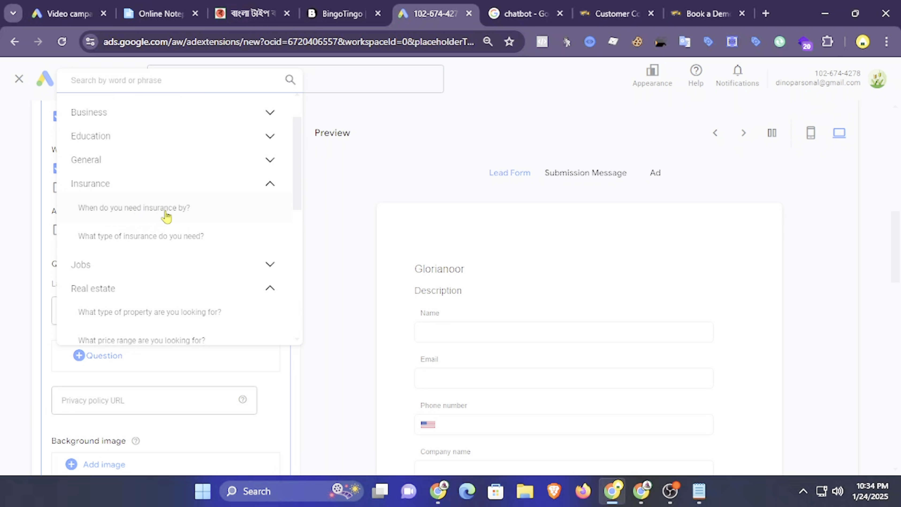
pyautogui.click(270, 186)
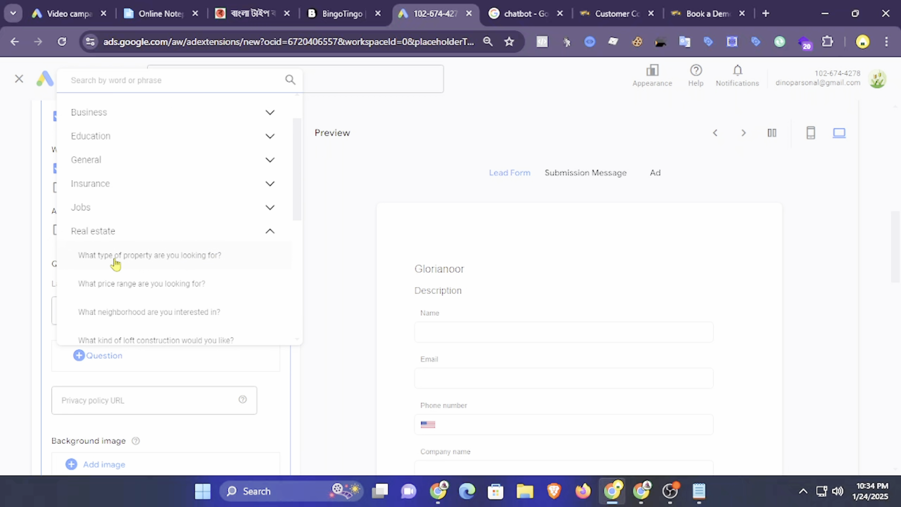
# Add the real estate qualifying question "What type of property are you looking for?" to the lead form and check it in the preview.
pyautogui.click(179, 257)
pyautogui.scroll(-2, 185, 271)
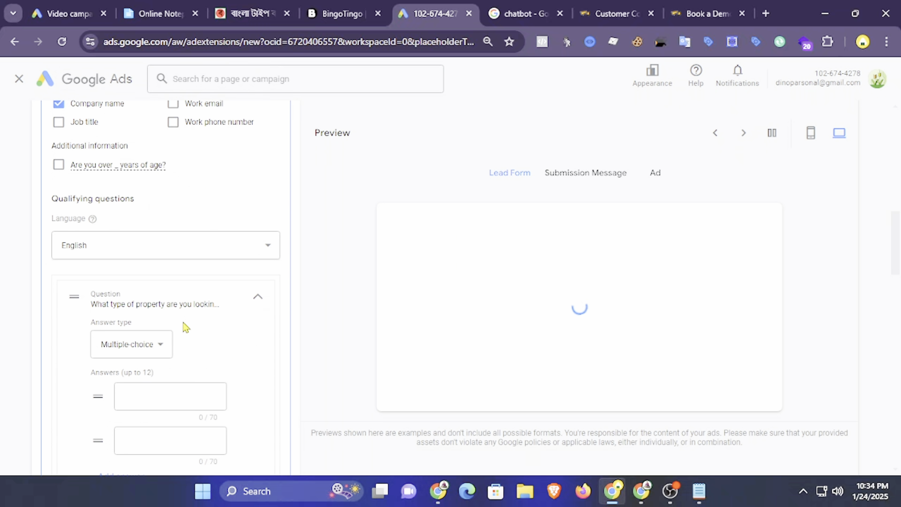
pyautogui.click(122, 392)
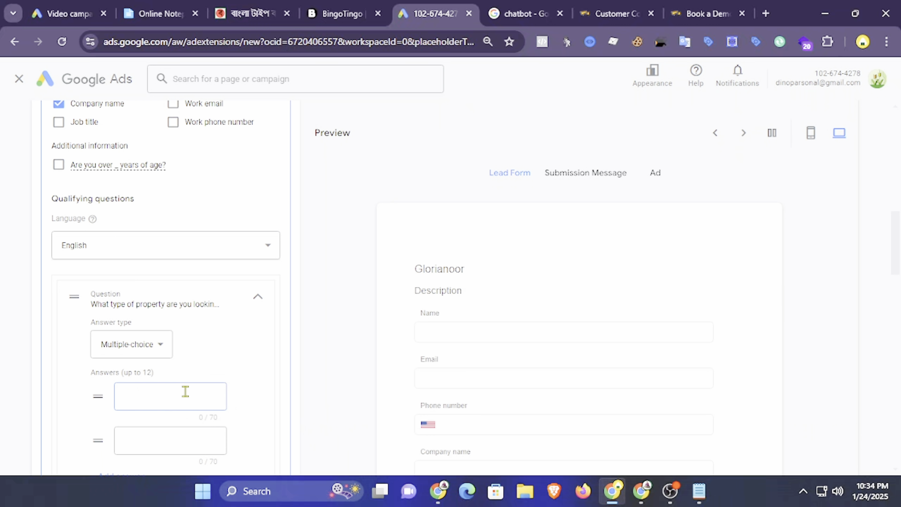
pyautogui.scroll(-15, 619, 344)
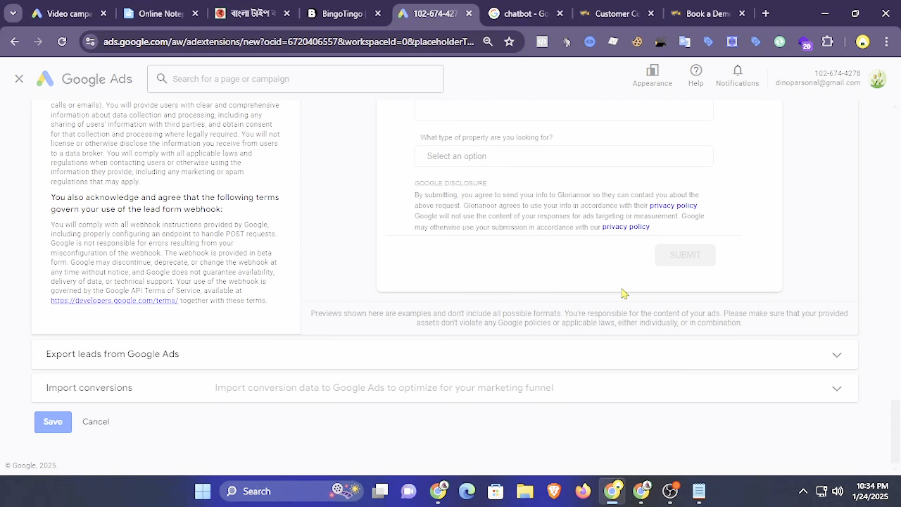
pyautogui.scroll(3, 624, 293)
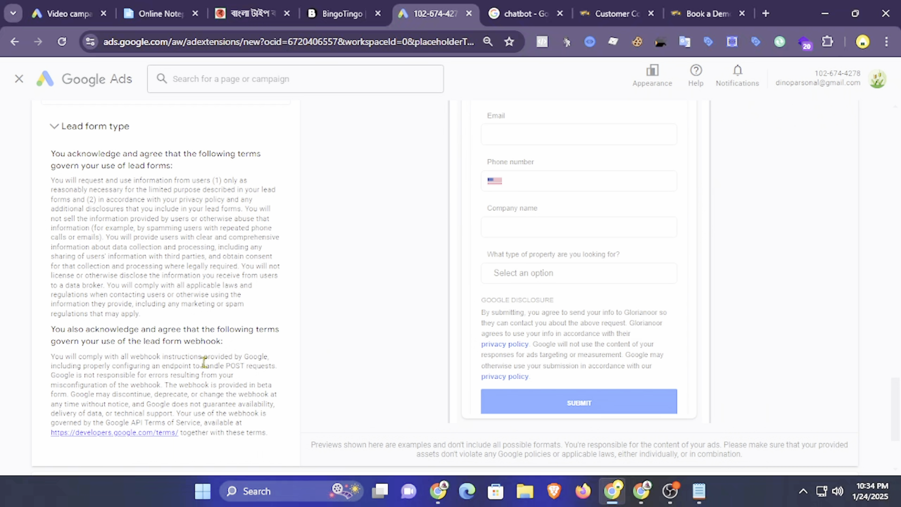
# Set the ad's call-to-action to "Request a demo".
pyautogui.scroll(6, 203, 362)
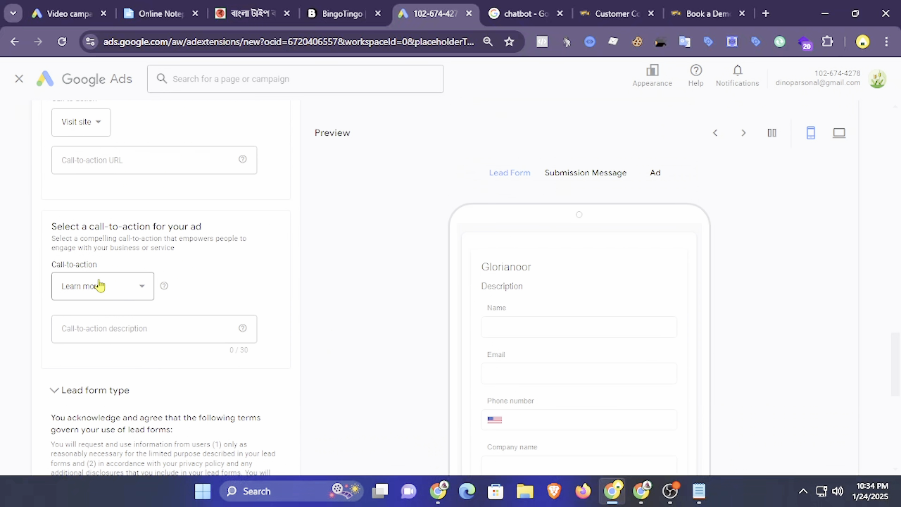
pyautogui.scroll(-3, 521, 324)
pyautogui.scroll(-3, 535, 363)
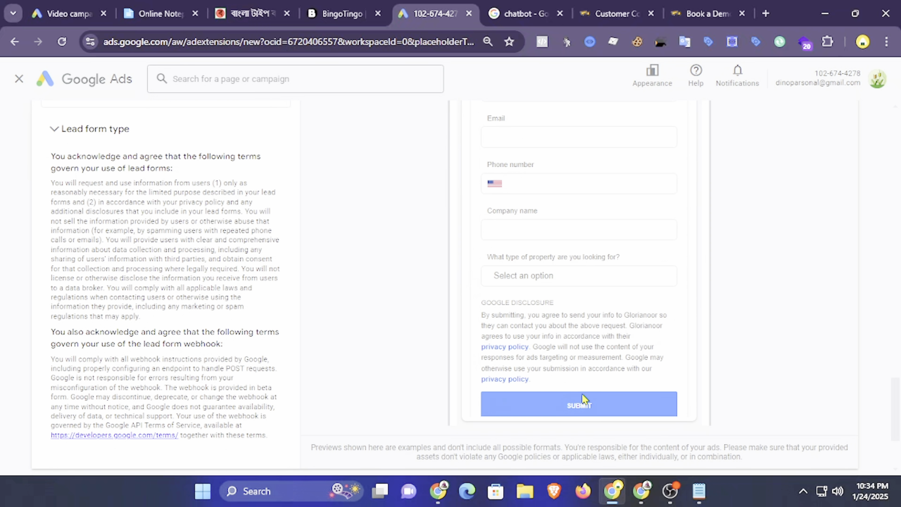
pyautogui.scroll(5, 411, 369)
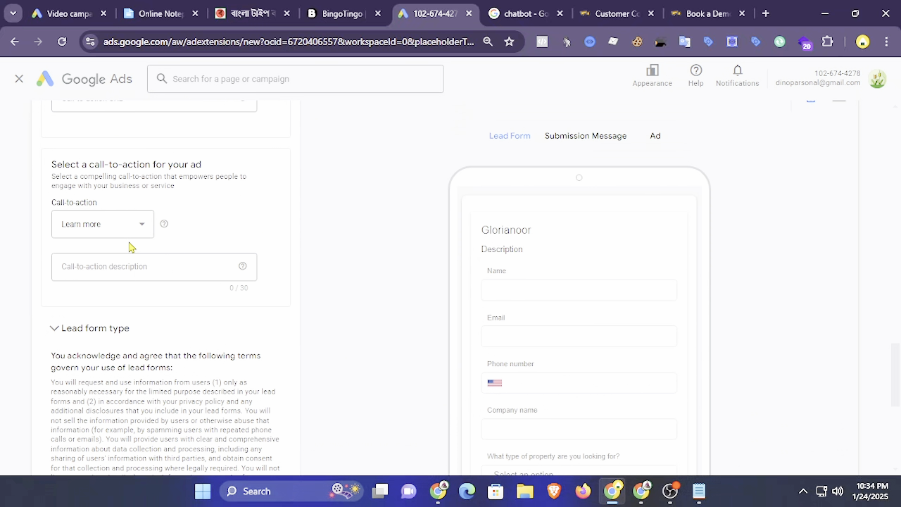
pyautogui.click(125, 229)
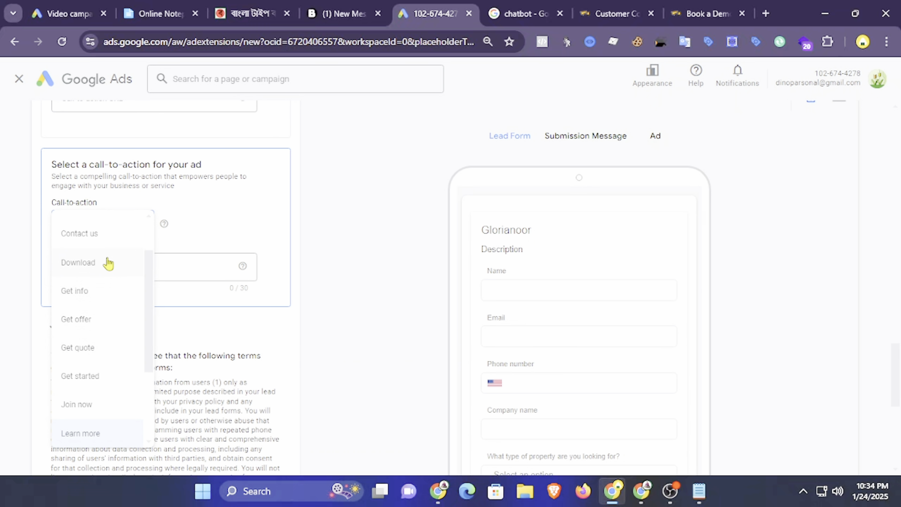
pyautogui.scroll(-2, 101, 356)
pyautogui.scroll(-2, 101, 355)
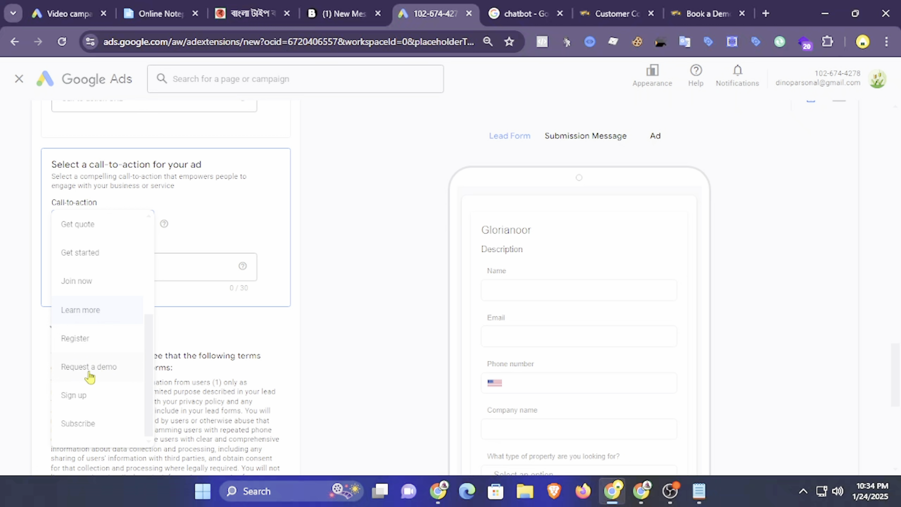
pyautogui.click(110, 369)
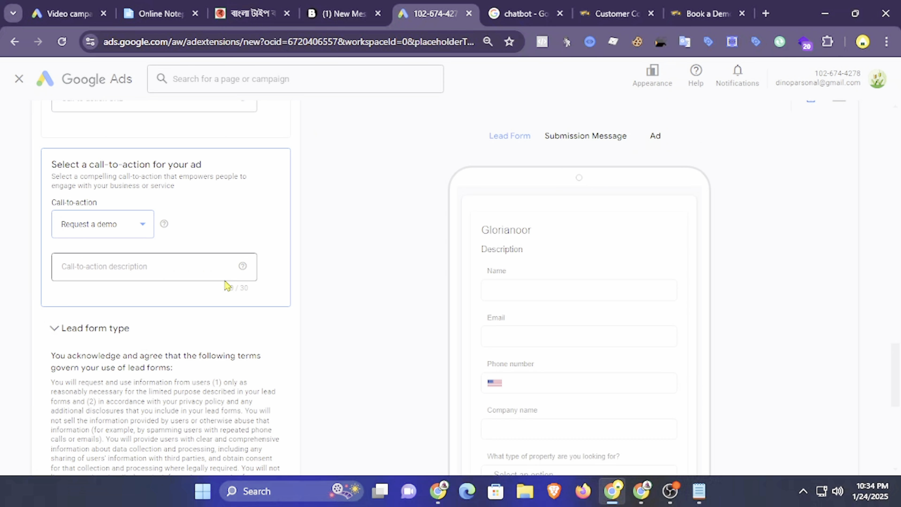
# Check the REVE Chat demo form's wording and enter "Schedule a Request Now" as the ad's call-to-action description.
pyautogui.scroll(-5, 510, 330)
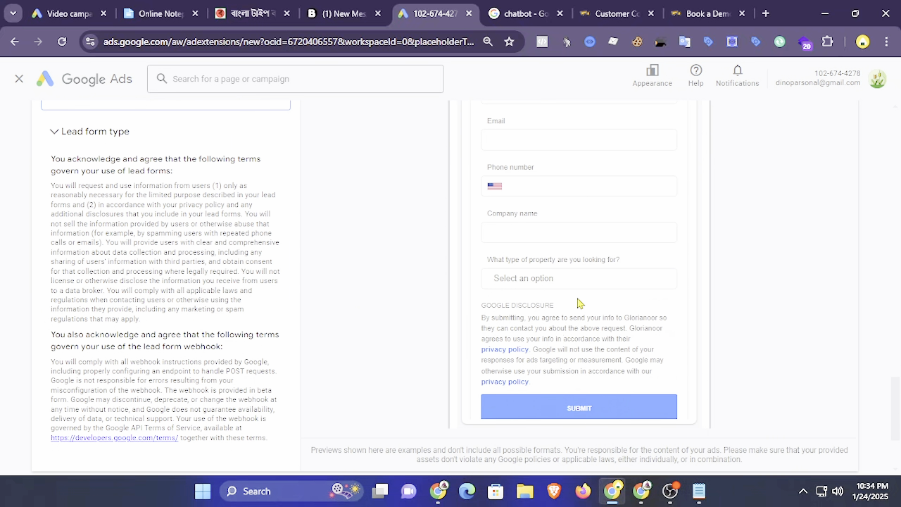
pyautogui.scroll(5, 585, 408)
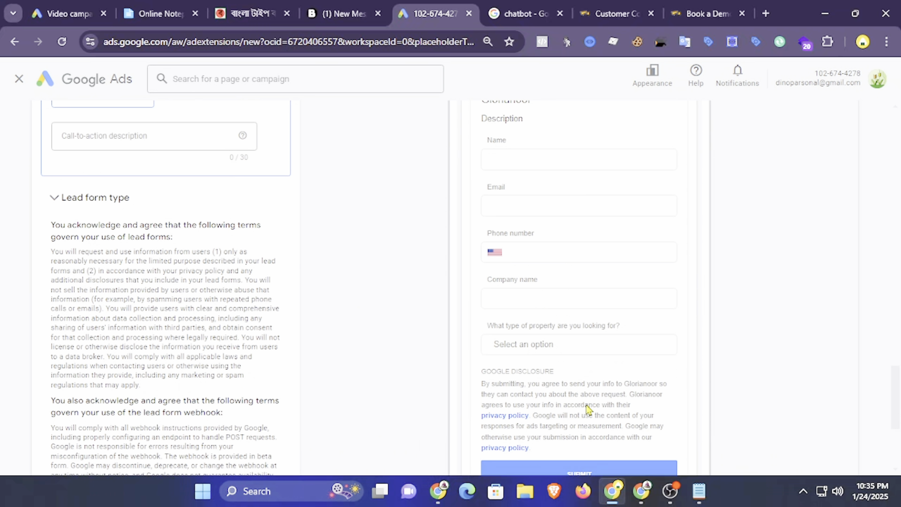
pyautogui.click(143, 269)
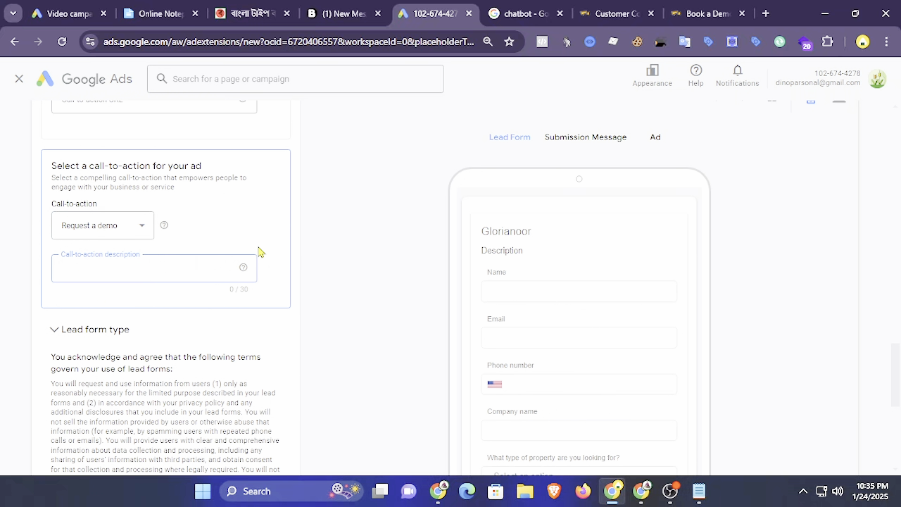
pyautogui.click(691, 10)
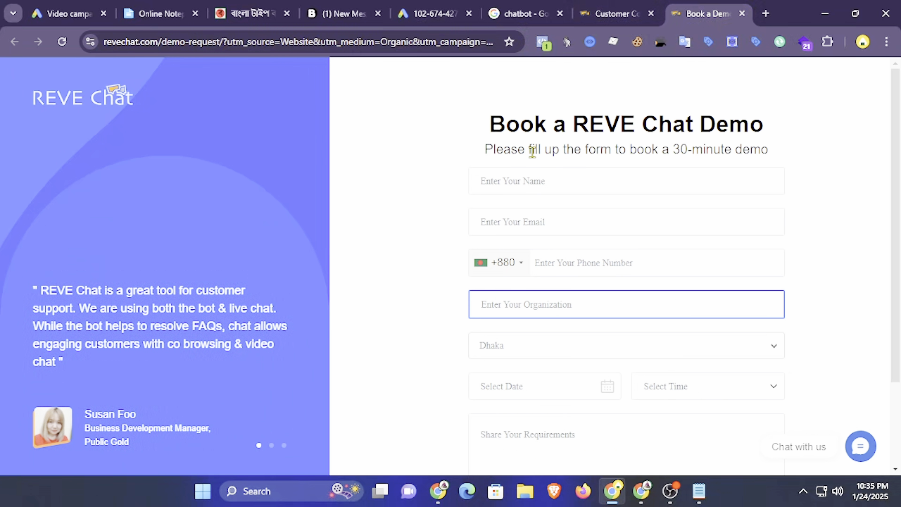
pyautogui.scroll(-3, 481, 248)
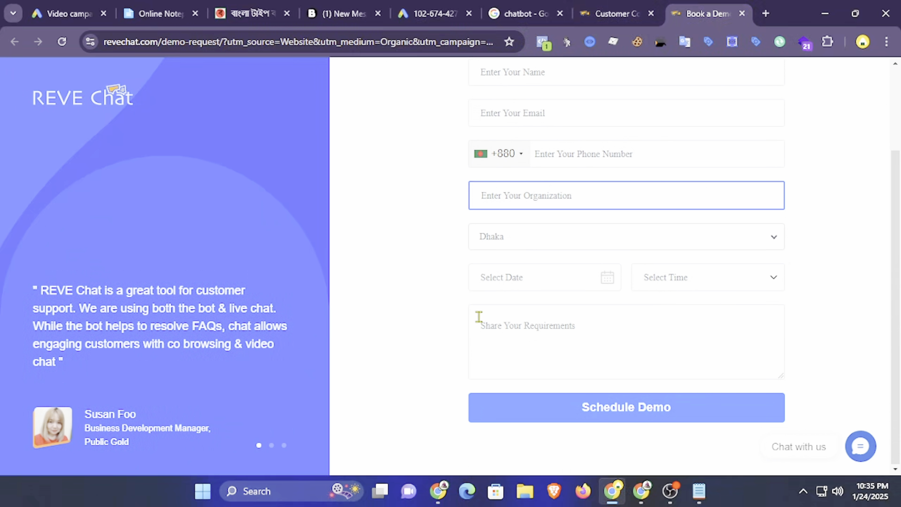
pyautogui.click(440, 415)
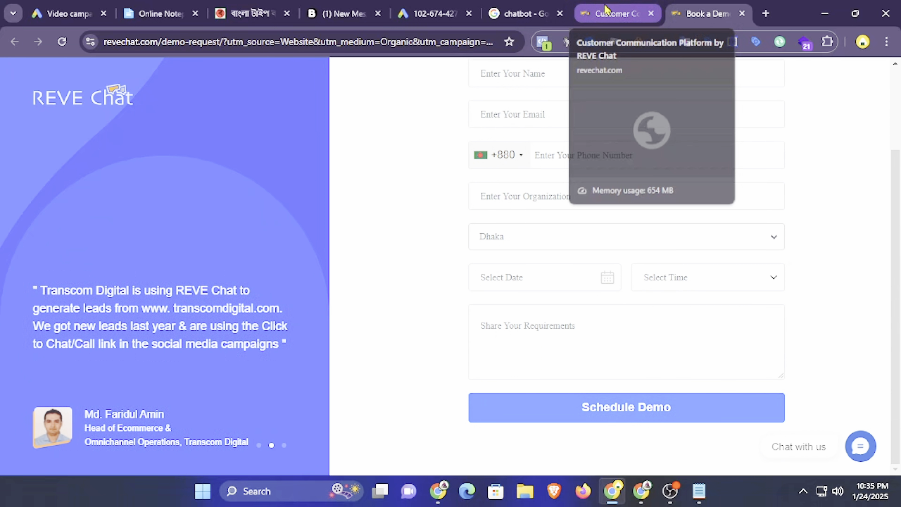
pyautogui.click(541, 6)
pyautogui.click(431, 14)
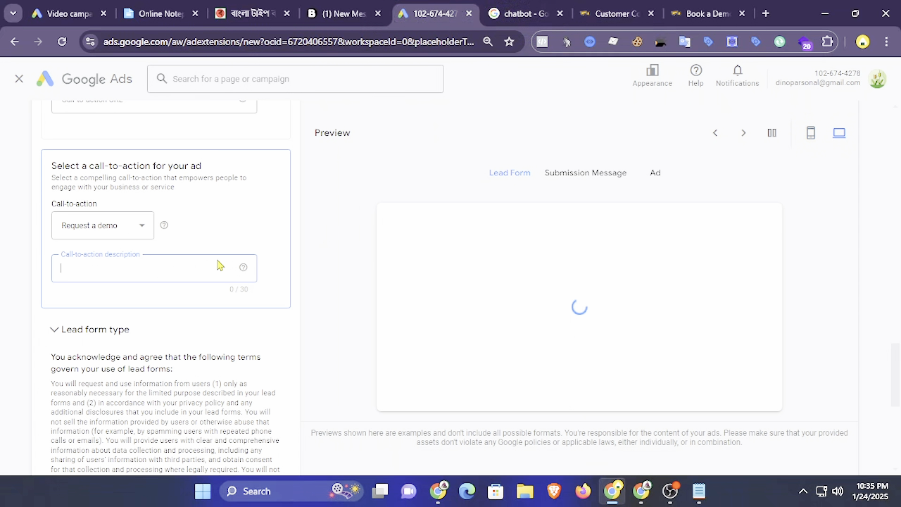
pyautogui.write('Schedule a Request Now')
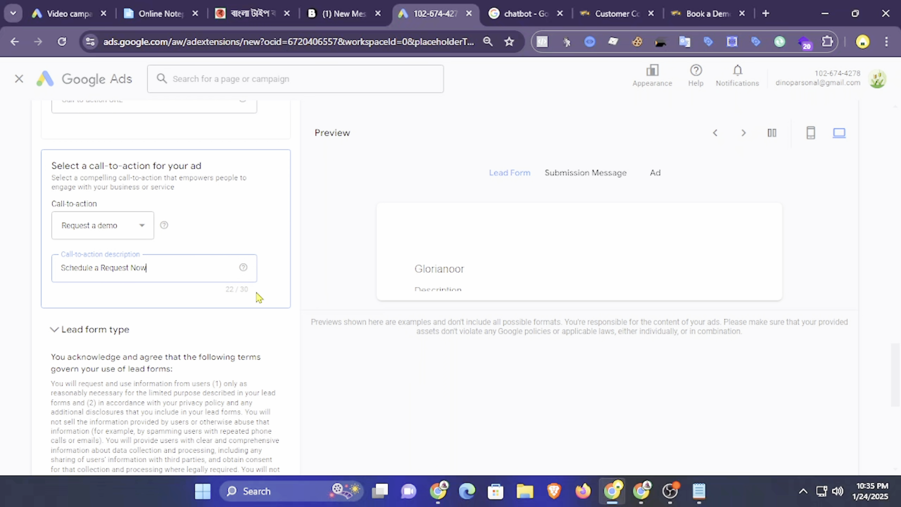
# Preview the Ad view to see how the call-to-action and its description are displayed.
pyautogui.scroll(-3, 458, 274)
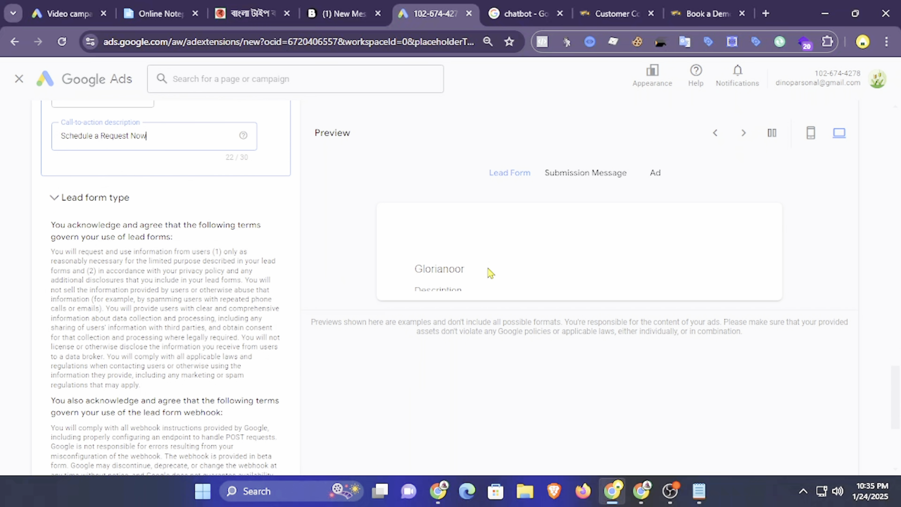
pyautogui.scroll(-5, 491, 273)
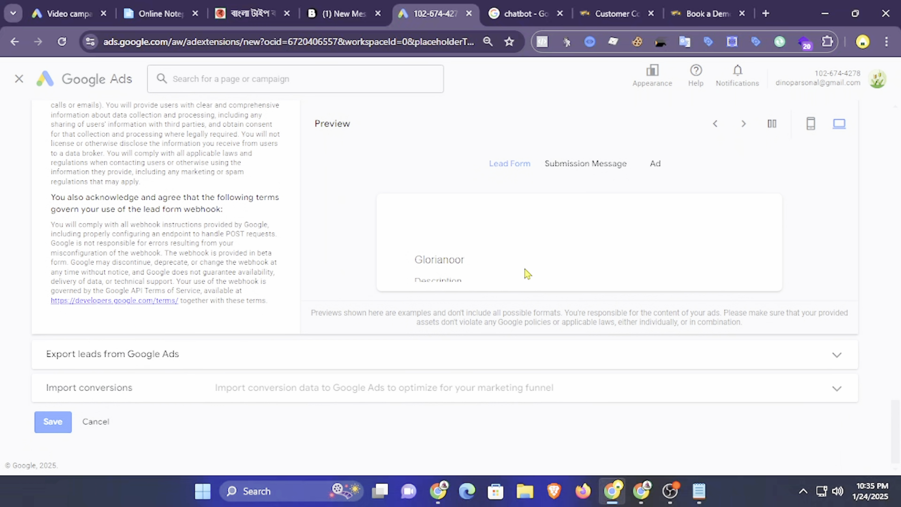
pyautogui.scroll(7, 400, 330)
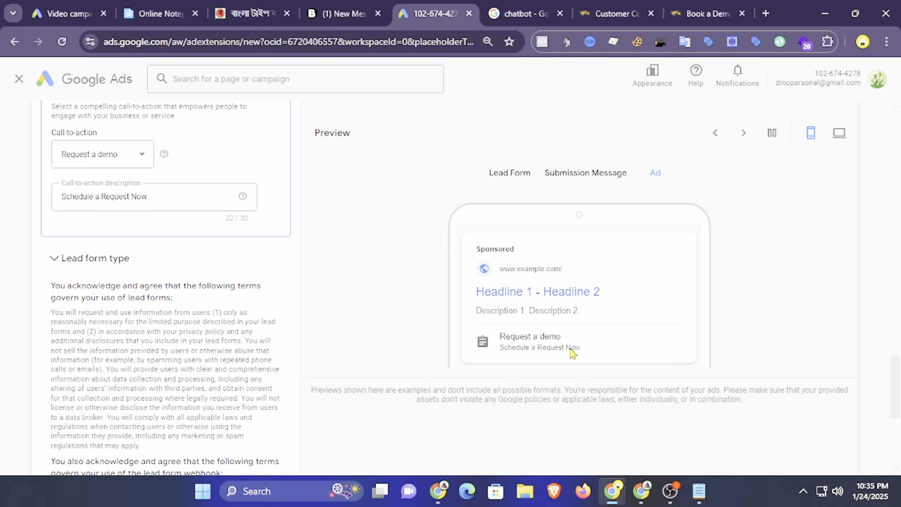
# Try the More qualified lead form type and switch back to More volume.
pyautogui.scroll(-2, 158, 318)
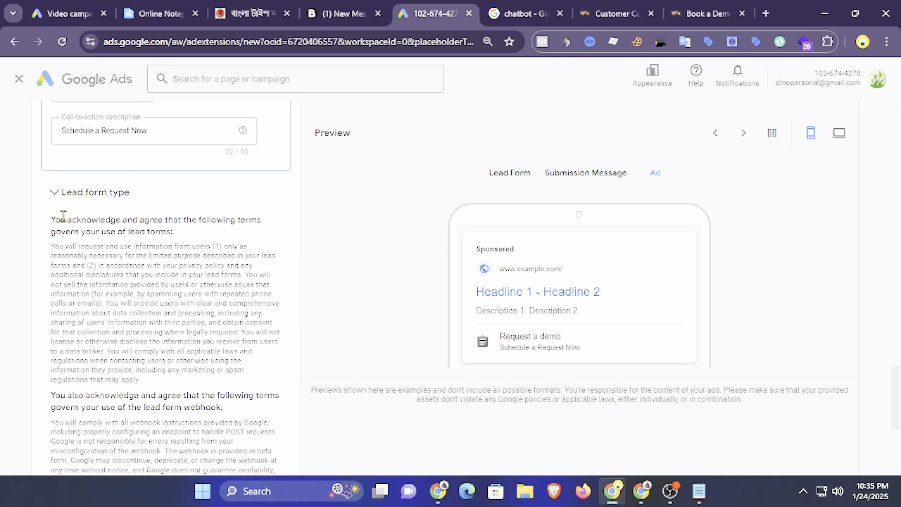
pyautogui.click(54, 196)
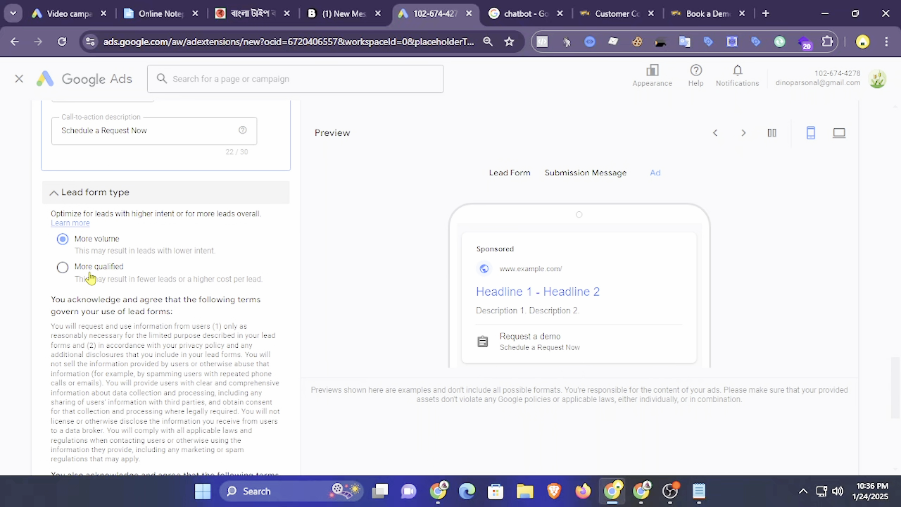
pyautogui.click(63, 268)
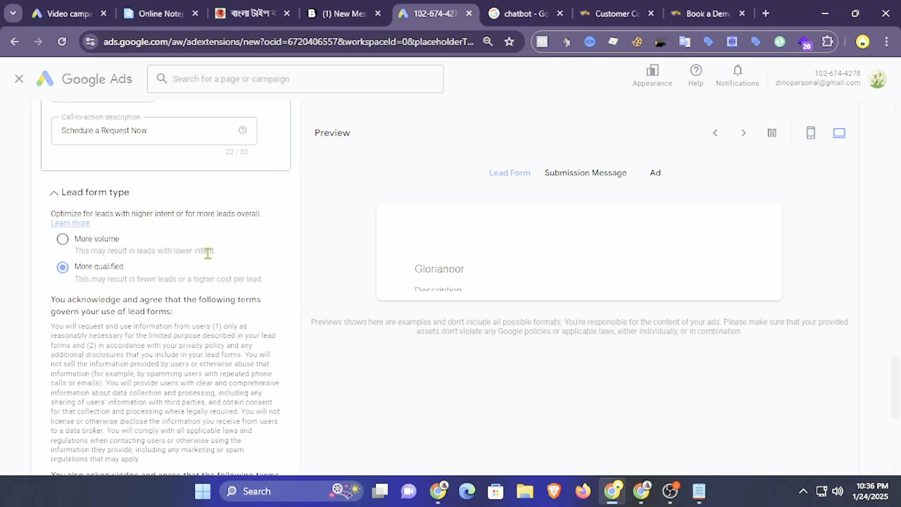
pyautogui.click(63, 240)
# Expand the options for exporting leads from Google Ads, and try to create a HubSpot data integration.
pyautogui.scroll(-7, 117, 256)
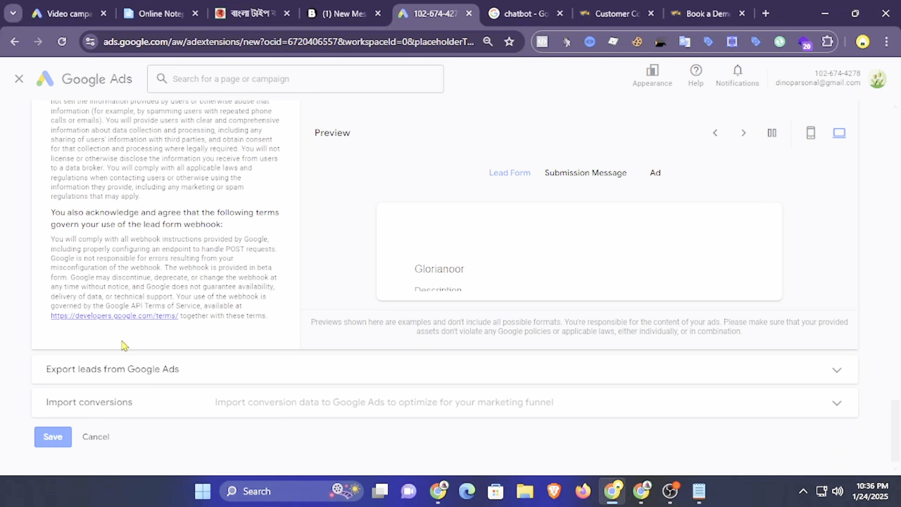
pyautogui.scroll(-1, 123, 345)
pyautogui.click(195, 362)
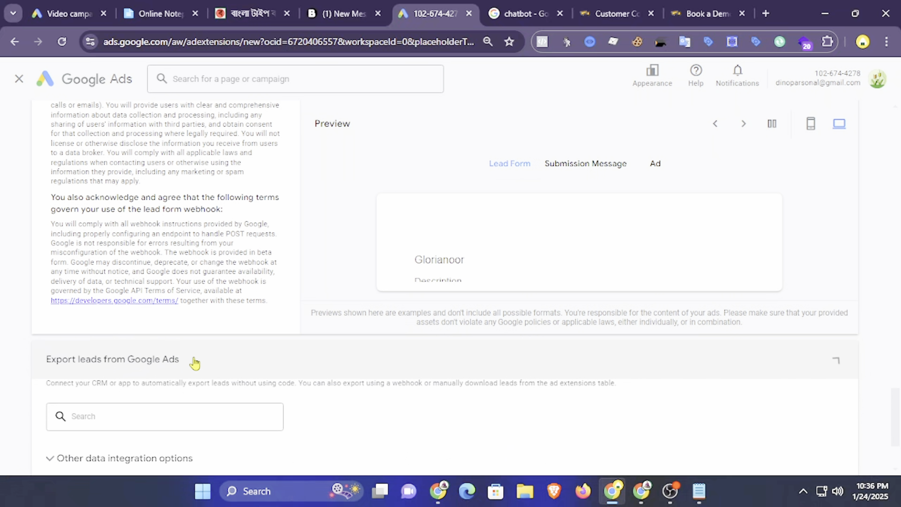
pyautogui.click(64, 342)
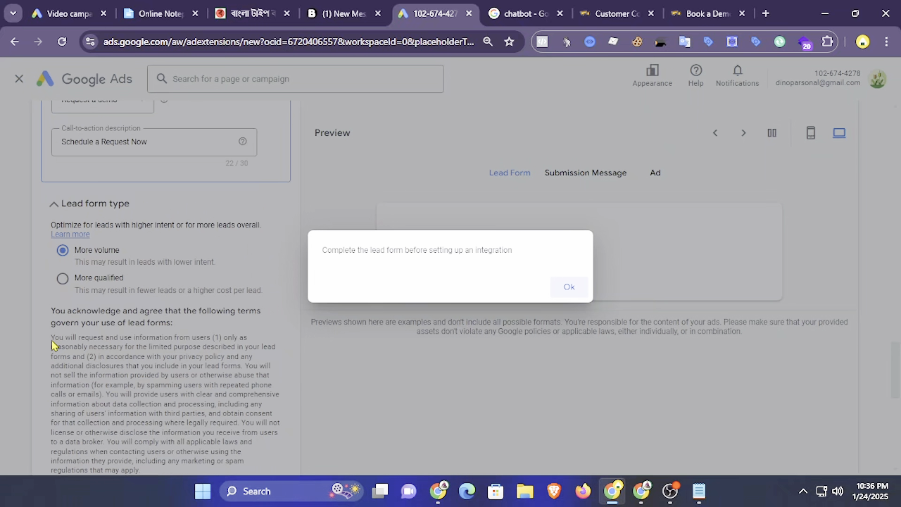
pyautogui.click(568, 288)
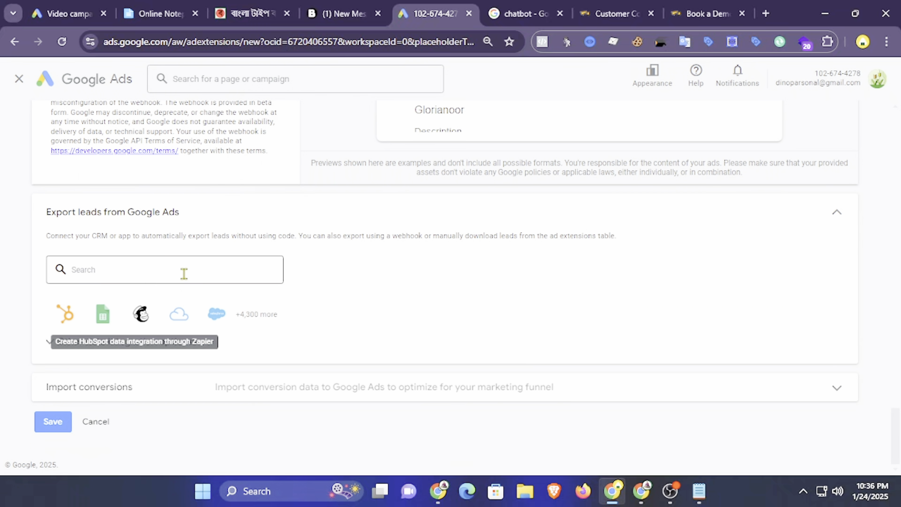
# Preview the lead form's Submission Message view and return to the lead export options.
pyautogui.scroll(3, 217, 262)
pyautogui.scroll(-2, 269, 224)
pyautogui.scroll(-3, 503, 165)
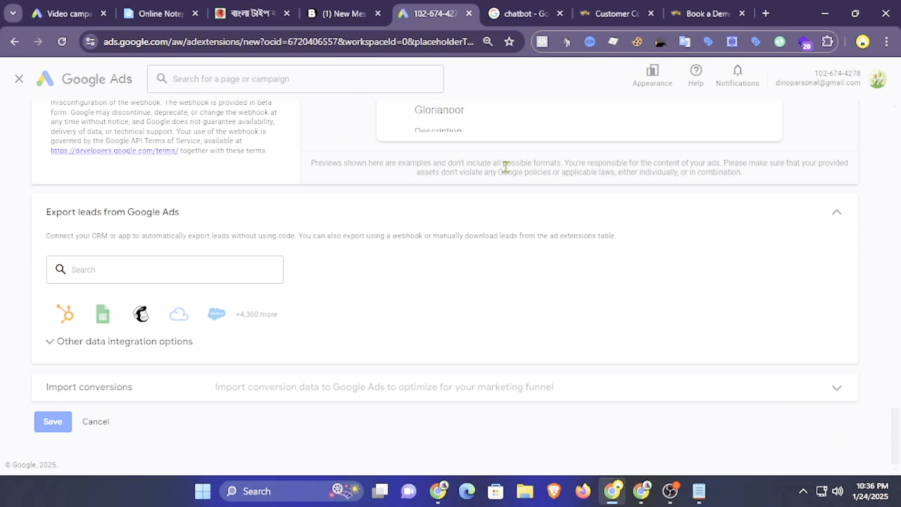
pyautogui.scroll(5, 519, 205)
pyautogui.click(548, 179)
pyautogui.scroll(-2, 569, 180)
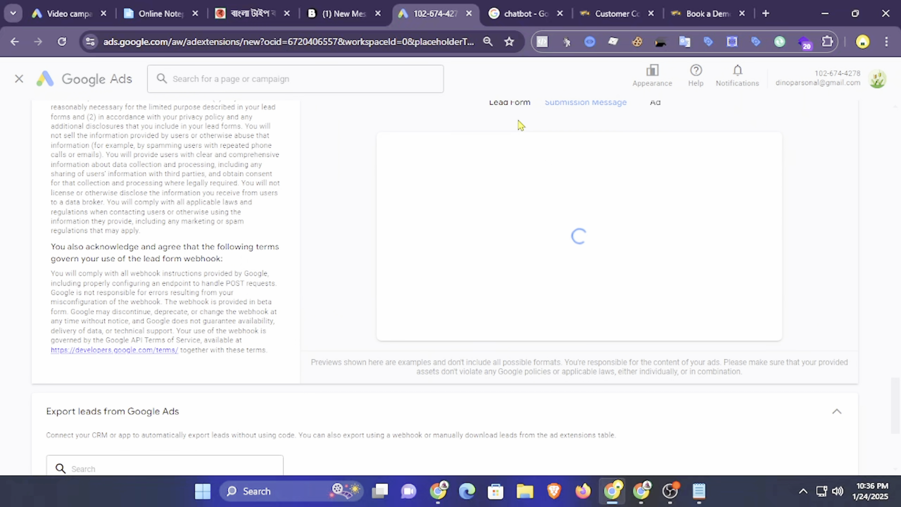
pyautogui.scroll(-5, 139, 355)
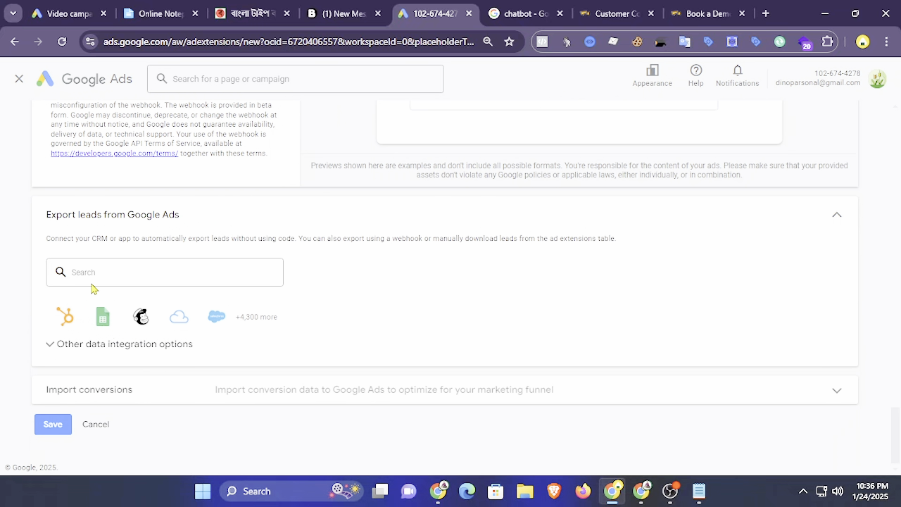
# Browse the available CRM and app integrations for lead export and request more entries beyond the initial list.
pyautogui.click(92, 275)
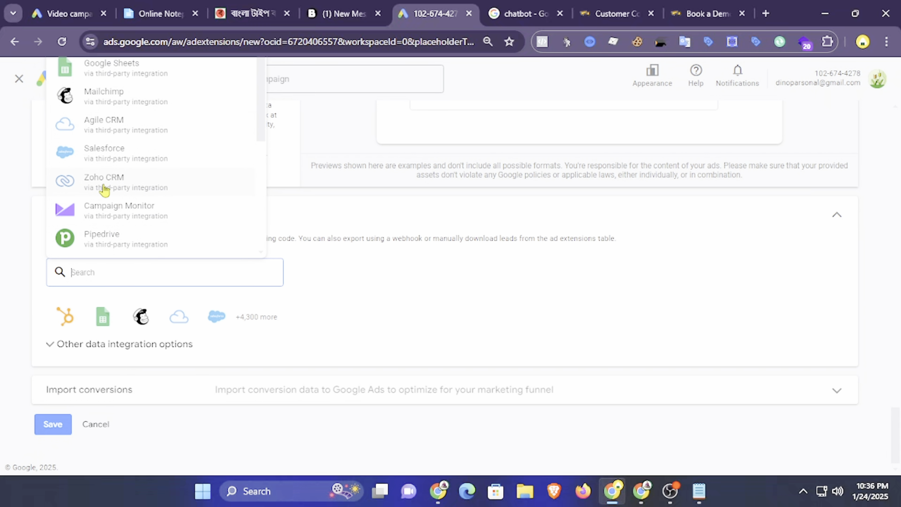
pyautogui.scroll(-3, 201, 176)
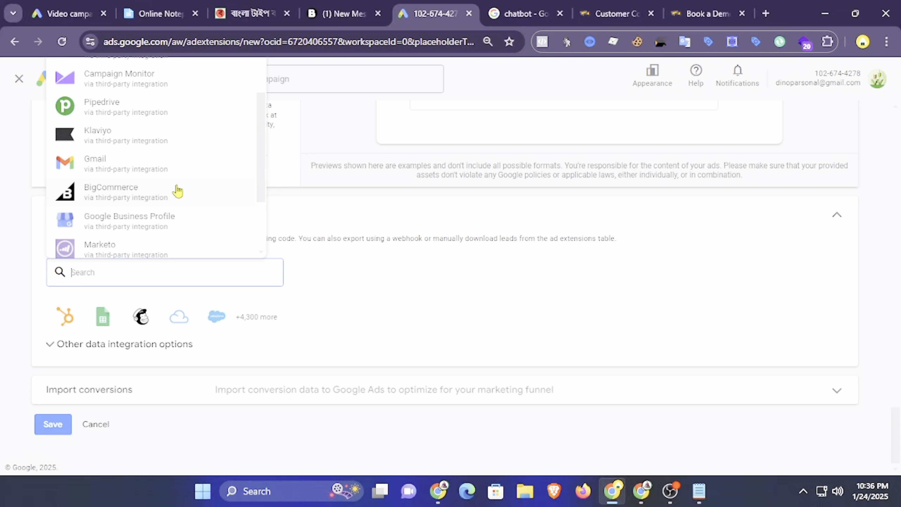
pyautogui.scroll(-1, 164, 185)
pyautogui.scroll(-2, 164, 184)
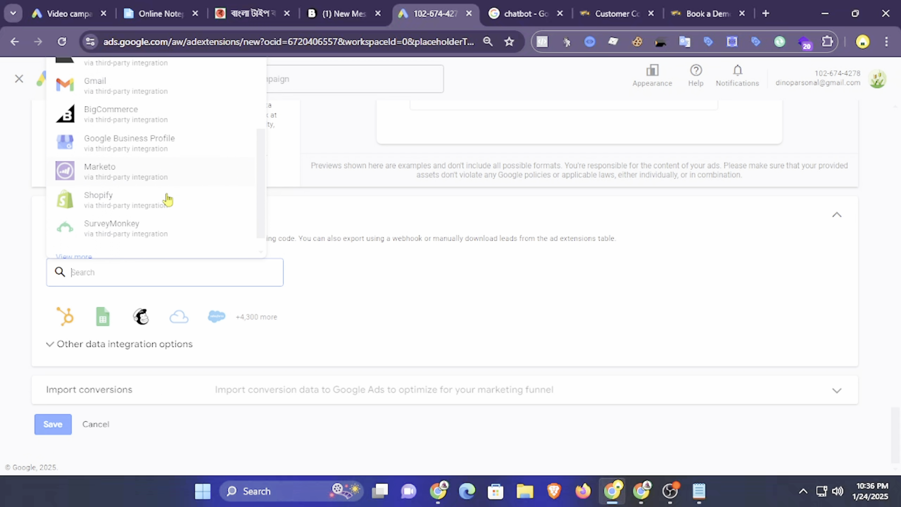
pyautogui.click(81, 245)
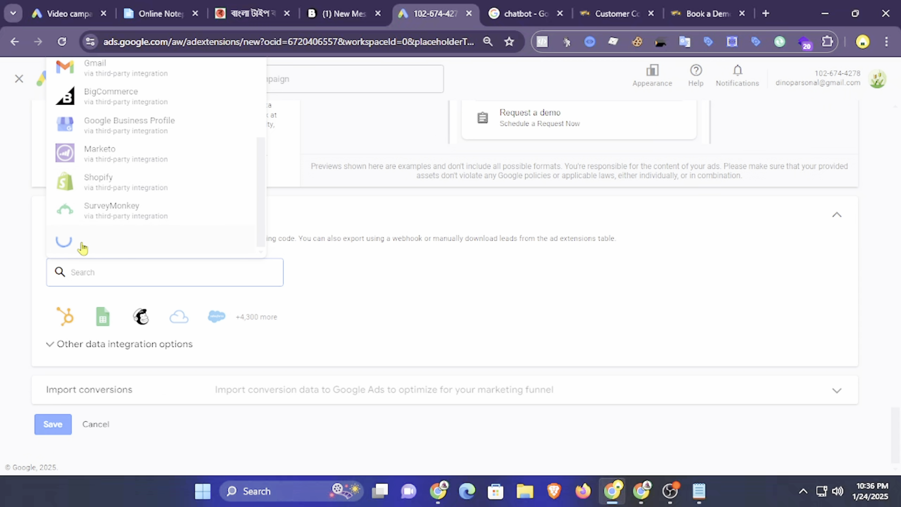
# Browse the extended list of third-party lead export integrations and search it for "zap".
pyautogui.scroll(-6, 145, 181)
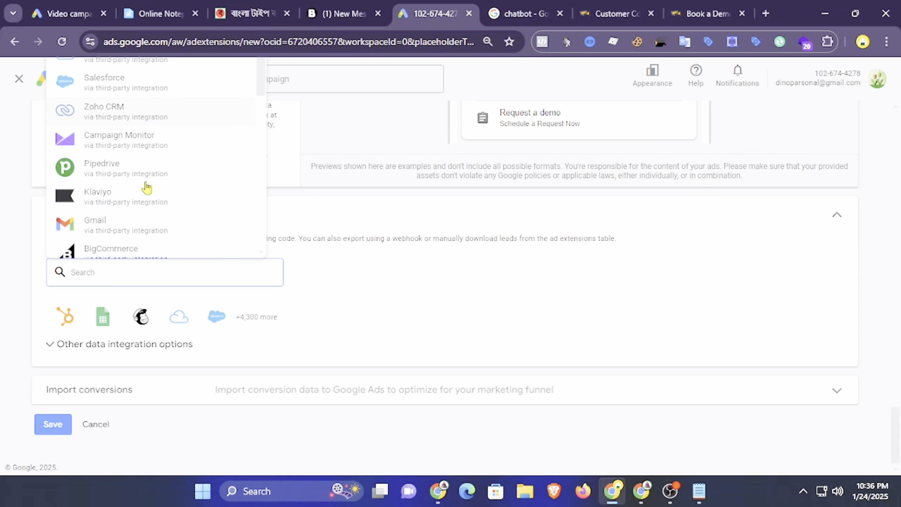
pyautogui.scroll(-1, 129, 149)
pyautogui.scroll(-7, 129, 149)
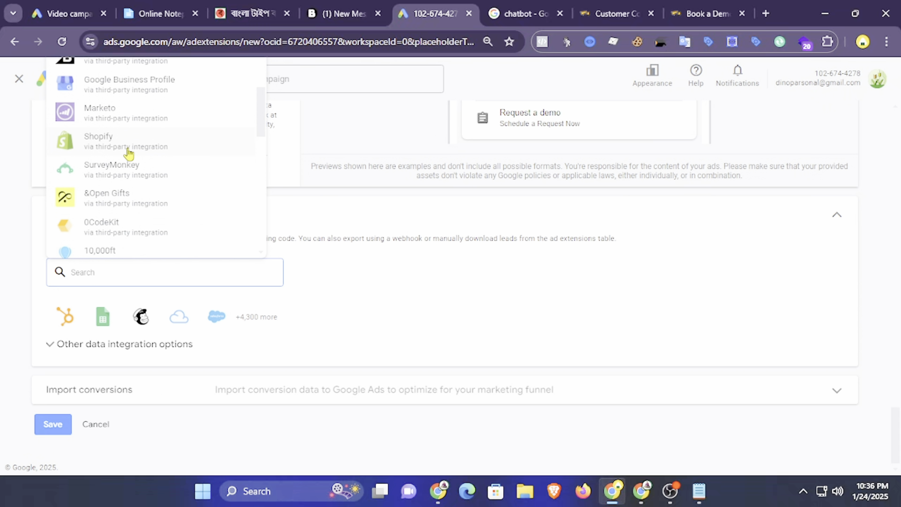
pyautogui.scroll(-7, 137, 159)
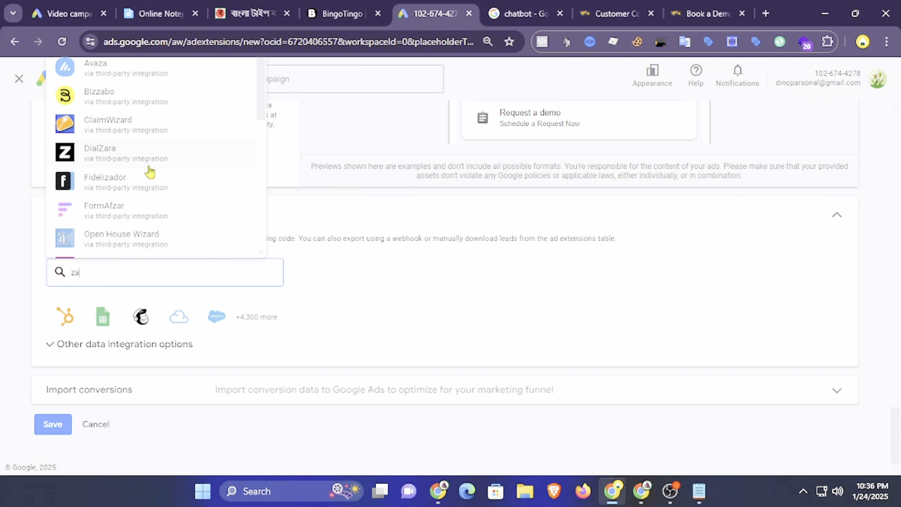
pyautogui.scroll(5, 378, 222)
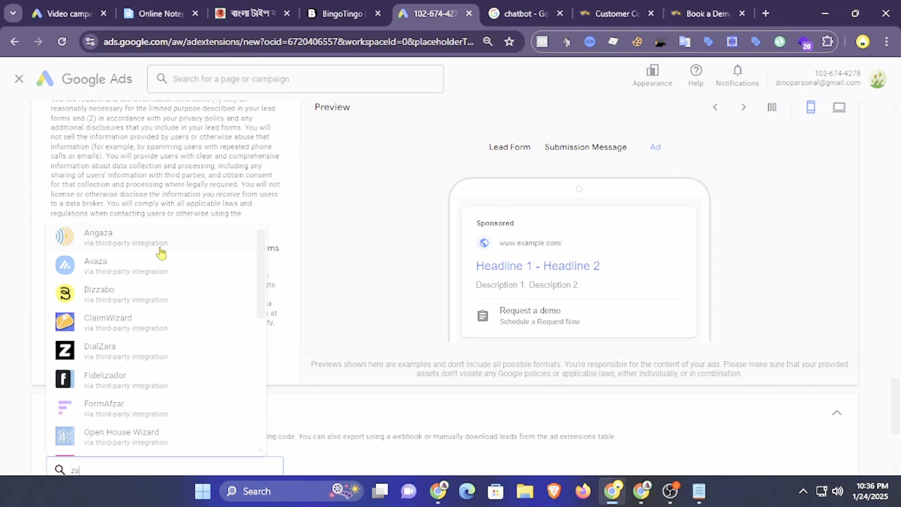
pyautogui.write('p')
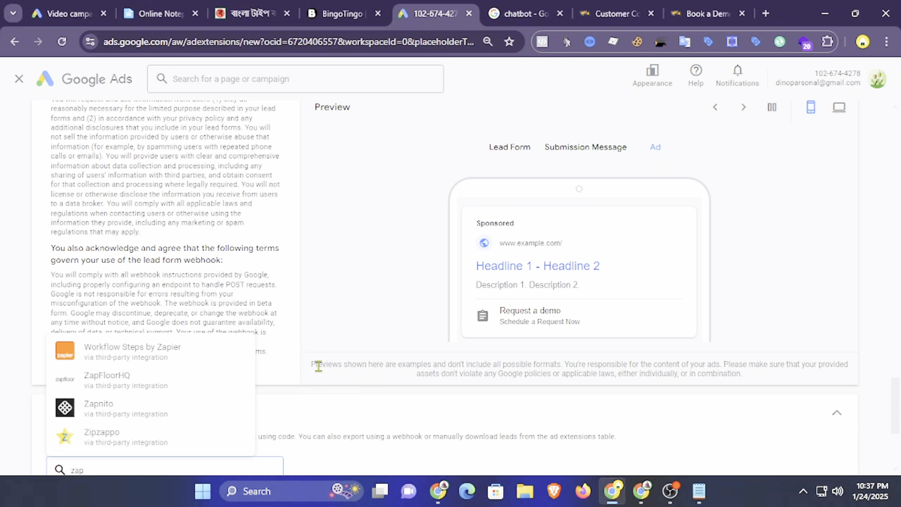
# Expand the other data integration options and examine the webhook URL and key fields.
pyautogui.scroll(-5, 319, 366)
pyautogui.click(119, 350)
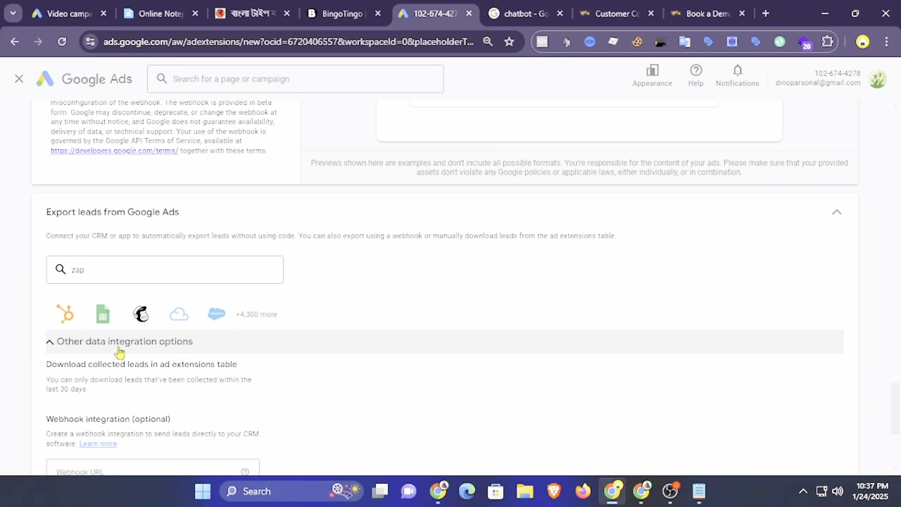
pyautogui.click(120, 343)
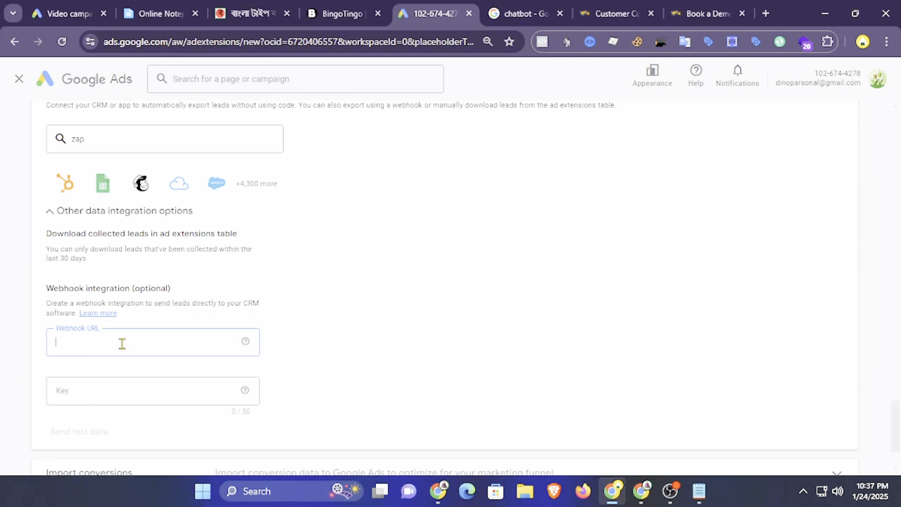
pyautogui.click(125, 388)
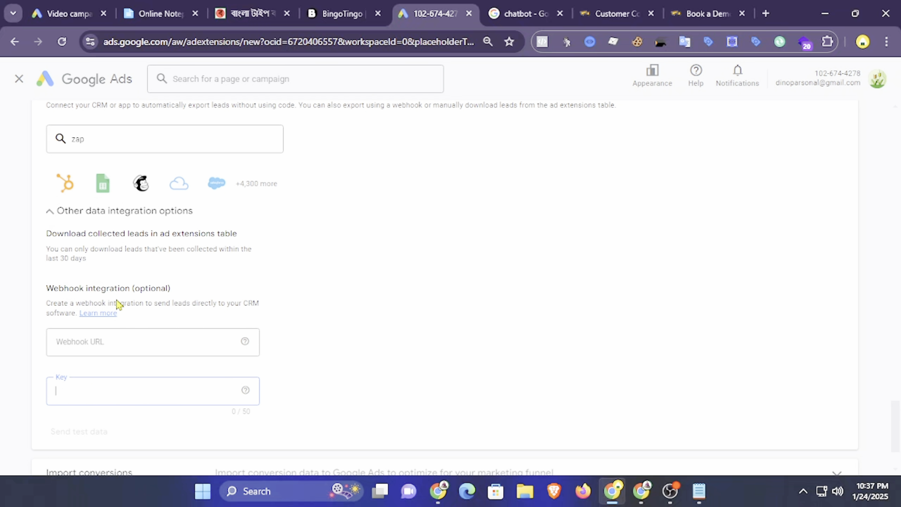
pyautogui.scroll(-3, 189, 296)
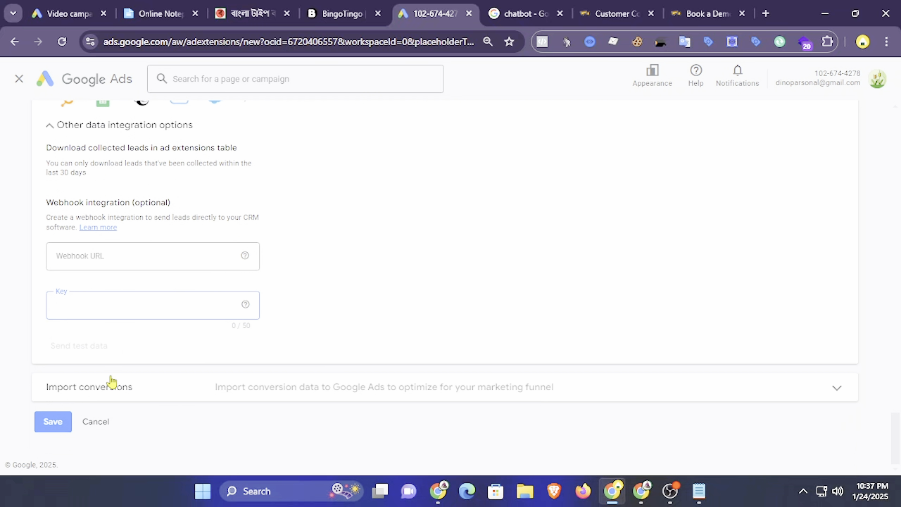
# Expand the Import conversions section to review its data sources, and try to save the lead form.
pyautogui.click(188, 389)
pyautogui.scroll(-5, 201, 366)
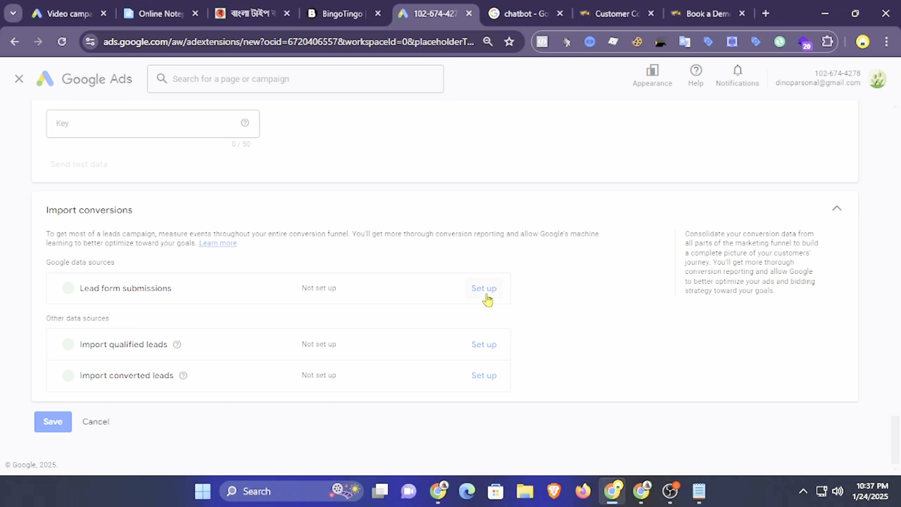
pyautogui.click(52, 421)
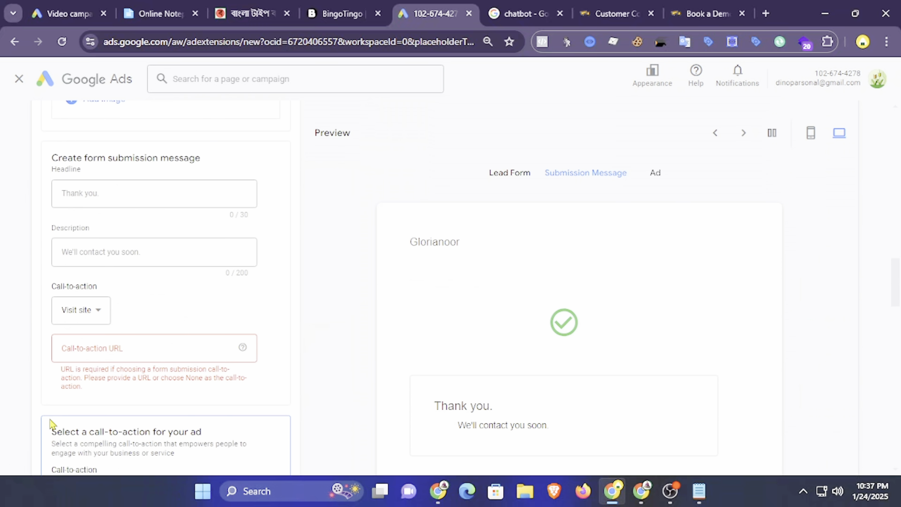
# Copy the main heading from the REVE Chat homepage and use "AI-powered Chatbot with Seamless Human Handover" as the lead form description.
pyautogui.click(108, 259)
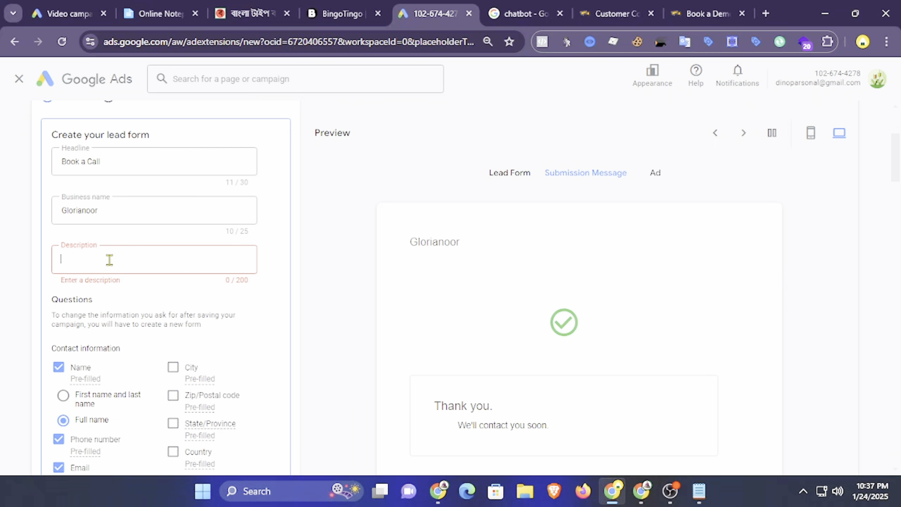
pyautogui.click(624, 12)
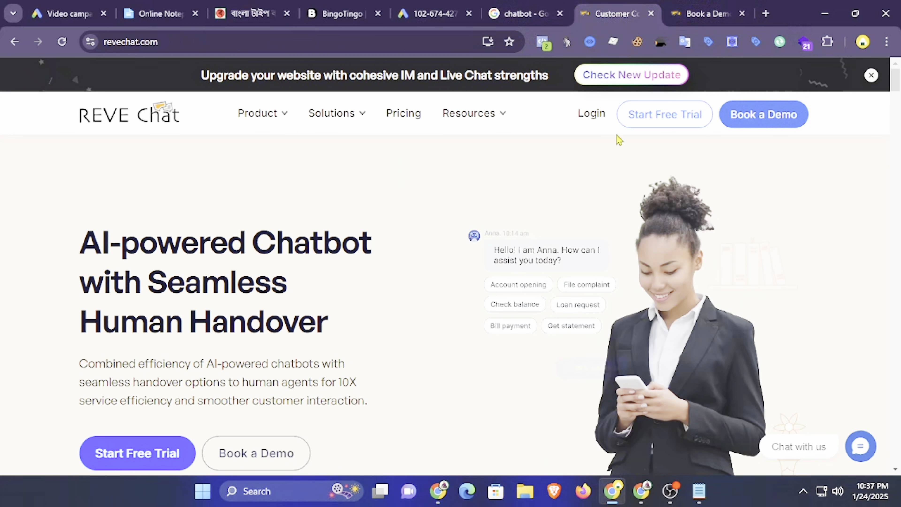
pyautogui.moveTo(51, 255); pyautogui.dragTo(342, 318)
pyautogui.hotkey('ctrl', 'c')
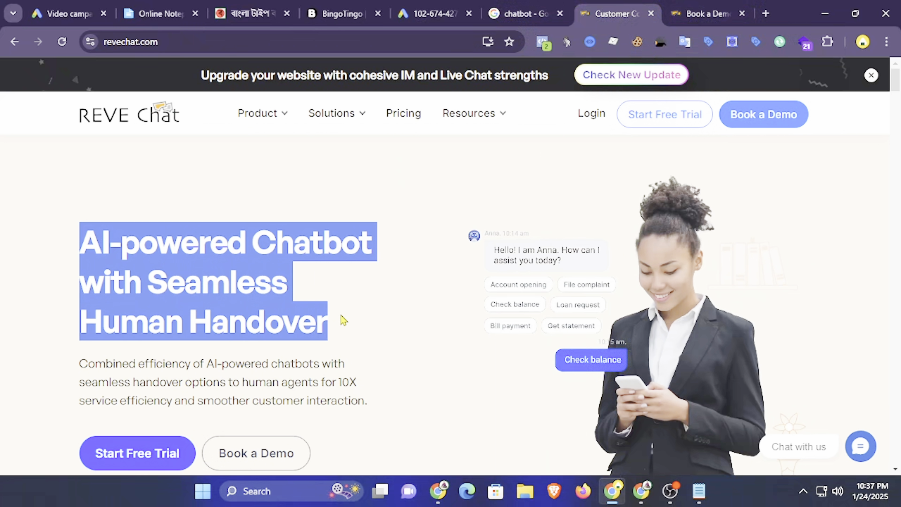
pyautogui.click(68, 13)
pyautogui.click(434, 13)
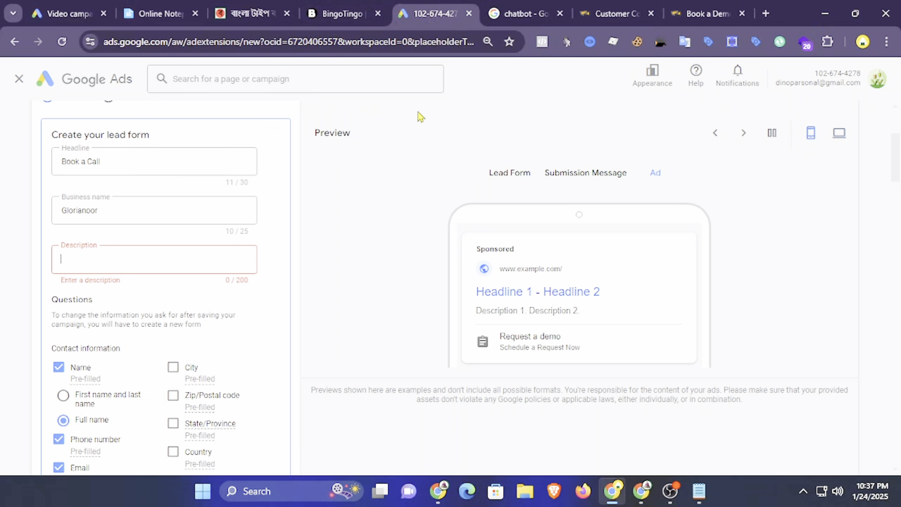
pyautogui.click(168, 272)
pyautogui.hotkey('ctrl', 'v')
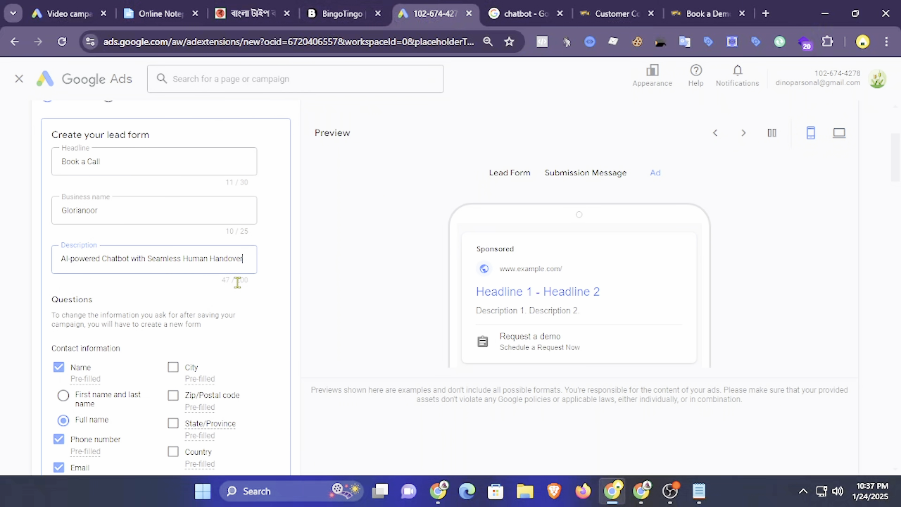
# Remove the unanswered multiple-choice qualifying question about the property type from the lead form.
pyautogui.scroll(-10, 257, 312)
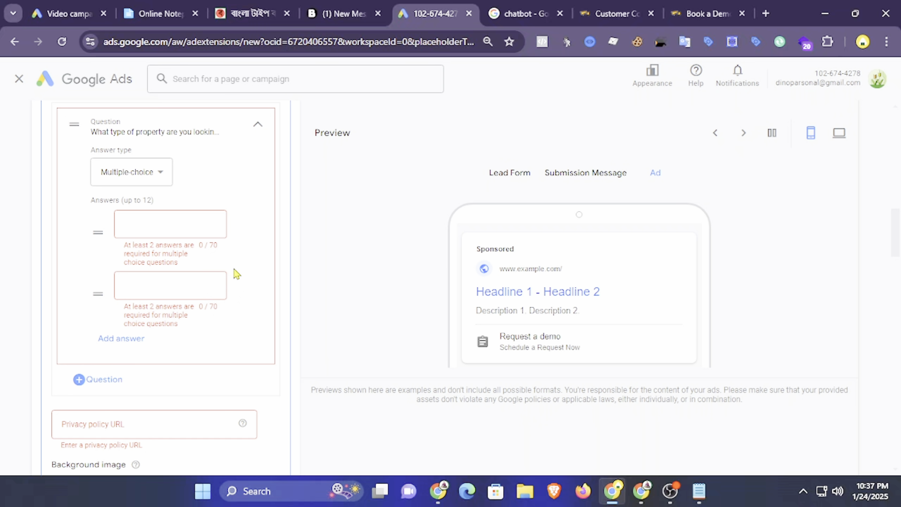
pyautogui.scroll(4, 135, 223)
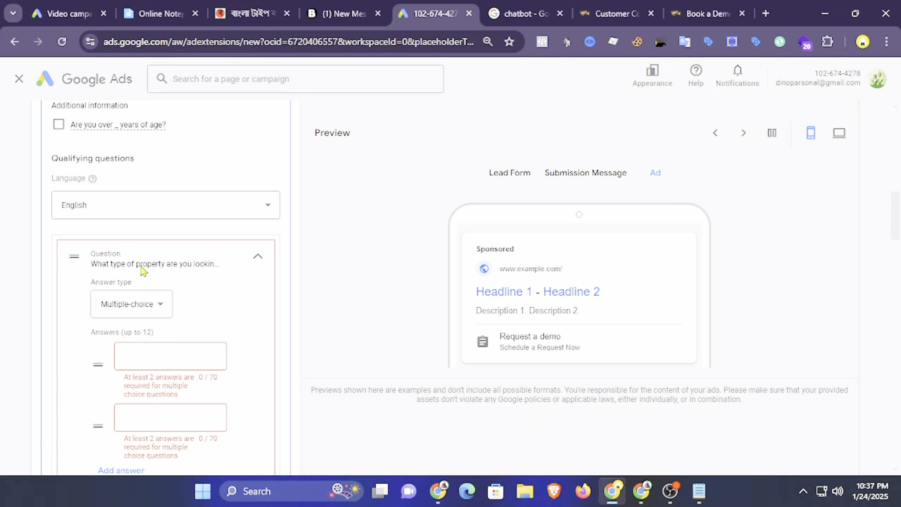
pyautogui.click(256, 258)
pyautogui.click(240, 256)
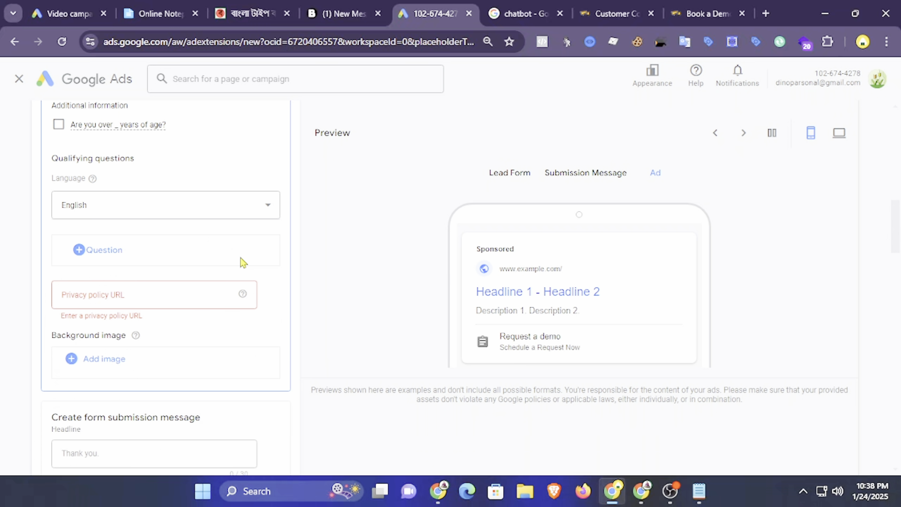
pyautogui.click(149, 294)
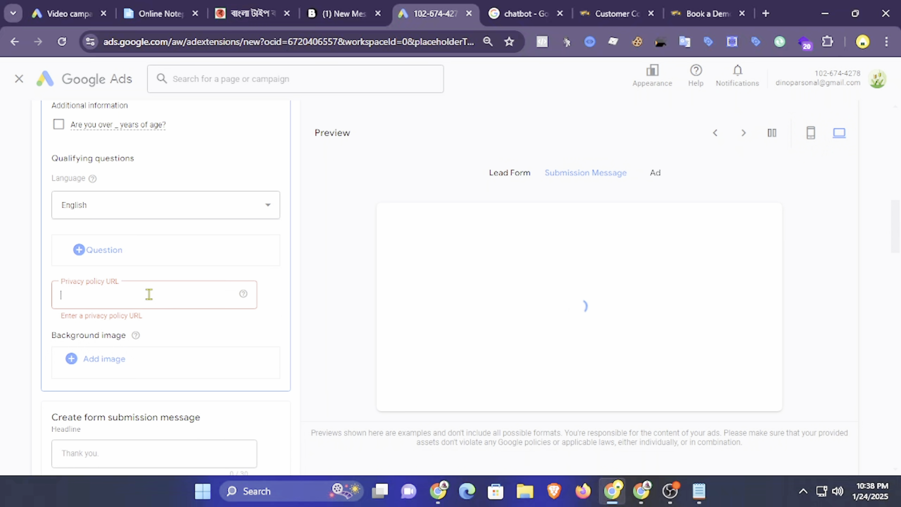
pyautogui.click(617, 14)
pyautogui.scroll(-5, 451, 249)
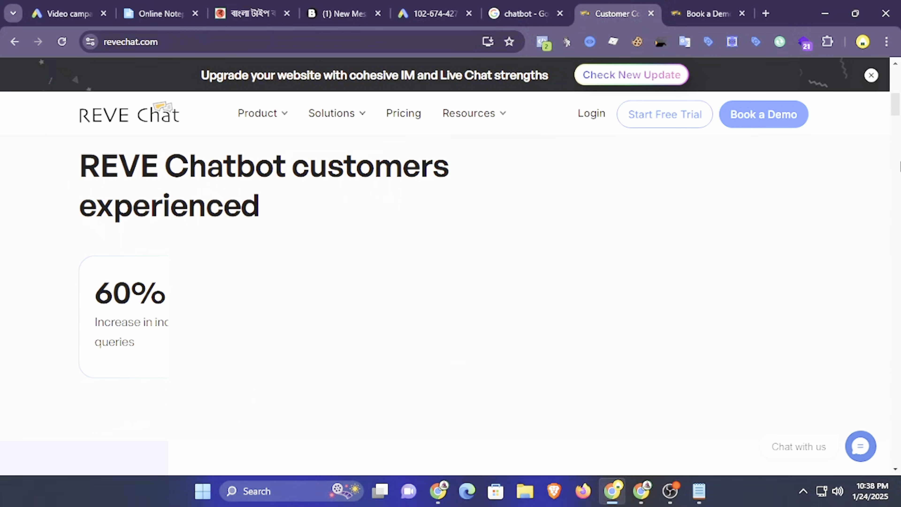
pyautogui.moveTo(896, 111); pyautogui.dragTo(897, 463)
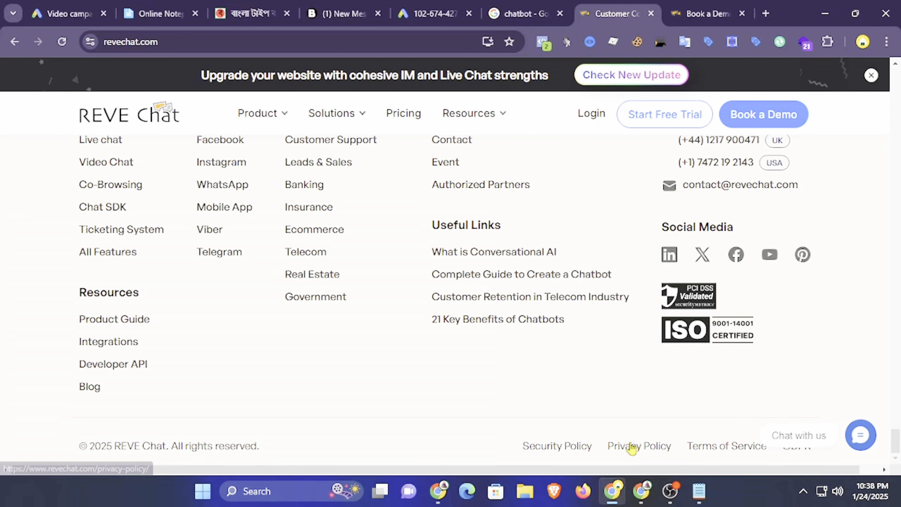
pyautogui.click(632, 456)
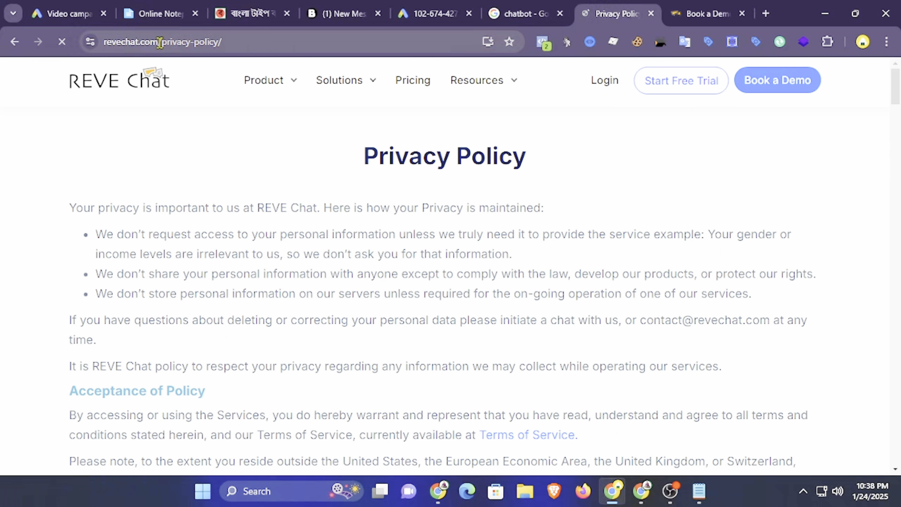
pyautogui.moveTo(159, 42); pyautogui.dragTo(31, 41)
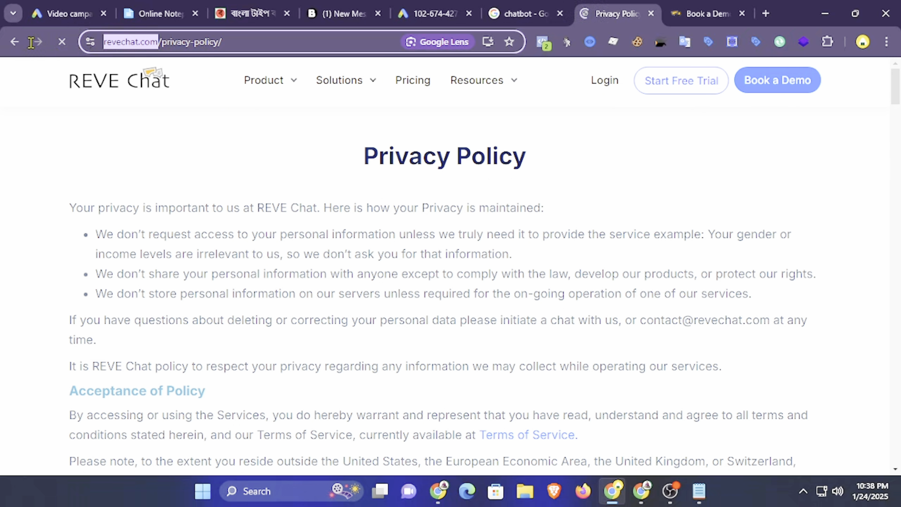
pyautogui.click(278, 43)
pyautogui.hotkey('ctrl', 'a')
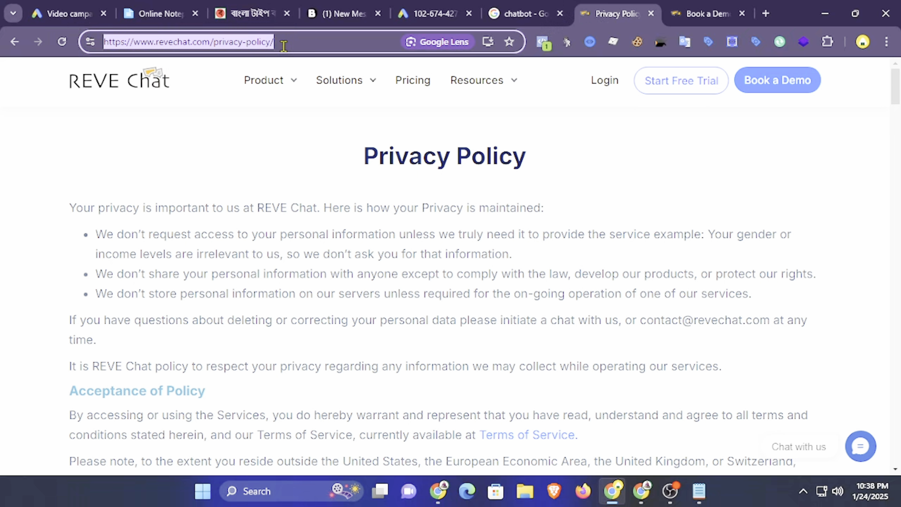
pyautogui.hotkey('ctrl', 'c')
pyautogui.click(433, 14)
pyautogui.hotkey('ctrl', 'v')
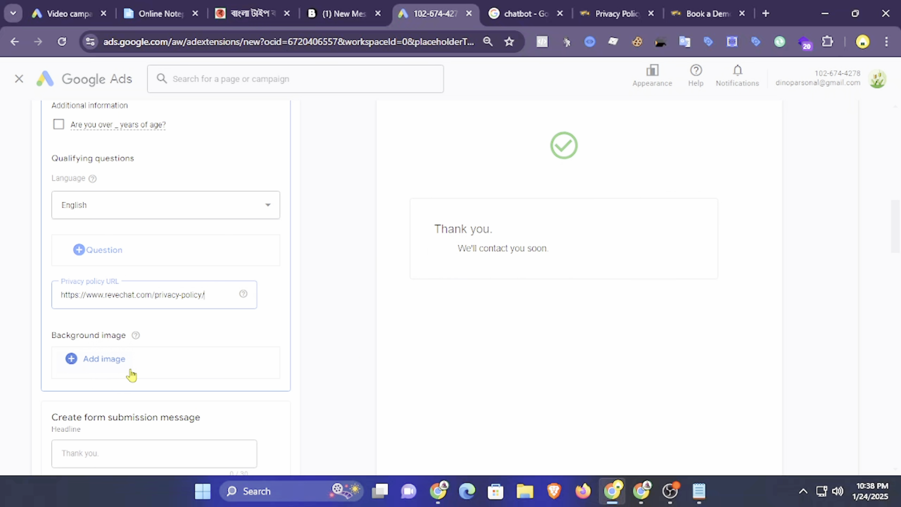
# Set the form submission message headline to "Thanks for submit" and its description to "ASAP We Will Contact with you".
pyautogui.scroll(-3, 117, 366)
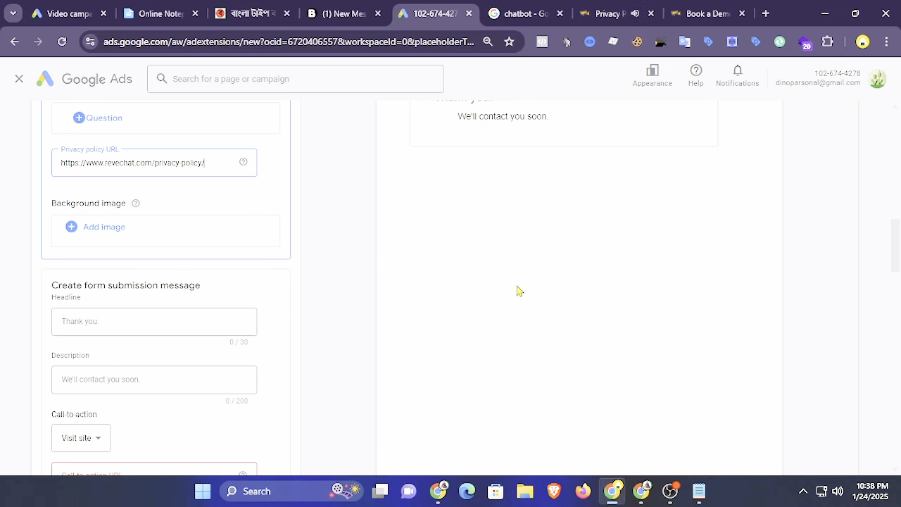
pyautogui.scroll(2, 213, 324)
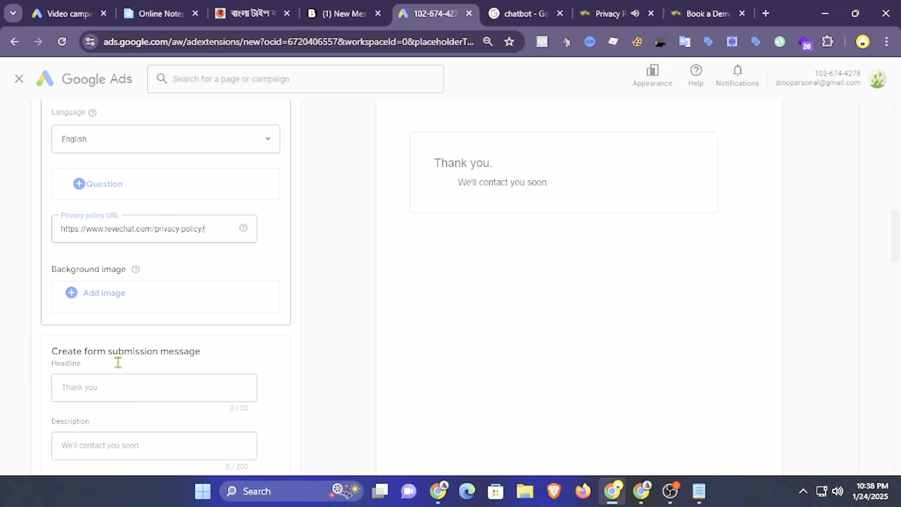
pyautogui.click(111, 398)
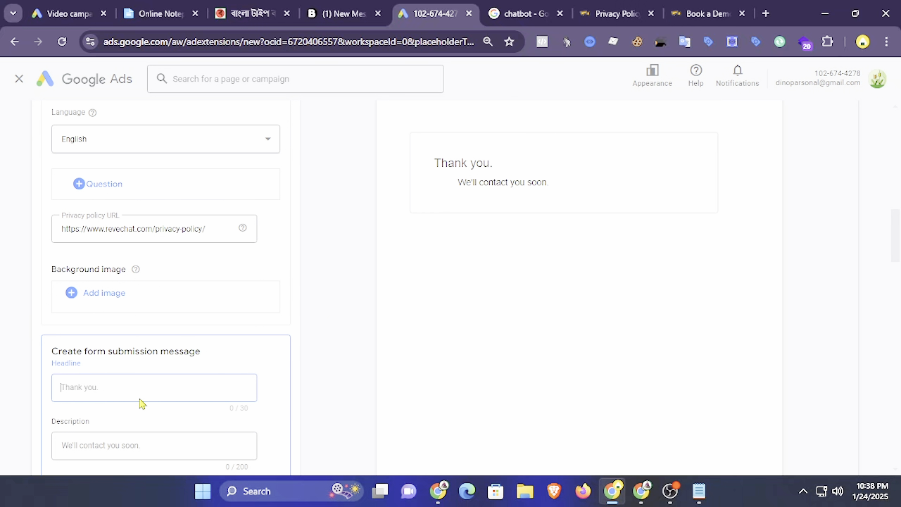
pyautogui.write('Thanks for submit')
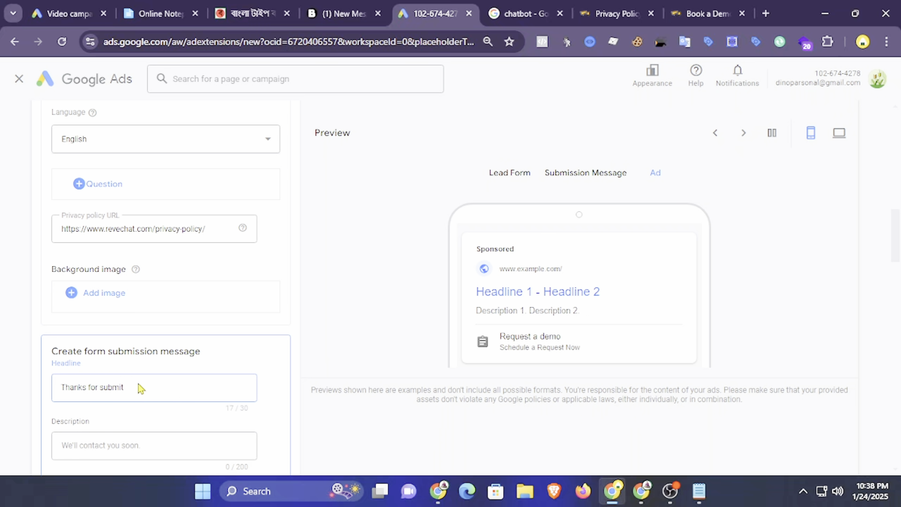
pyautogui.click(140, 449)
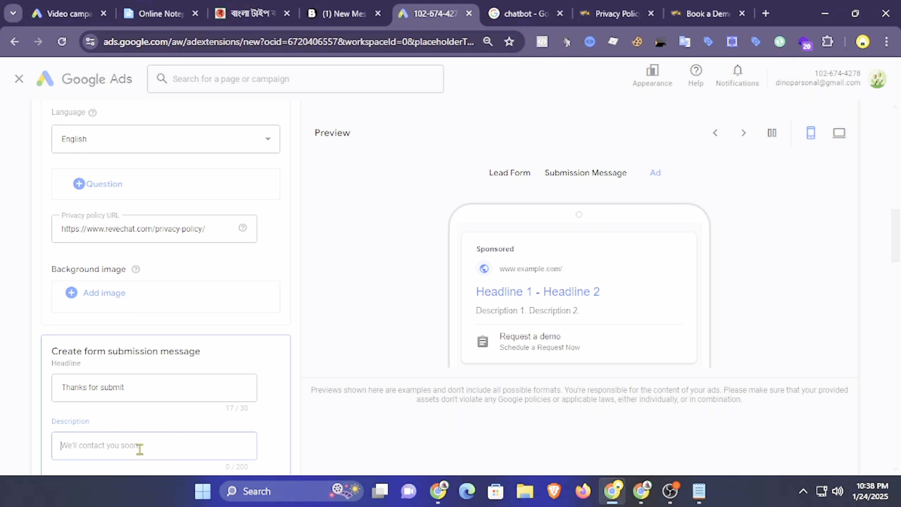
pyautogui.scroll(-2, 156, 426)
pyautogui.scroll(-2, 149, 376)
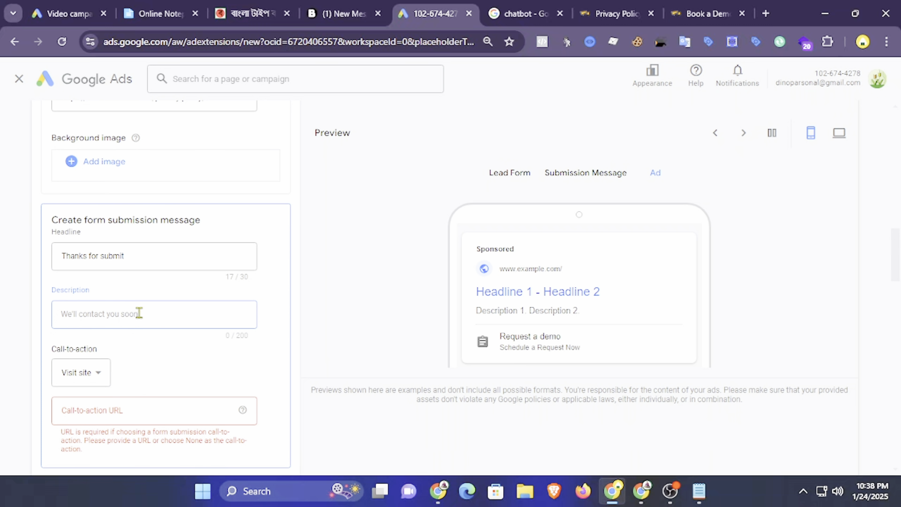
pyautogui.write('ASAP We Will Contact wi')
pyautogui.write('th you')
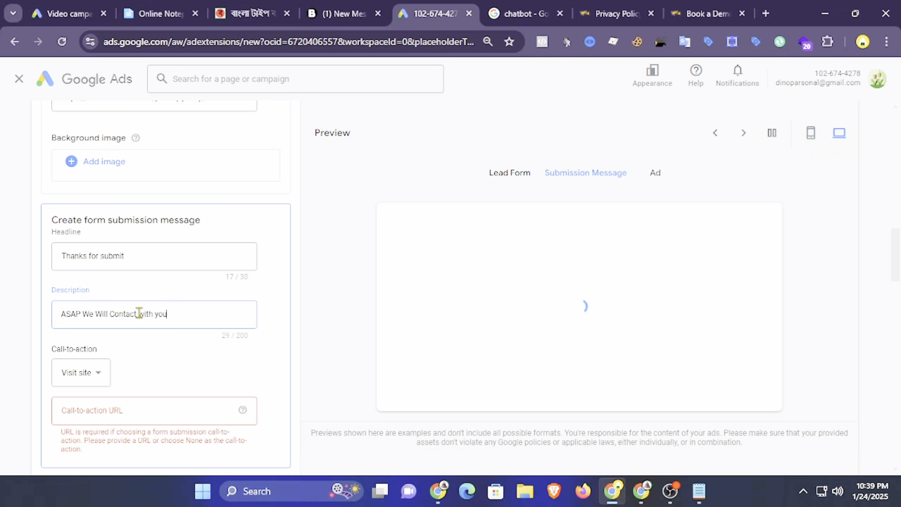
# Copy the address of REVE Chat's demo-request page and use it as the call-to-action URL of the form submission message.
pyautogui.click(112, 412)
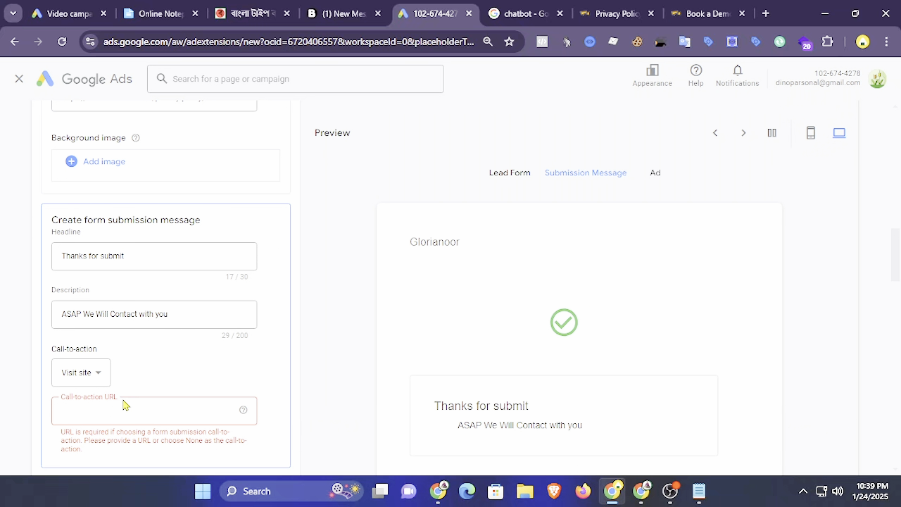
pyautogui.click(622, 11)
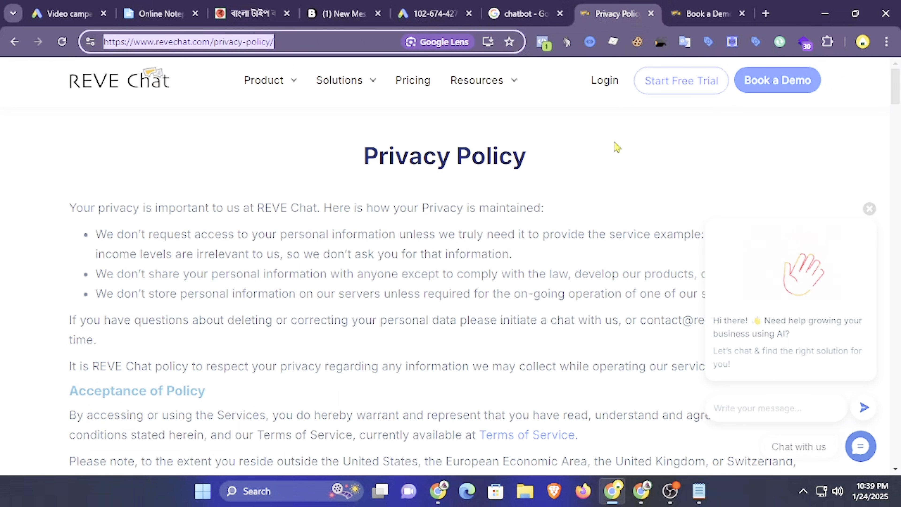
pyautogui.click(706, 12)
pyautogui.scroll(3, 522, 352)
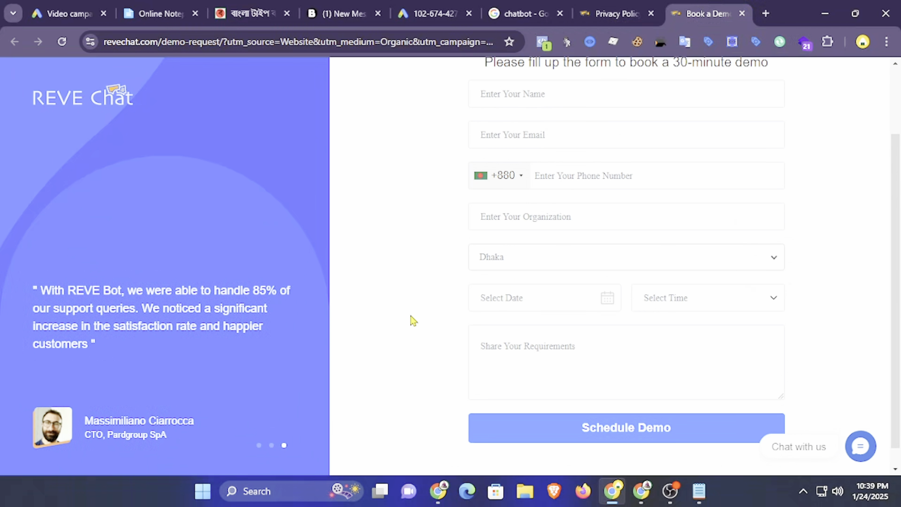
pyautogui.click(255, 42)
pyautogui.hotkey('ctrl', 'c')
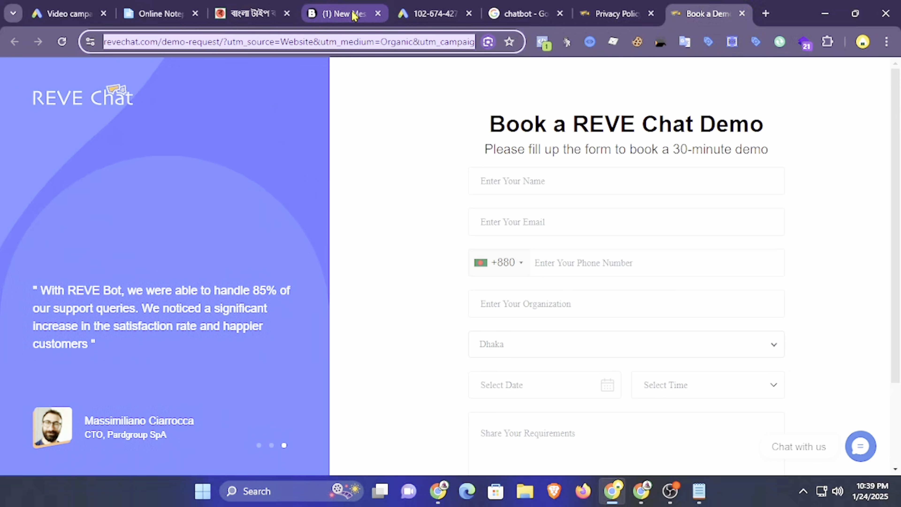
pyautogui.click(435, 14)
pyautogui.hotkey('ctrl', 'v')
pyautogui.click(294, 381)
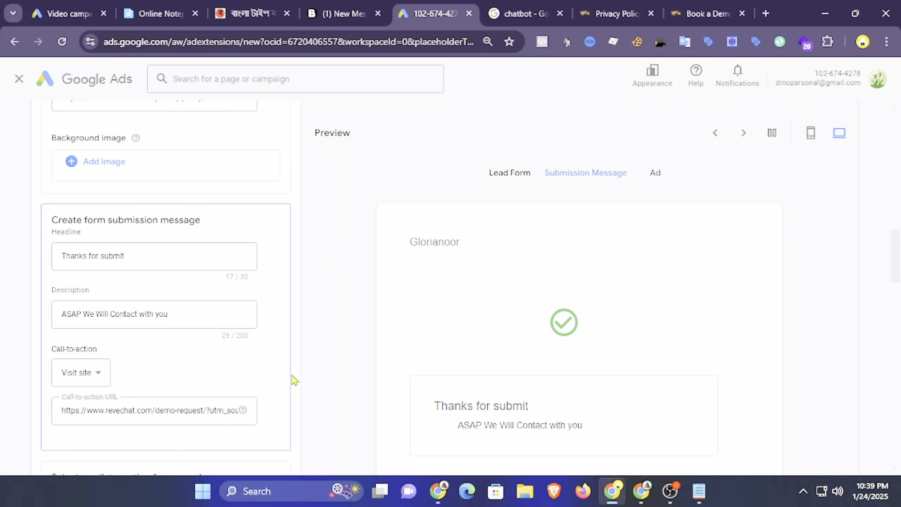
# Save the completed lead form as an account-level asset.
pyautogui.scroll(-6, 232, 338)
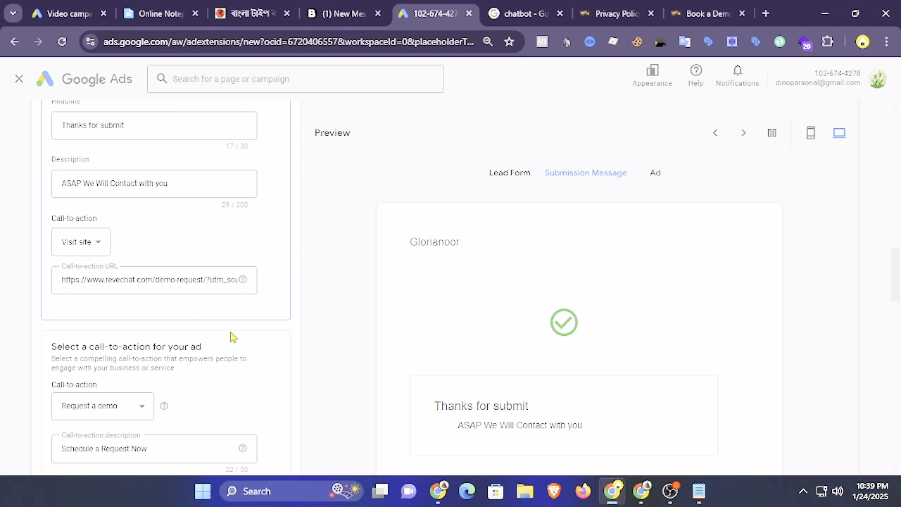
pyautogui.scroll(-10, 112, 327)
pyautogui.click(64, 440)
pyautogui.scroll(-3, 318, 379)
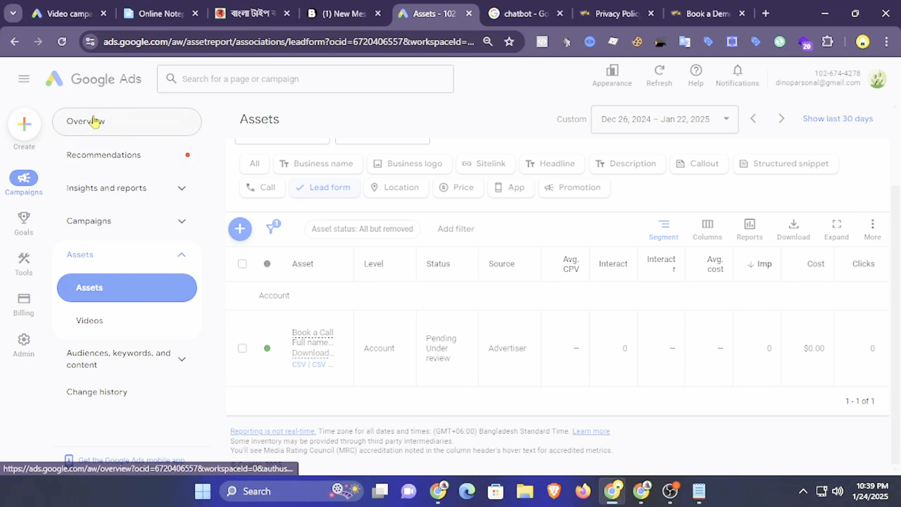
# Start a new campaign from the account overview and choose Leads as its objective.
pyautogui.click(94, 121)
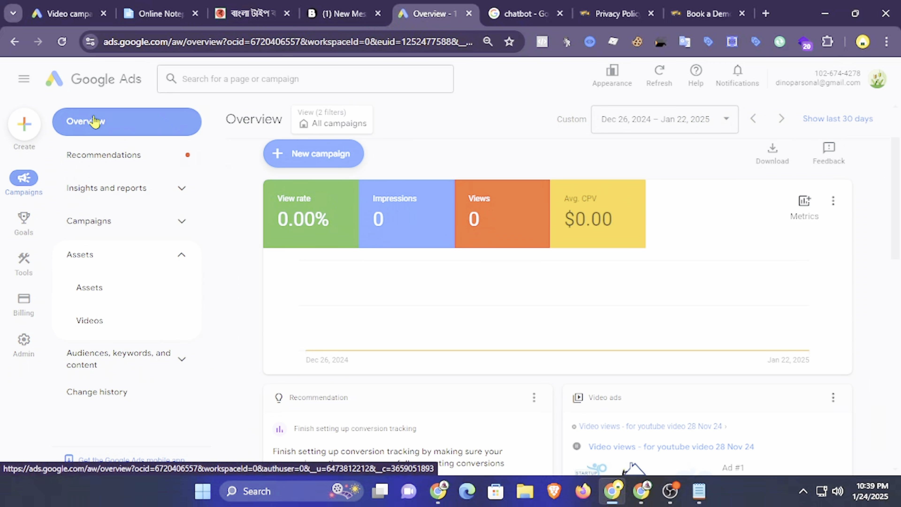
pyautogui.click(337, 155)
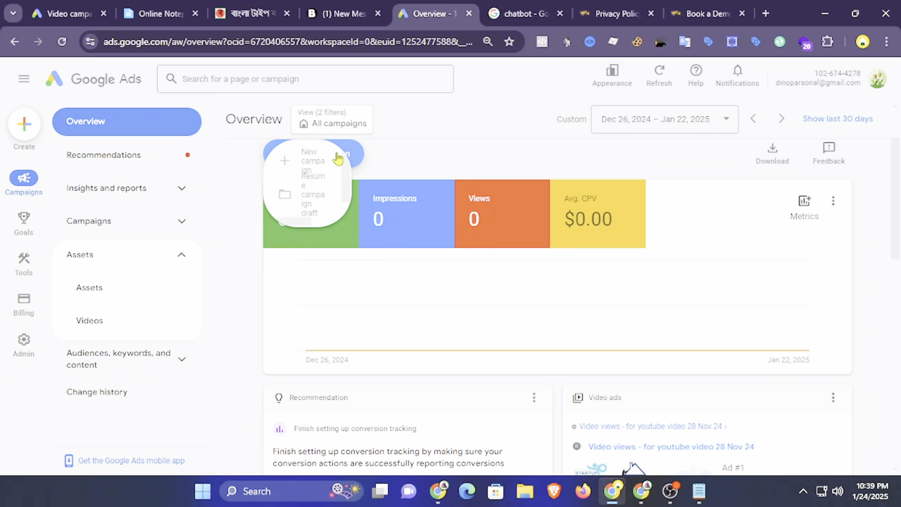
pyautogui.click(337, 160)
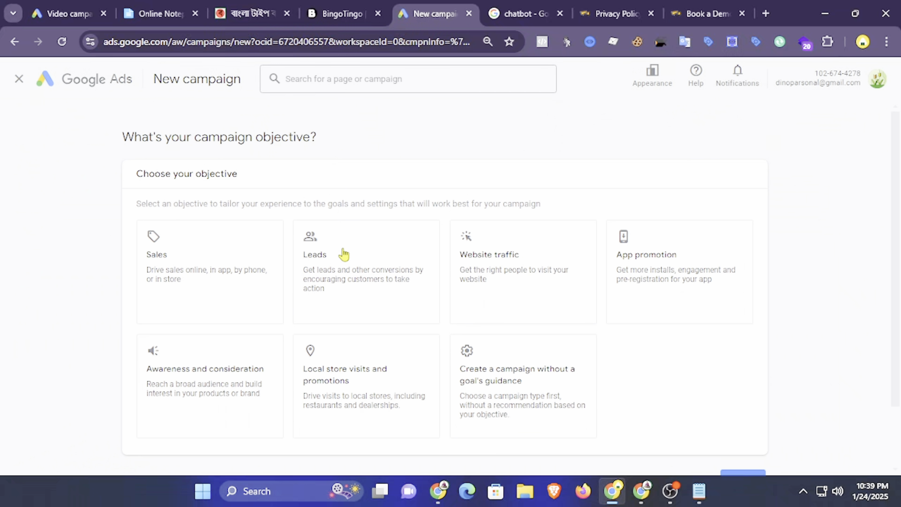
pyautogui.click(351, 276)
# Open the choice of additional conversion goals for the Leads campaign.
pyautogui.scroll(-2, 348, 277)
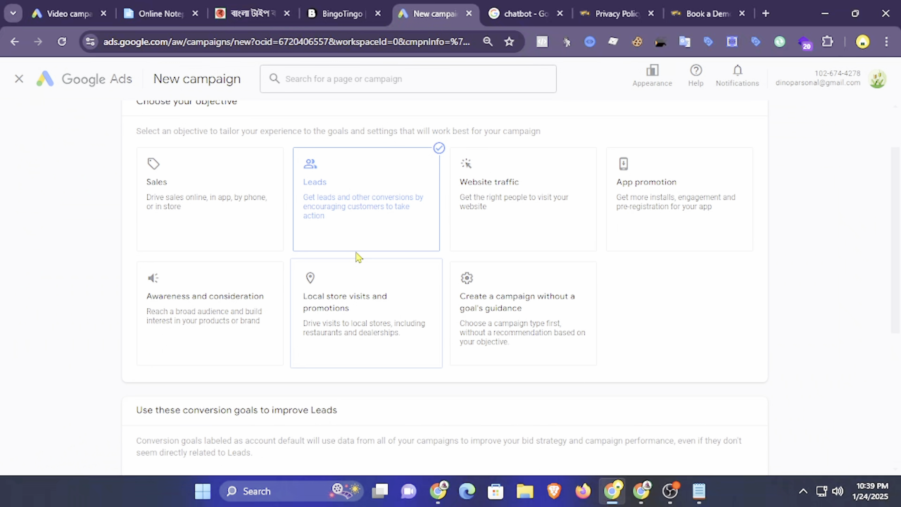
pyautogui.scroll(-7, 358, 250)
pyautogui.scroll(-2, 358, 250)
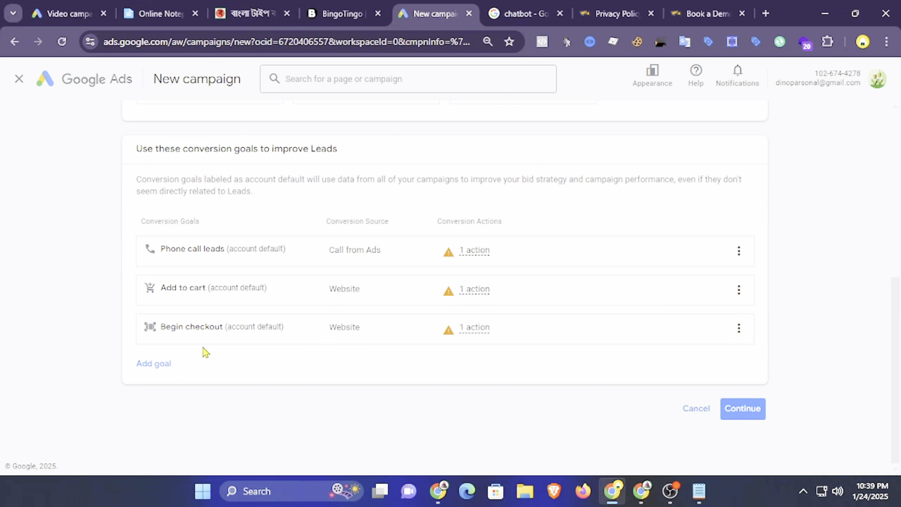
pyautogui.click(158, 365)
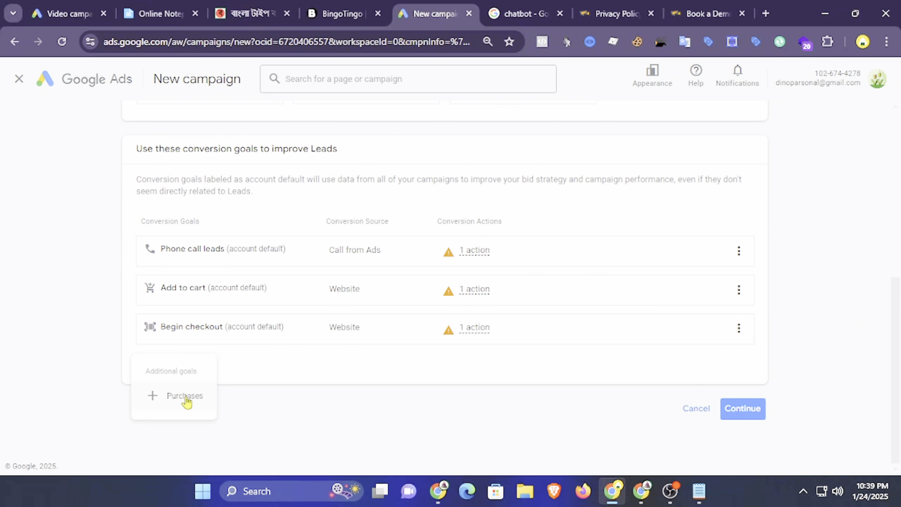